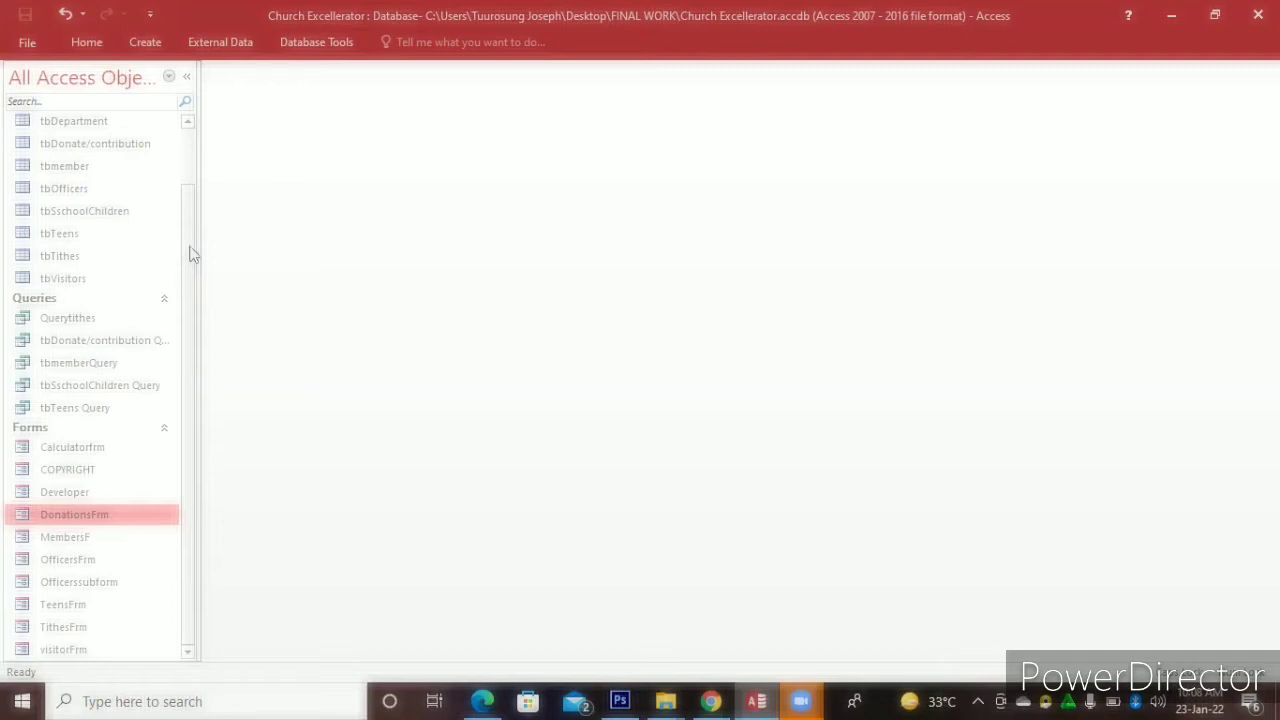
Look through the navigation pane's queries and tables, settle on tbAdults, and show the Create commands
scroll(189, 251, "up", 2)
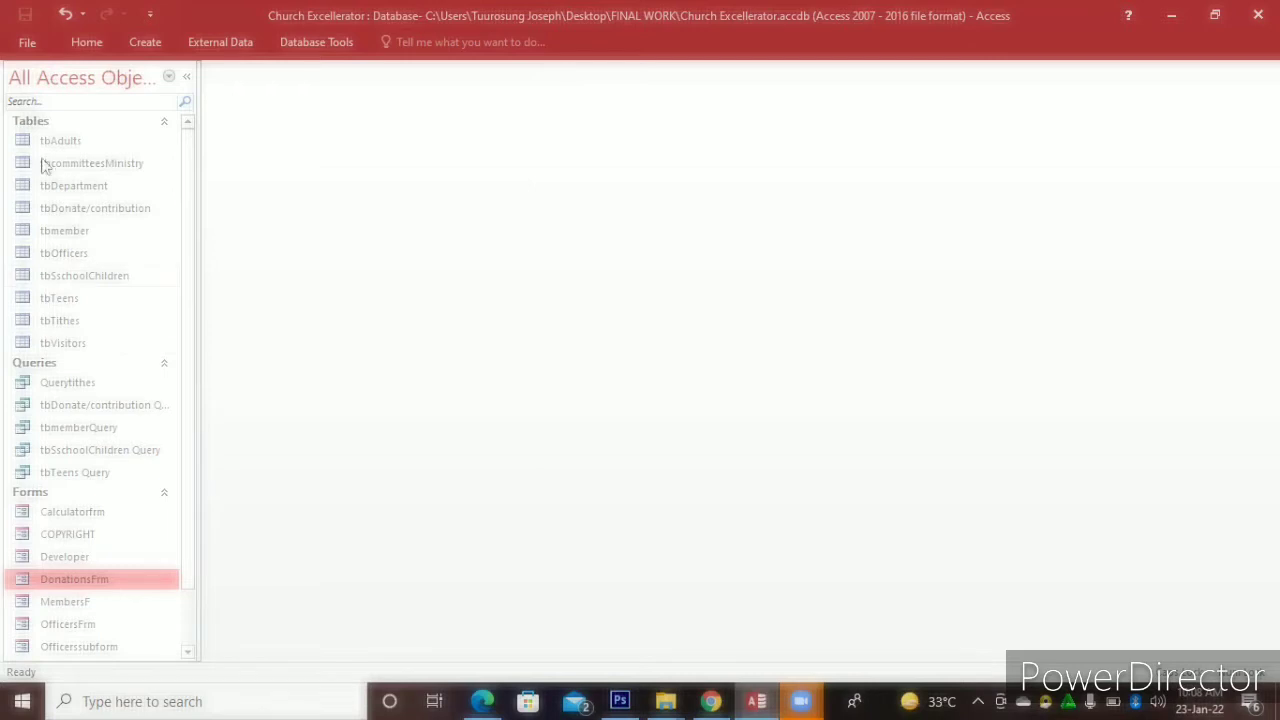
left_click(43, 389)
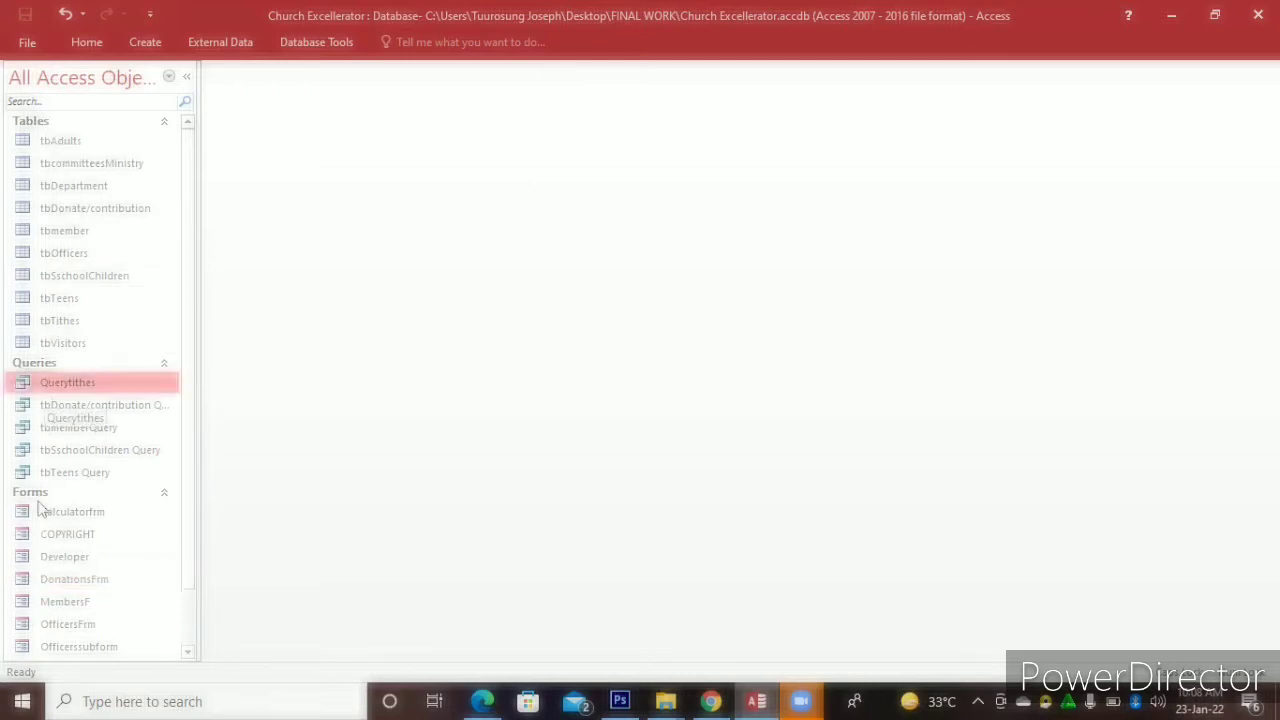
left_click_drag(186, 420, 194, 281)
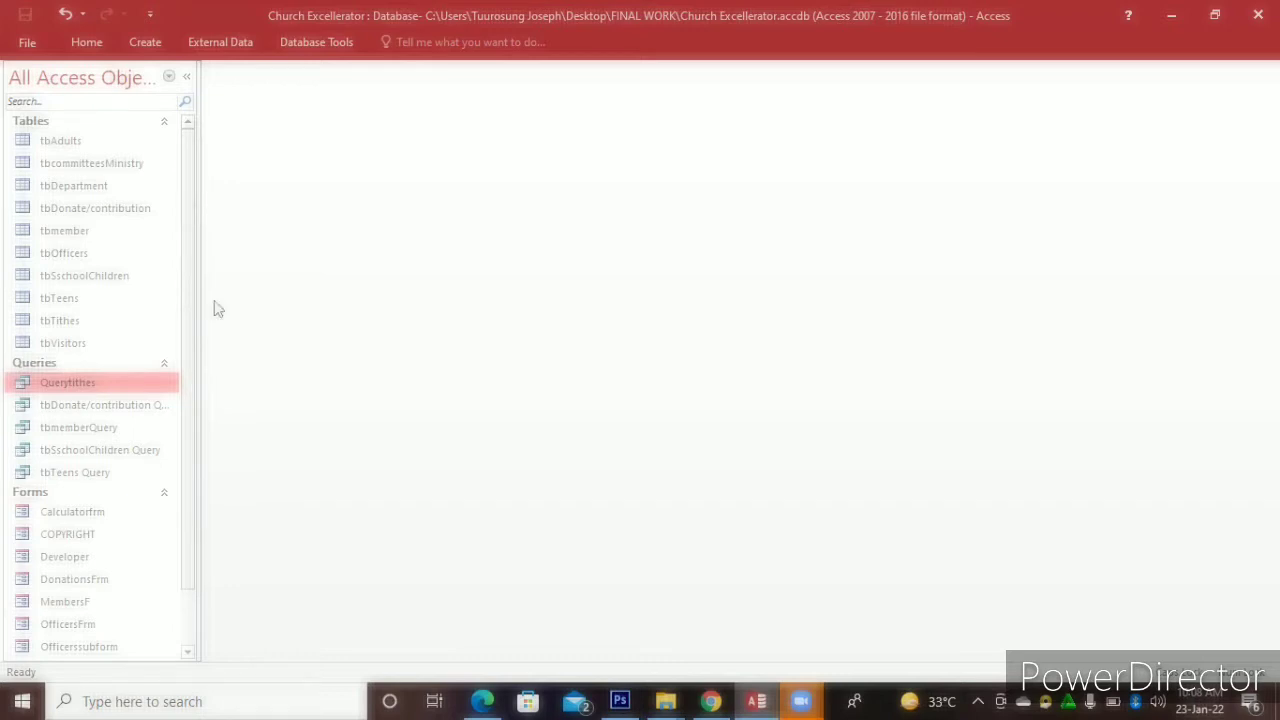
left_click(58, 141)
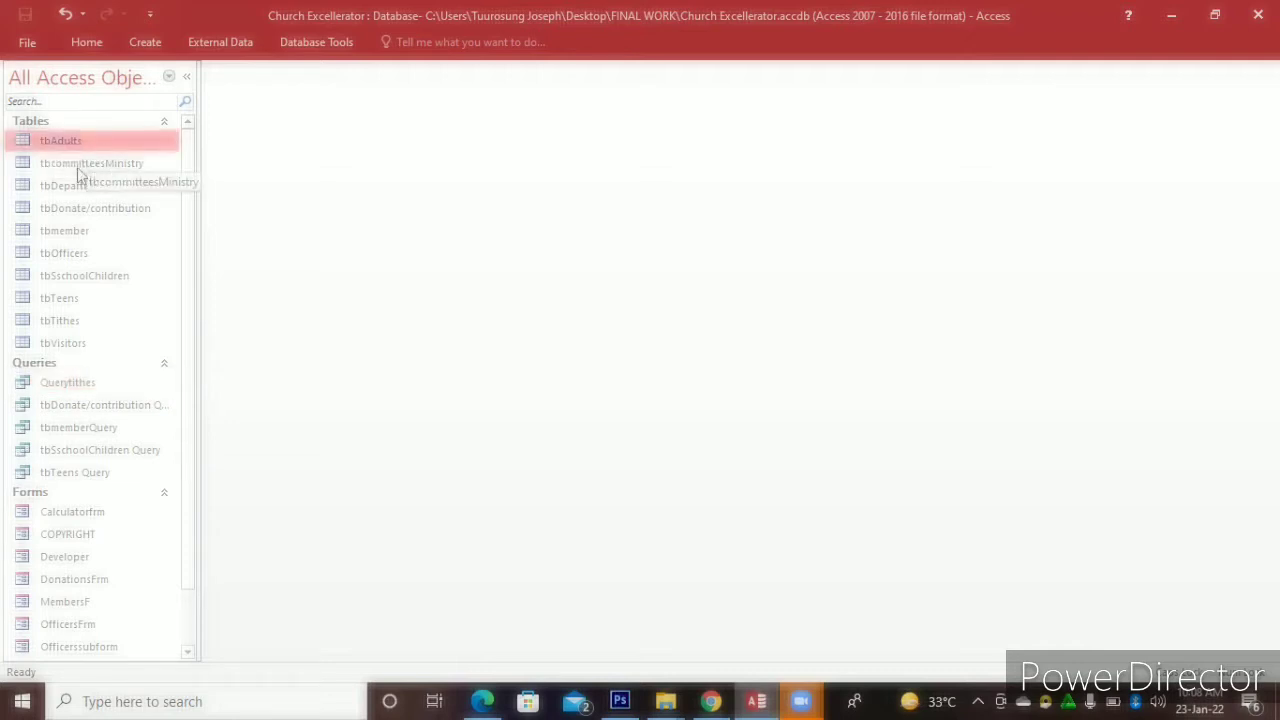
left_click(81, 168)
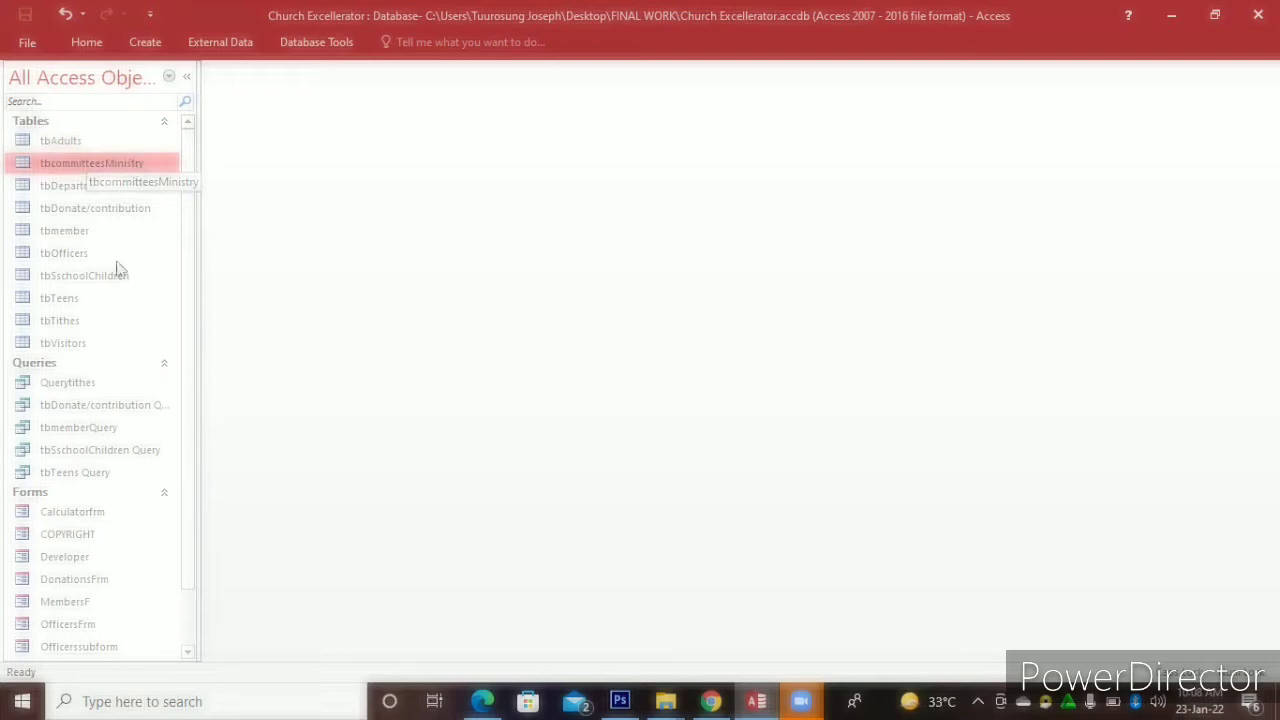
left_click(136, 207)
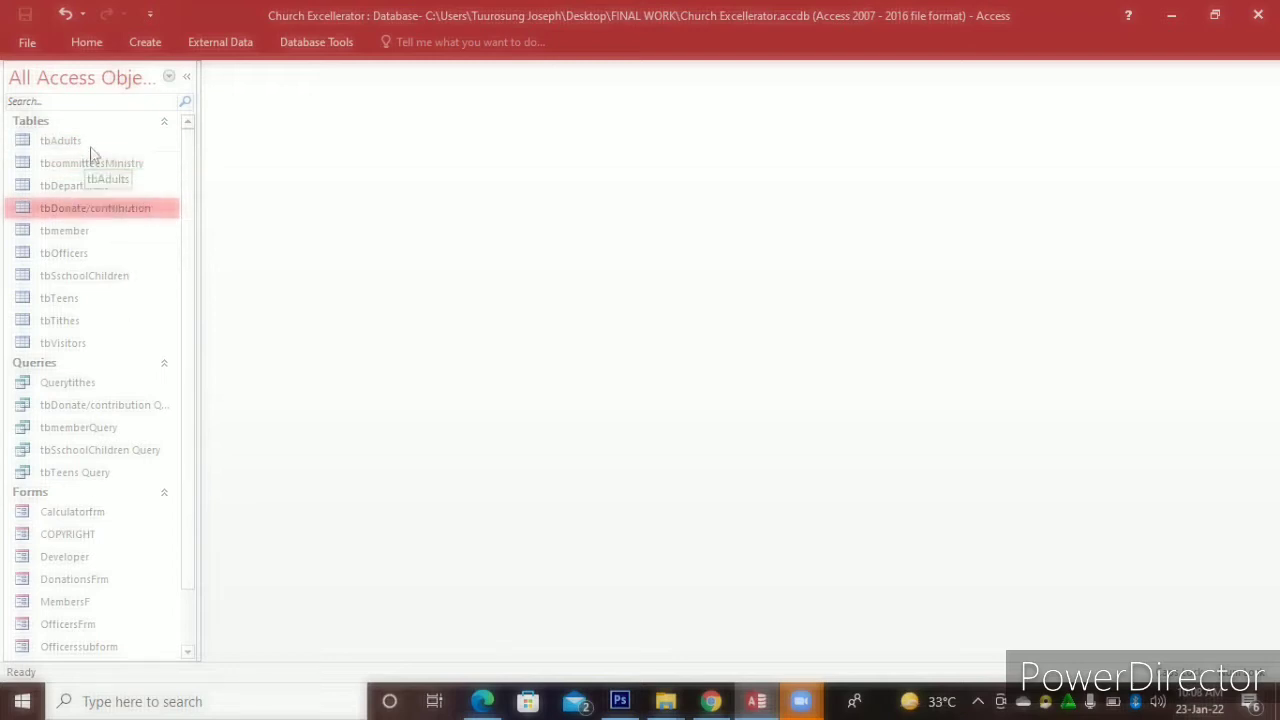
left_click(92, 142)
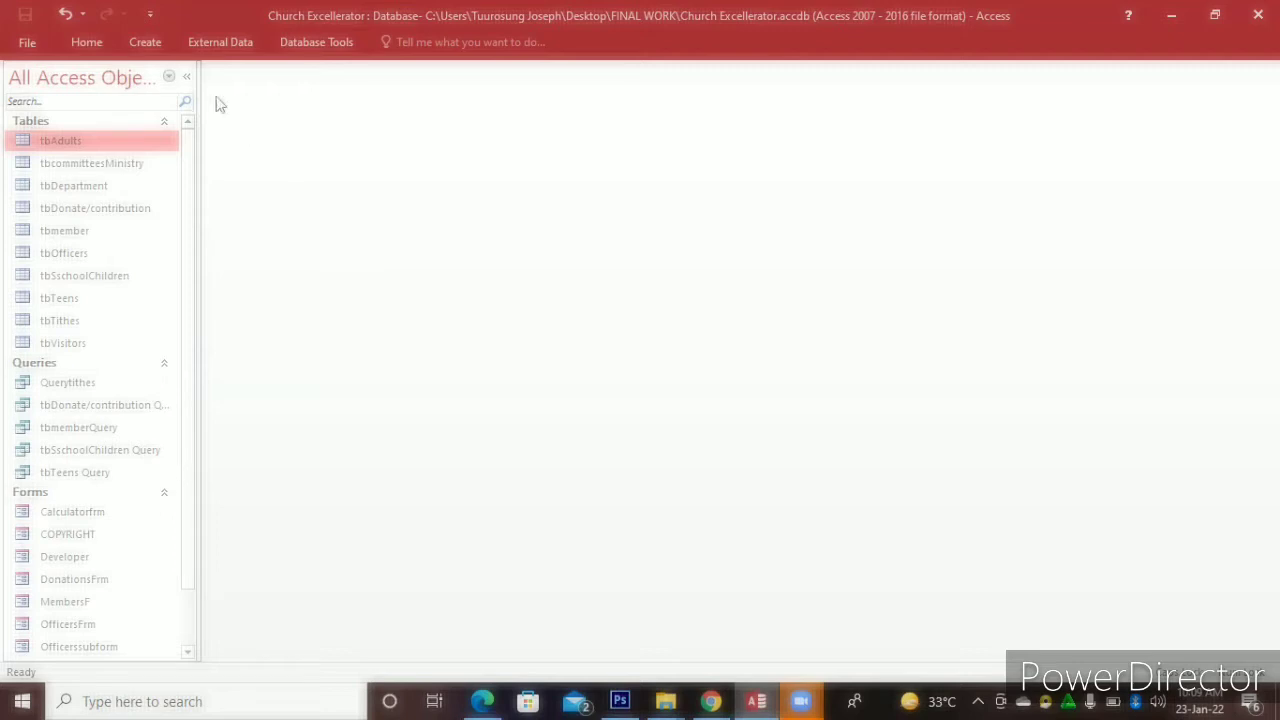
left_click(158, 46)
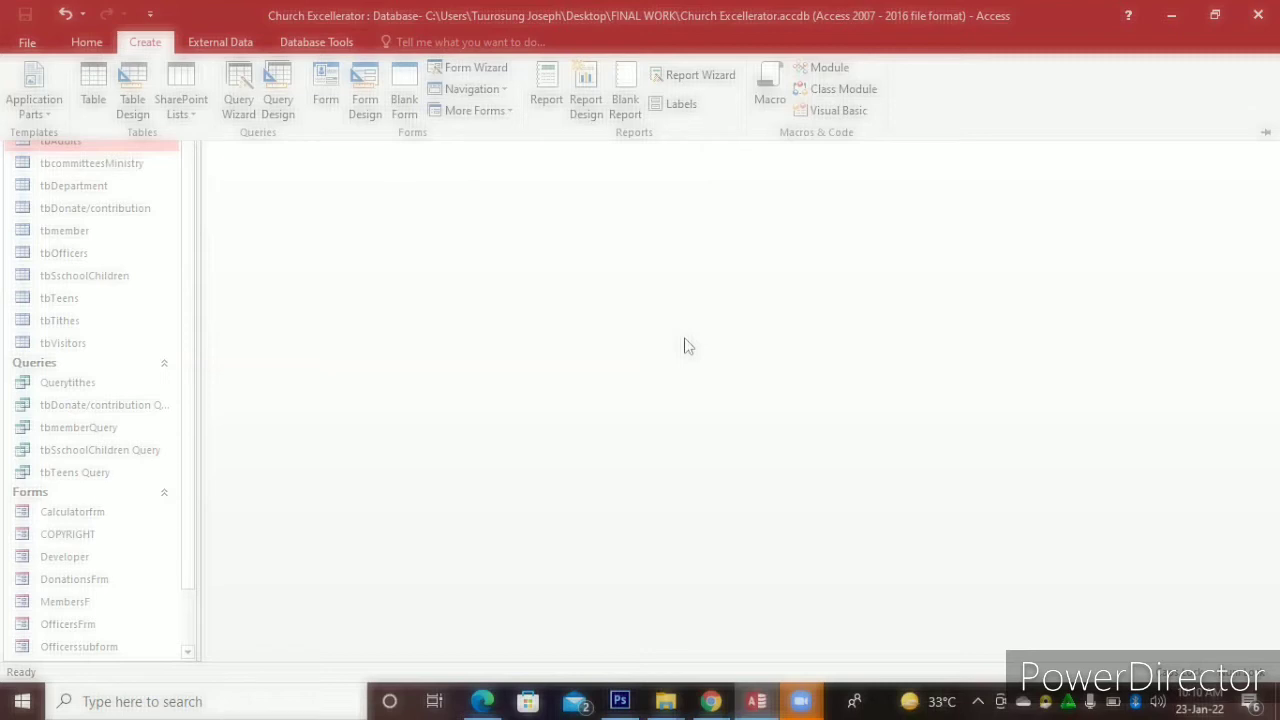
Create a new blank form, Form1, and switch it to Design View
left_click(406, 84)
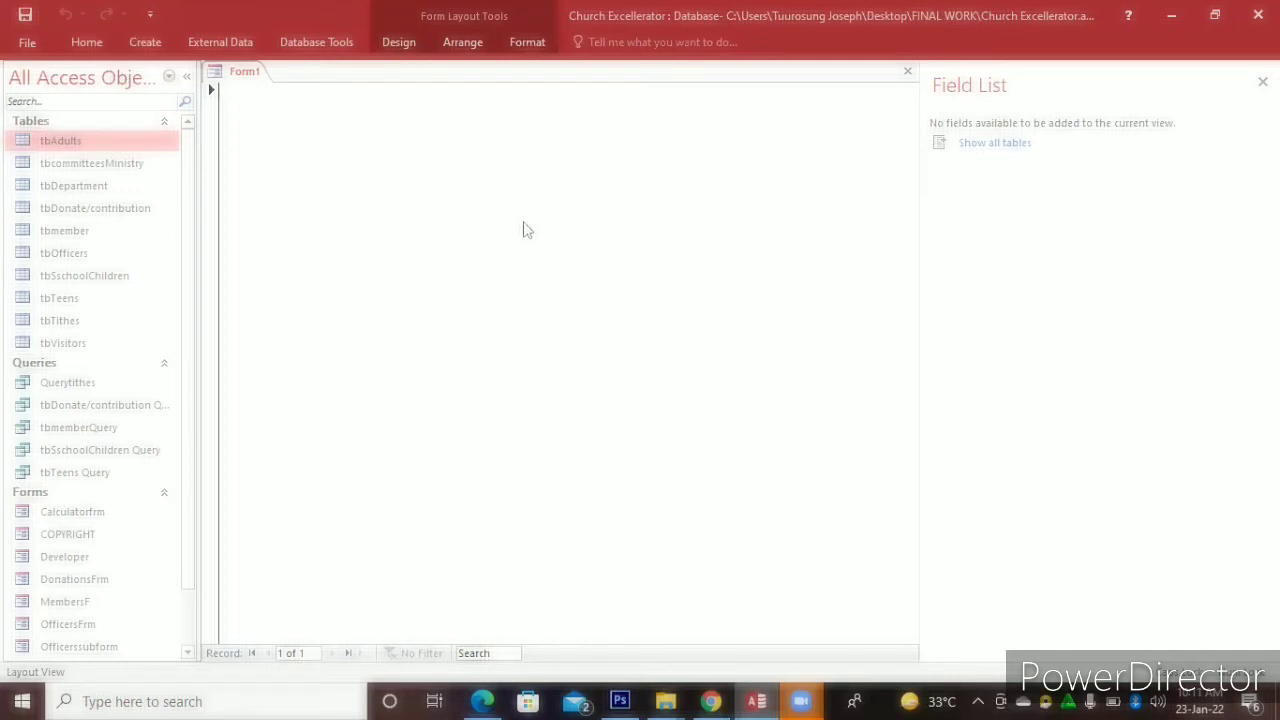
right_click(524, 229)
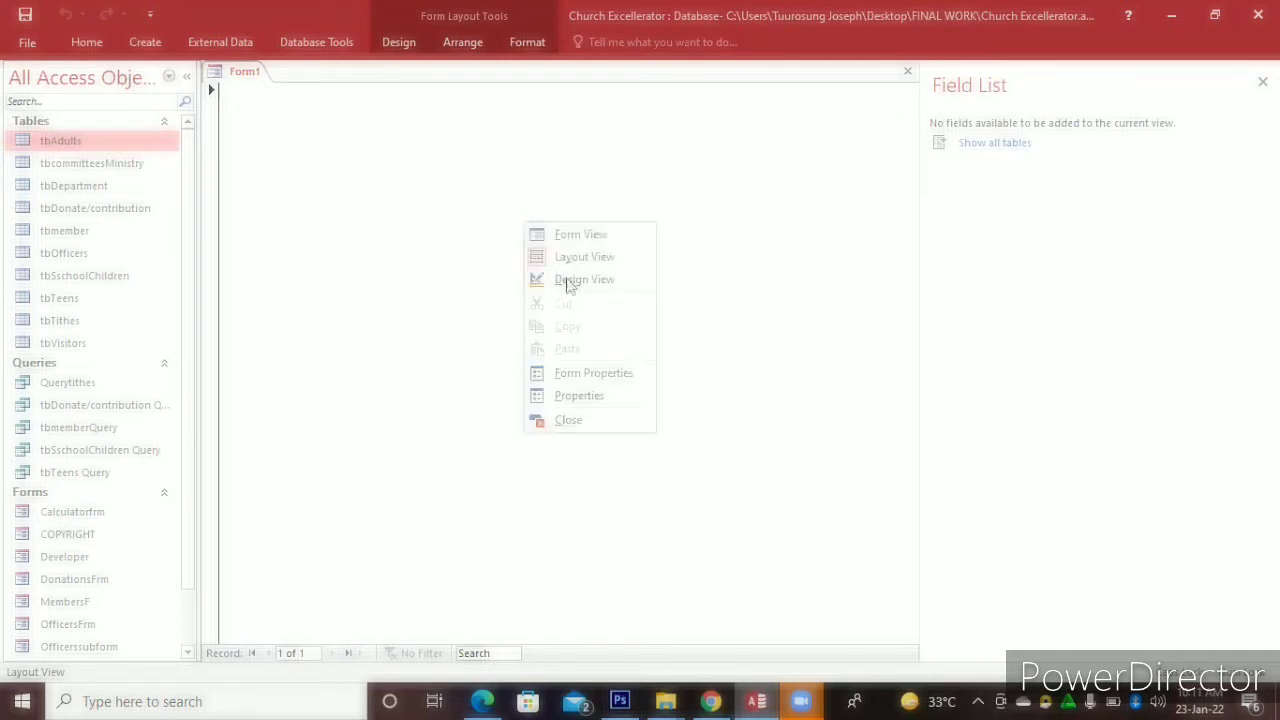
left_click(567, 281)
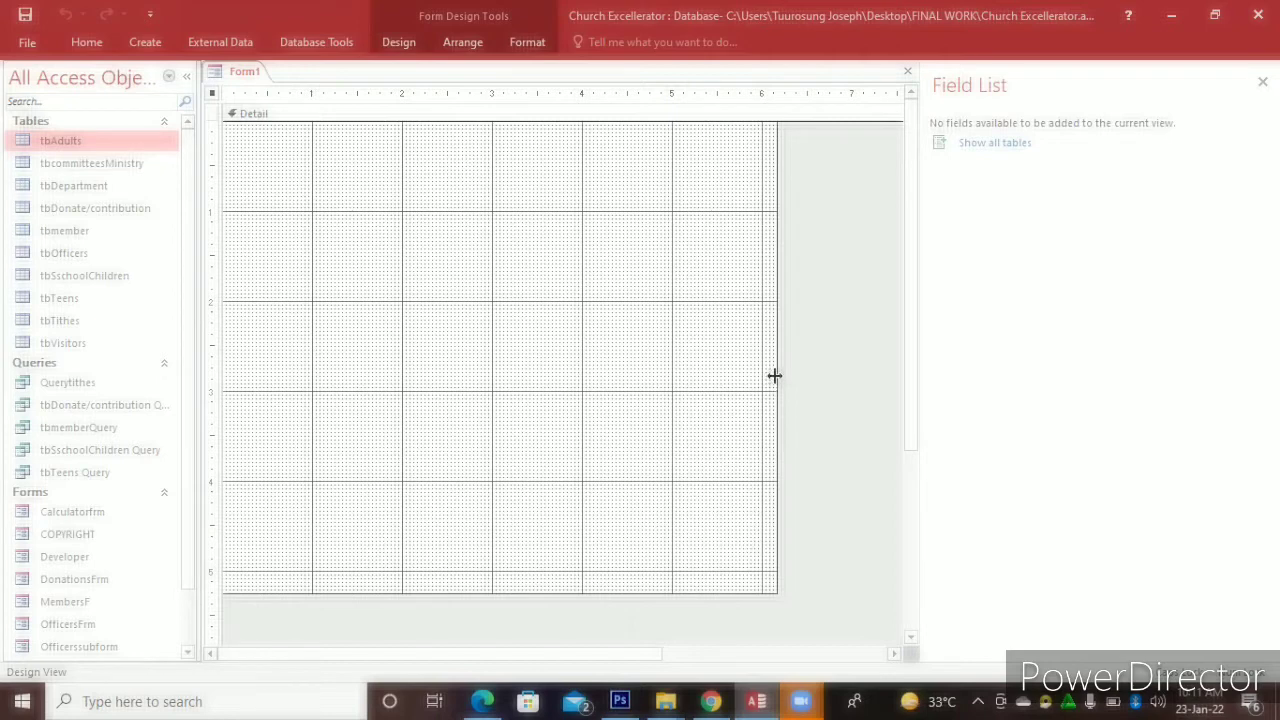
Set the Form1 Detail section width to about 5.75 inches, just before 6 on the ruler
left_click_drag(768, 457, 655, 428)
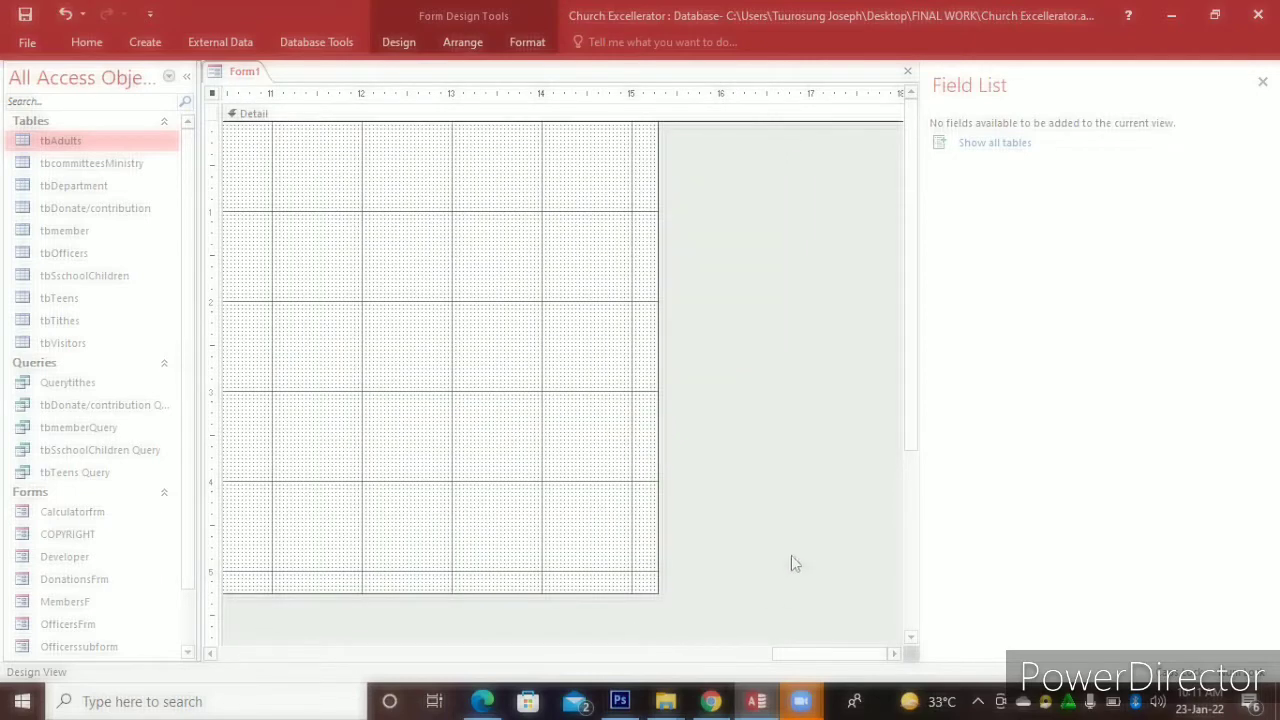
mouse_move(681, 644)
left_mouse_down()
mouse_move(386, 671)
mouse_move(662, 656)
left_mouse_up()
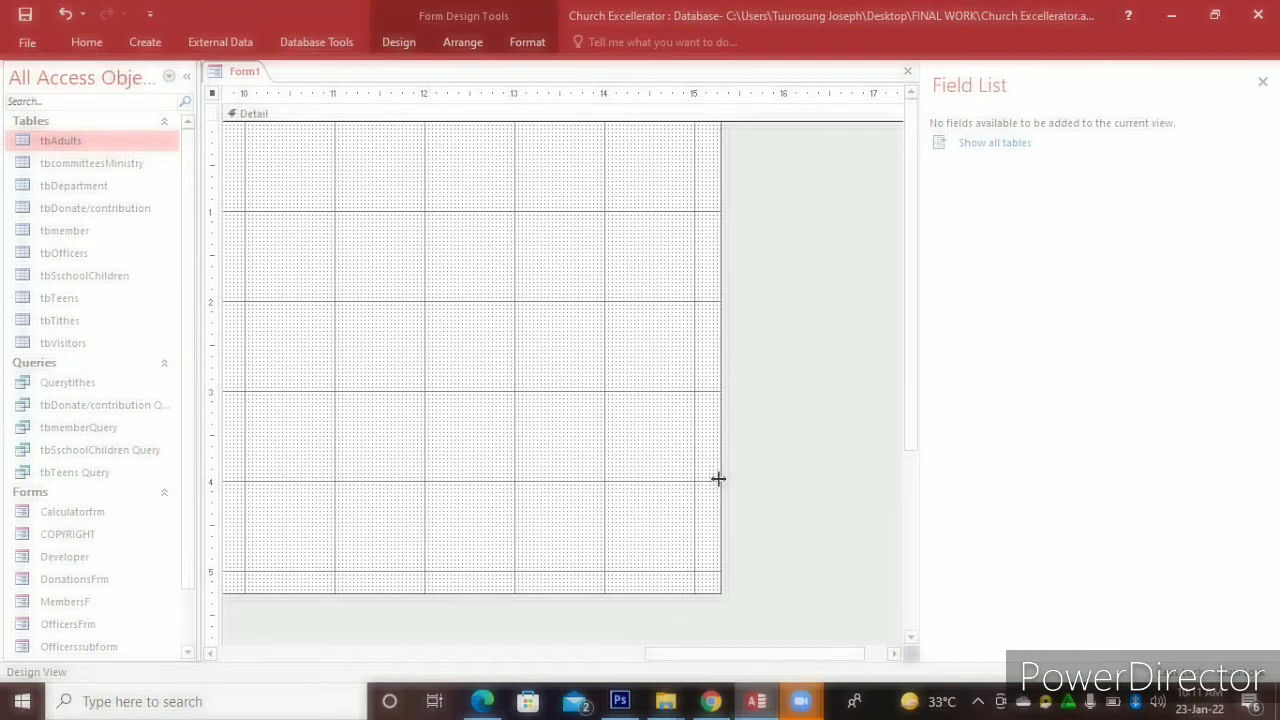
left_click_drag(315, 454, 316, 454)
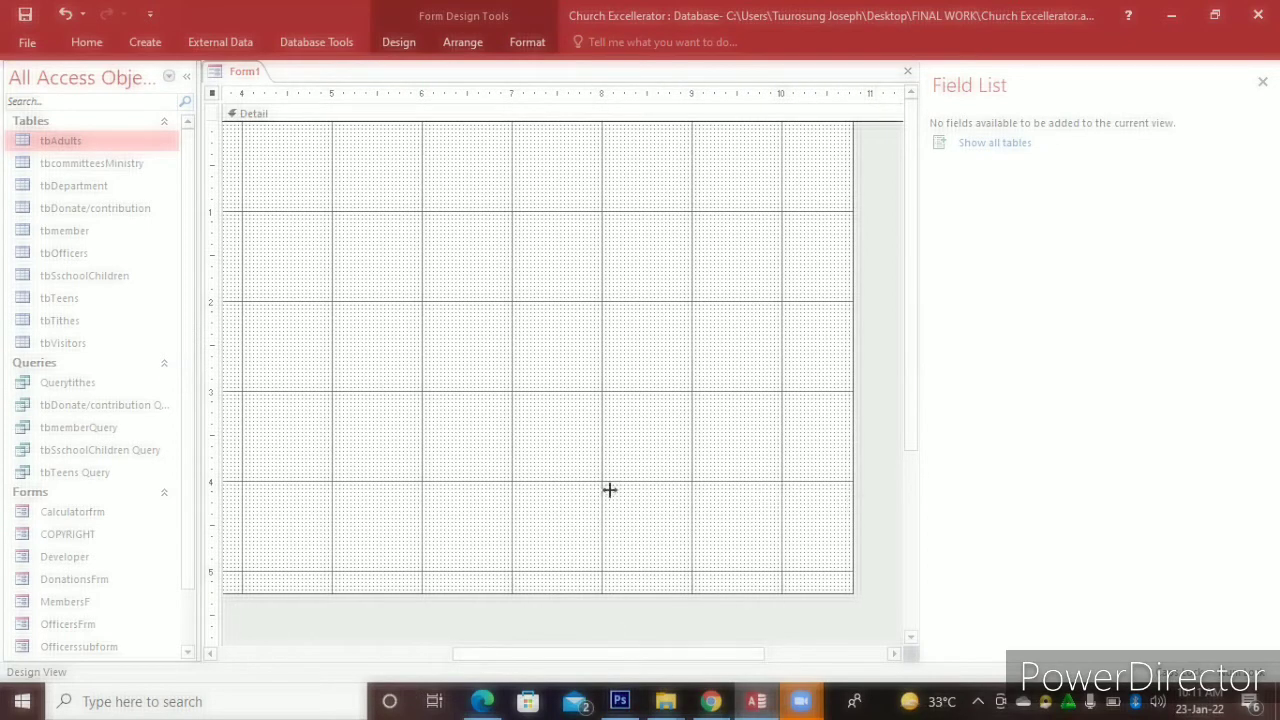
left_click_drag(609, 489, 575, 486)
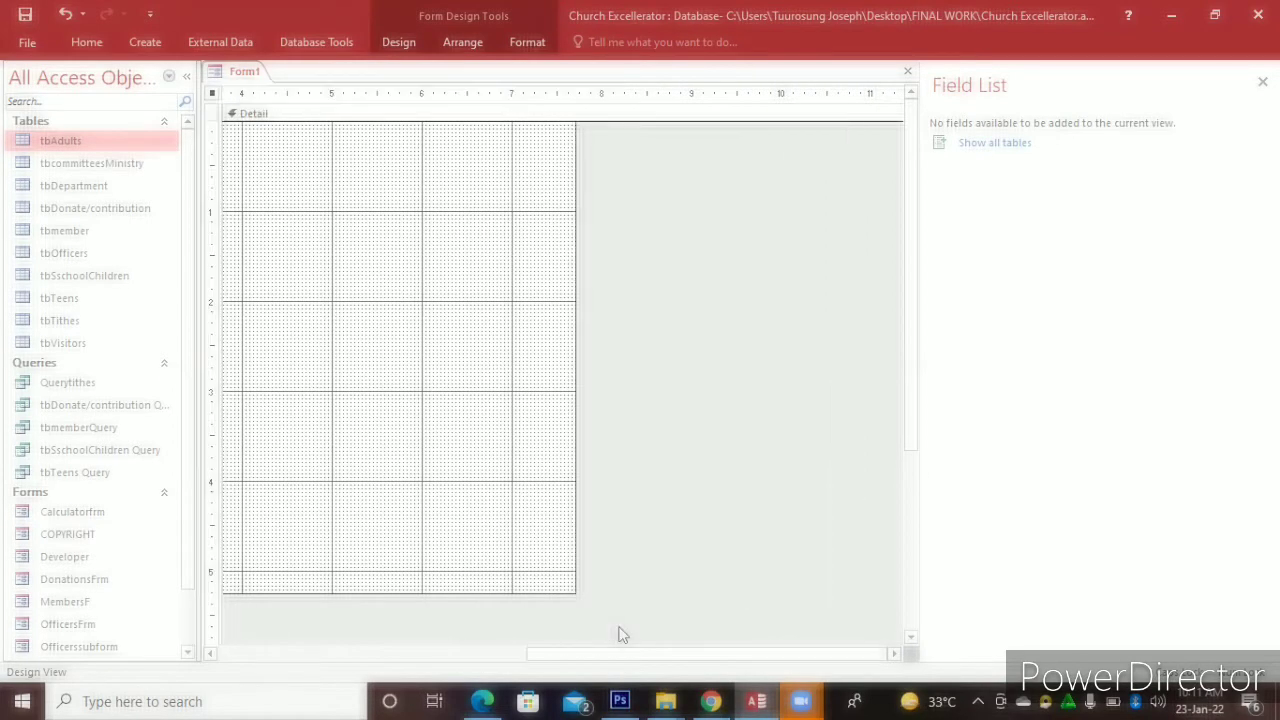
left_click(311, 650)
left_click_drag(311, 641, 281, 639)
left_click_drag(414, 658, 510, 642)
left_click_drag(773, 518, 547, 520)
left_click_drag(521, 651, 310, 666)
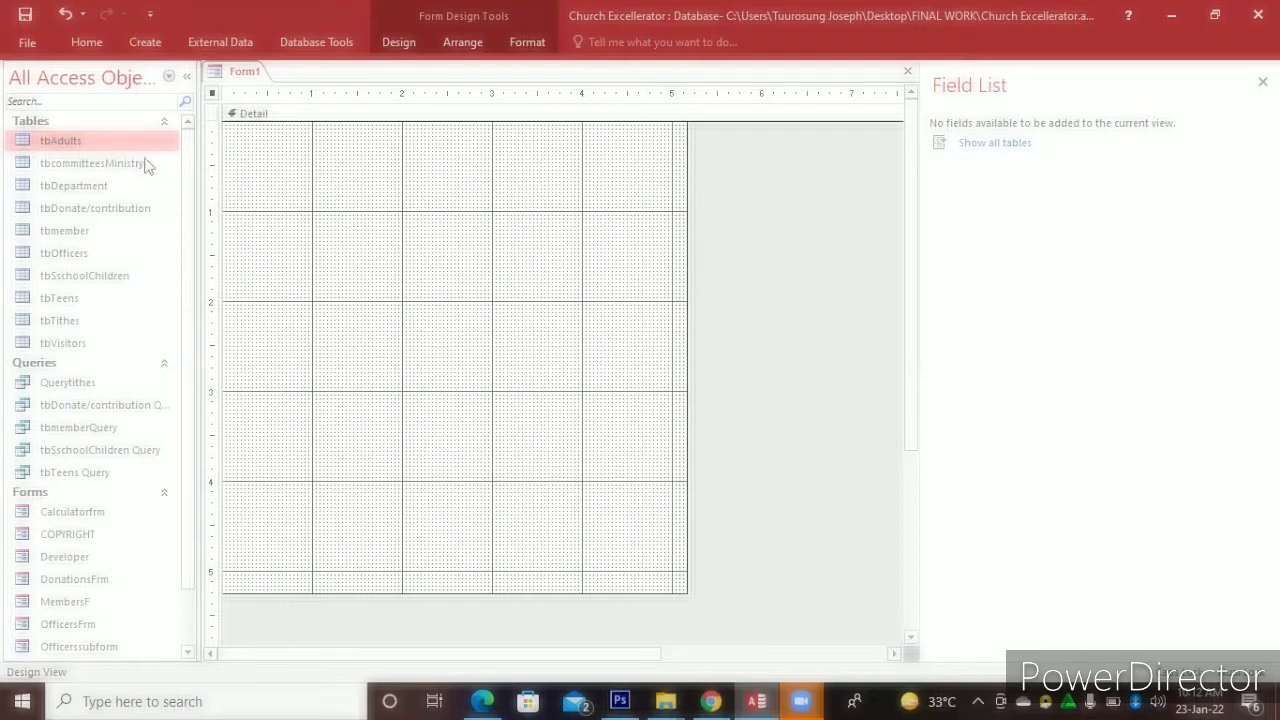
left_click(117, 146)
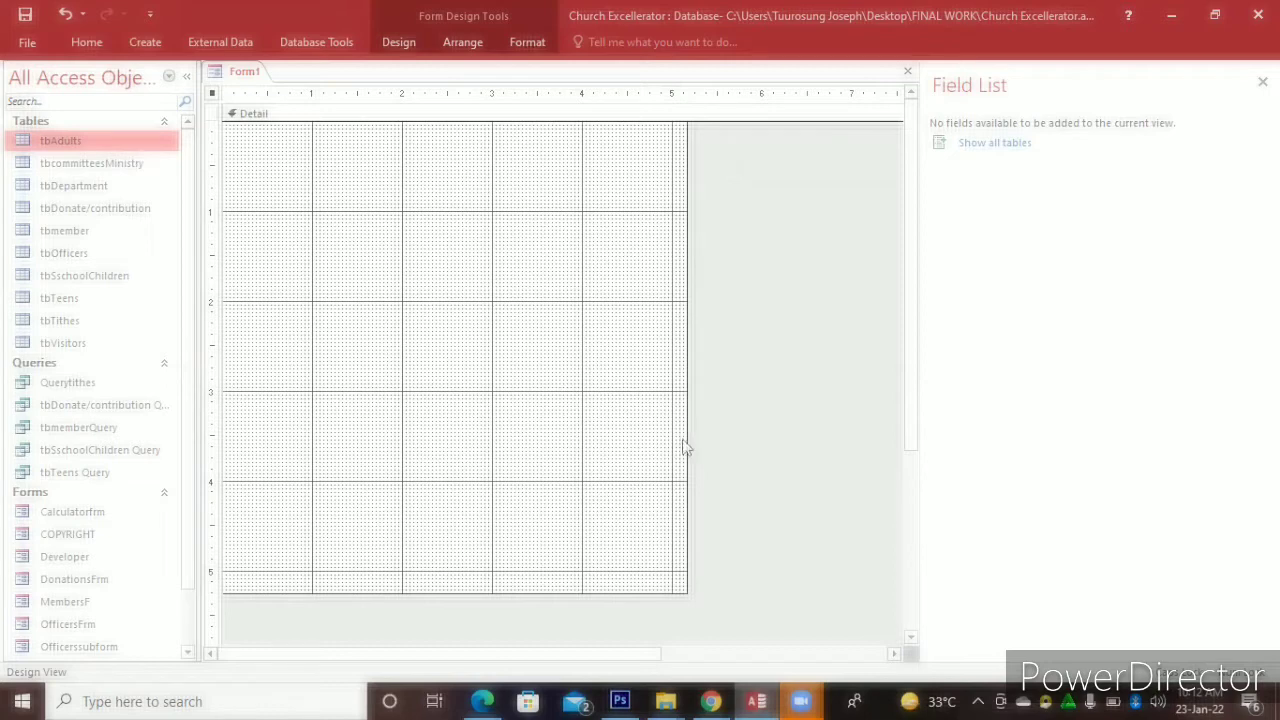
left_click_drag(687, 440, 737, 443)
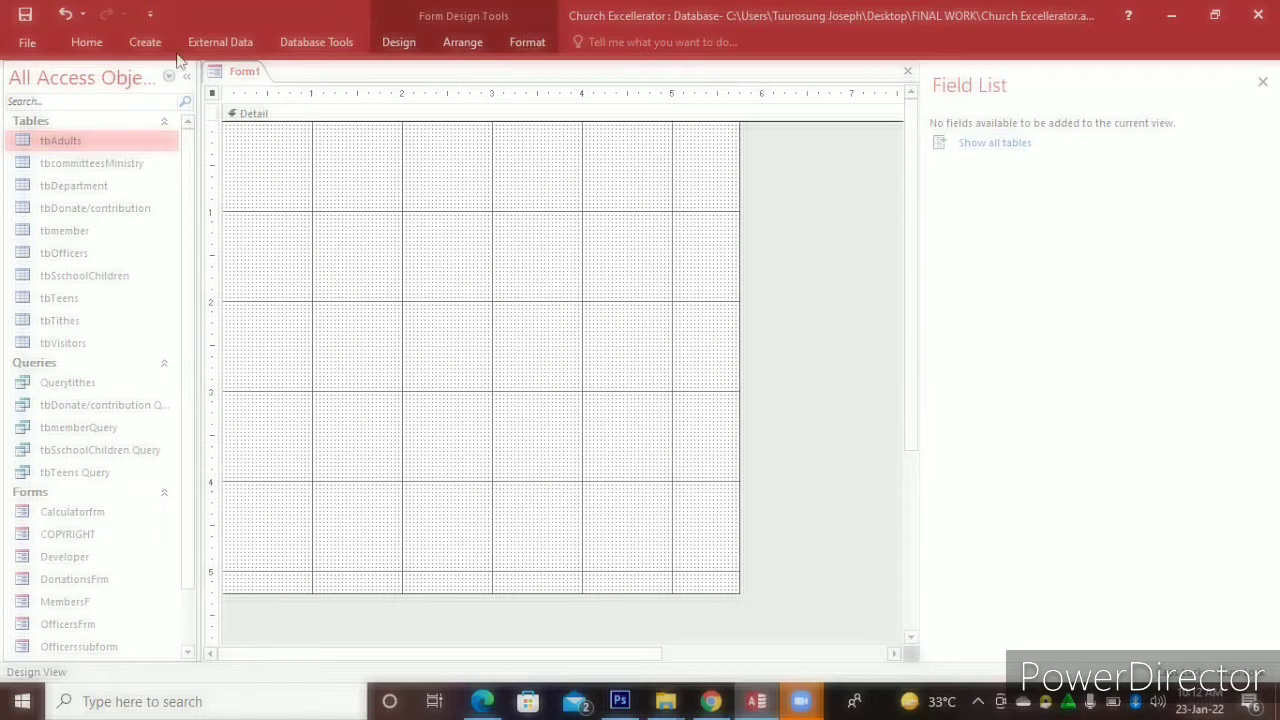
Save the new form under the name 'adultsFrm'
left_click(25, 14)
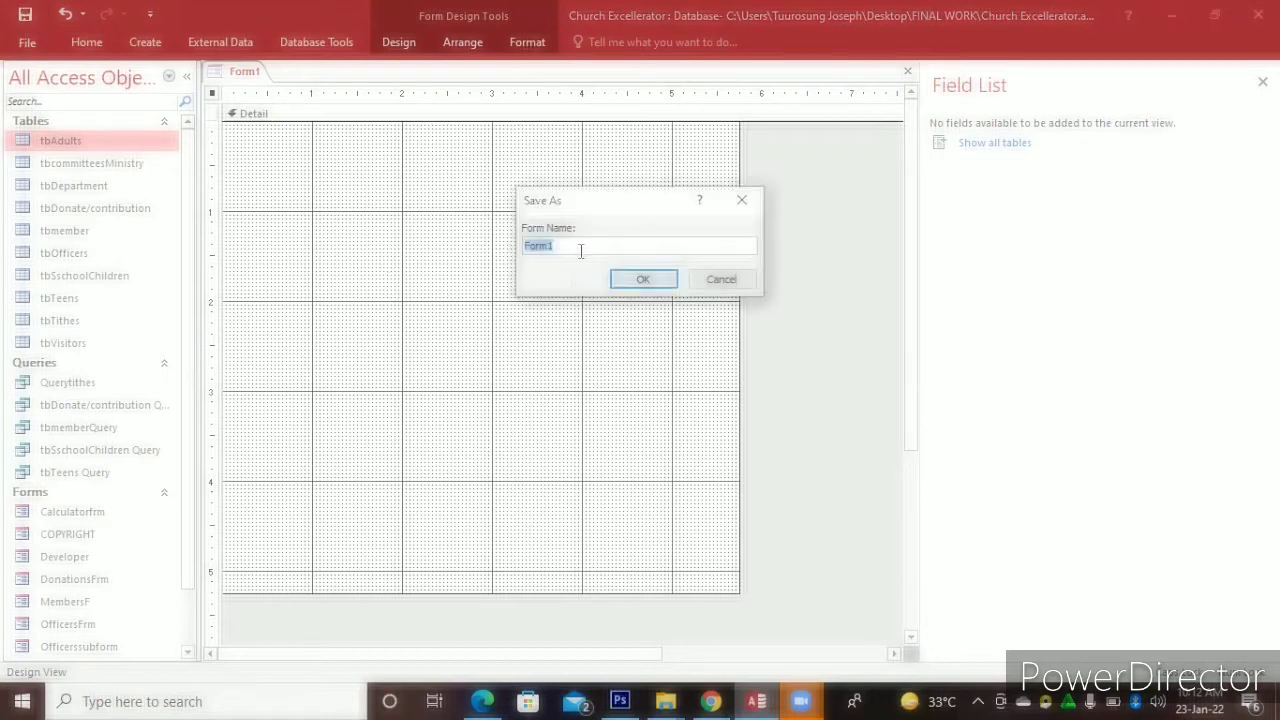
key("BackSpace")
type("adultsFrm")
left_click(643, 279)
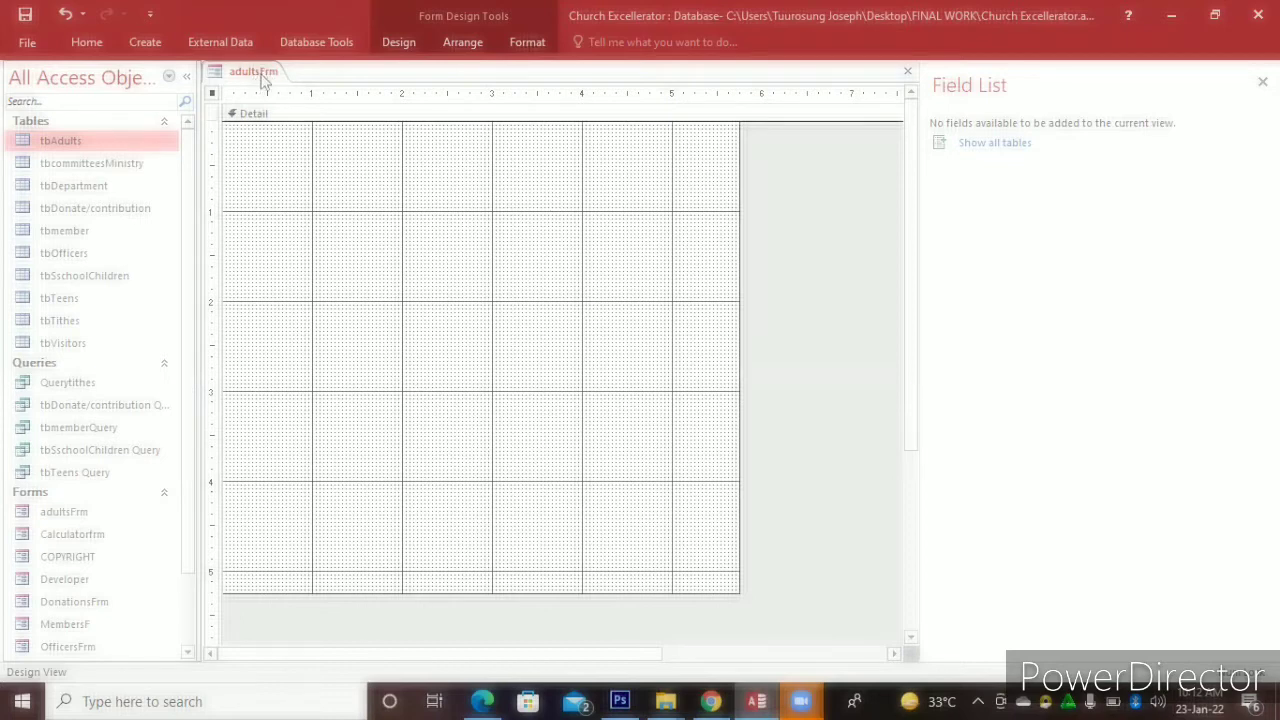
Start a Build Event on the Detail section and pick the Code Builder option
right_click(516, 292)
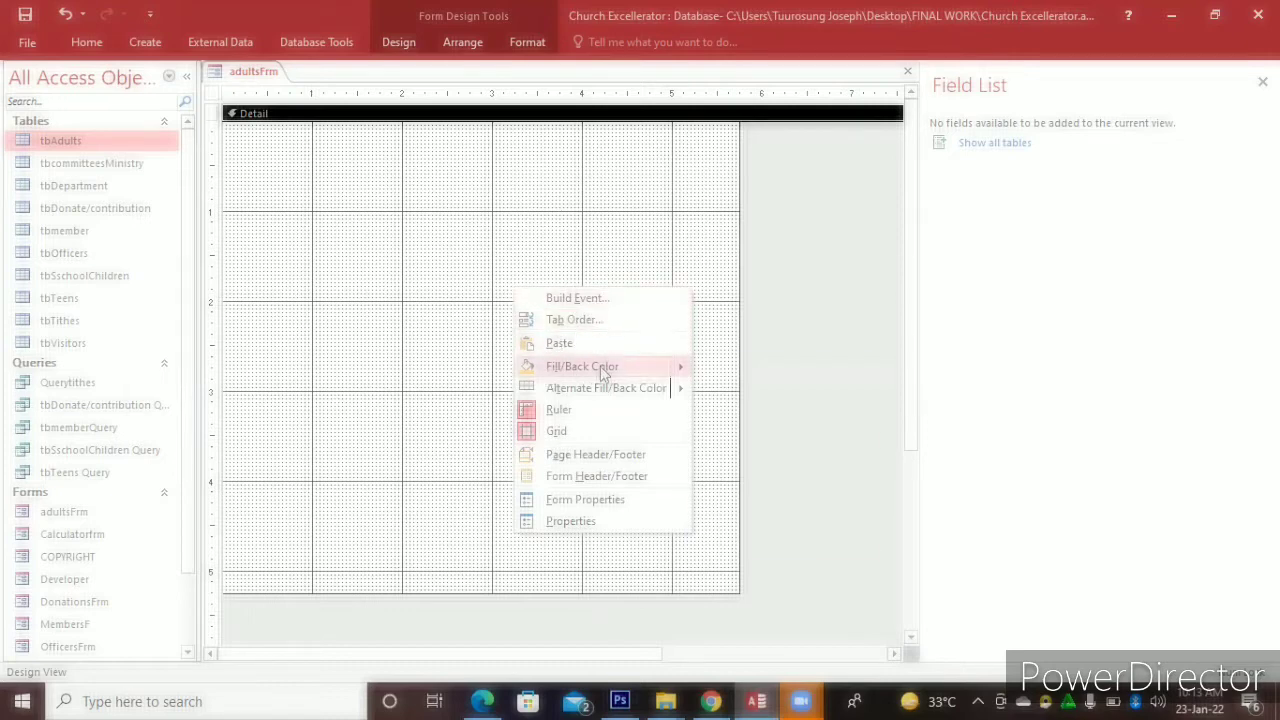
mouse_move(626, 392)
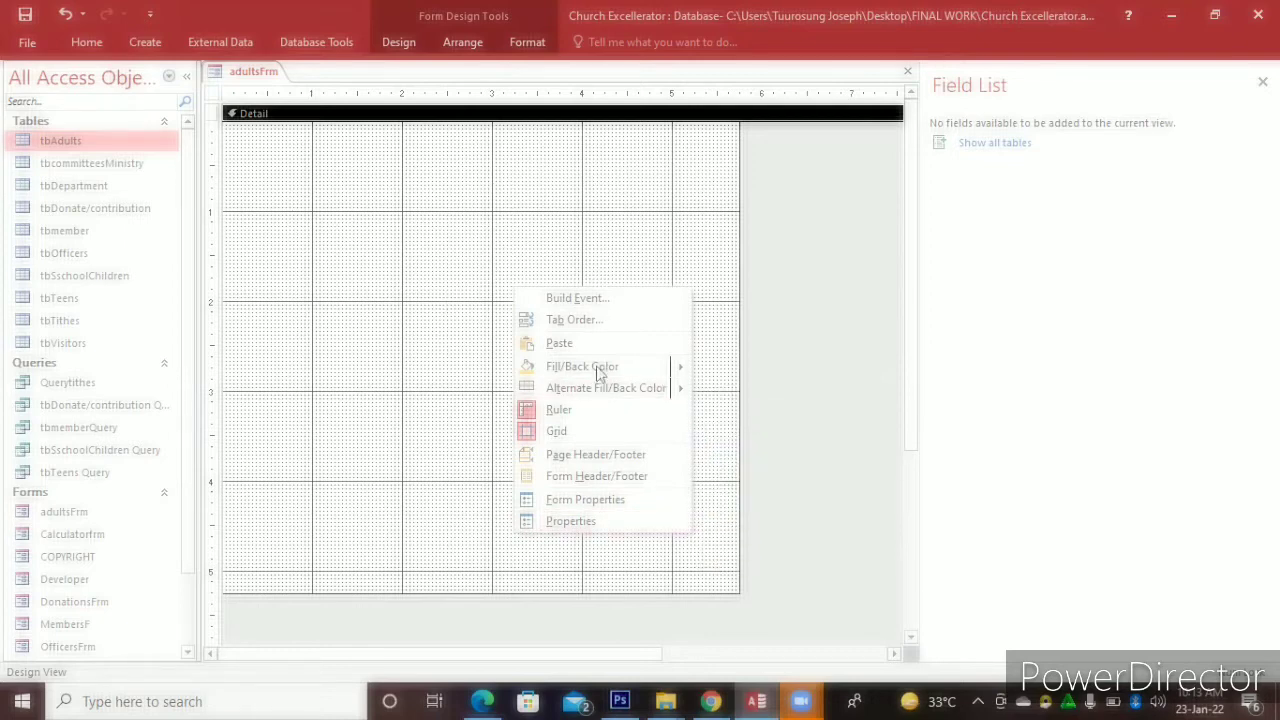
left_click(567, 299)
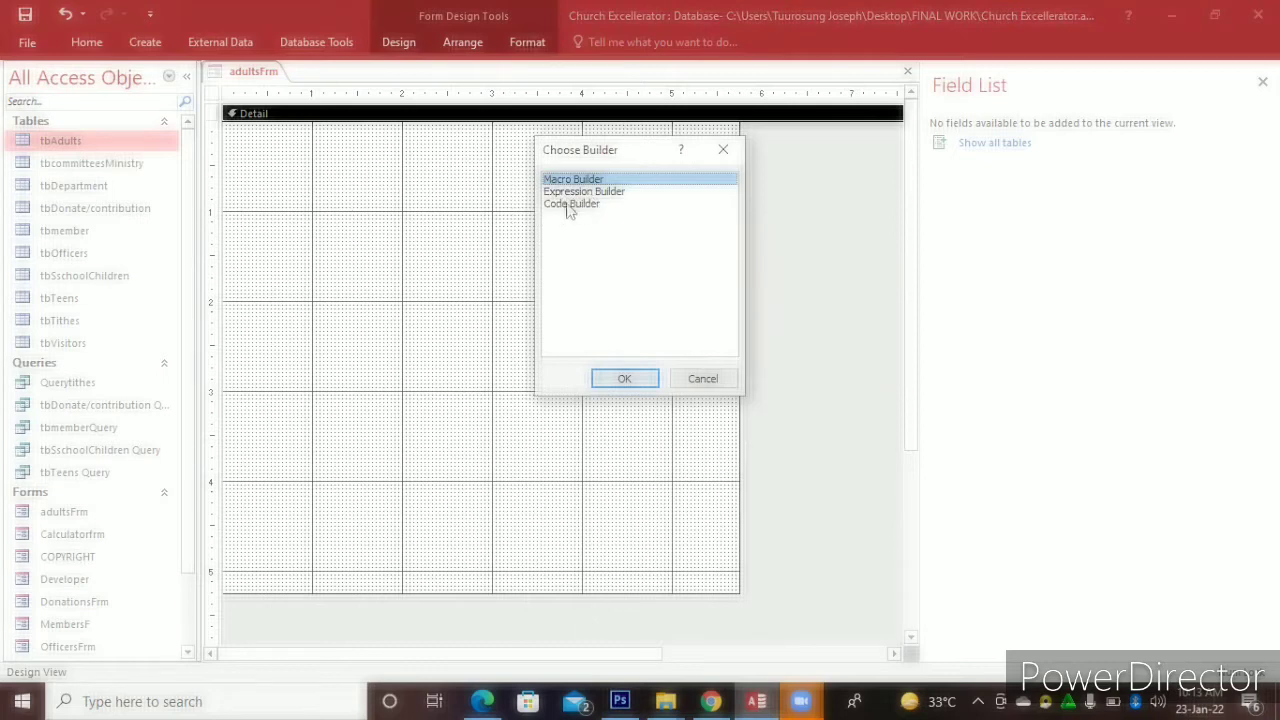
left_click(568, 204)
Confirm Code Builder to generate an empty Detail_Click procedure, then close the VBA code window
left_click(614, 378)
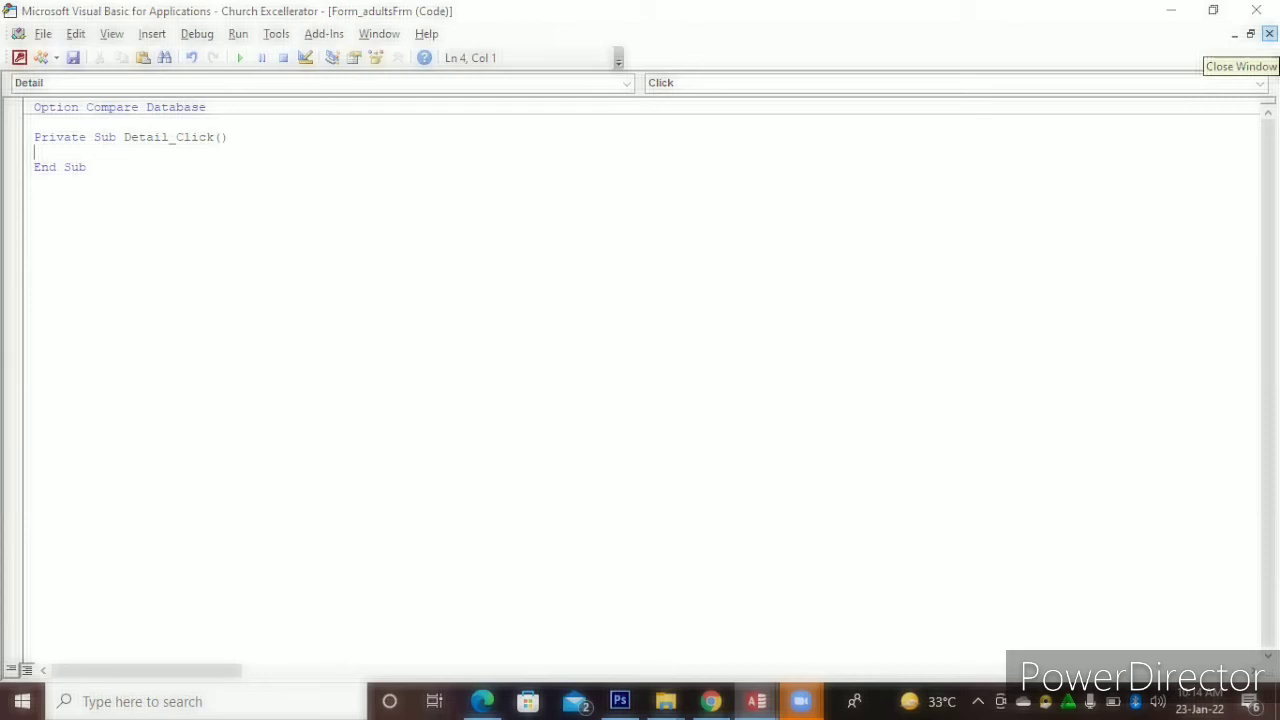
left_click(1269, 33)
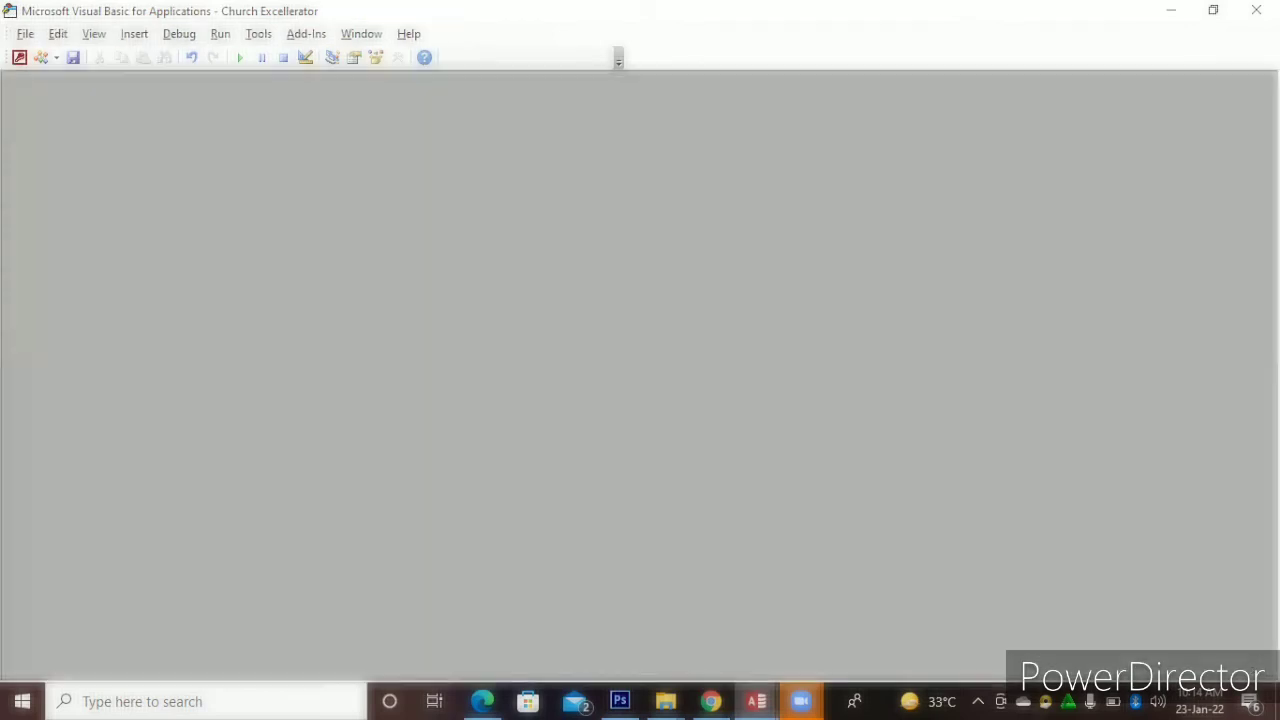
left_click(1256, 10)
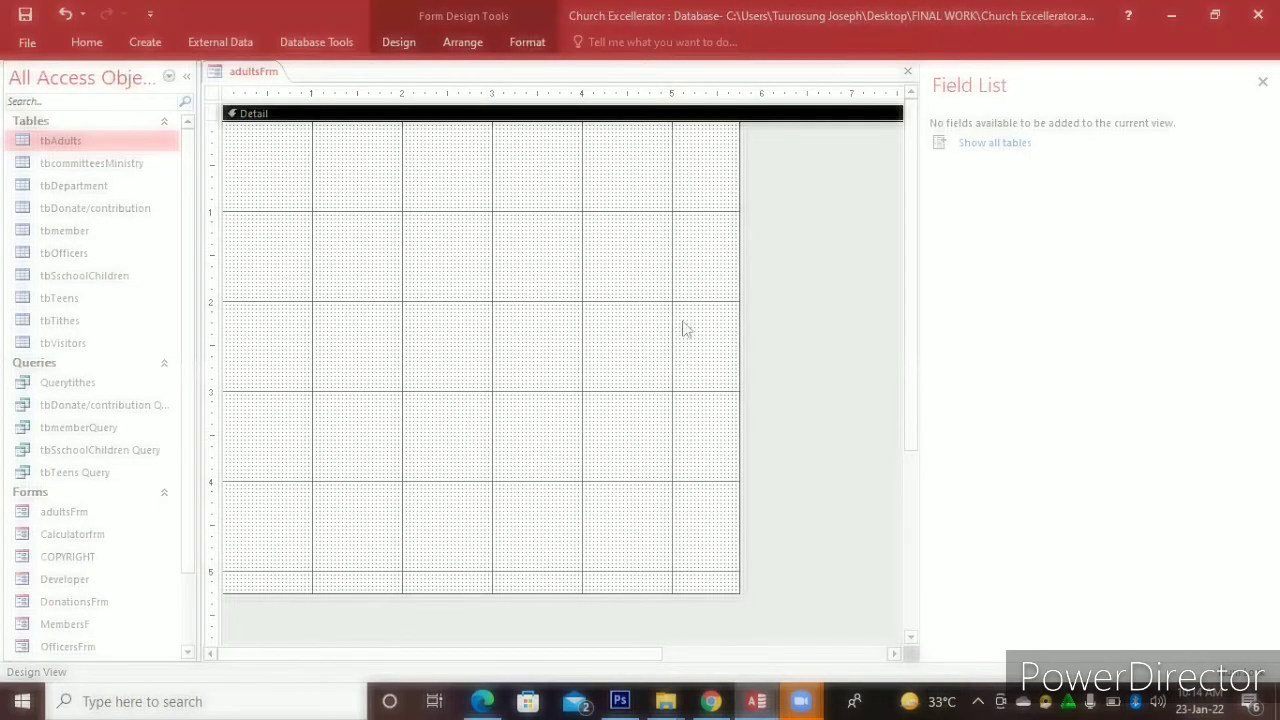
Fill the Detail section dark blue, replacing a brief light peach fill
right_click(621, 286)
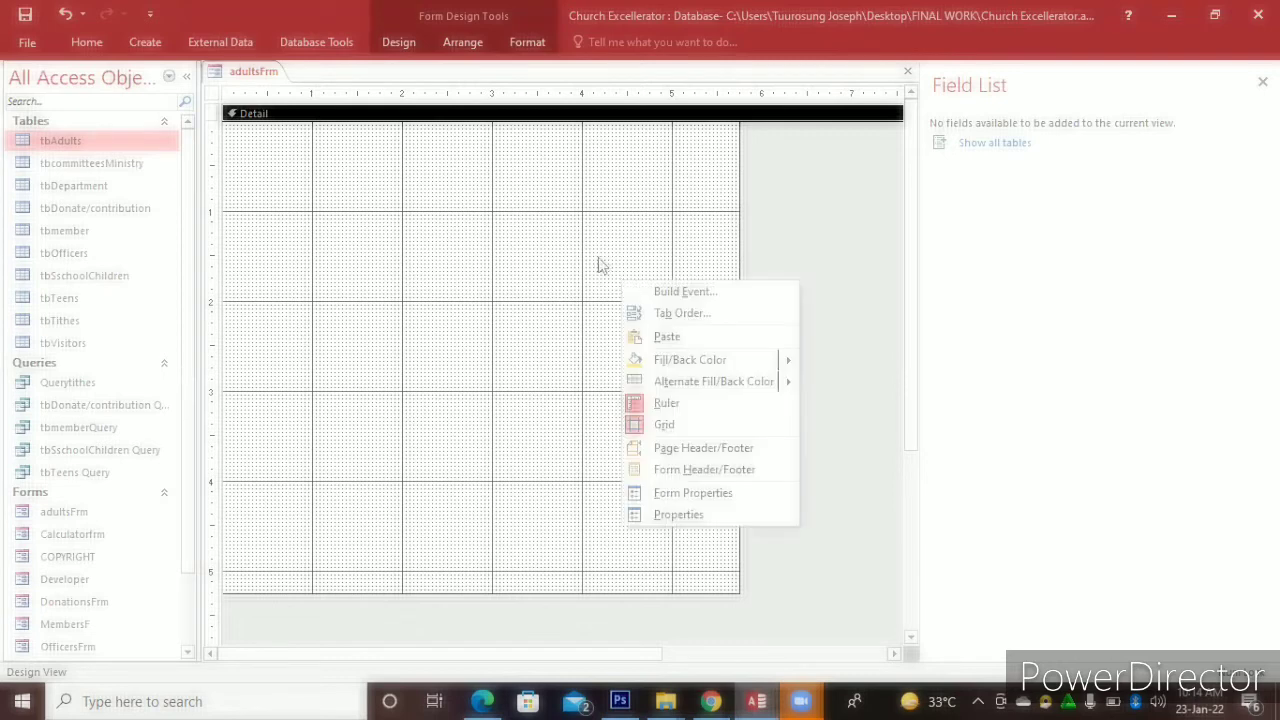
right_click(598, 263)
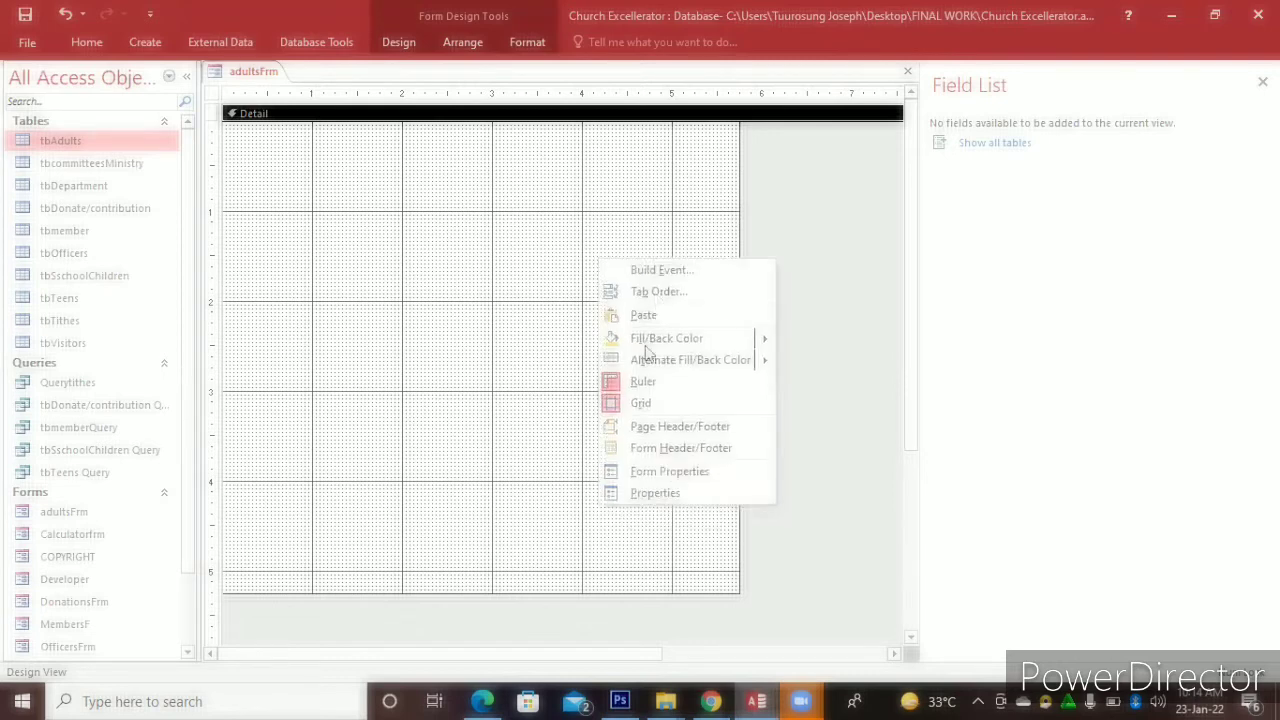
mouse_move(650, 345)
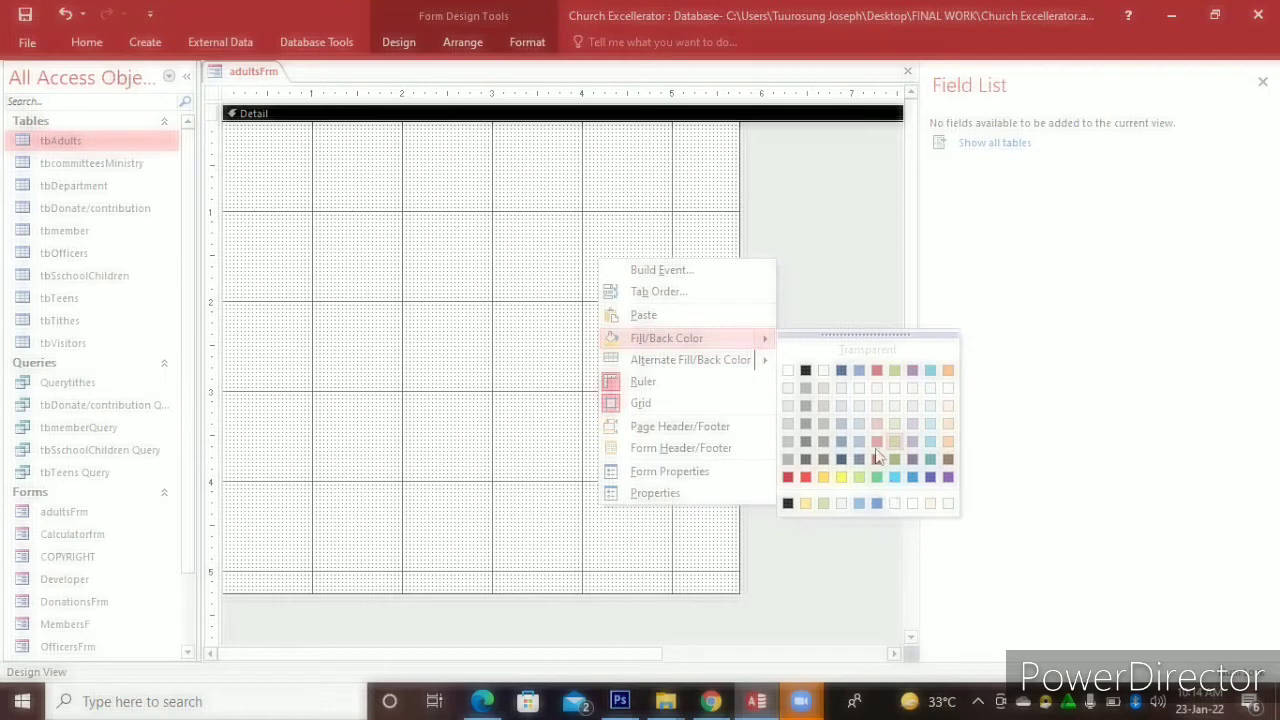
left_click(946, 426)
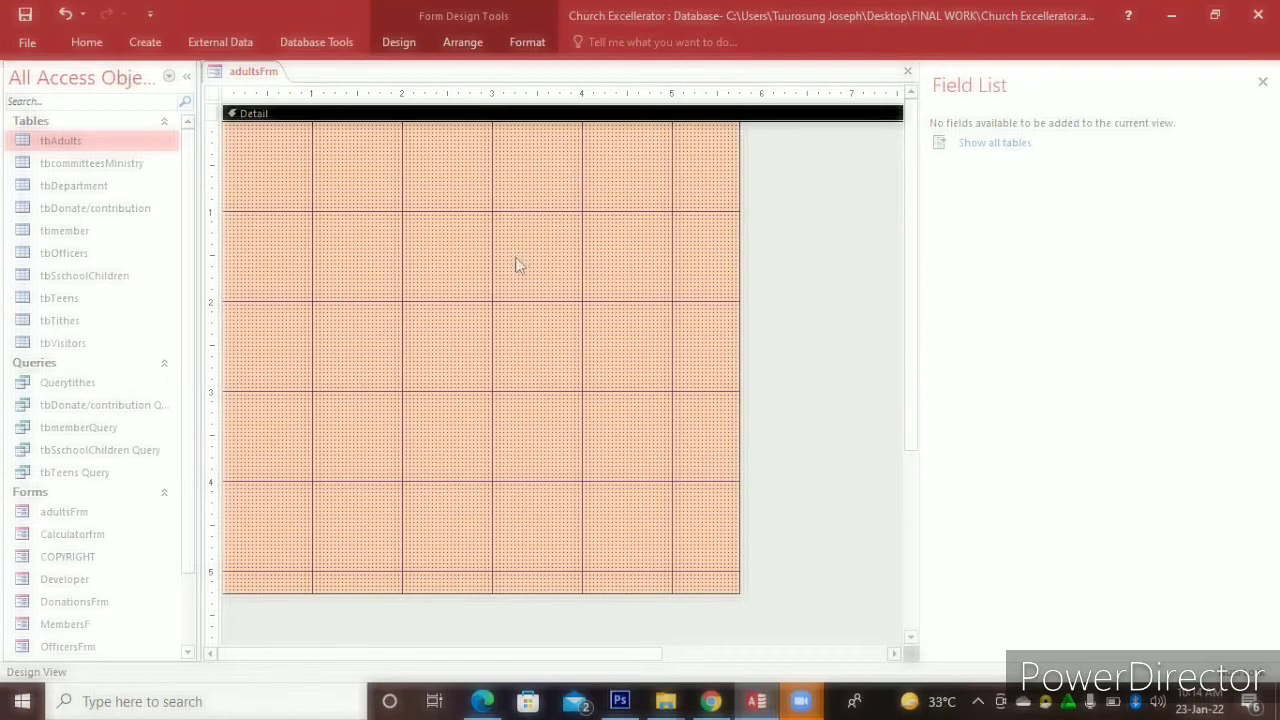
right_click(610, 308)
mouse_move(767, 385)
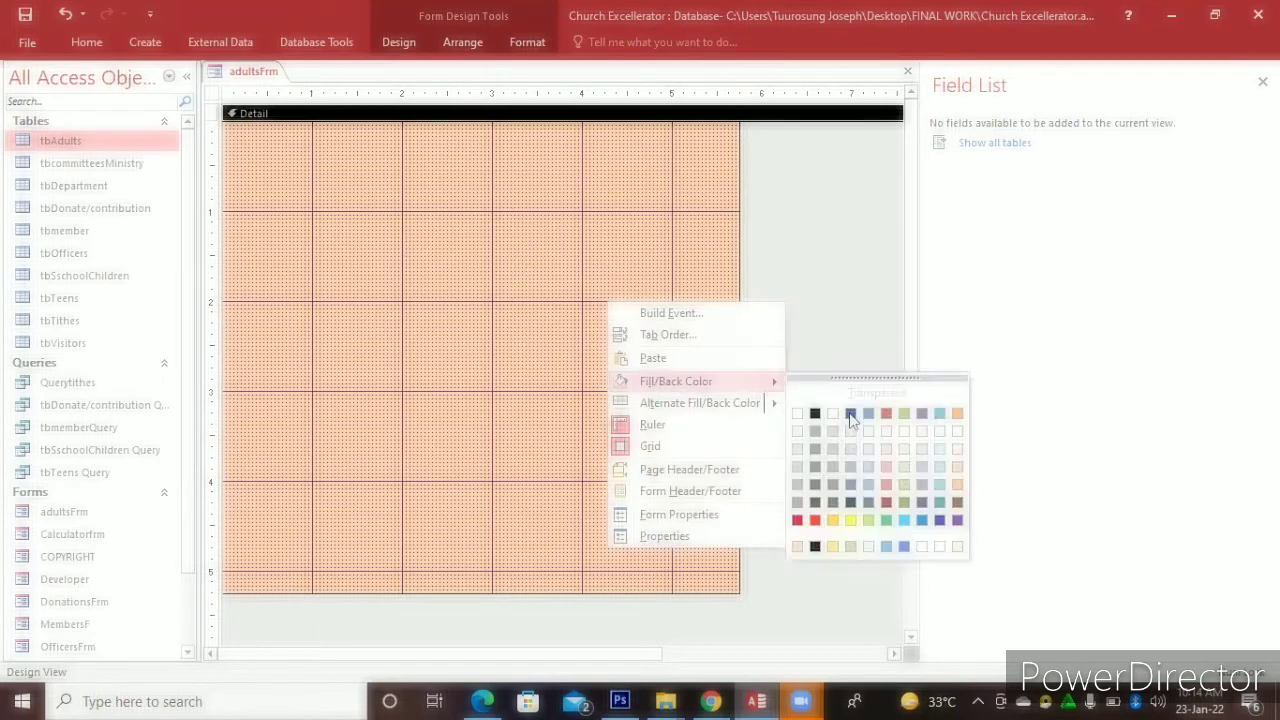
left_click(617, 384)
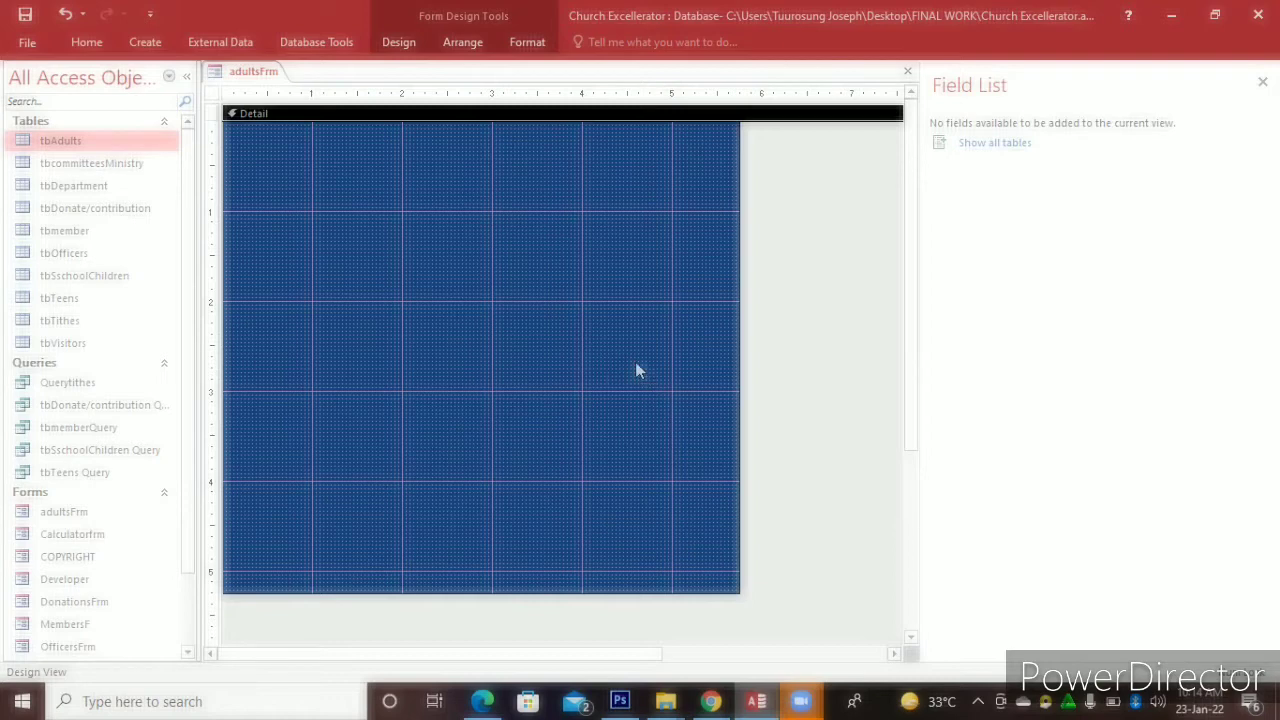
right_click(638, 370)
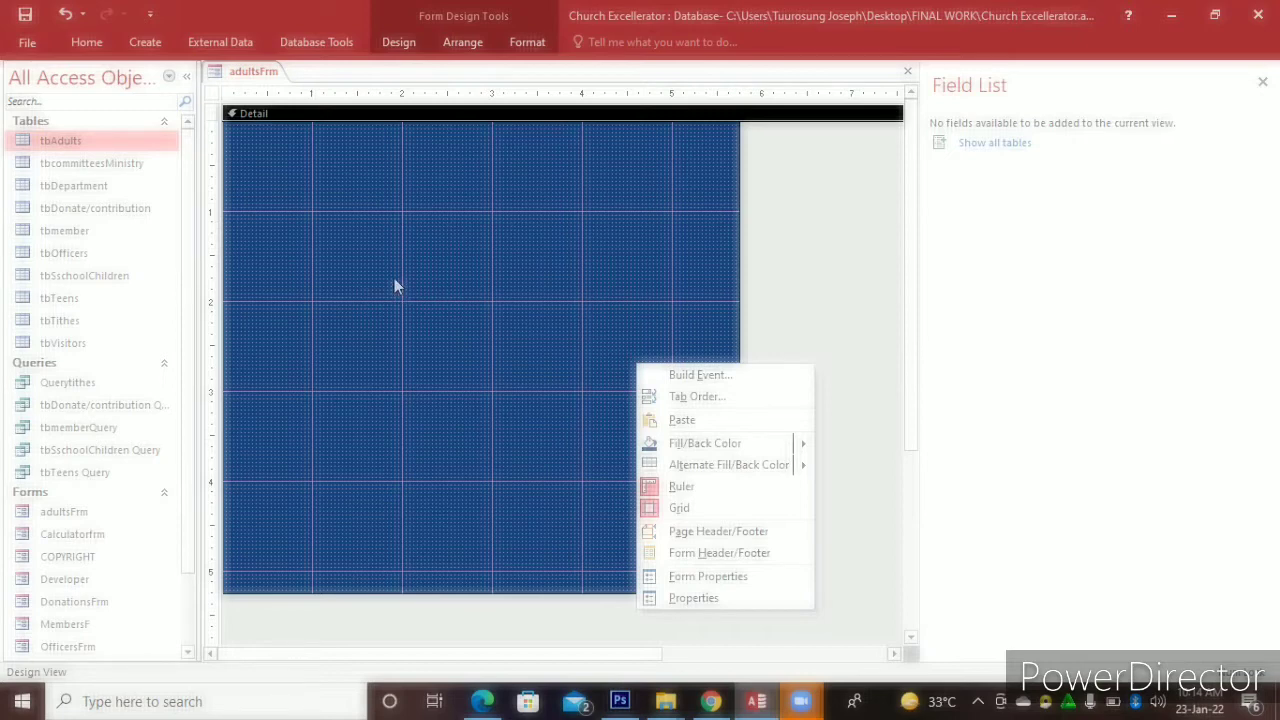
double_click(131, 140)
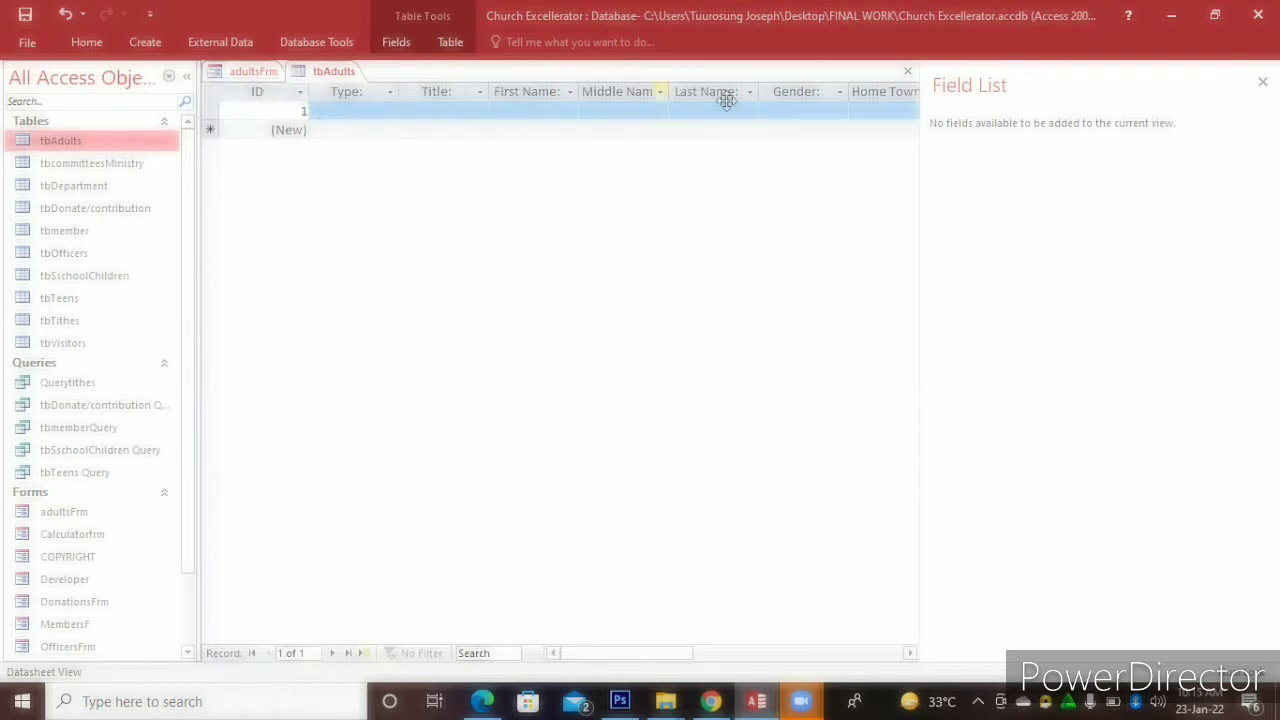
left_click(907, 71)
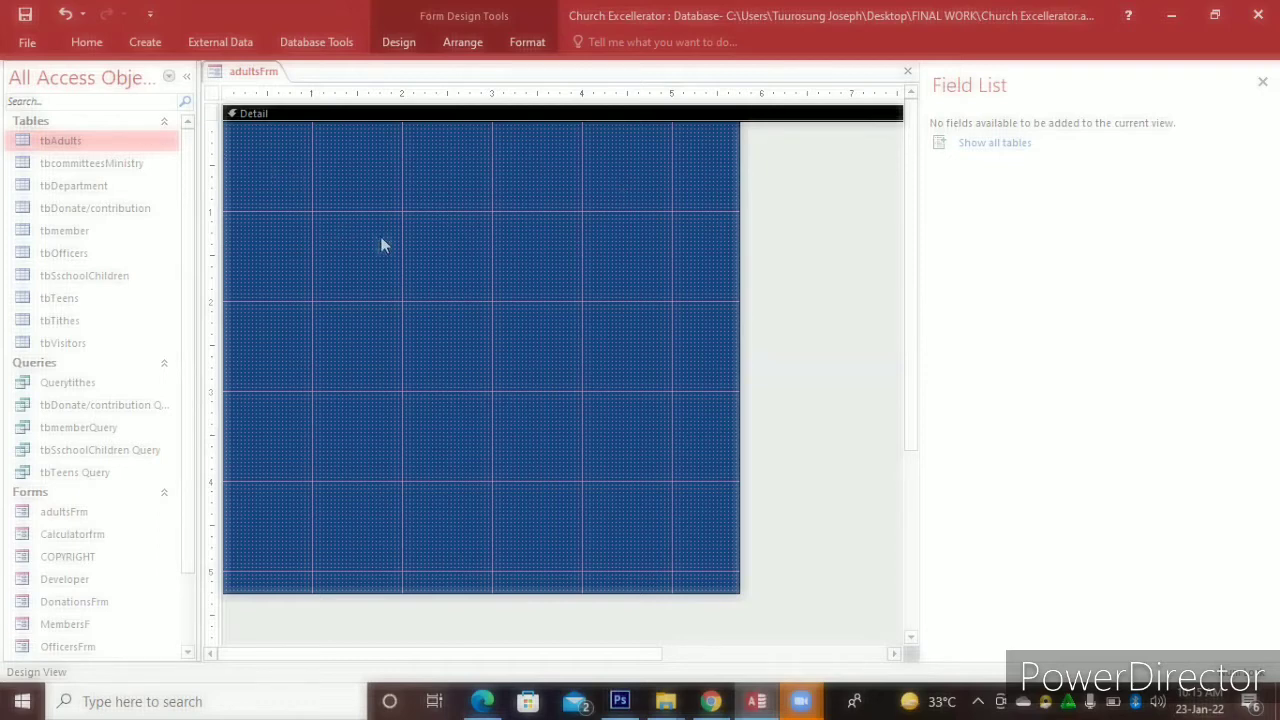
Open the adultsFrm Property Sheet, review its Data, Event, Other and All tabs, and return to Data
right_click(435, 263)
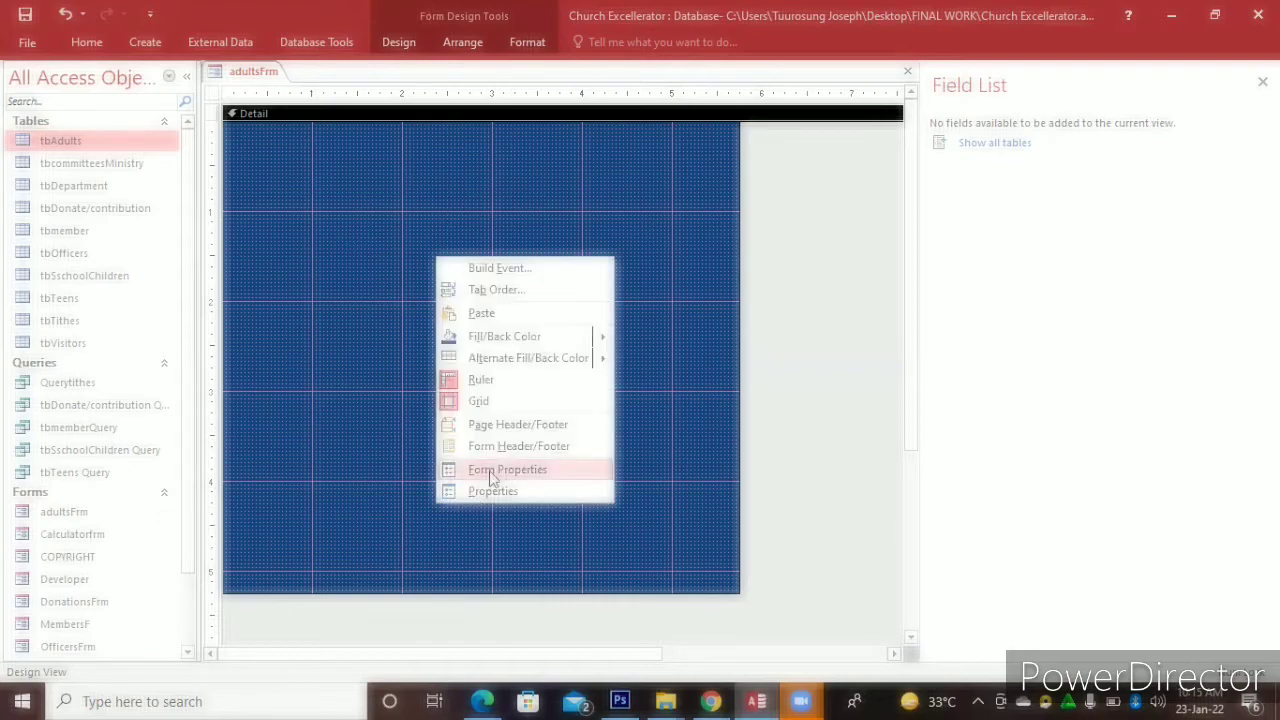
left_click(495, 470)
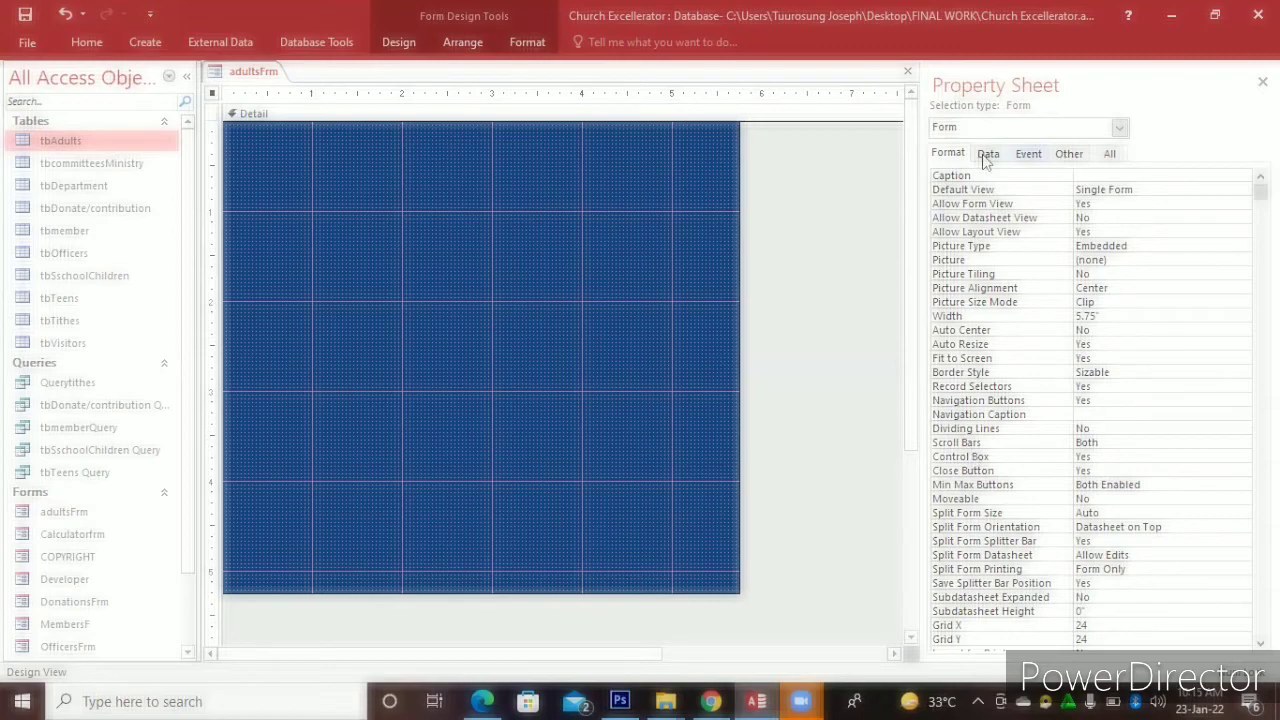
left_click(986, 157)
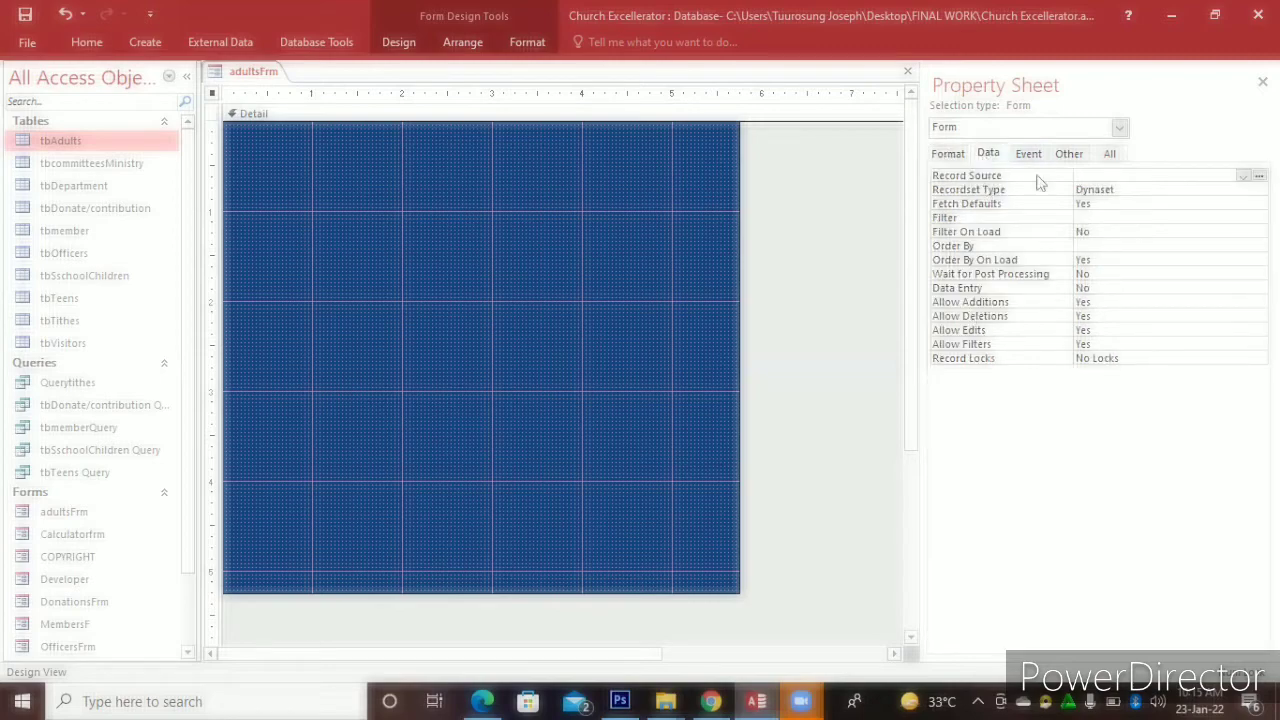
left_click(1026, 157)
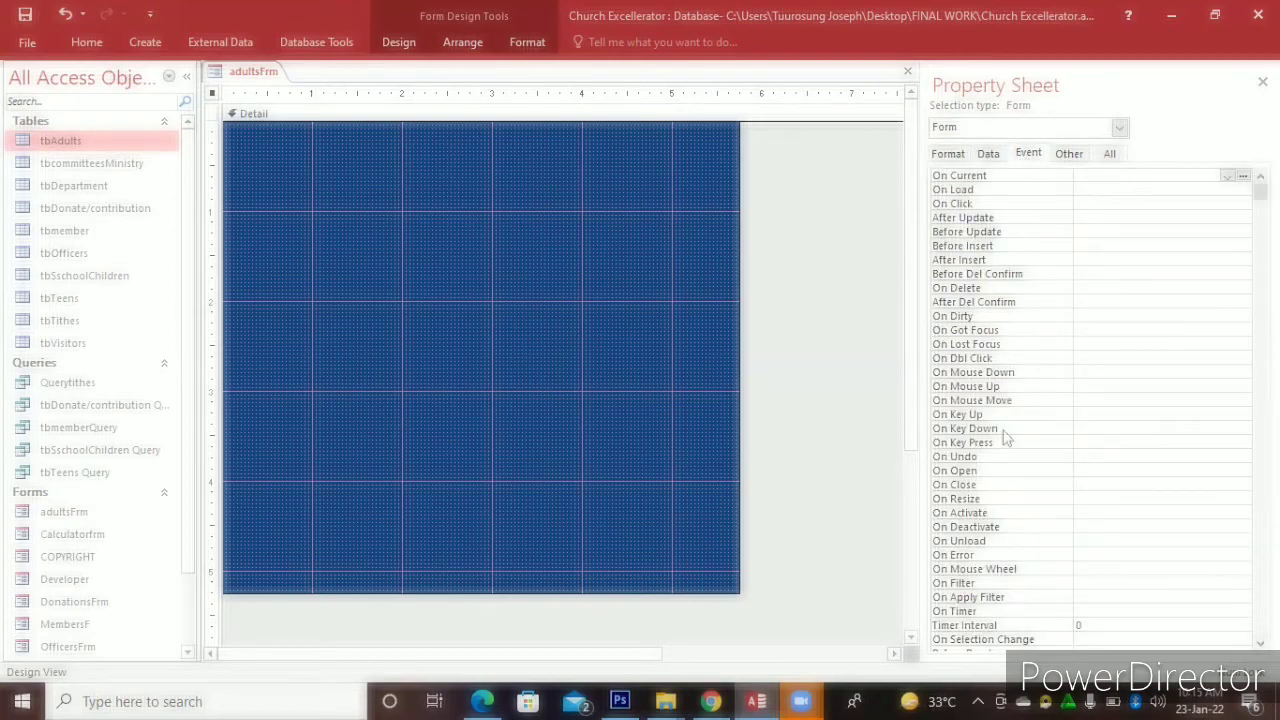
left_click(1068, 155)
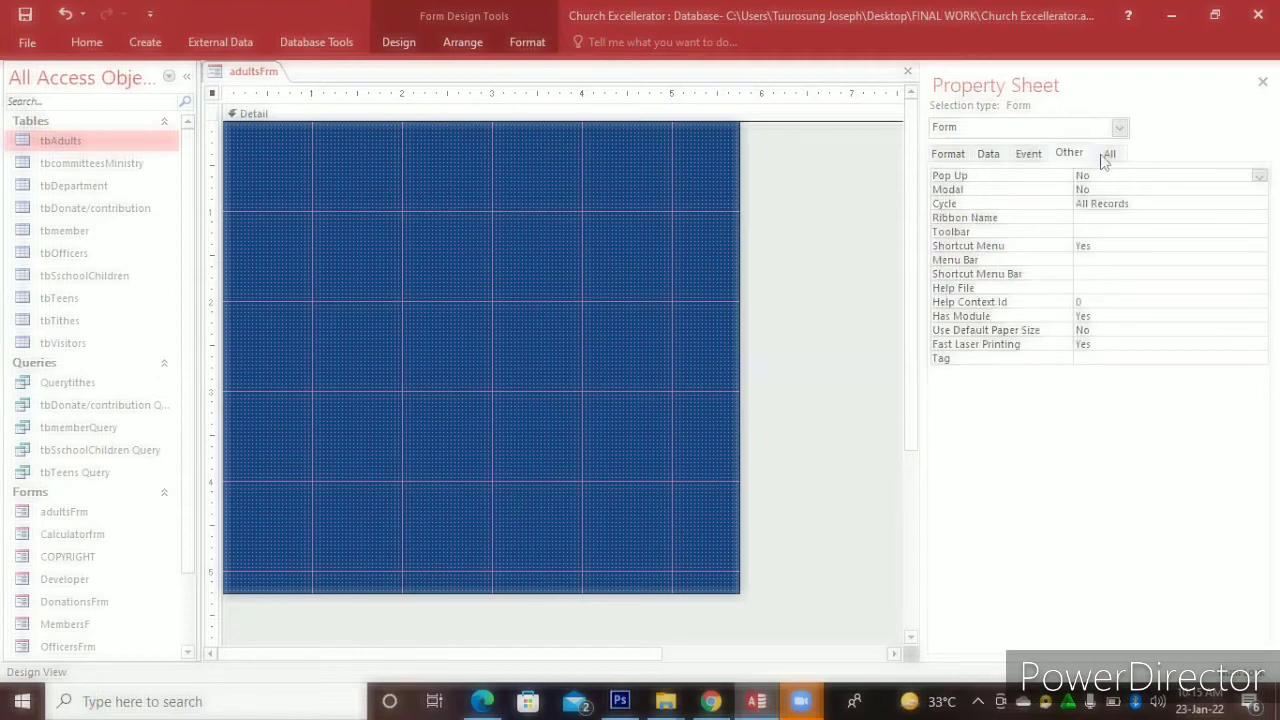
left_click(1105, 156)
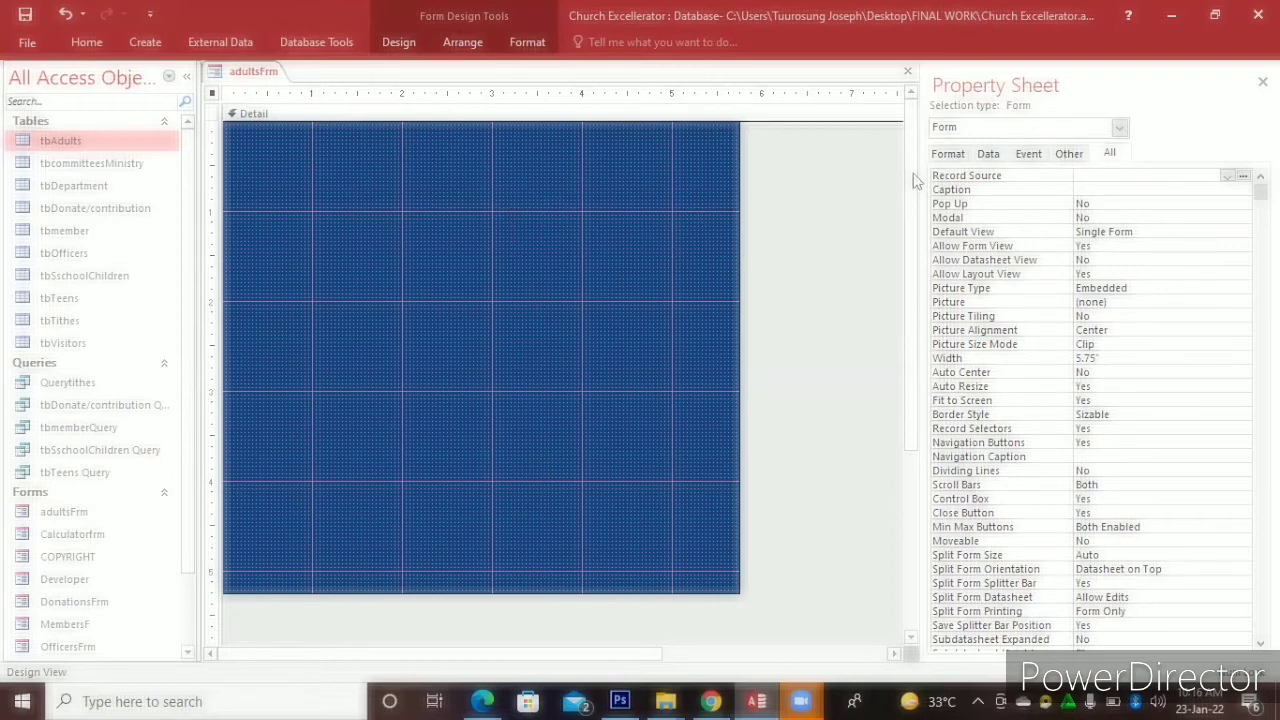
left_click(988, 155)
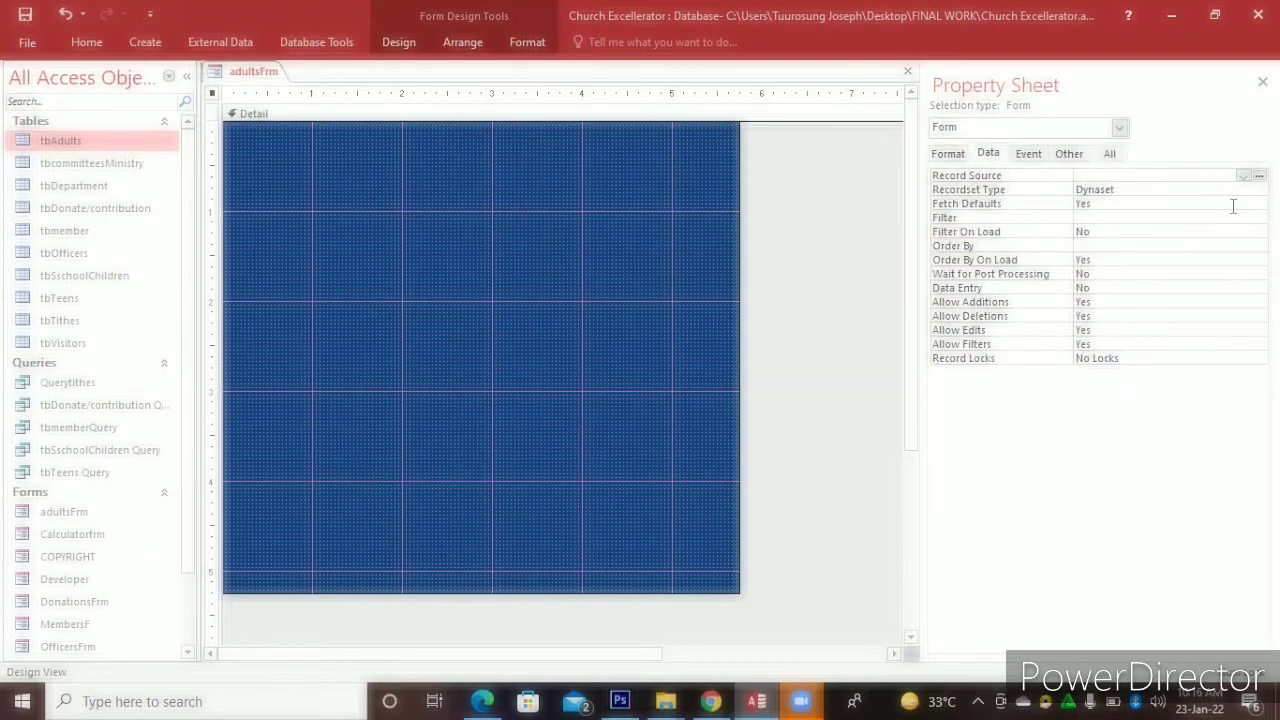
Set adultsFrm's Record Source to tbAdults and bring up the Add Existing Fields list
left_click(1243, 177)
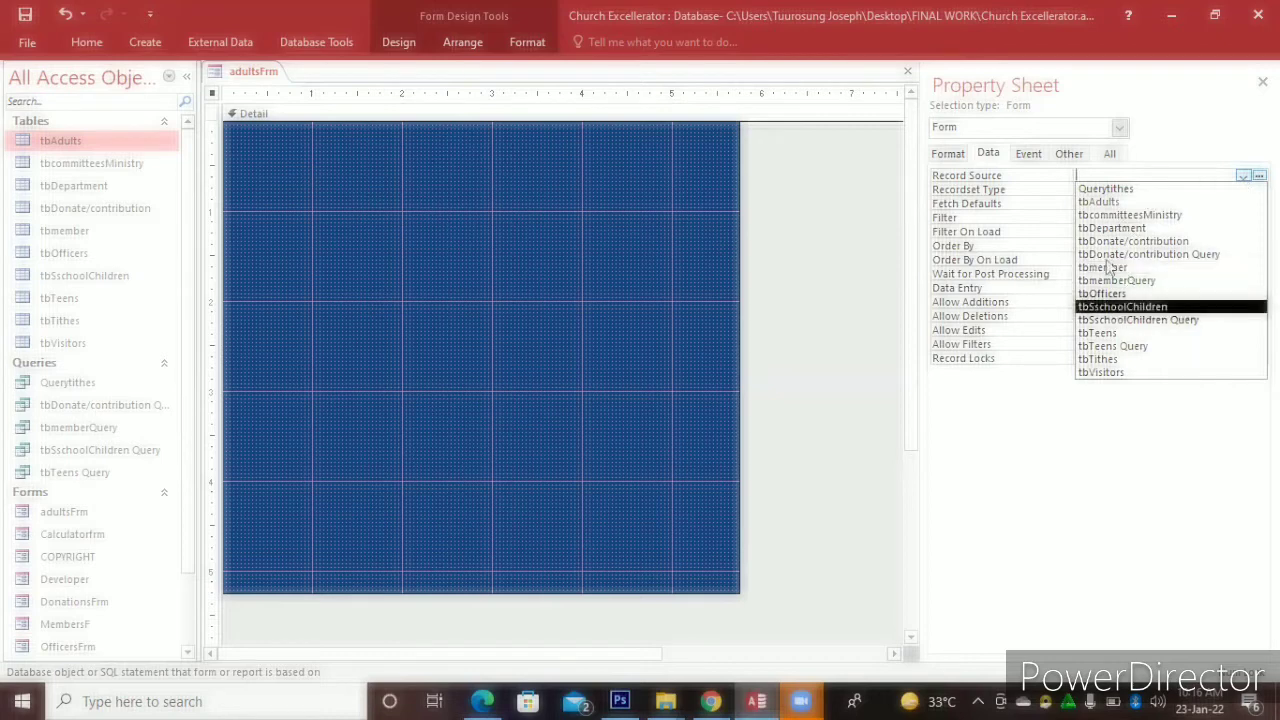
left_click(1117, 203)
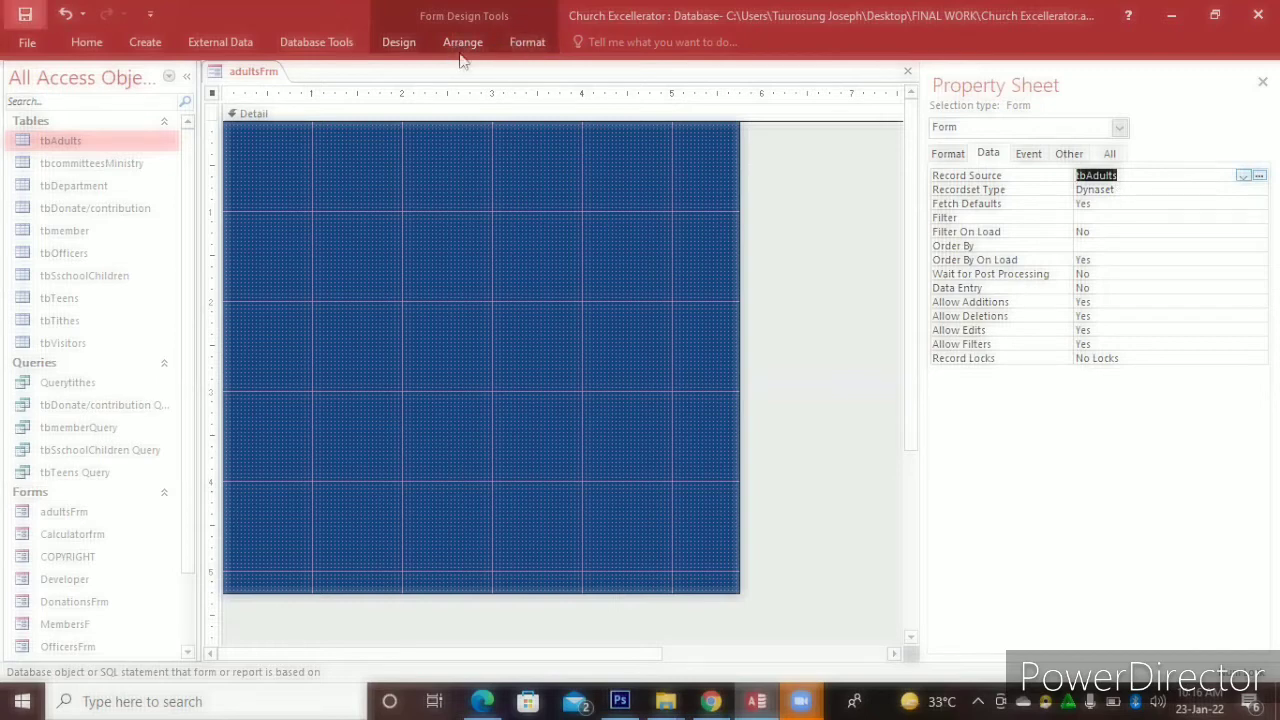
left_click(407, 50)
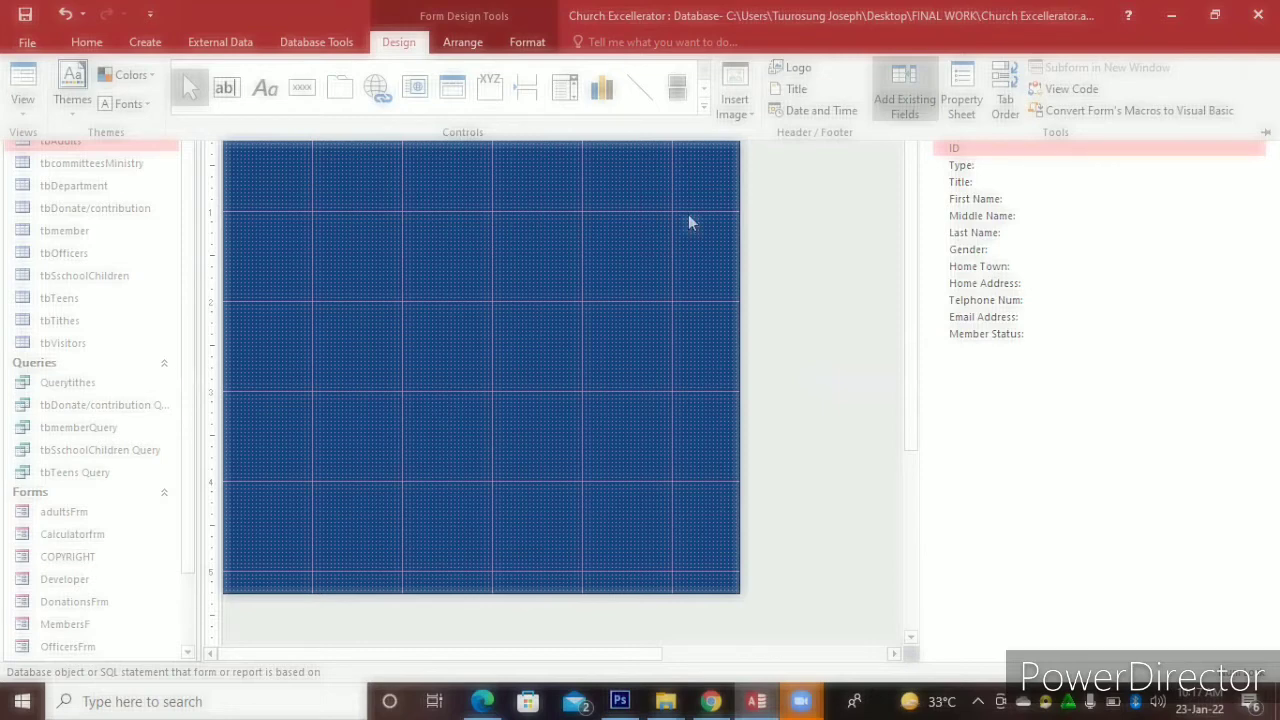
Select the thirteen tbAdults fields from ID to Member Status and drag them onto the Detail section
left_click(987, 152)
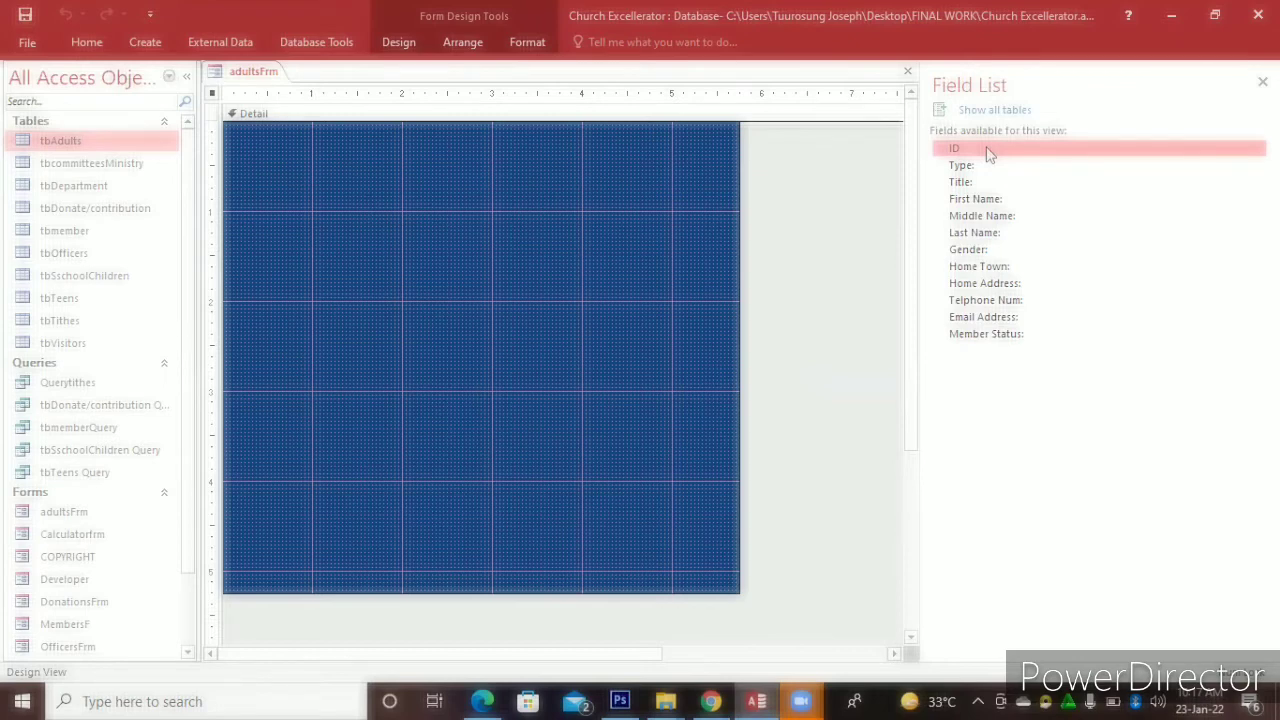
left_click(976, 338, "shift")
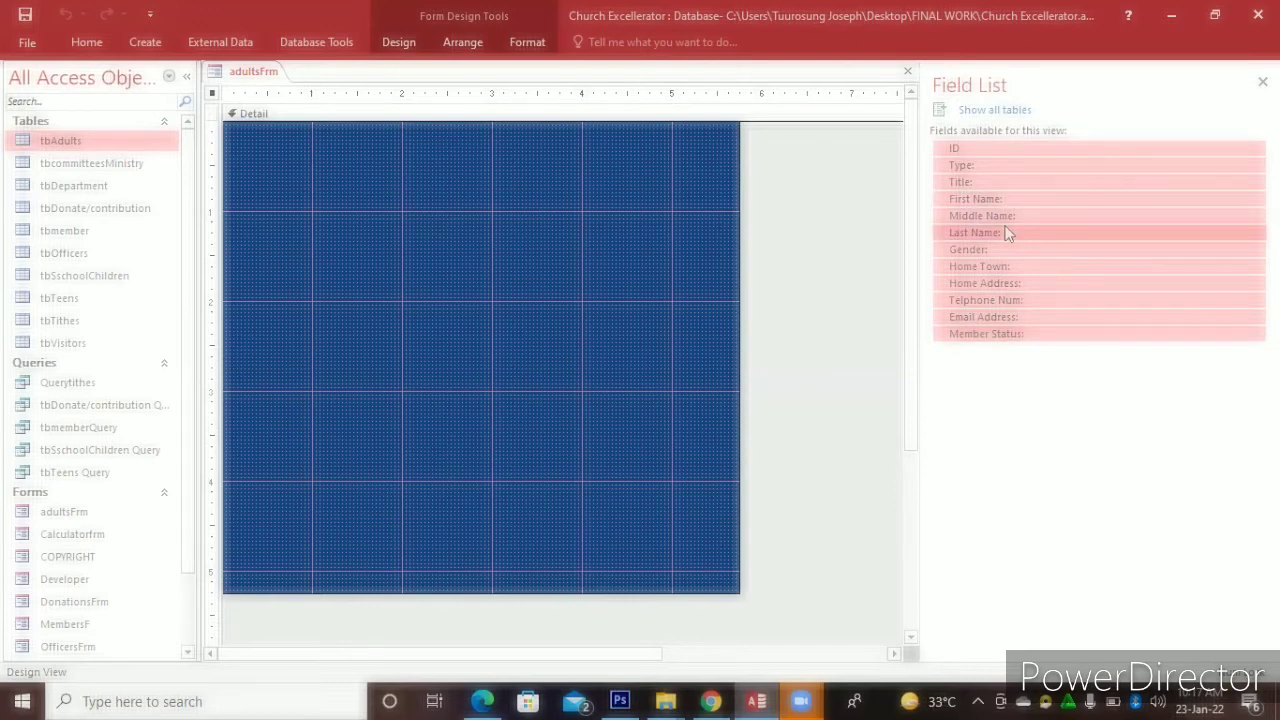
left_click_drag(1008, 232, 412, 233)
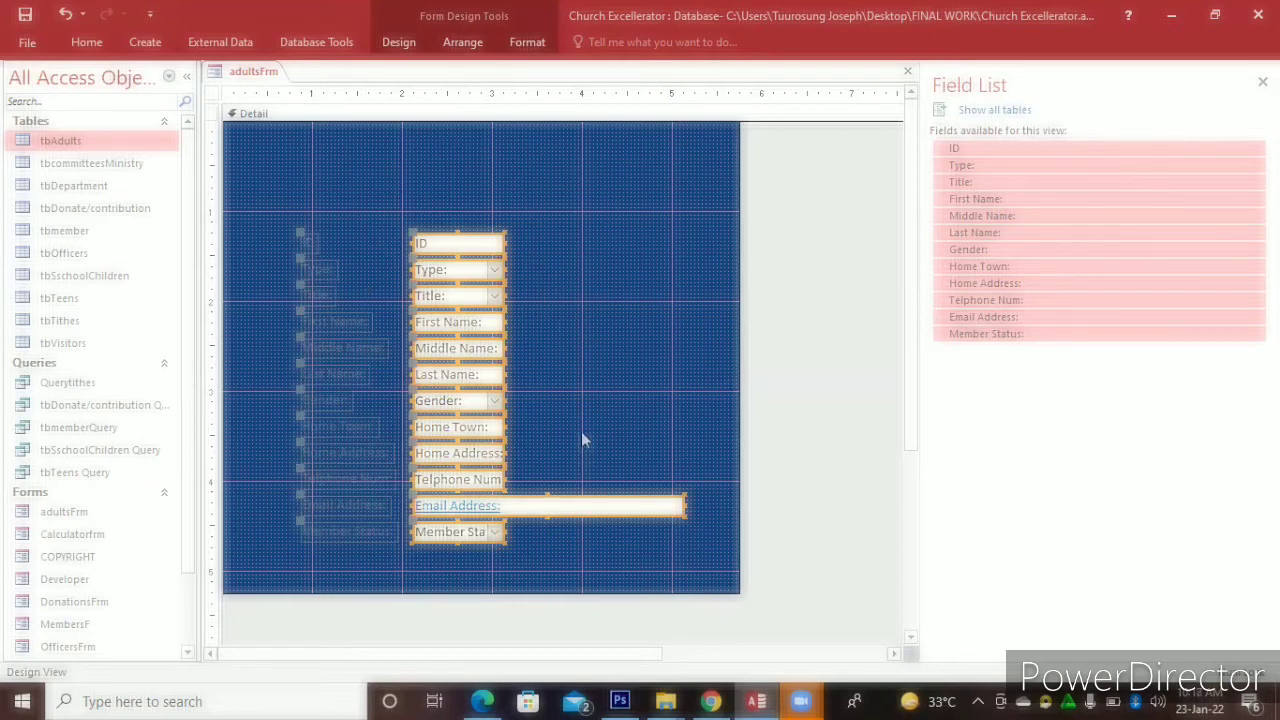
Fill the Detail section with light peach, then select all field labels from ID downward
right_click(654, 377)
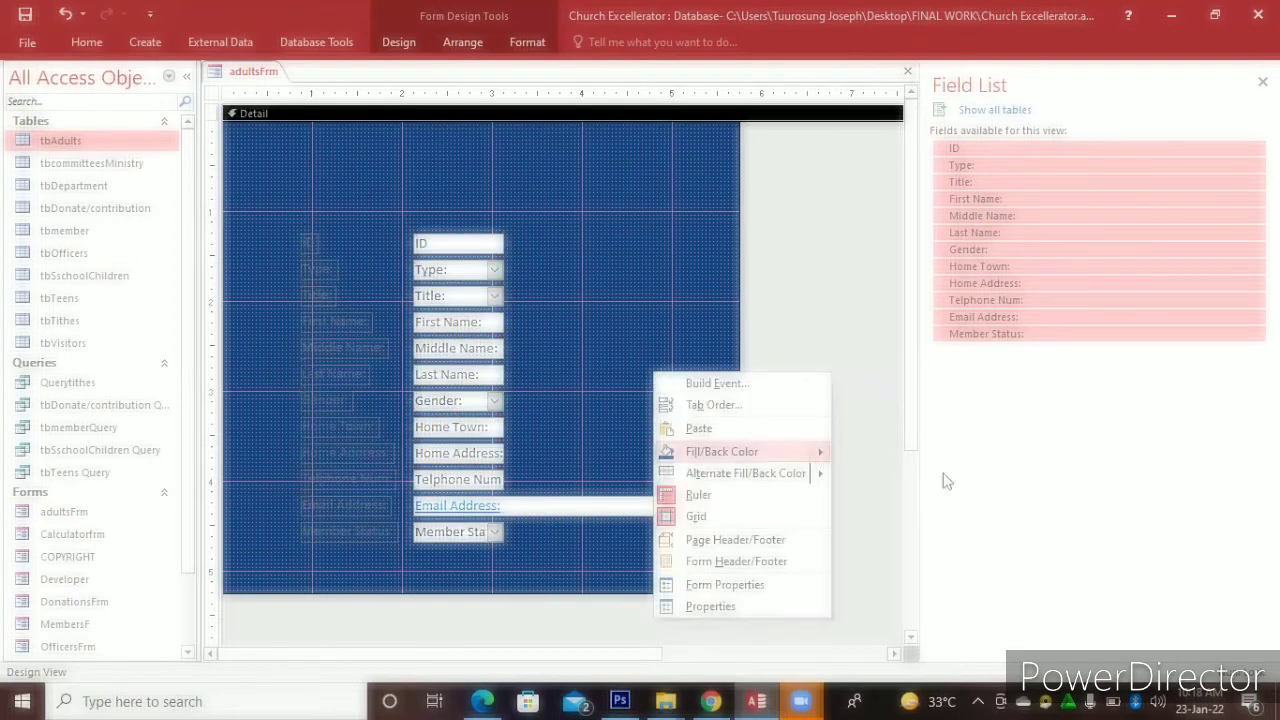
mouse_move(823, 452)
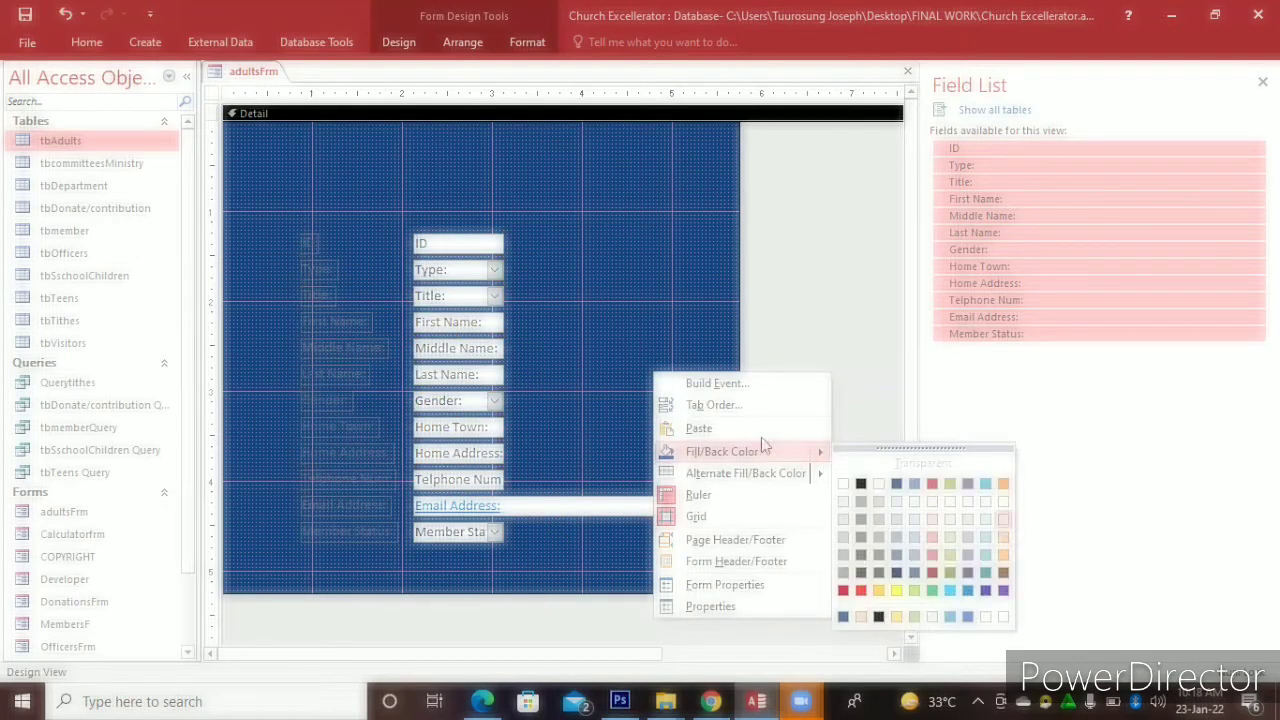
left_click(1004, 538)
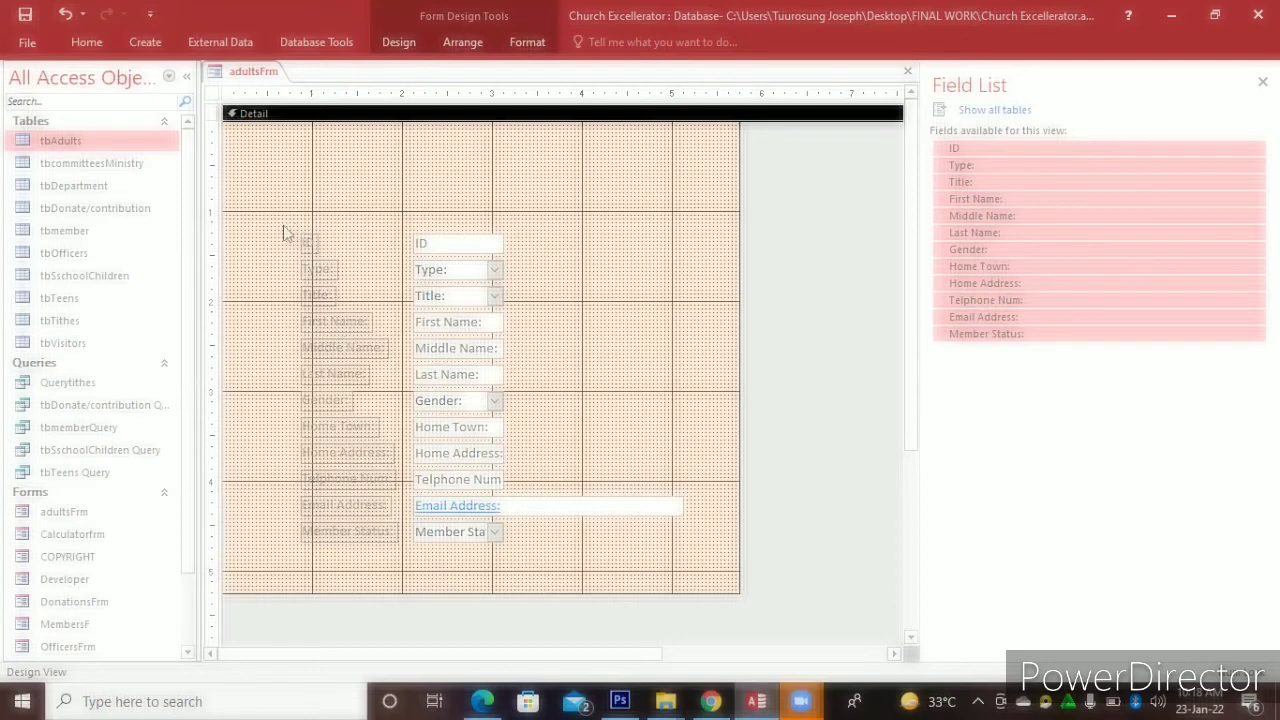
left_click(312, 248)
mouse_move(355, 313)
left_mouse_down()
mouse_move(395, 445)
mouse_move(398, 566)
left_mouse_up()
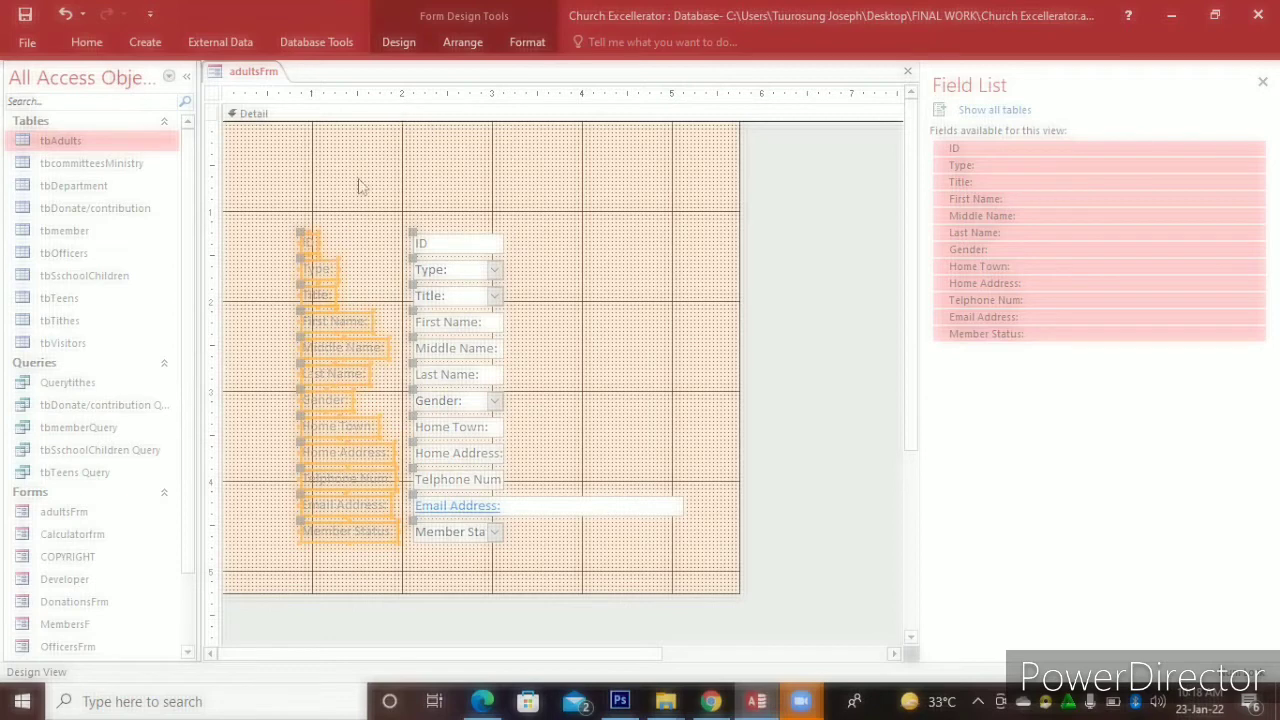
Set the selected field labels' text size to 12
left_click(518, 40)
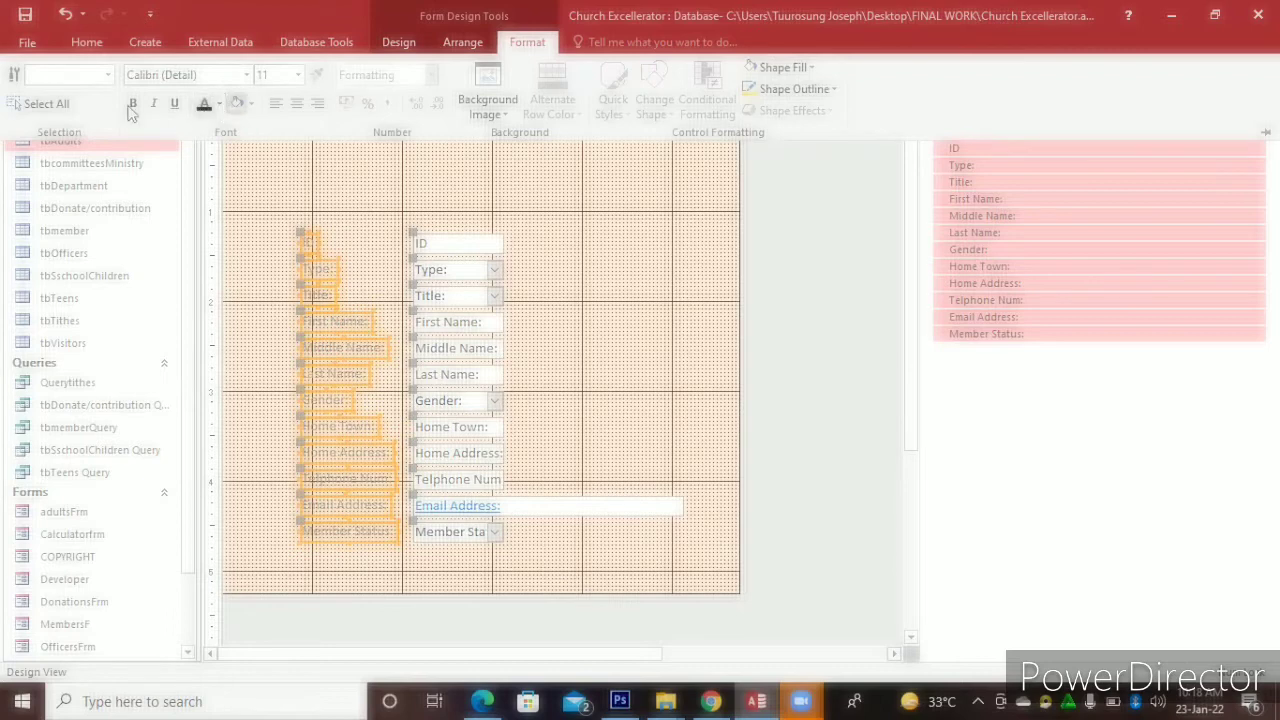
left_click(222, 104)
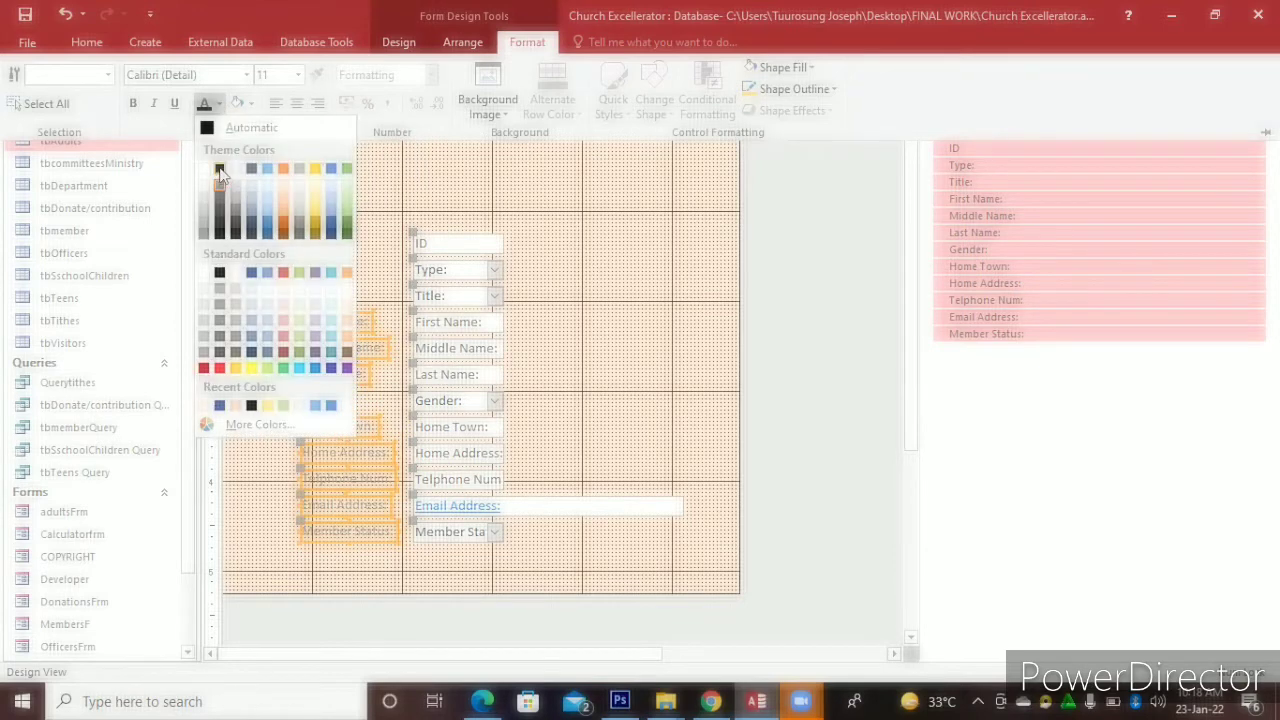
left_click(220, 172)
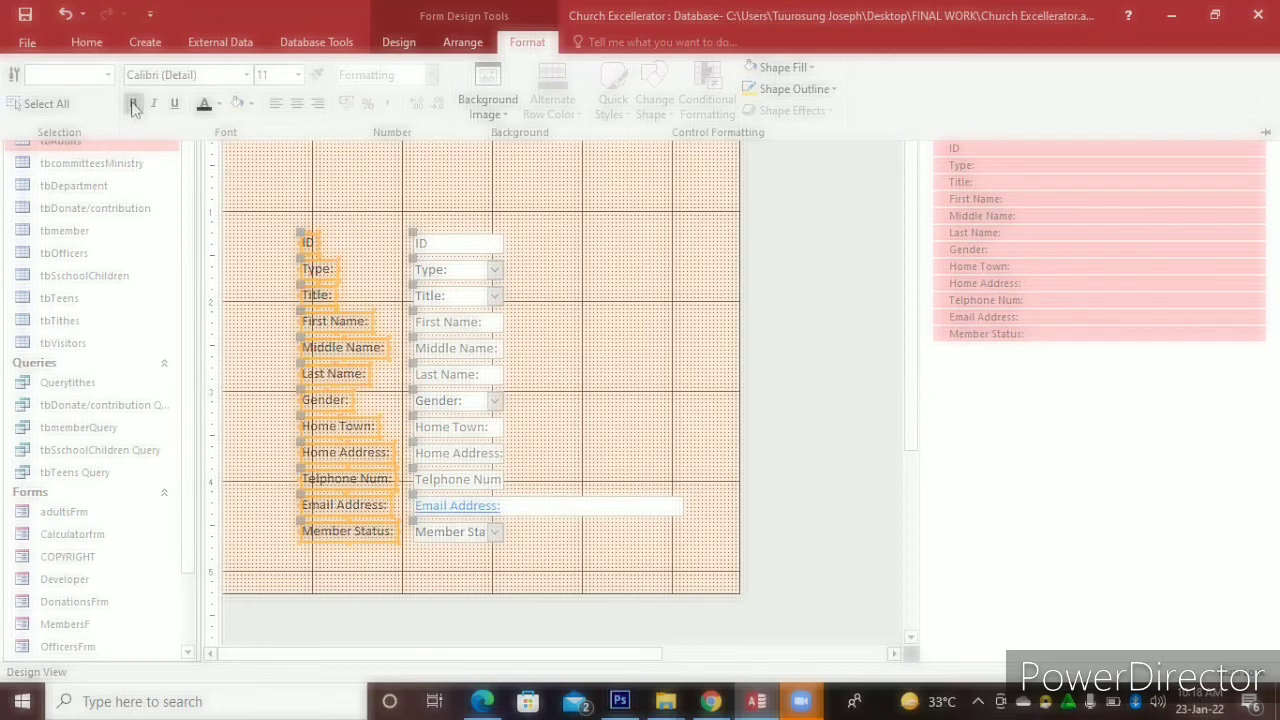
left_click(297, 75)
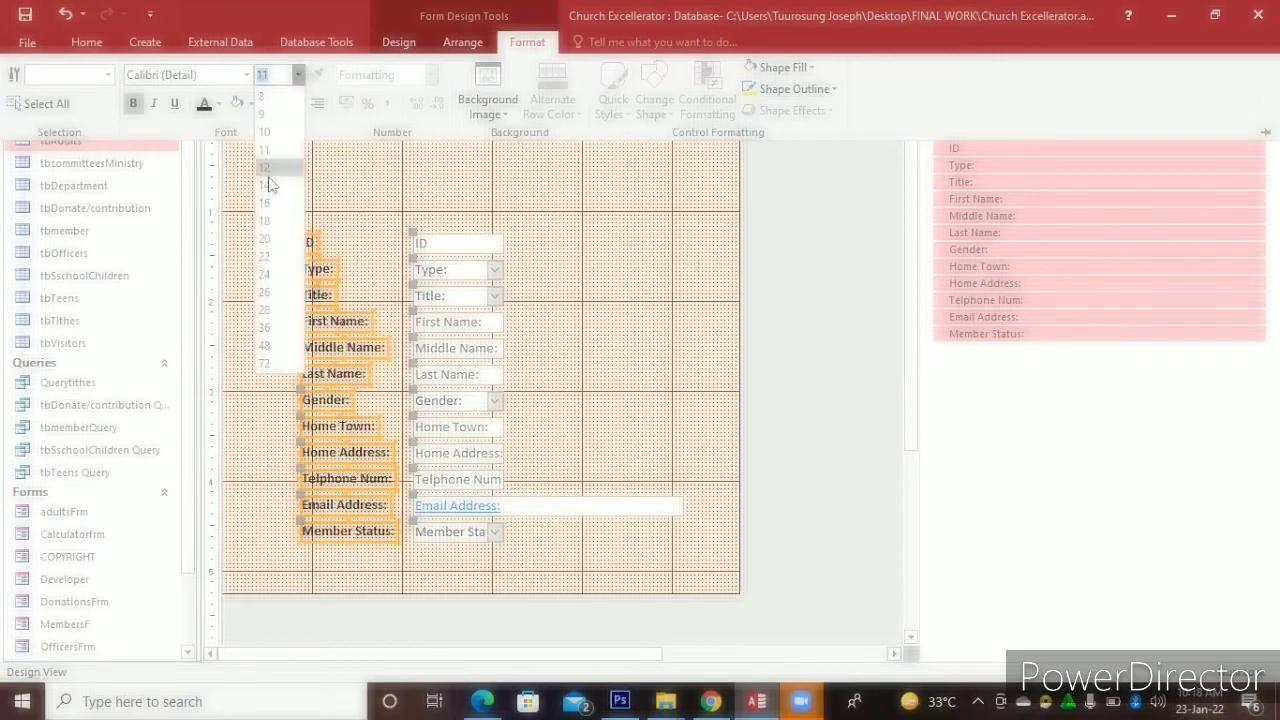
left_click(266, 169)
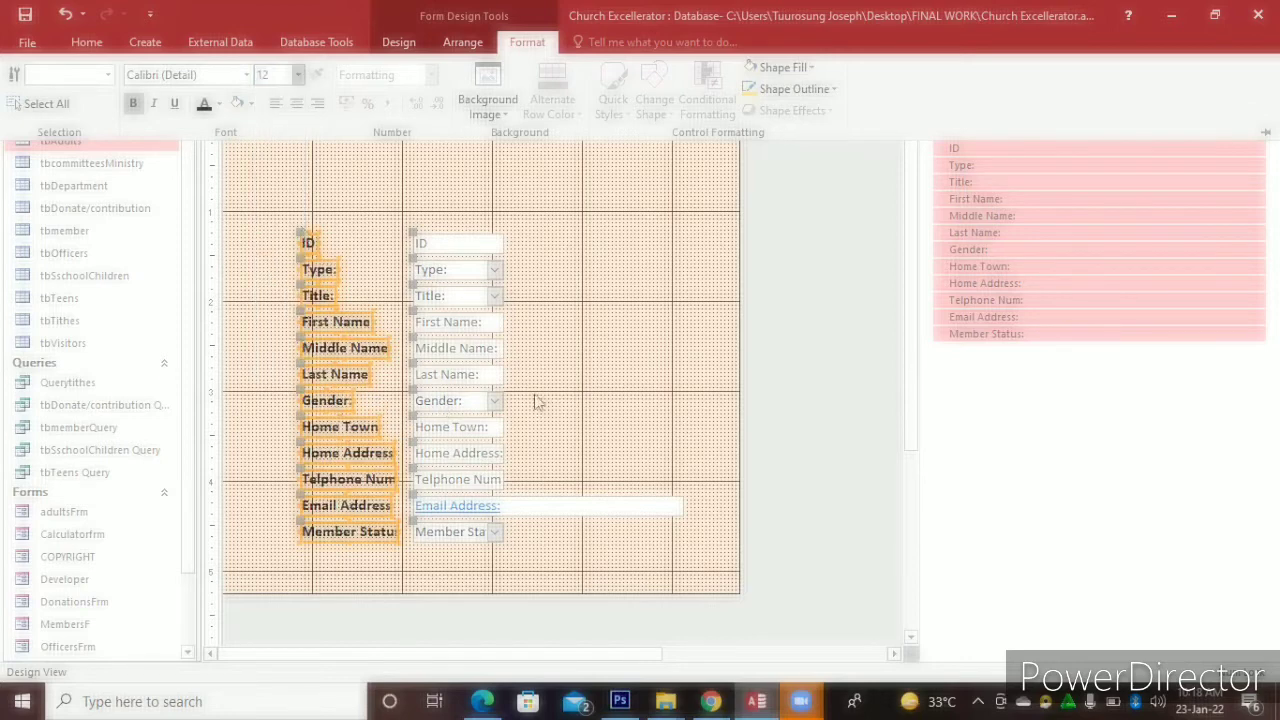
Give the labels a blue background fill with white text
left_click(252, 104)
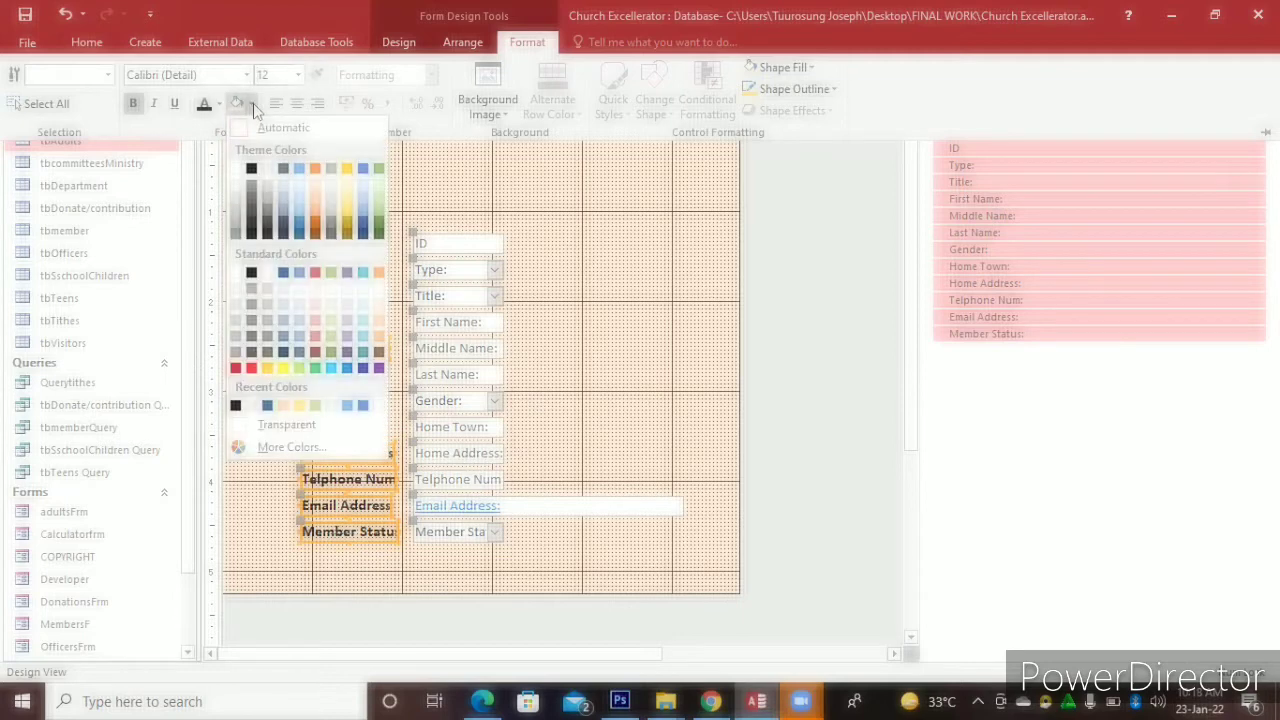
left_click(360, 169)
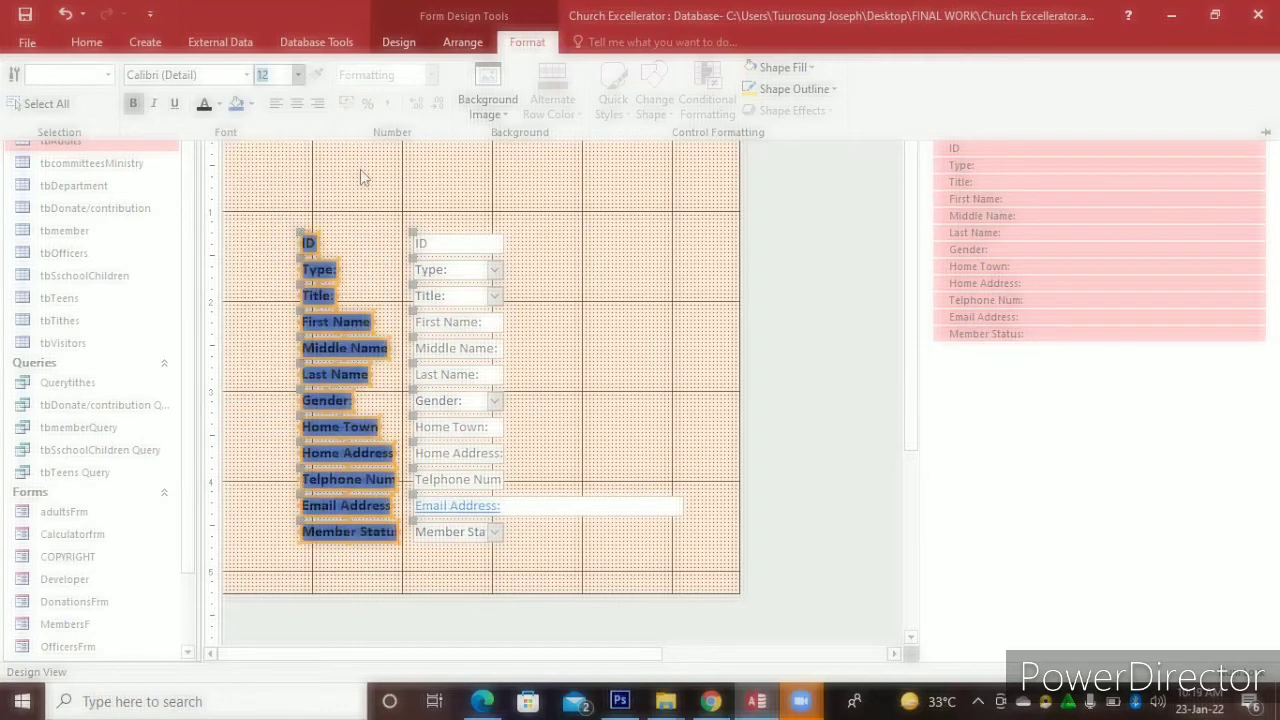
left_click(219, 104)
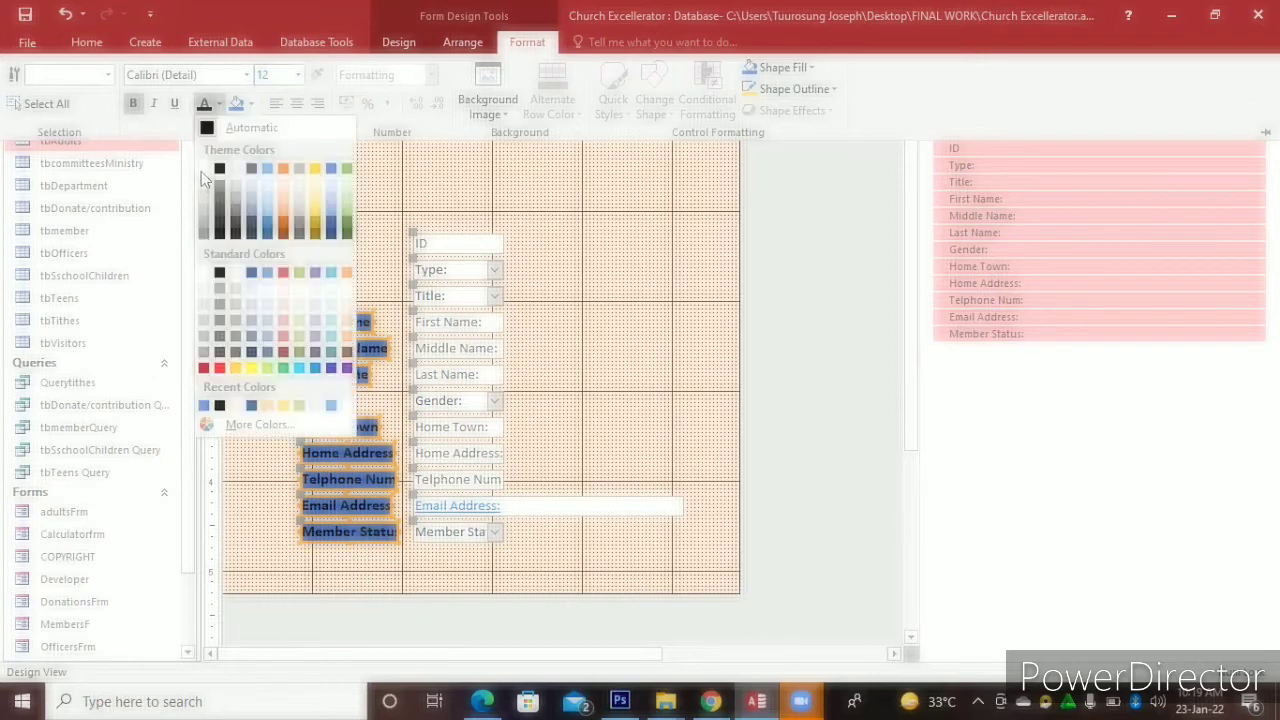
left_click(204, 170)
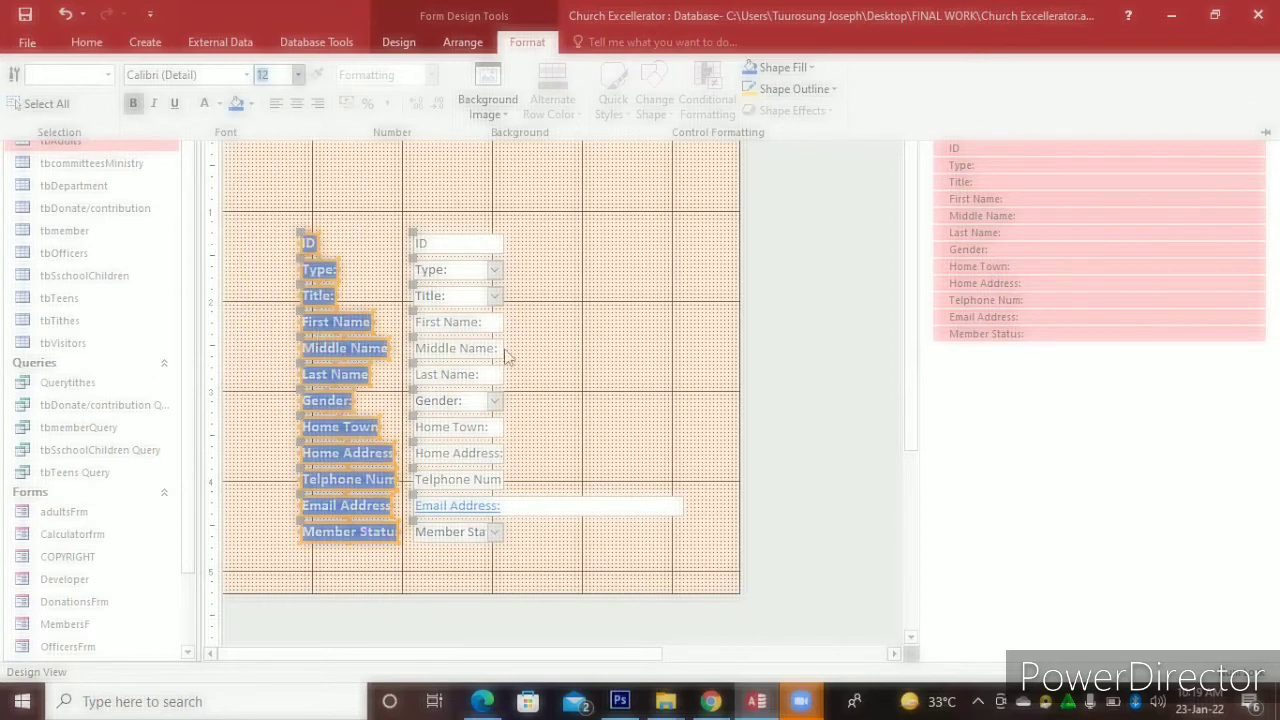
left_click(567, 360)
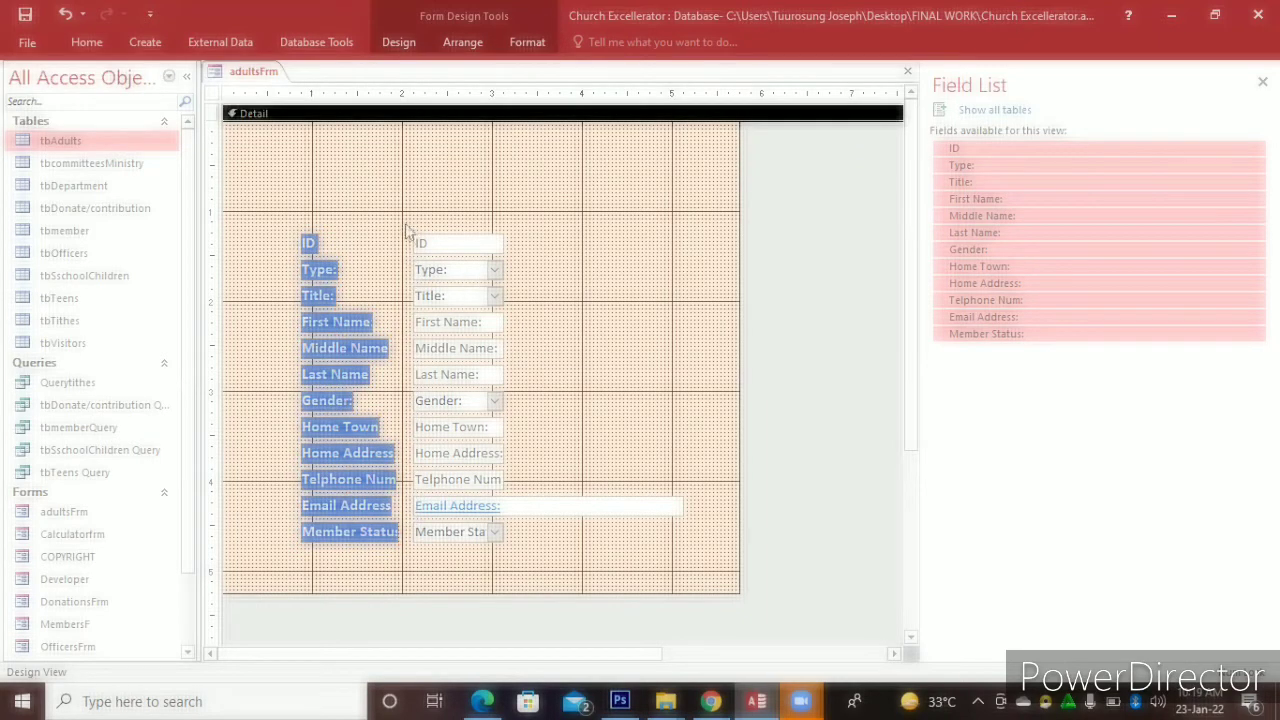
Select the column of entry boxes and widen them all to a common right edge
left_click_drag(405, 224, 529, 553)
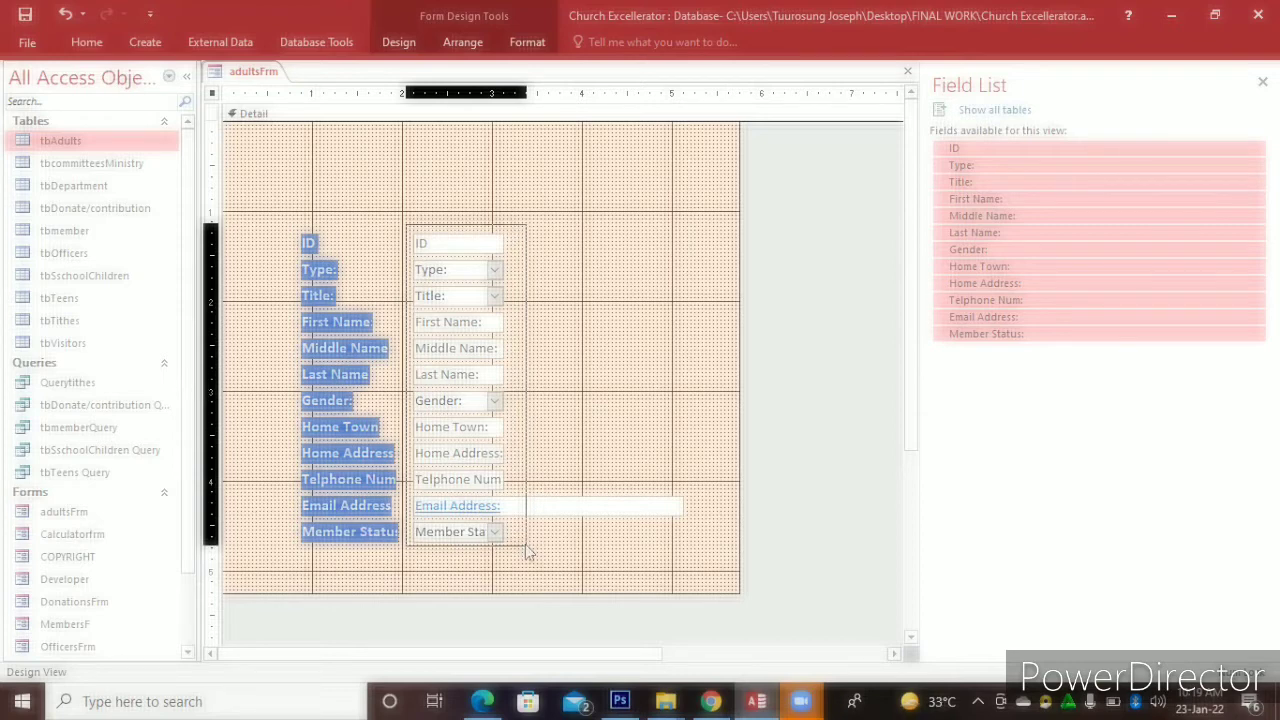
left_click_drag(529, 553, 529, 553)
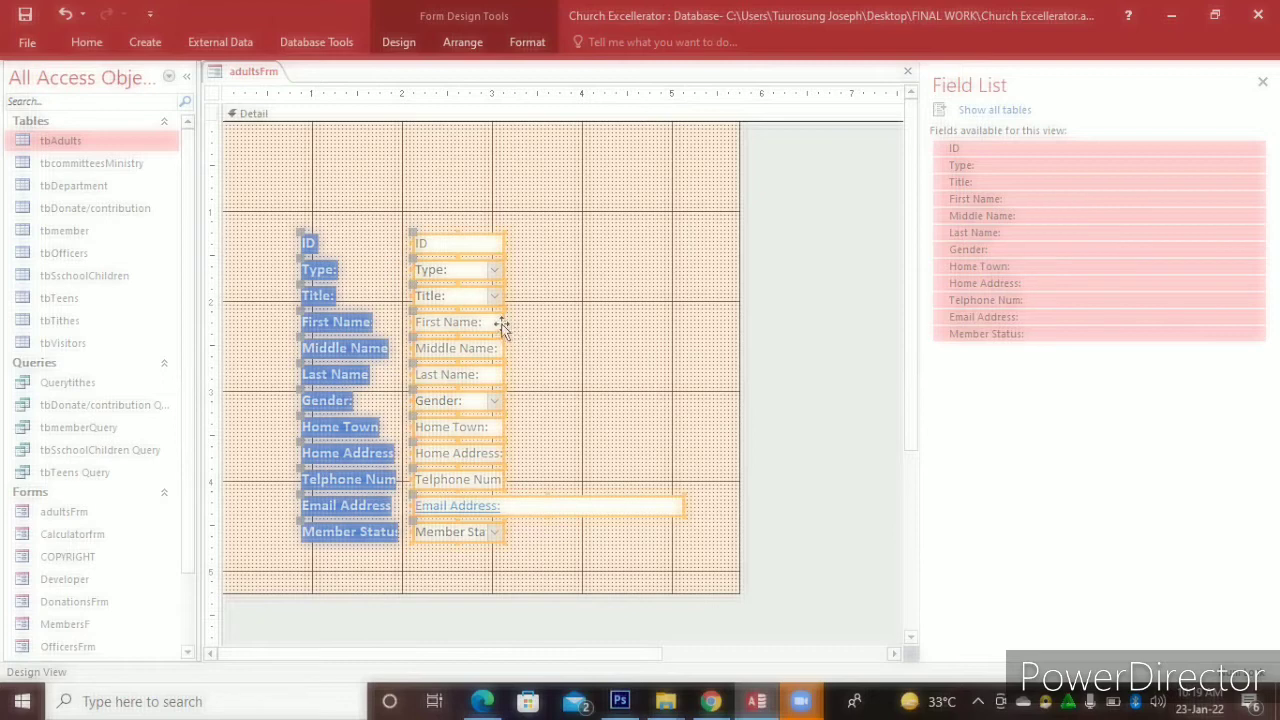
left_click_drag(502, 322, 786, 364)
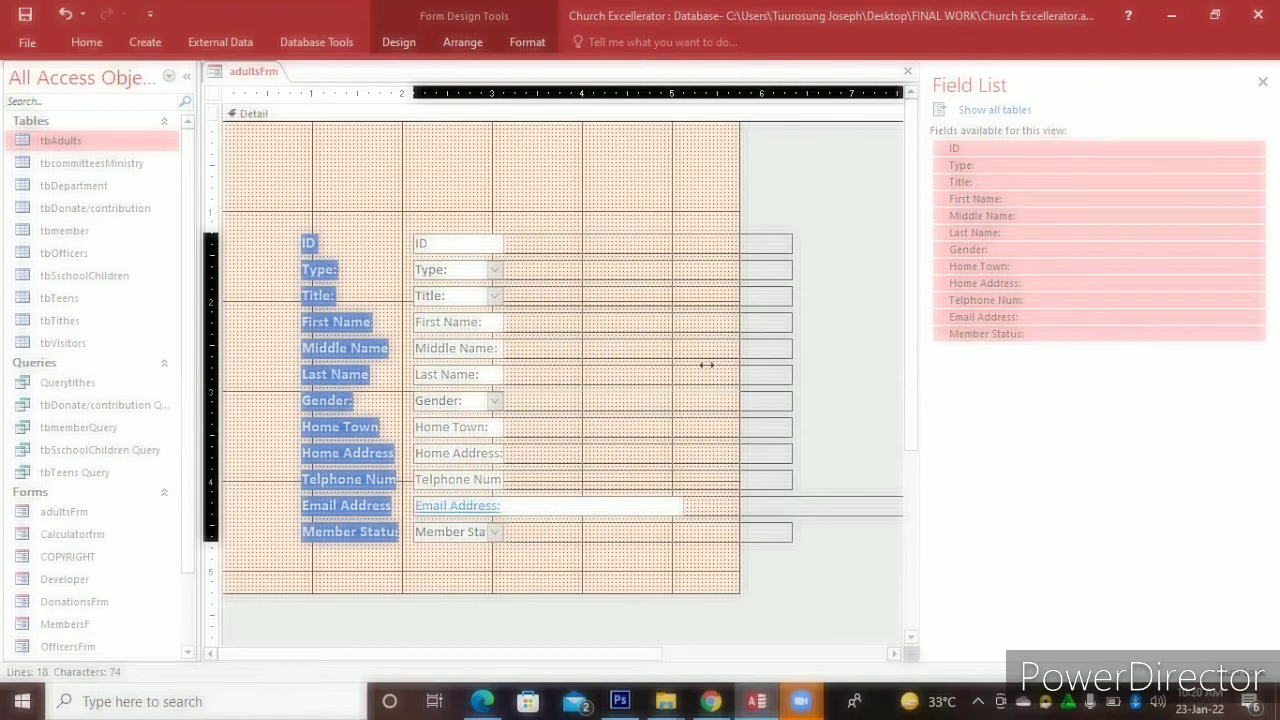
left_click_drag(706, 365, 704, 367)
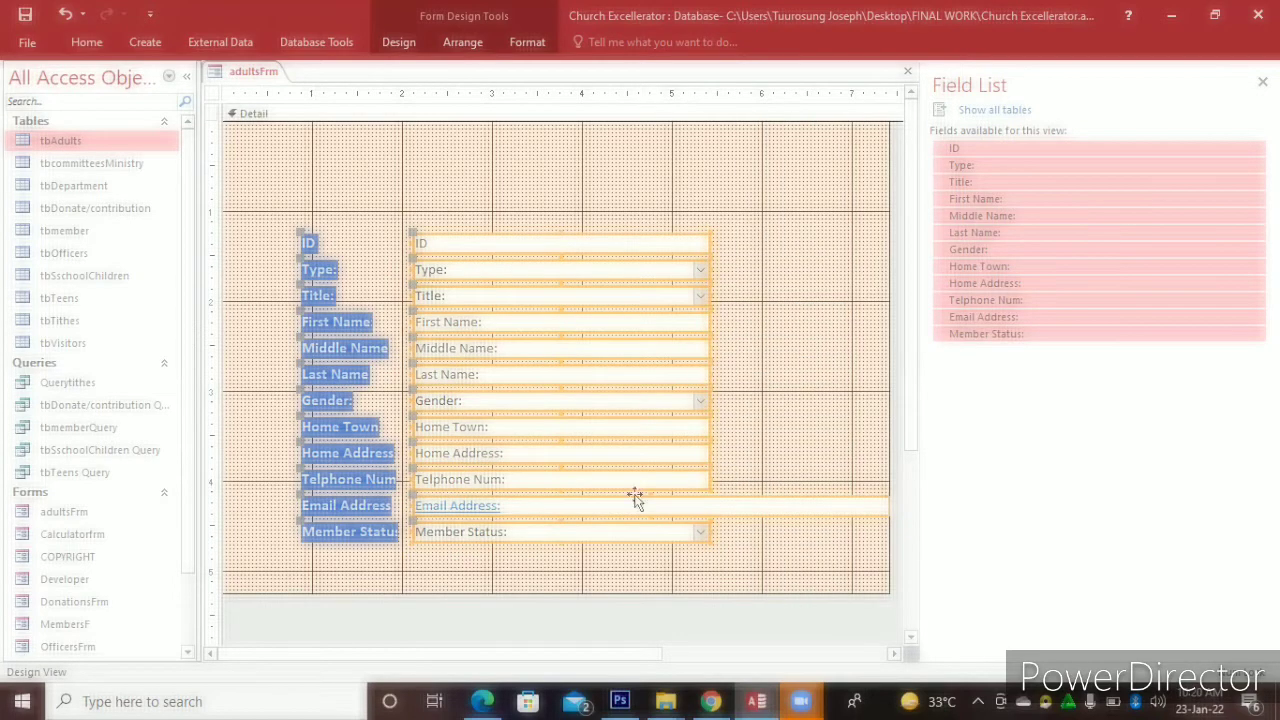
left_click_drag(537, 652, 664, 652)
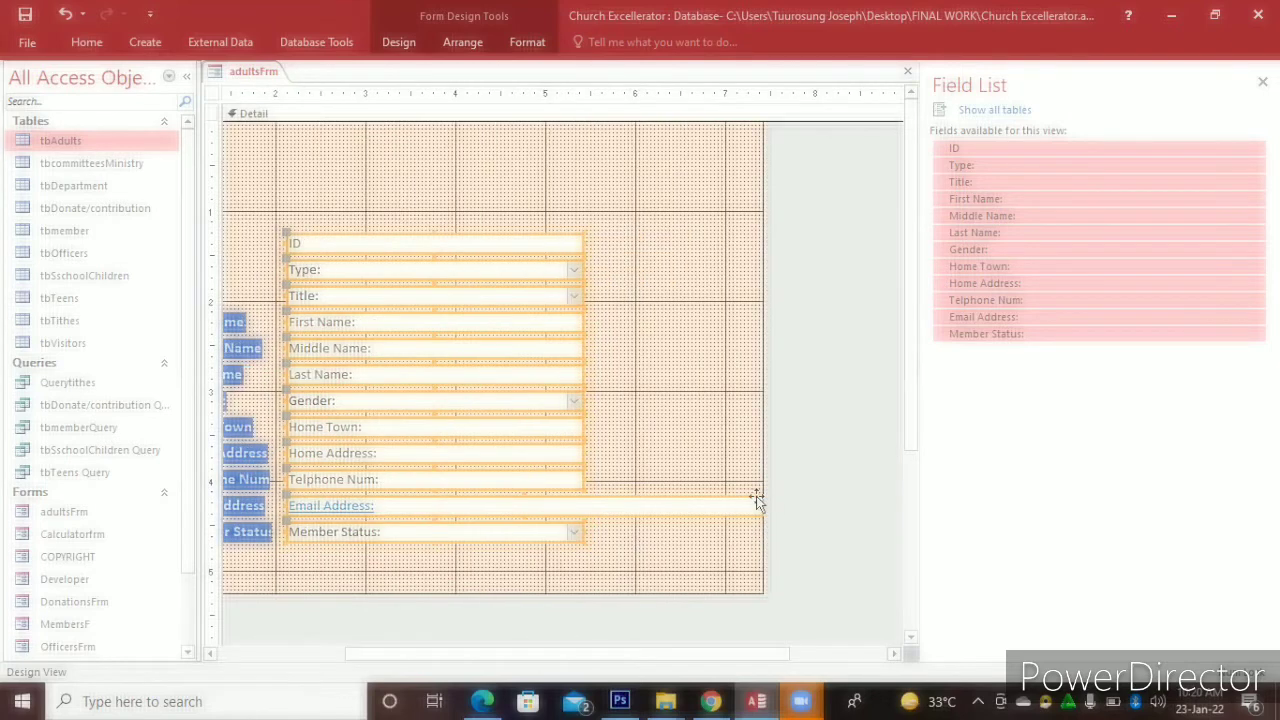
left_click_drag(760, 505, 703, 506)
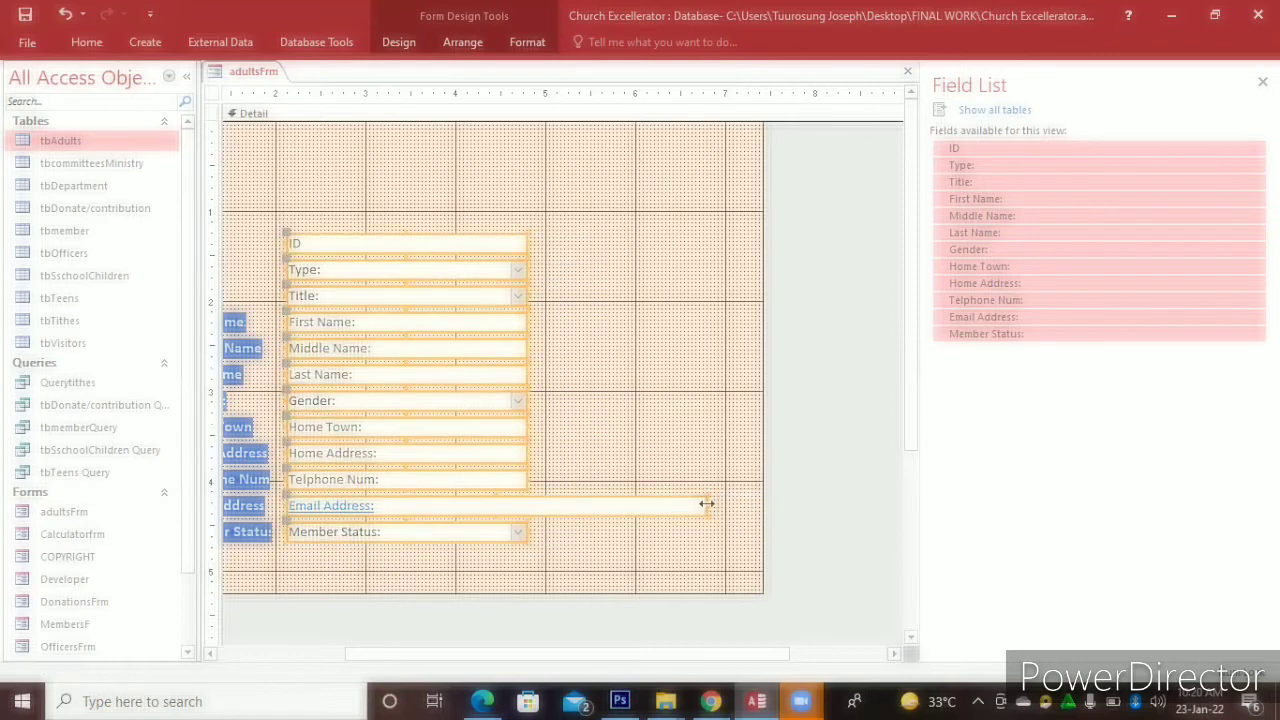
left_click(646, 437)
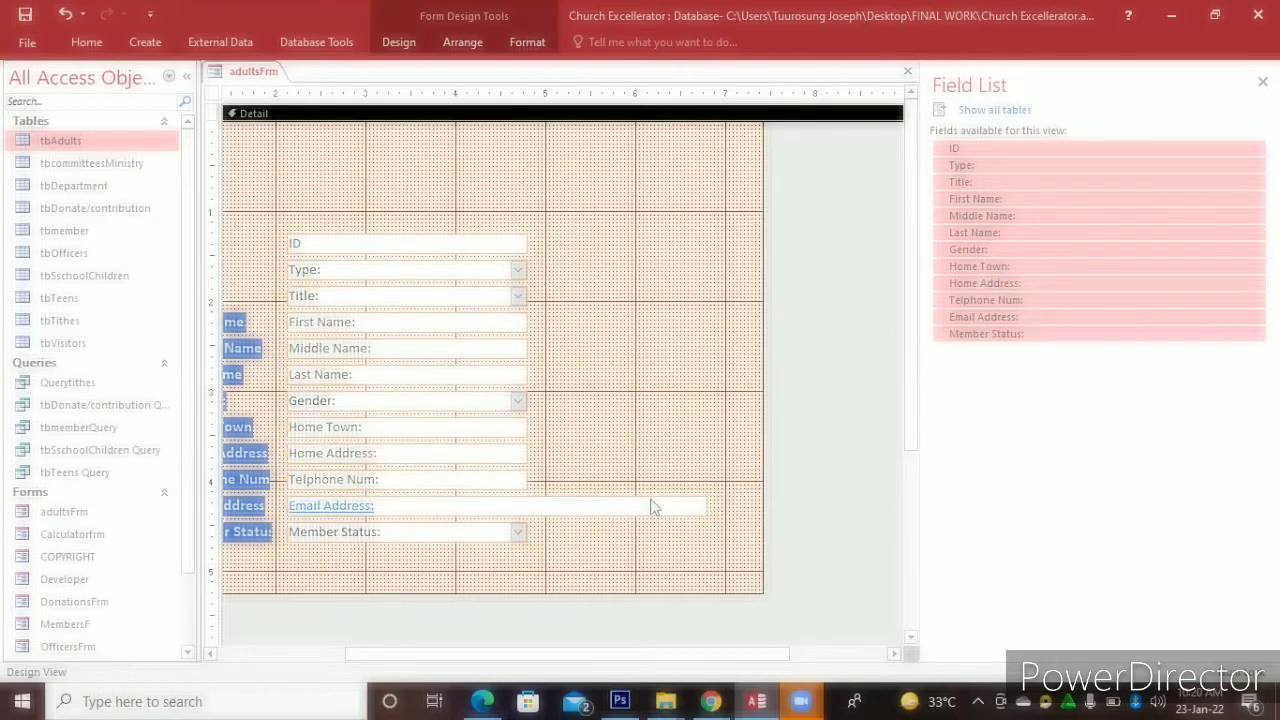
Match the Email Address box, the boxes above it, and Member Status to one width
left_click(704, 505)
left_click_drag(639, 499, 639, 500)
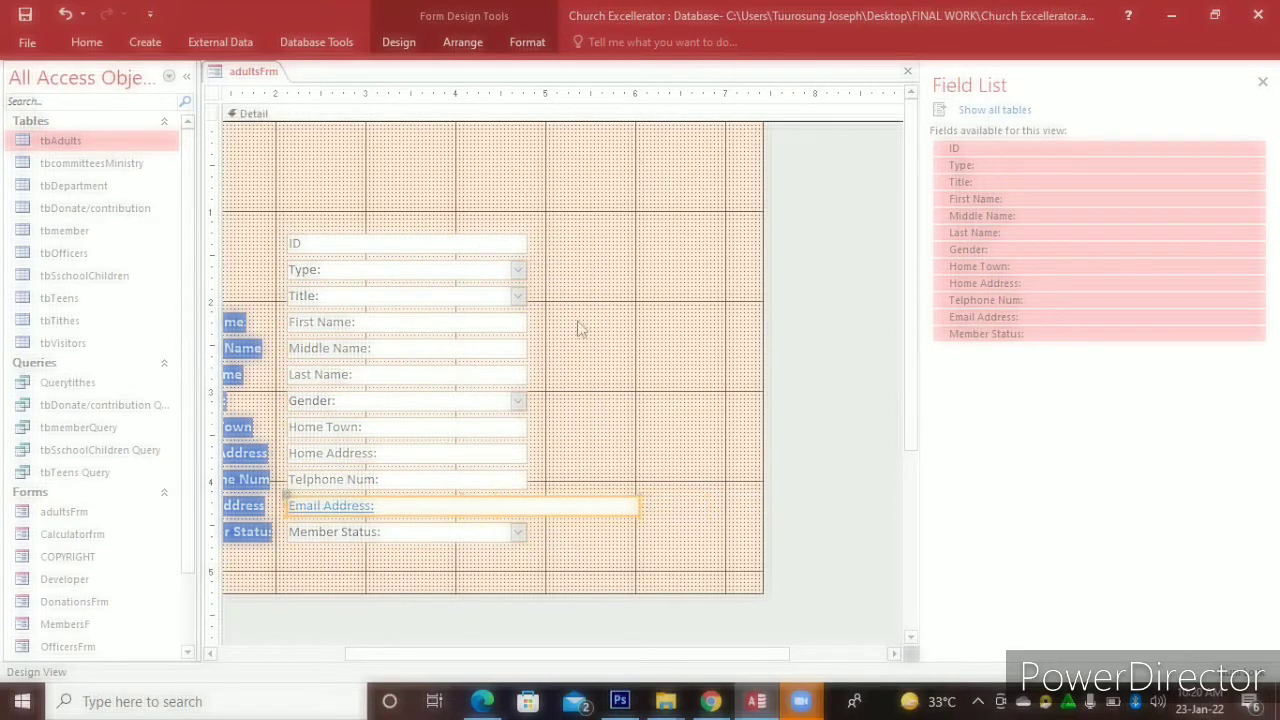
left_click_drag(506, 217, 477, 491)
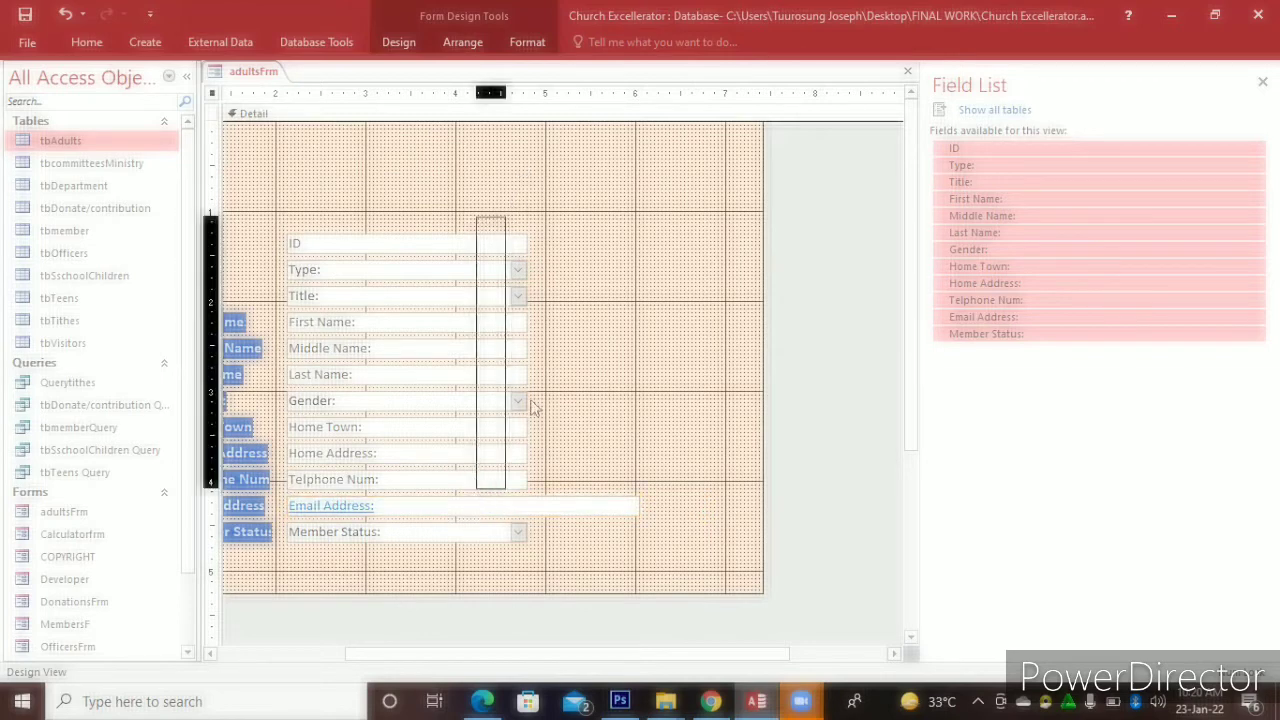
left_click_drag(605, 400, 643, 402)
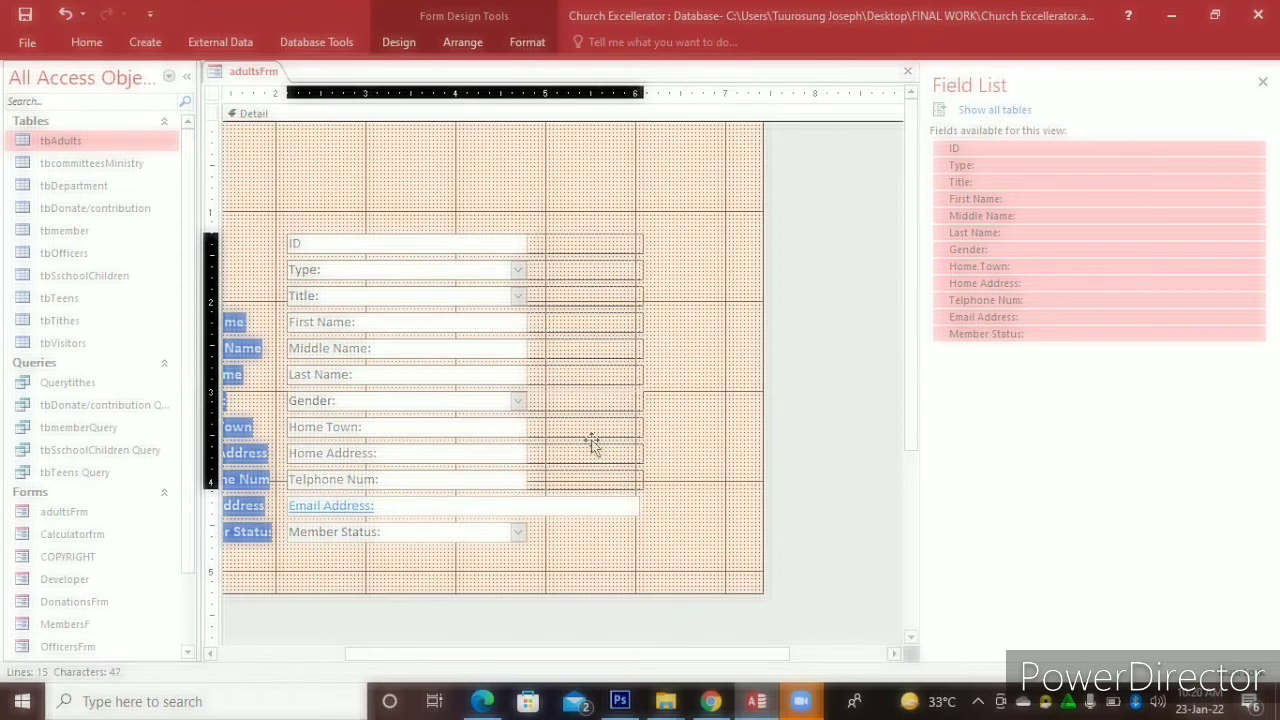
left_click(524, 531)
left_click_drag(558, 528, 641, 532)
left_click_drag(527, 647, 412, 647)
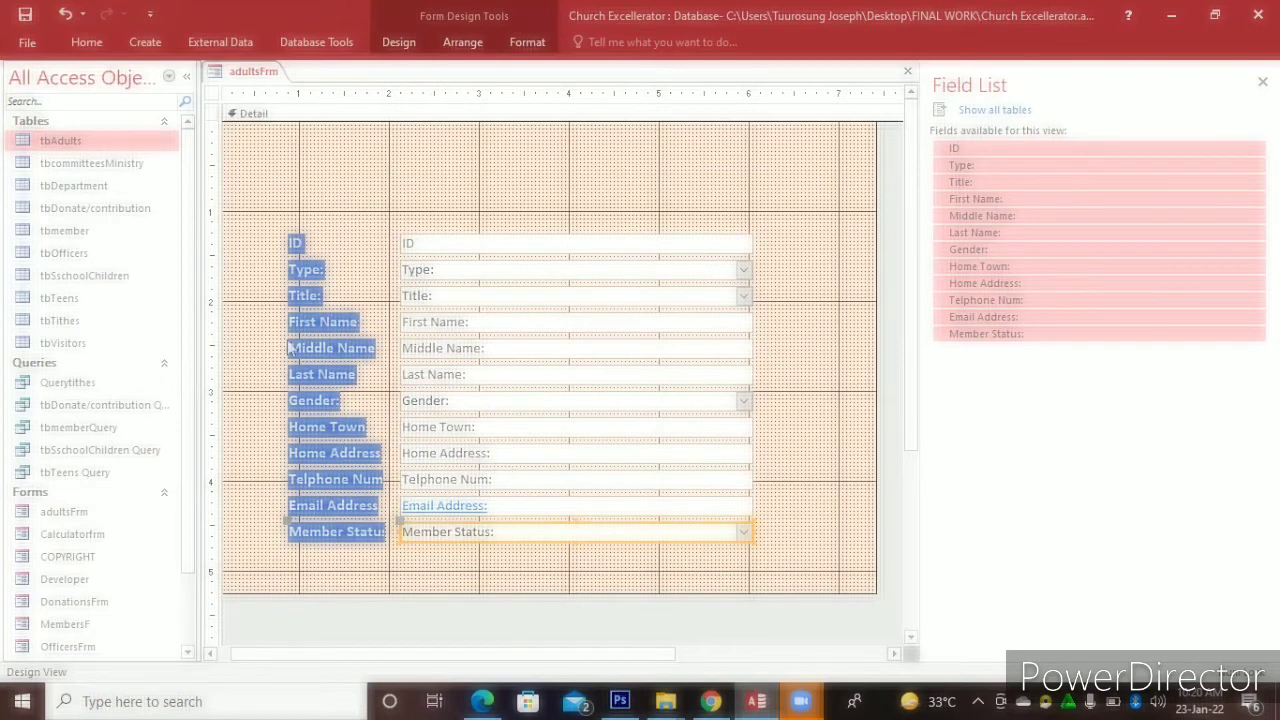
Widen the ID, Type, Title, Middle Name and Last Name labels up to their boxes
left_click(298, 242)
left_click_drag(303, 241, 398, 254)
left_click_drag(318, 269, 398, 266)
left_click(316, 295)
left_click_drag(321, 296, 400, 321)
left_click(372, 330)
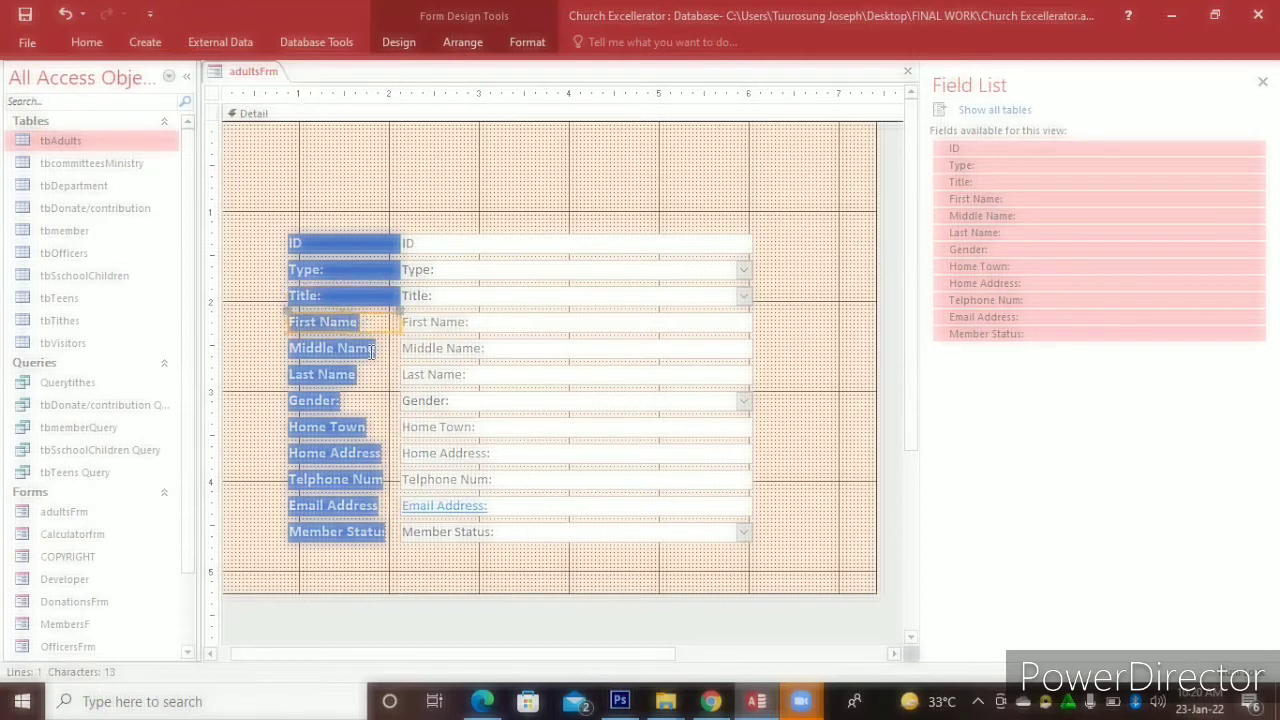
left_click(373, 350)
left_click_drag(374, 347, 400, 346)
left_click(347, 376)
left_click_drag(357, 373, 400, 399)
Widen Home Town, Home Address, Telphone Num, Email Address and Member Status labels, then select all controls
left_click(335, 400)
left_click(355, 430)
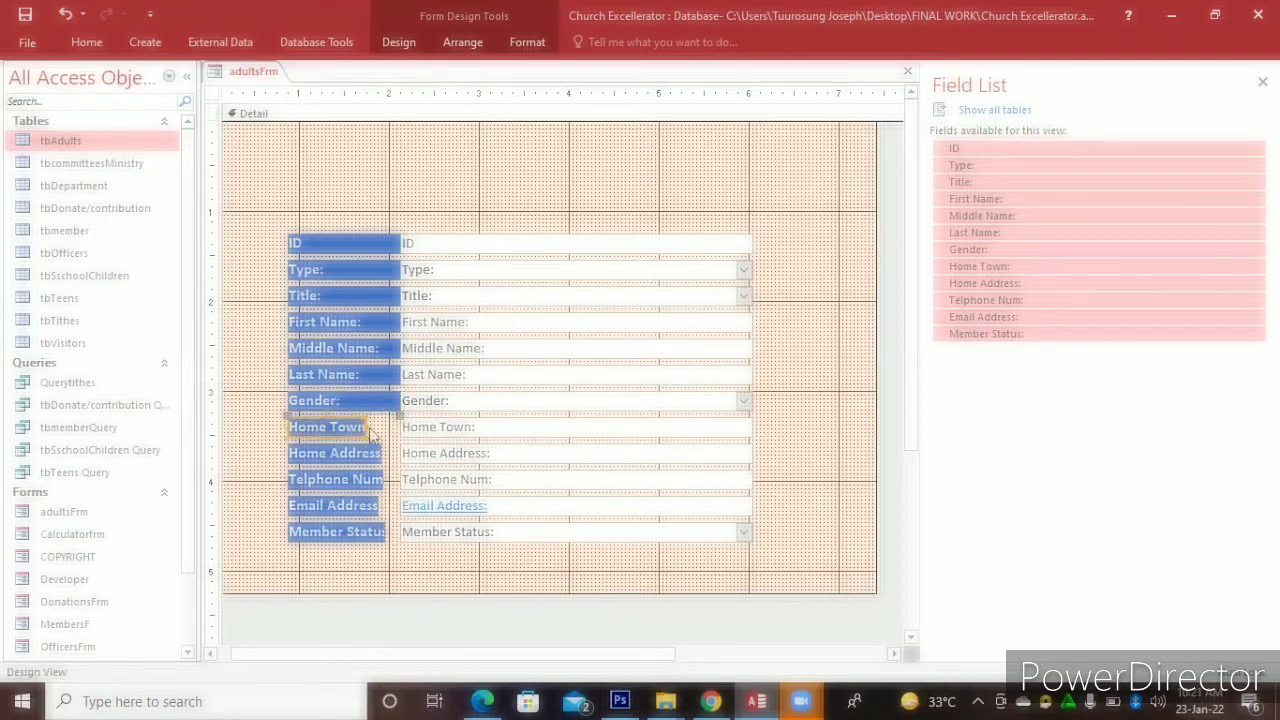
left_click_drag(385, 427, 400, 427)
left_click(383, 455)
left_click_drag(378, 453, 400, 452)
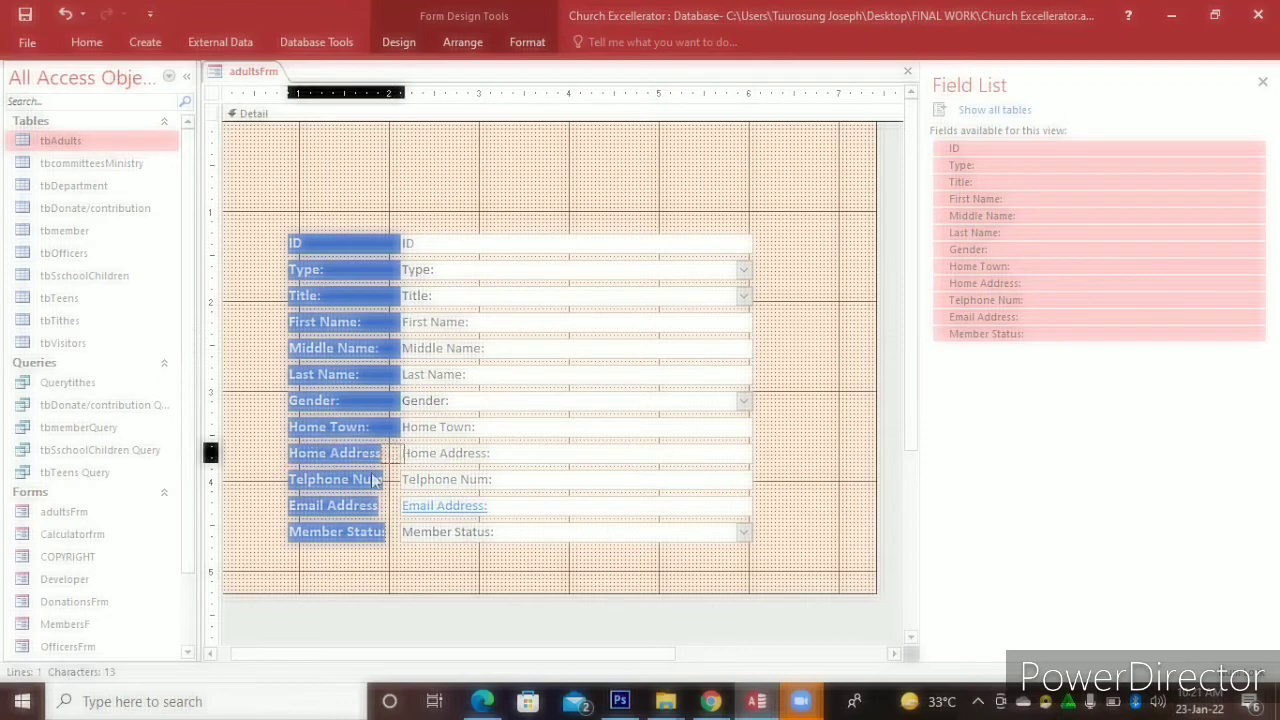
left_click(384, 479)
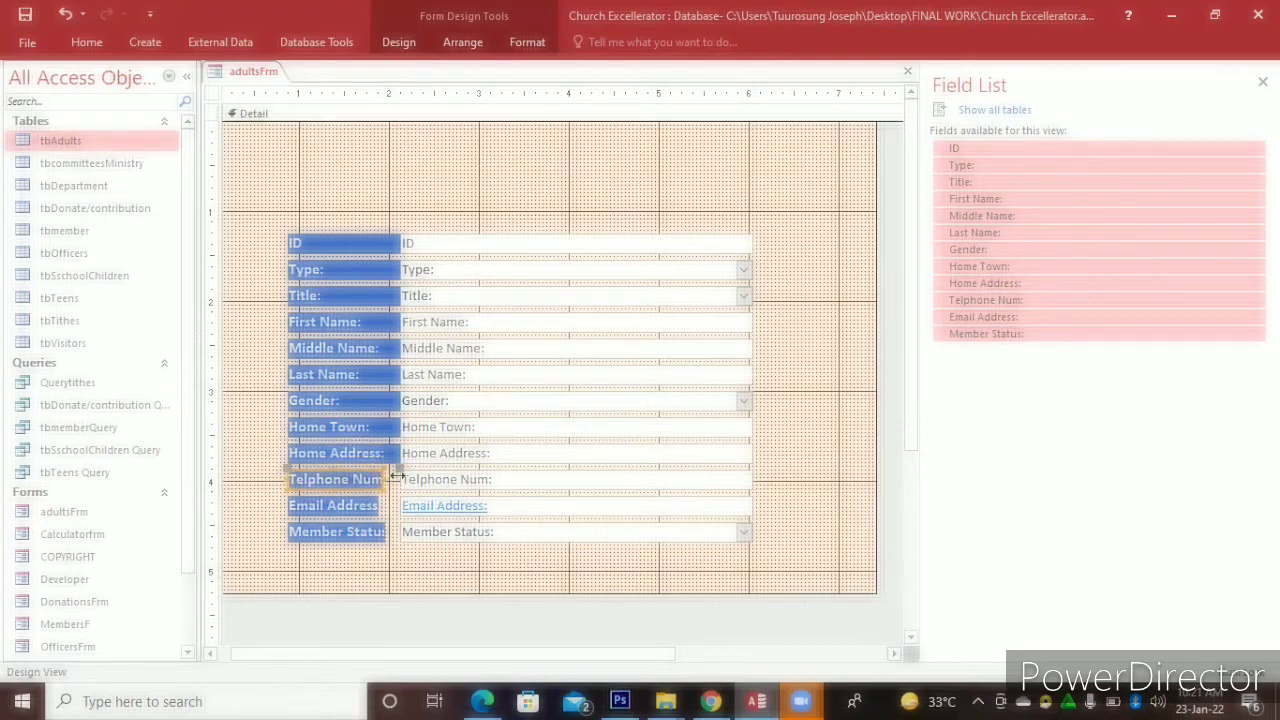
left_click_drag(397, 479, 401, 479)
left_click(376, 505)
left_click_drag(386, 505, 393, 505)
left_click(386, 531)
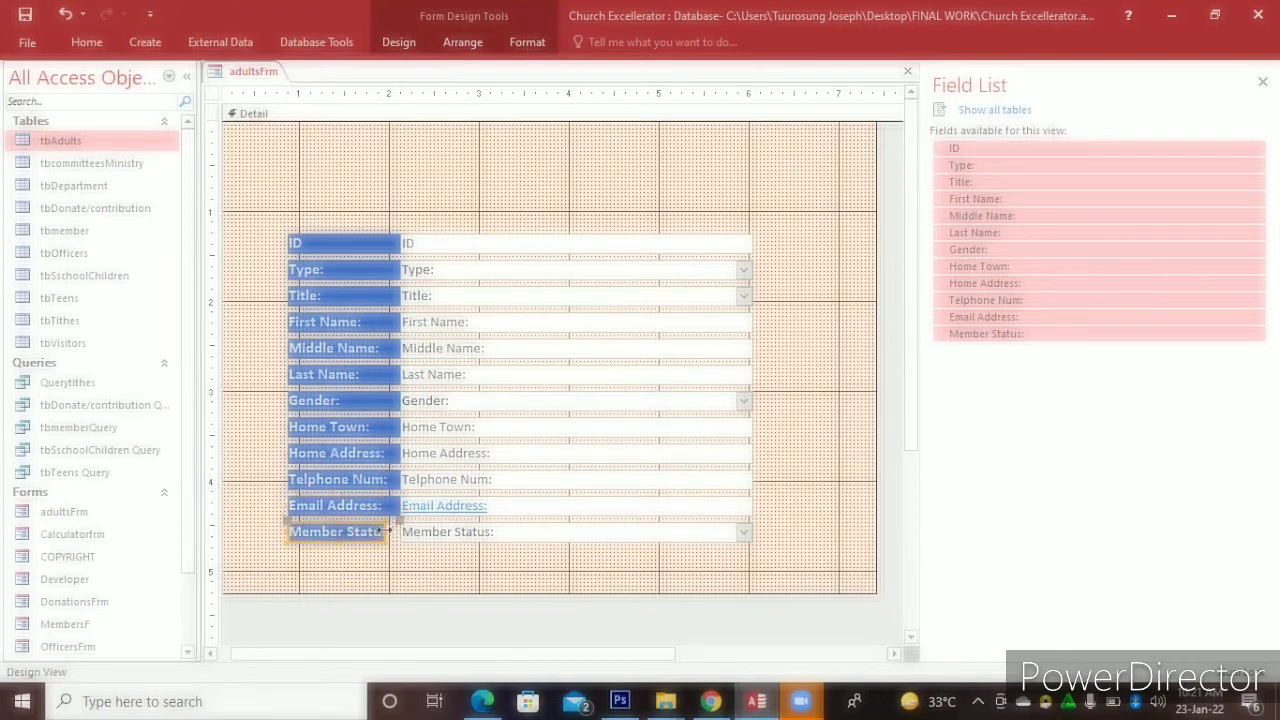
left_click_drag(398, 527, 401, 530)
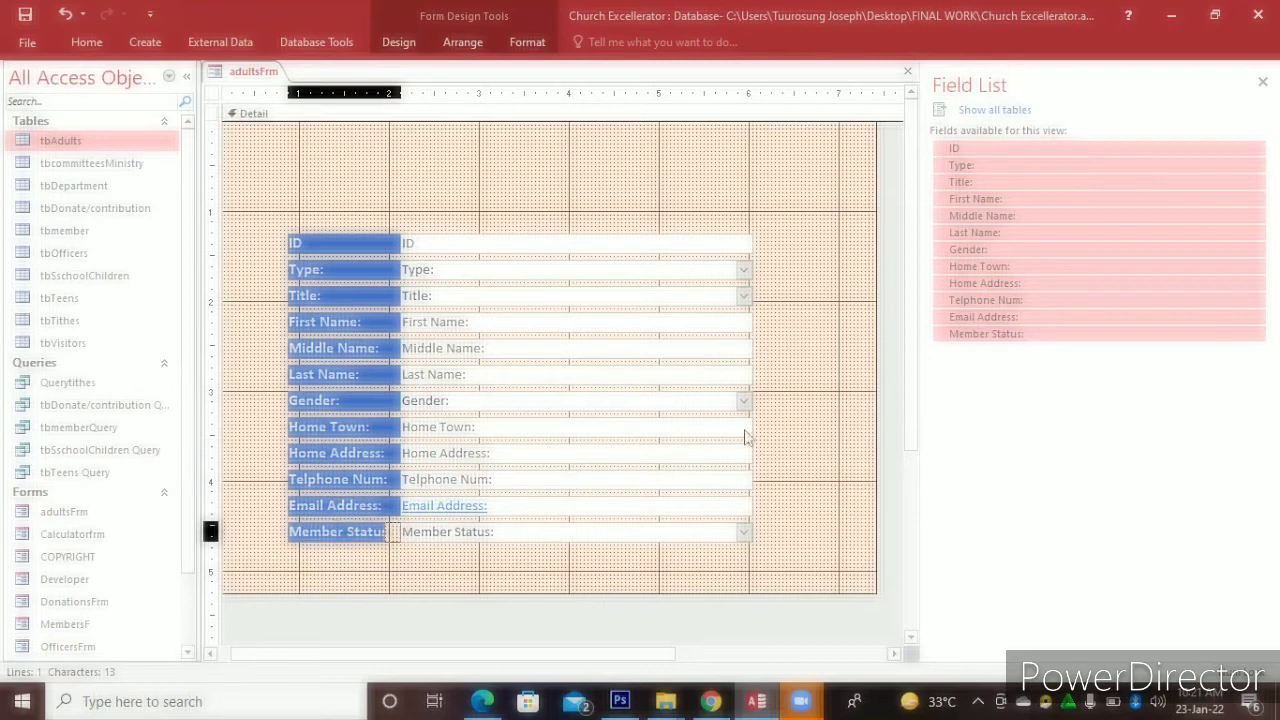
left_click(828, 420)
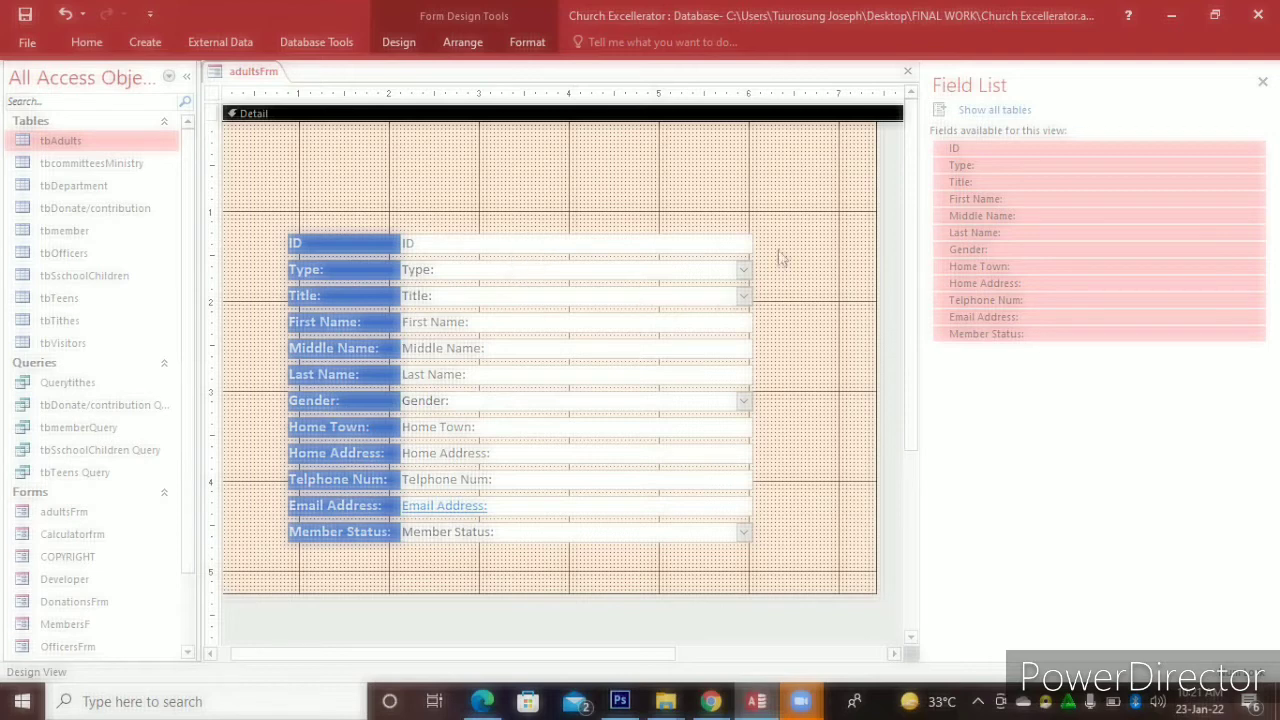
left_click_drag(771, 241, 592, 270)
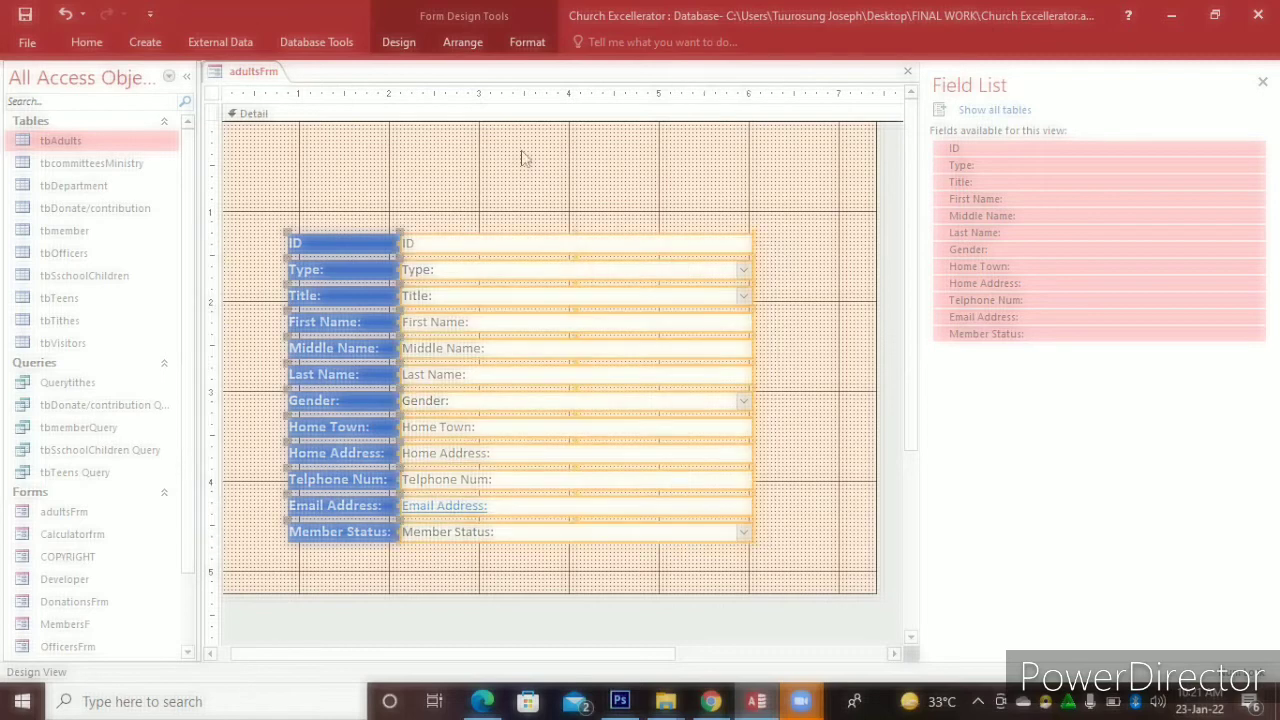
Outline all selected labels and boxes with the thinnest line in Blue, Accent 5, Lighter 60%
left_click(522, 43)
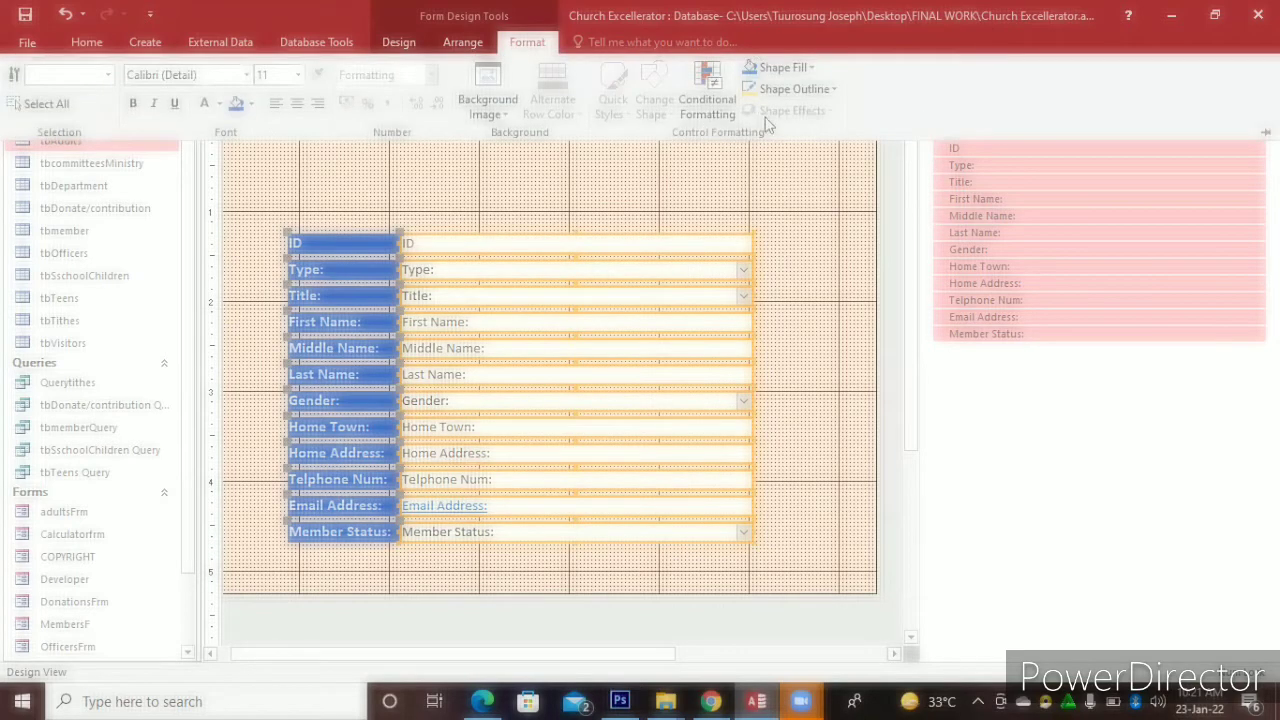
left_click(834, 92)
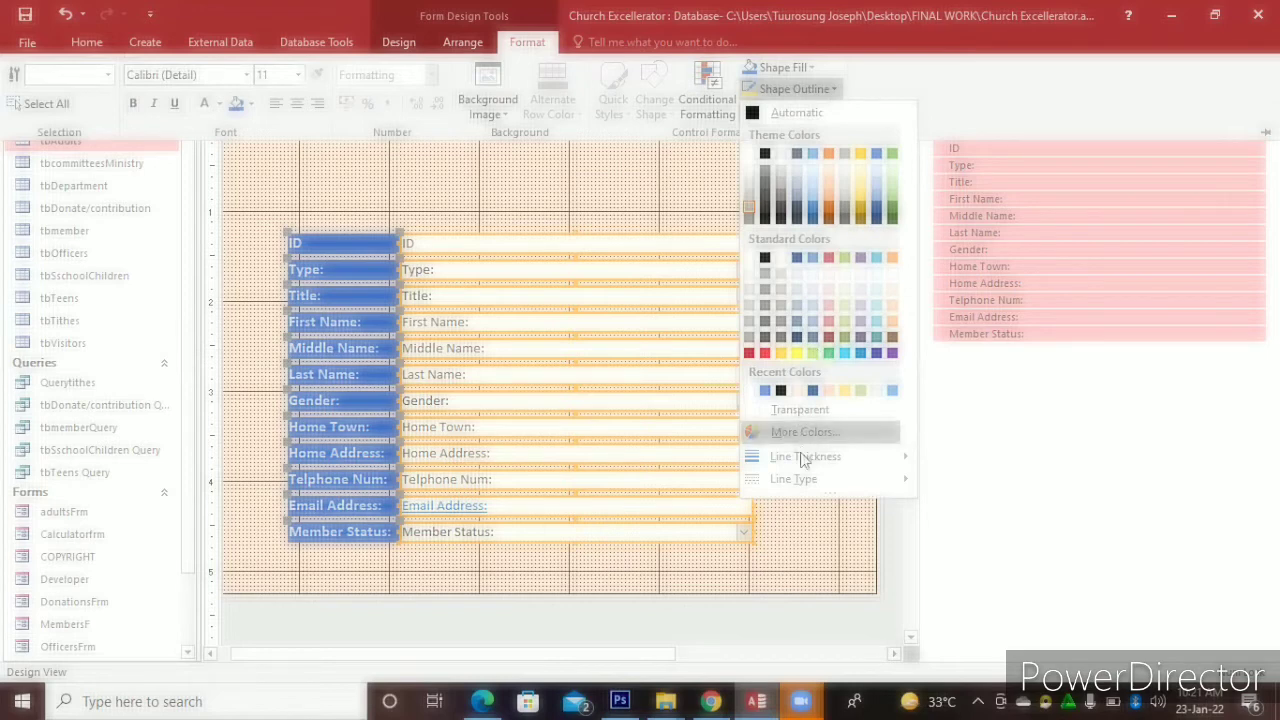
mouse_move(813, 461)
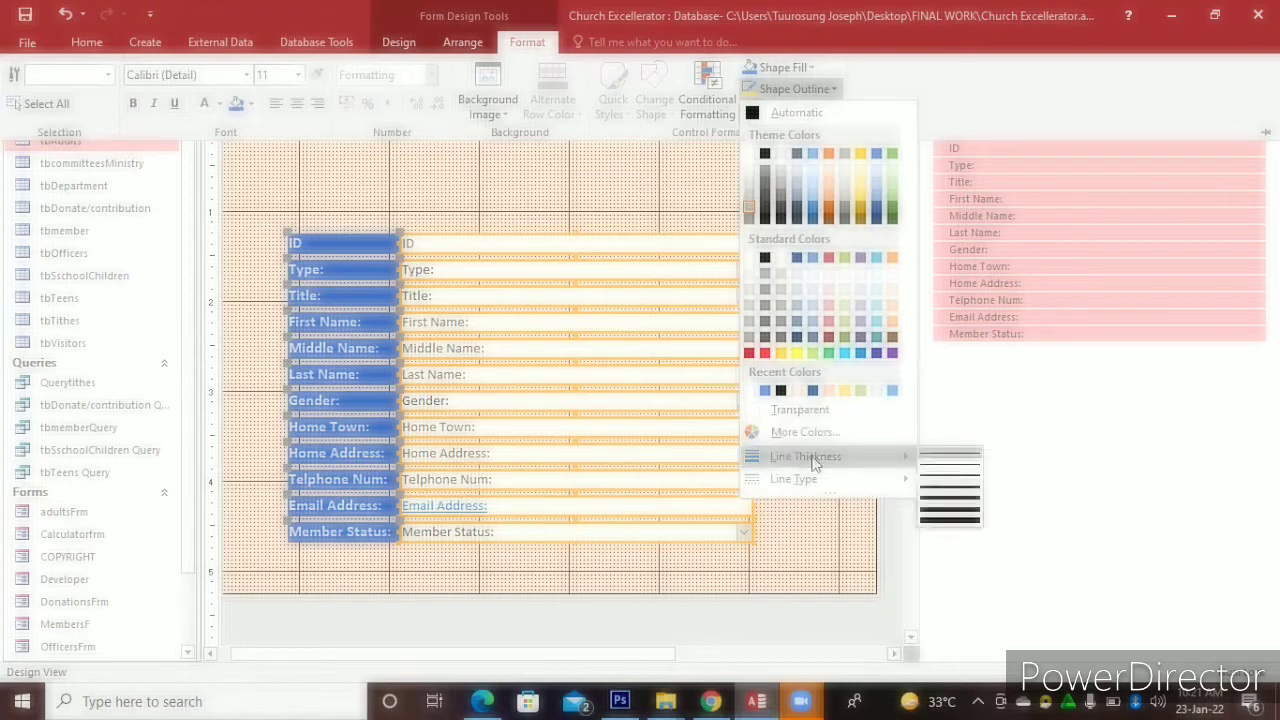
left_click(930, 471)
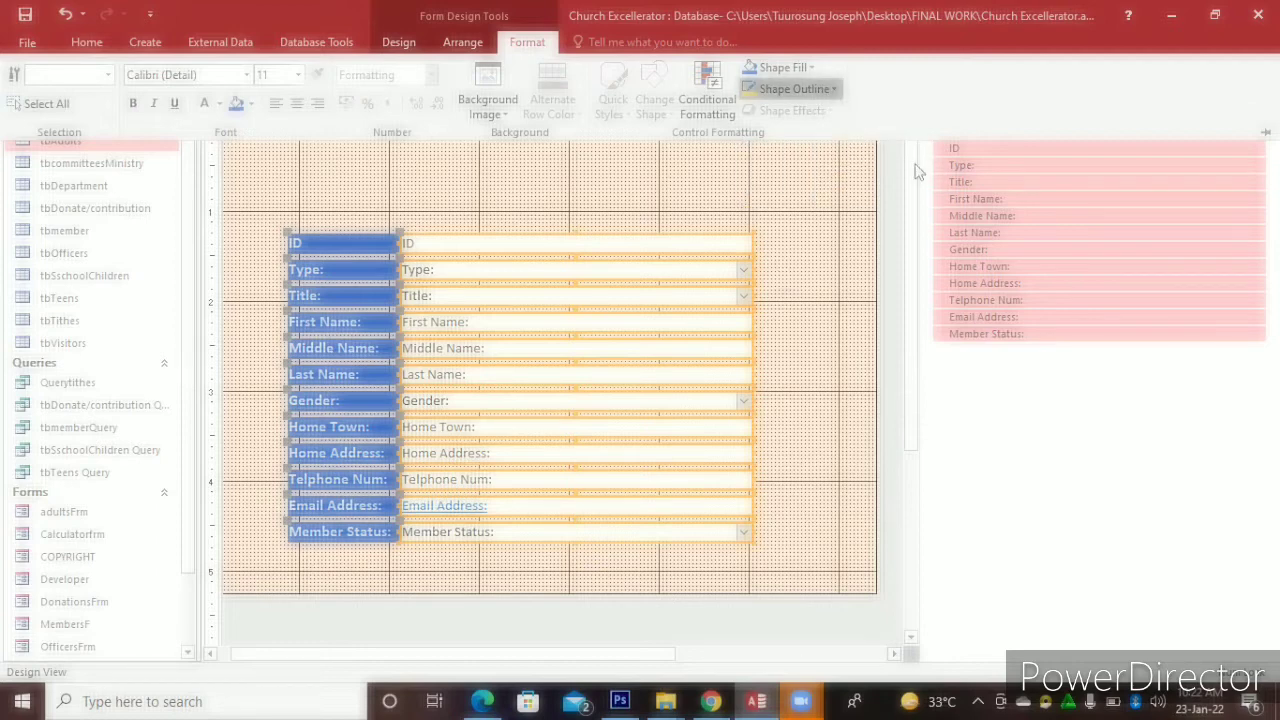
left_click(834, 90)
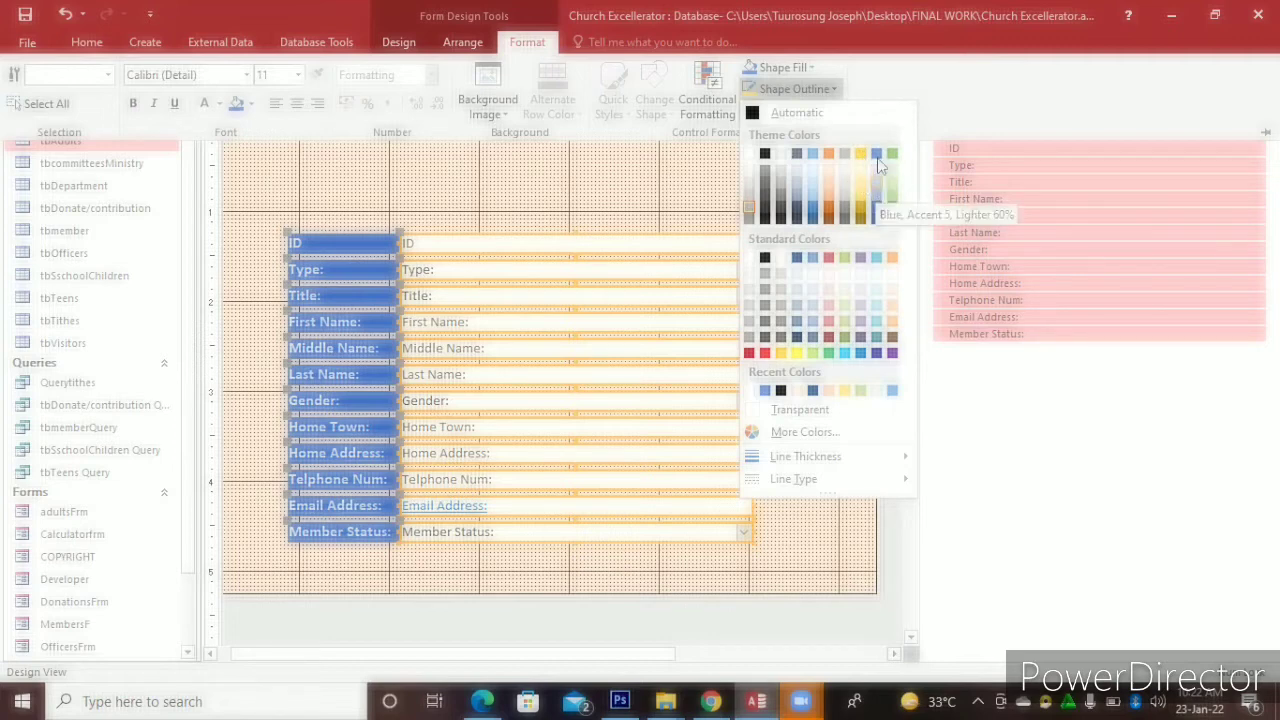
left_click(878, 163)
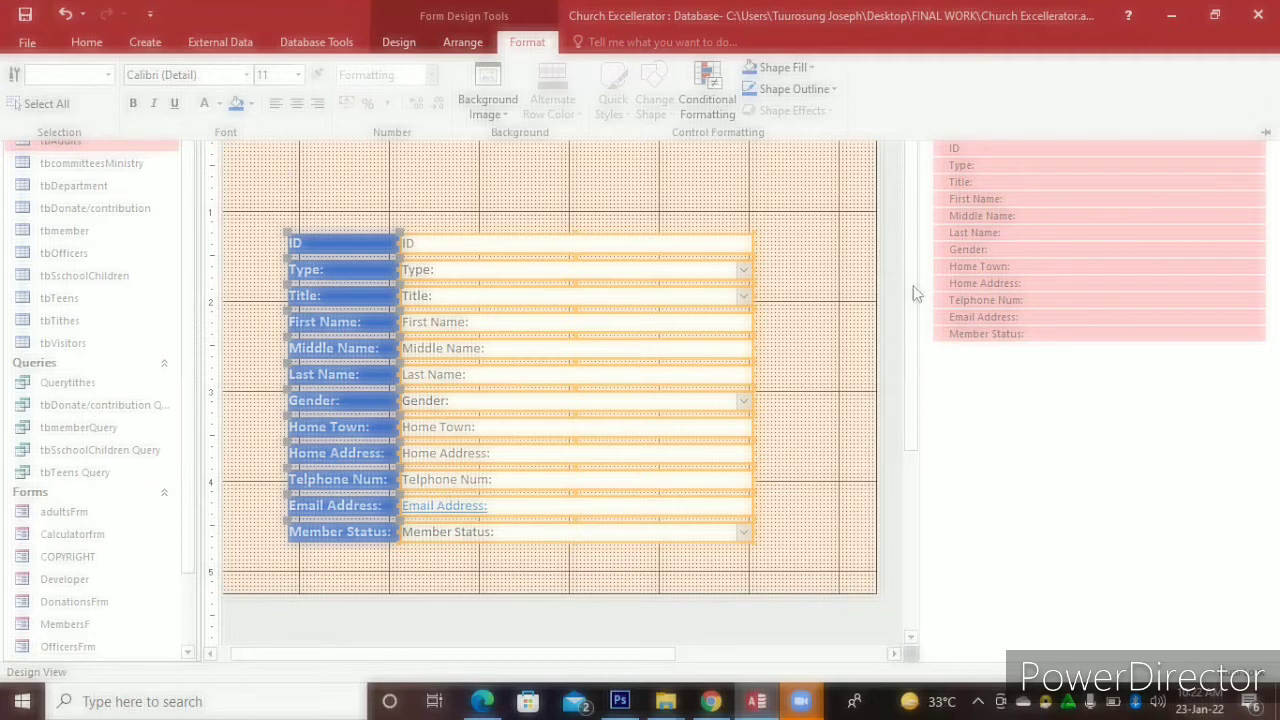
left_click(913, 240)
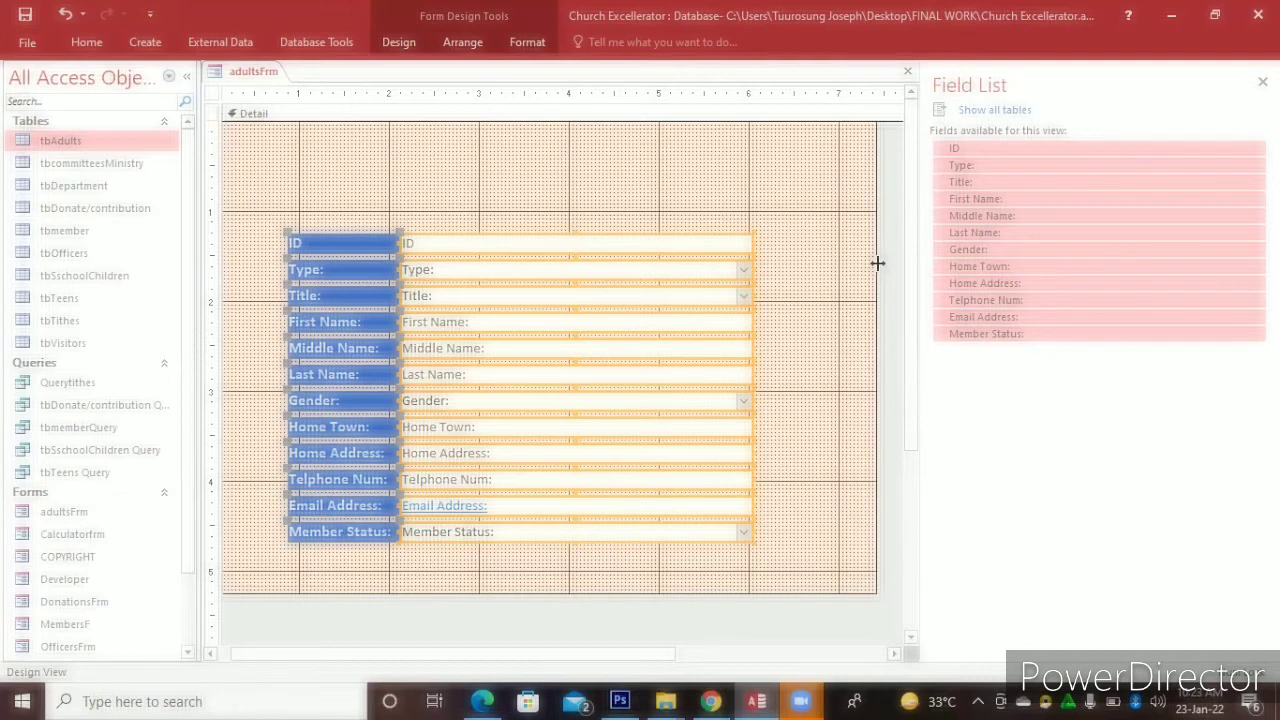
Close the adultsFrm design tab
left_click(908, 73)
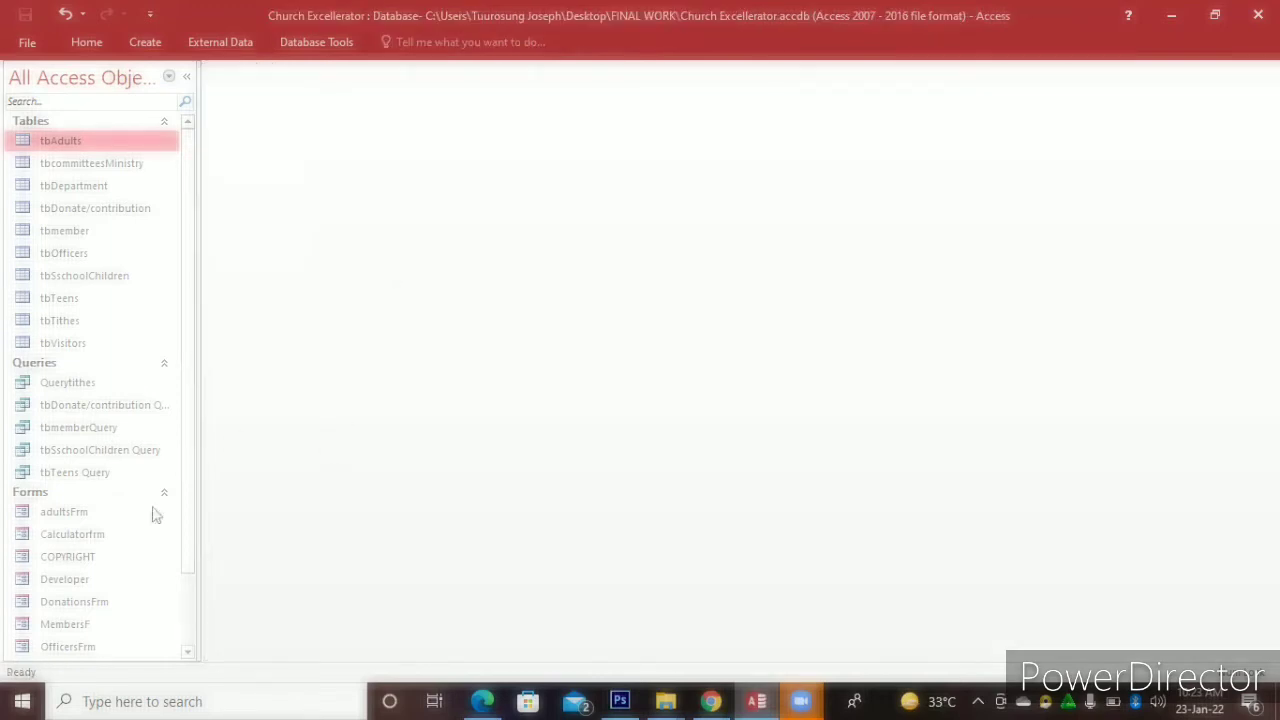
double_click(92, 514)
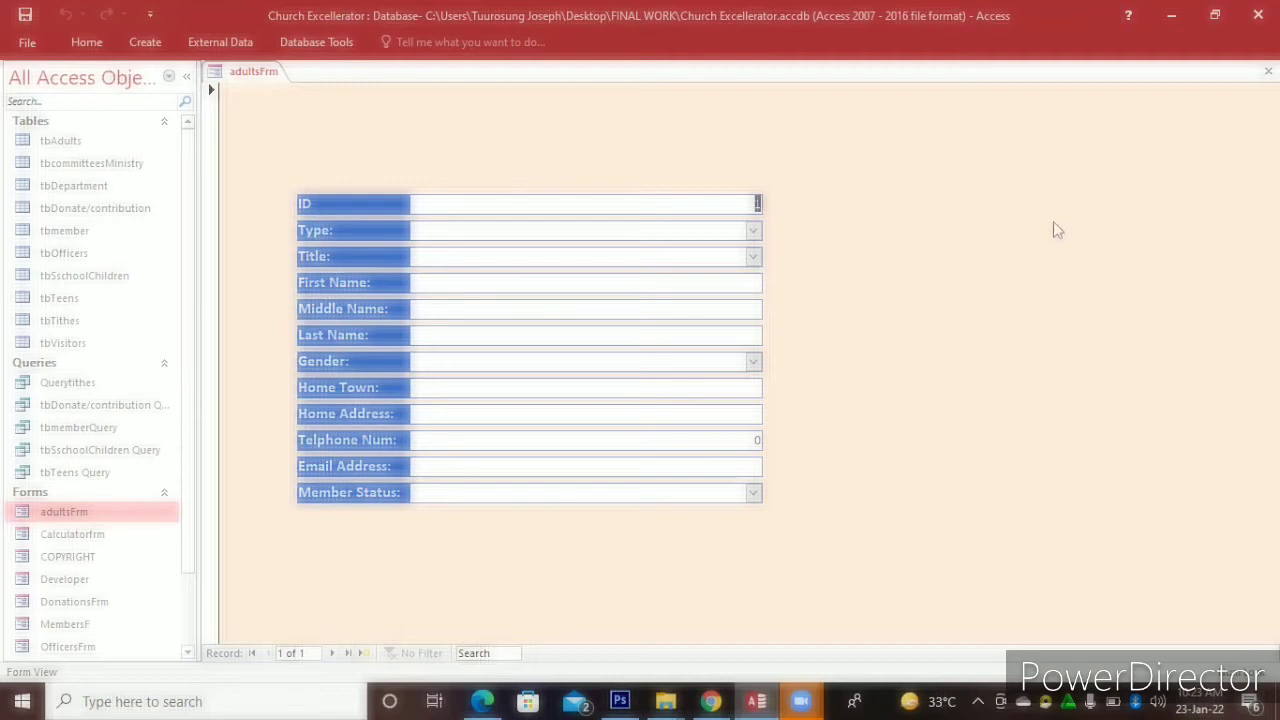
left_click(752, 231)
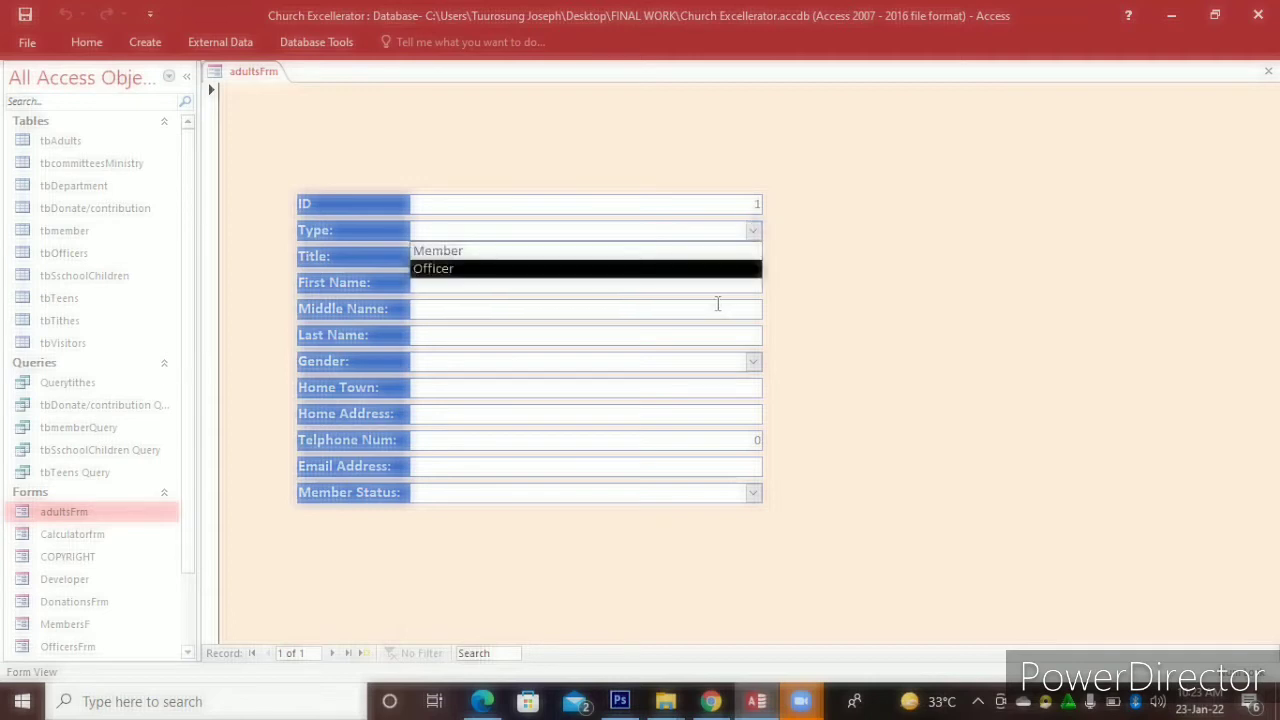
left_click(717, 304)
type("ggdgffshasgsgdfggfg")
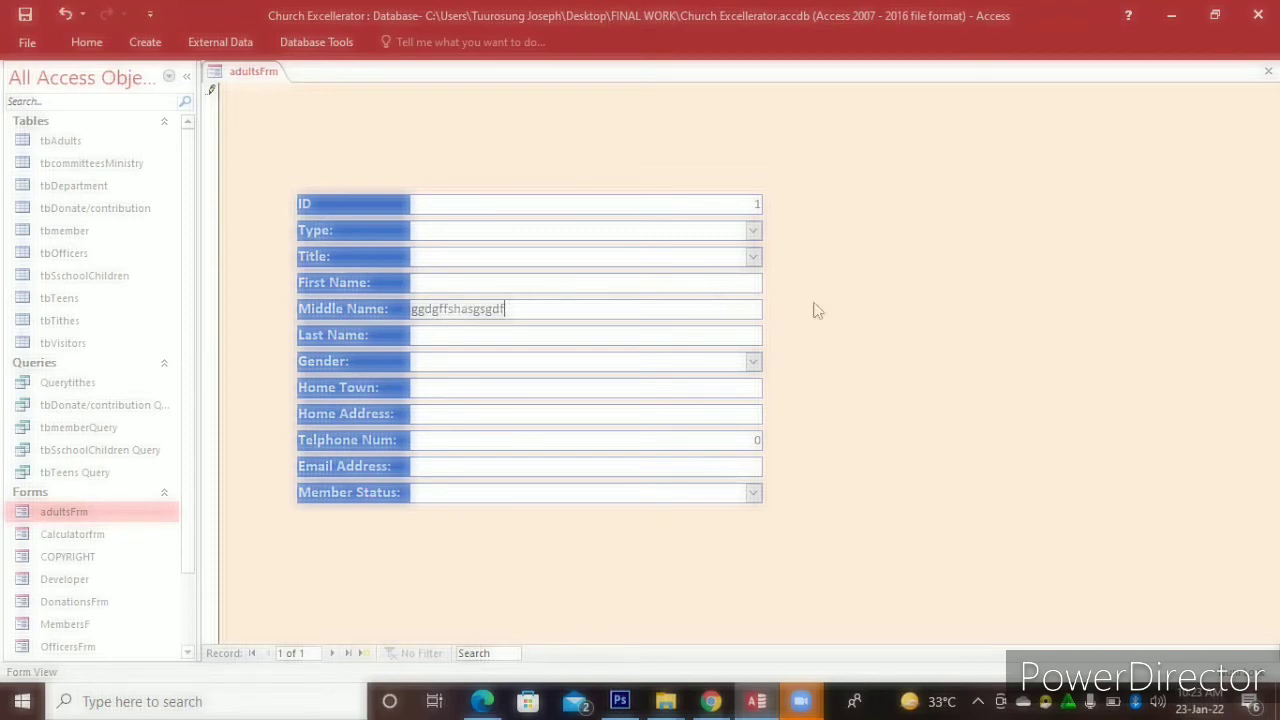
key("Escape")
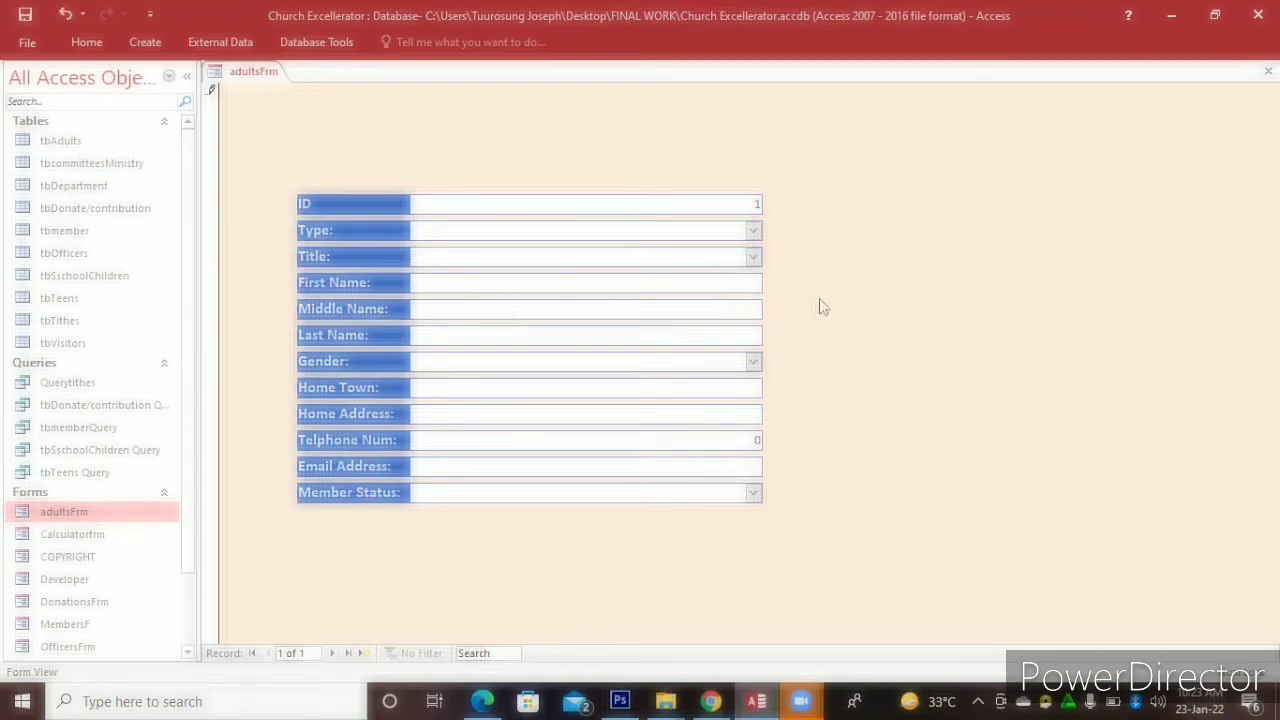
Open adultsFrm in Design View and bring up the form's Property Sheet
right_click(986, 196)
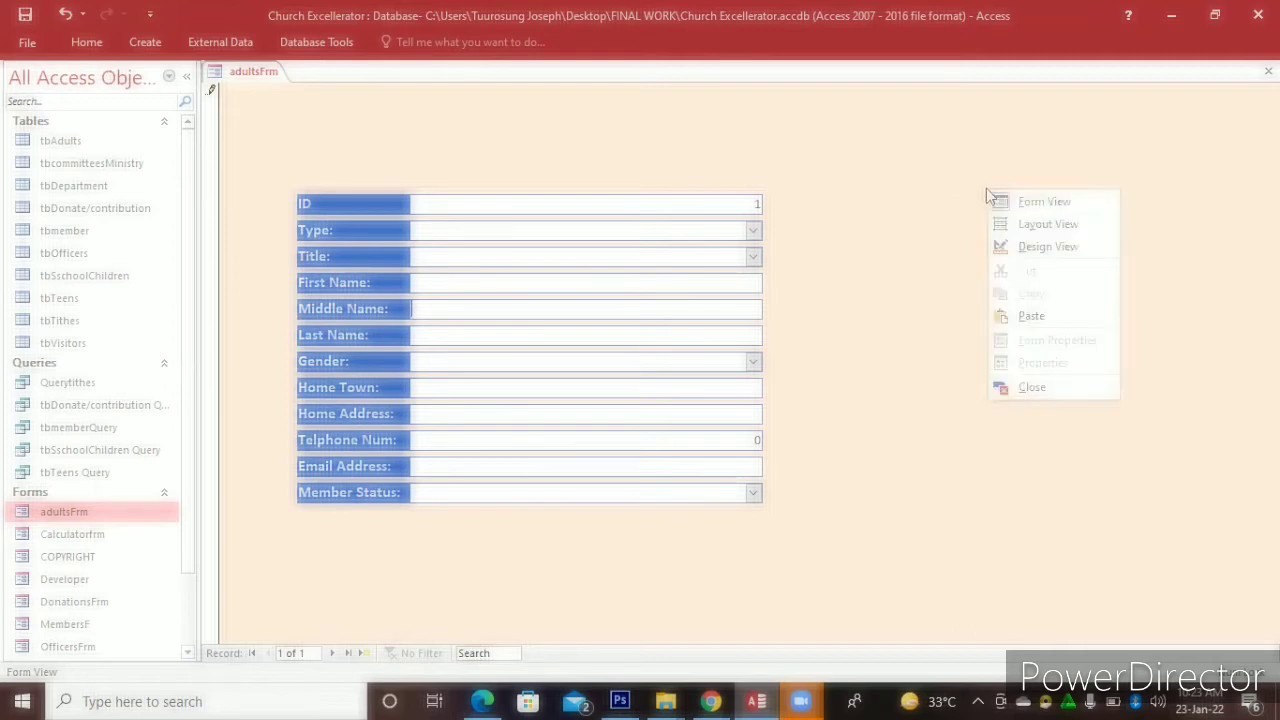
left_click(1040, 247)
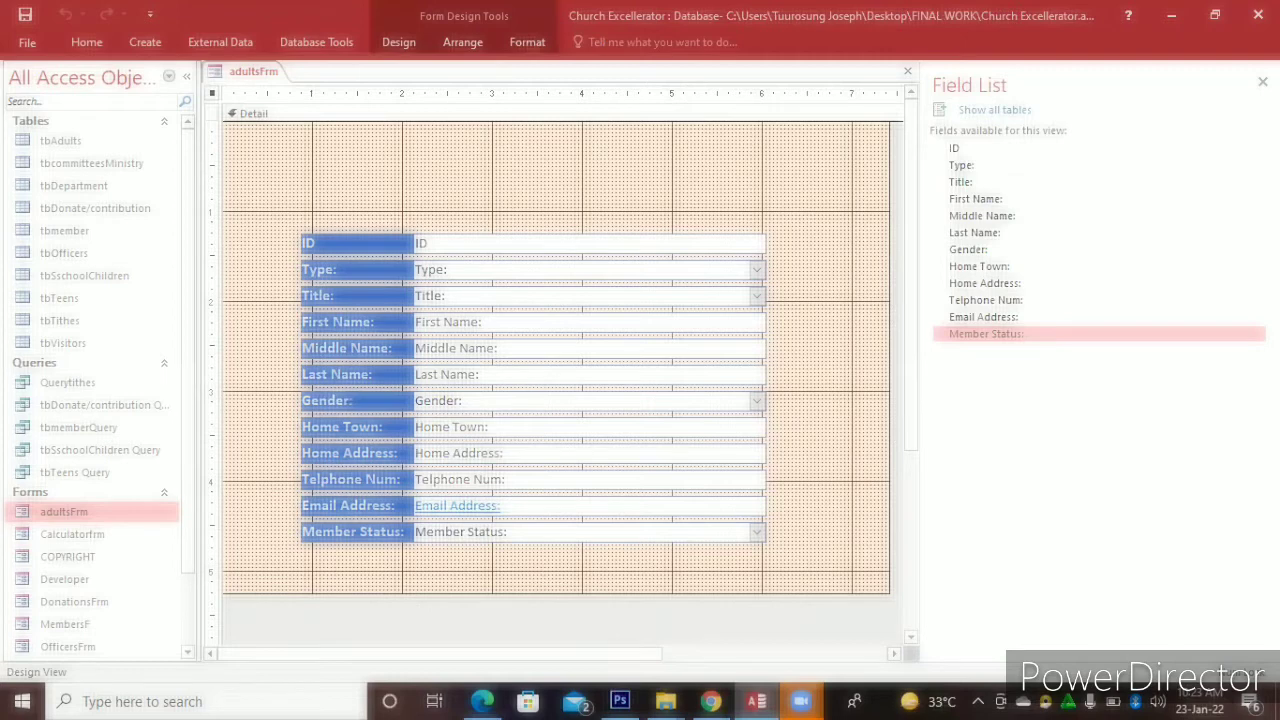
left_click(1262, 82)
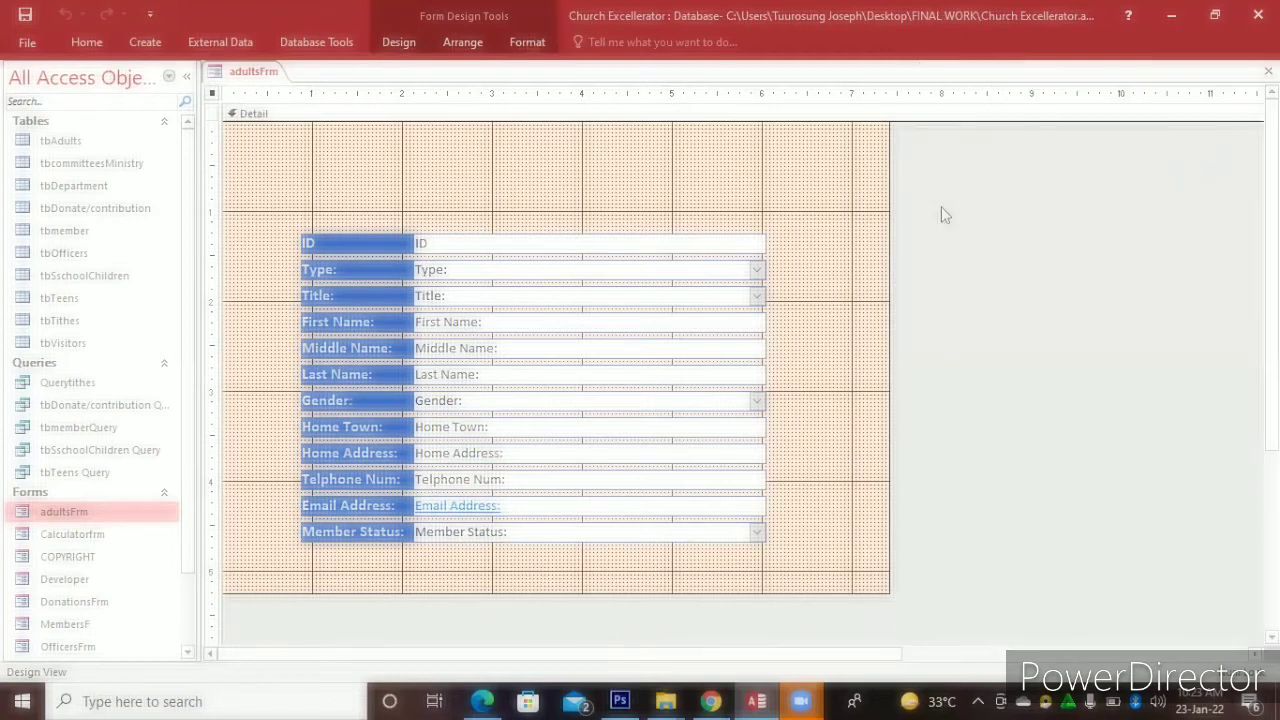
right_click(865, 206)
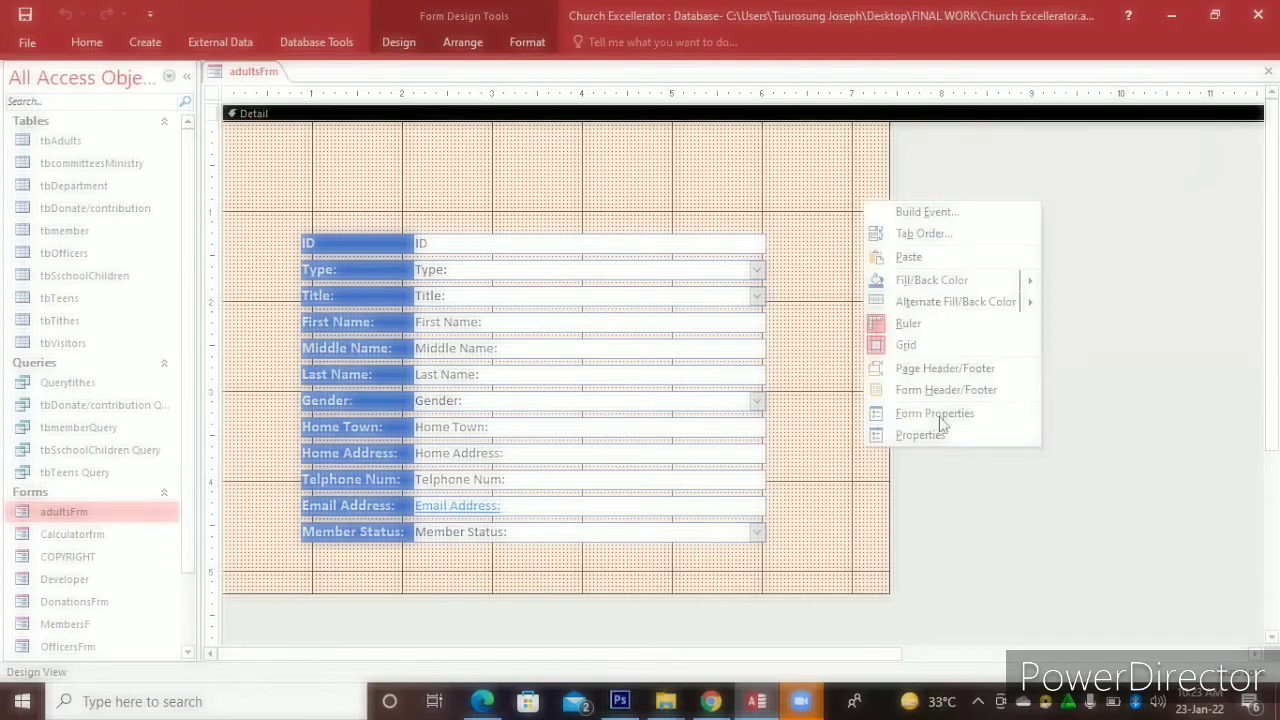
left_click(938, 427)
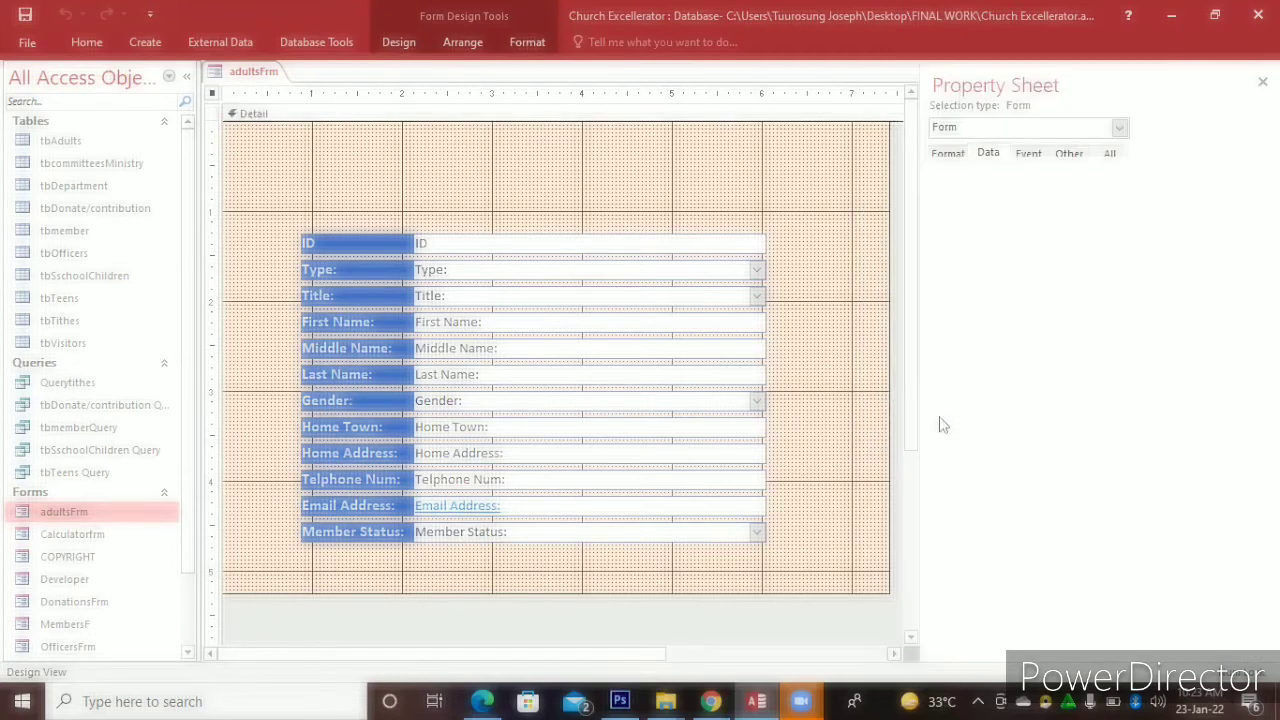
Set the form's Pop Up and Auto Center properties to Yes, then save and close it
left_click(948, 154)
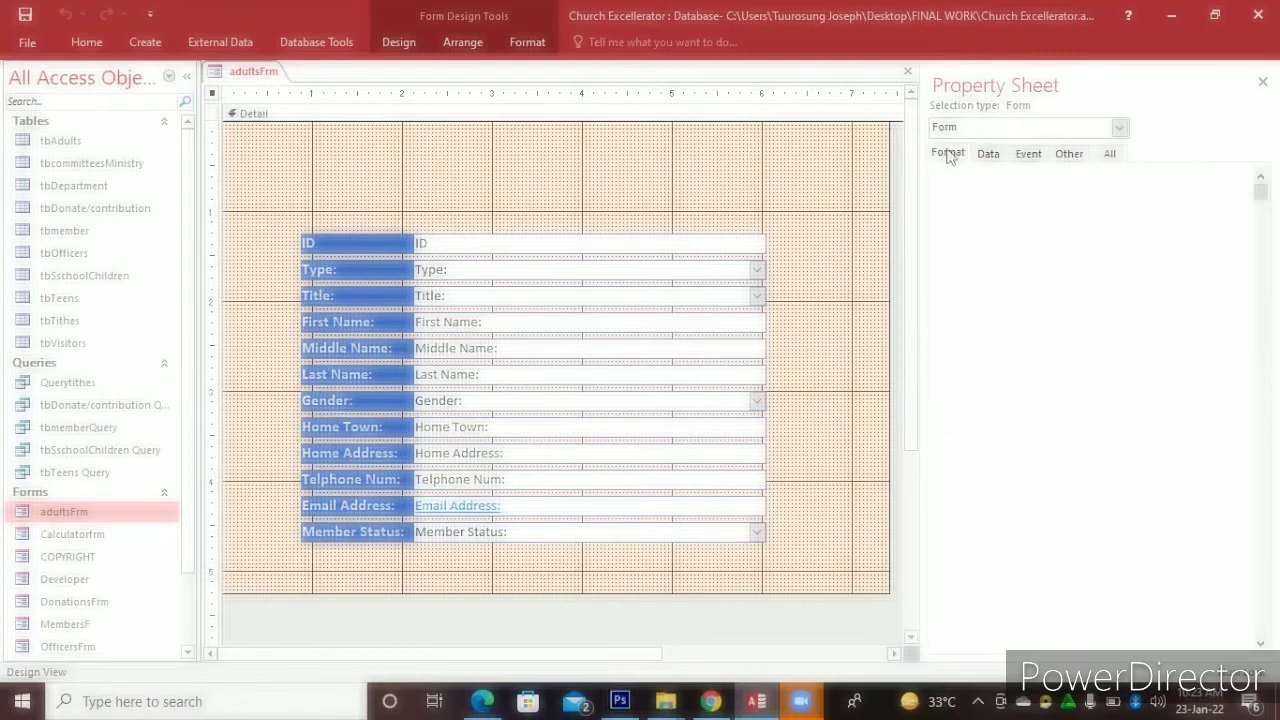
left_click(1068, 155)
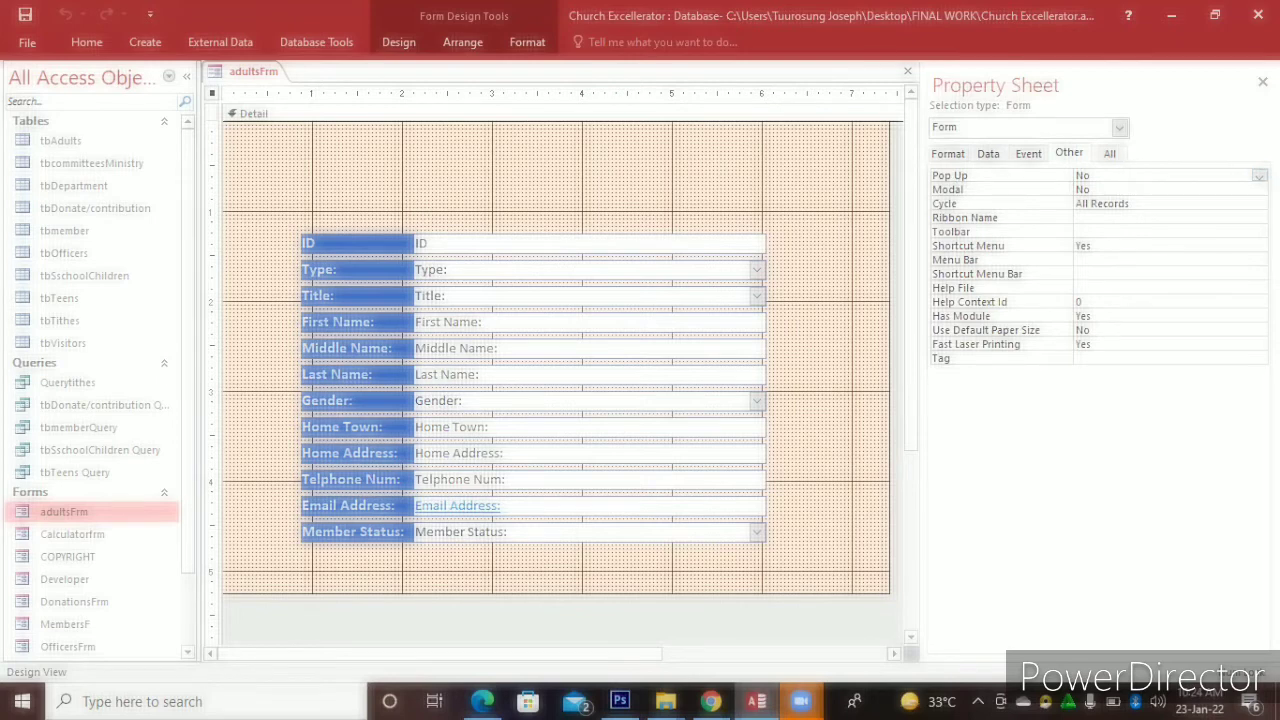
left_click(1259, 175)
left_click(1170, 189)
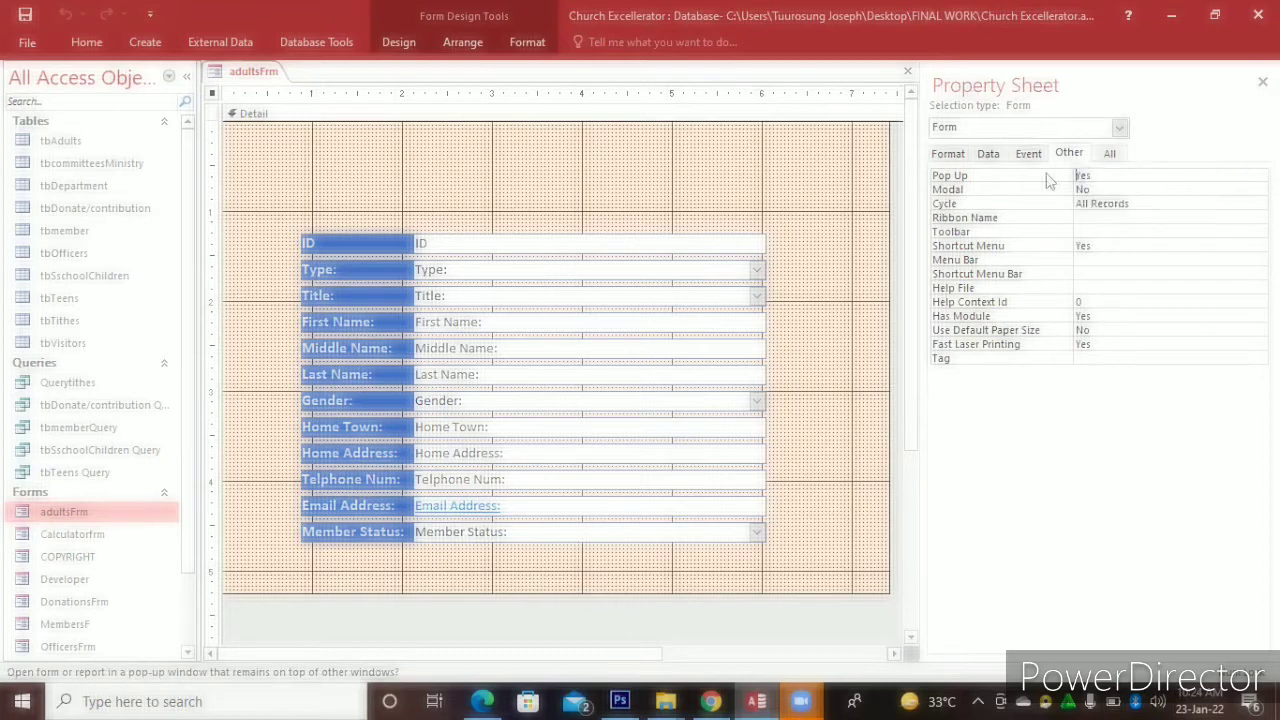
left_click(950, 155)
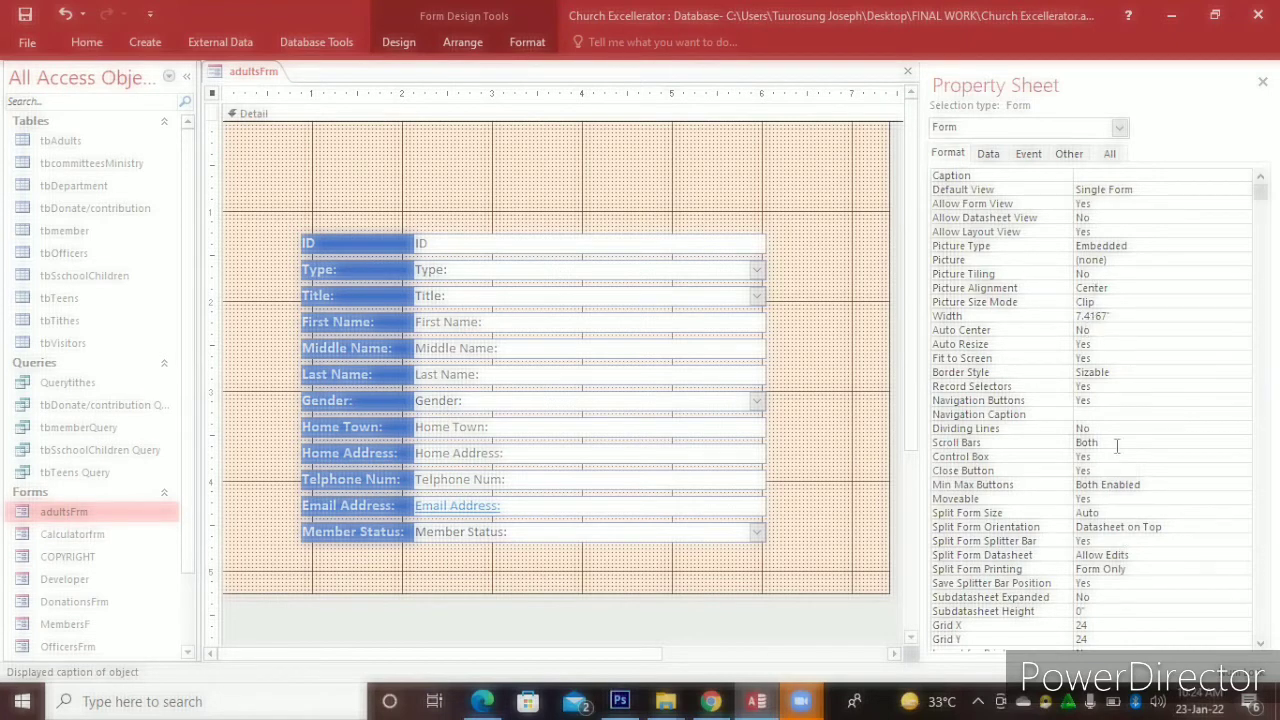
left_click(1124, 330)
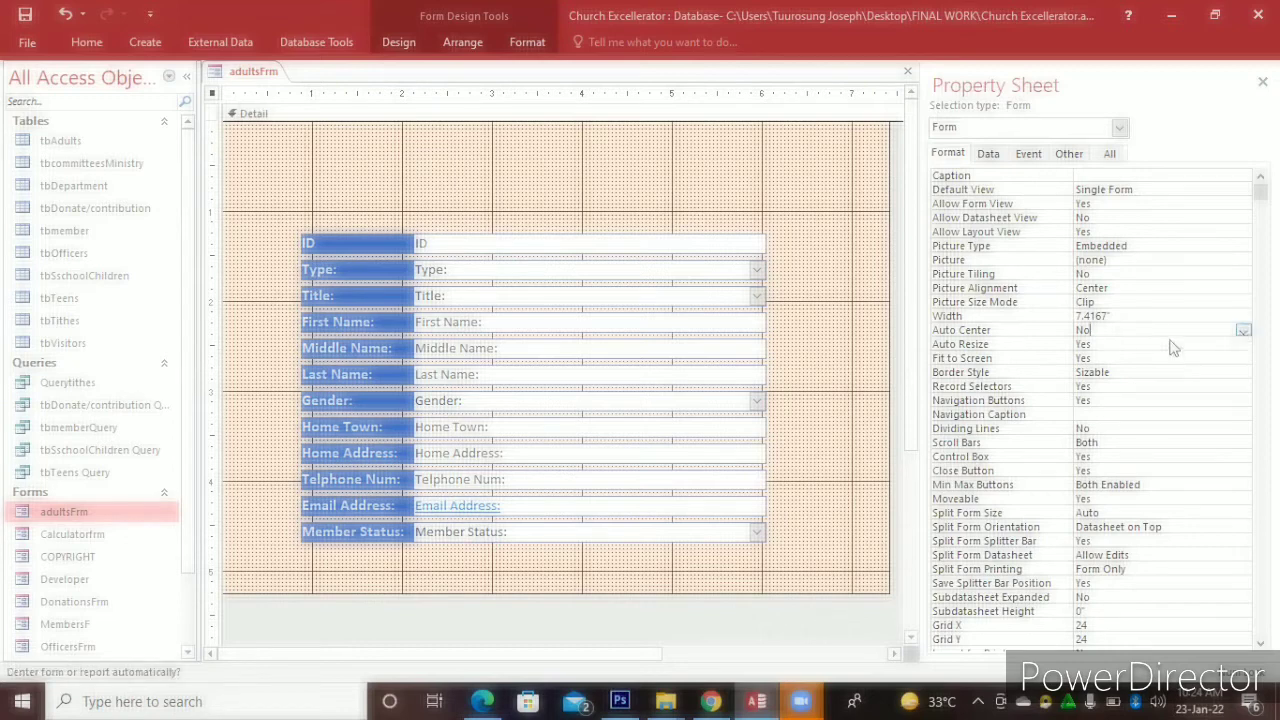
left_click(1243, 331)
left_click(1171, 343)
left_click(25, 14)
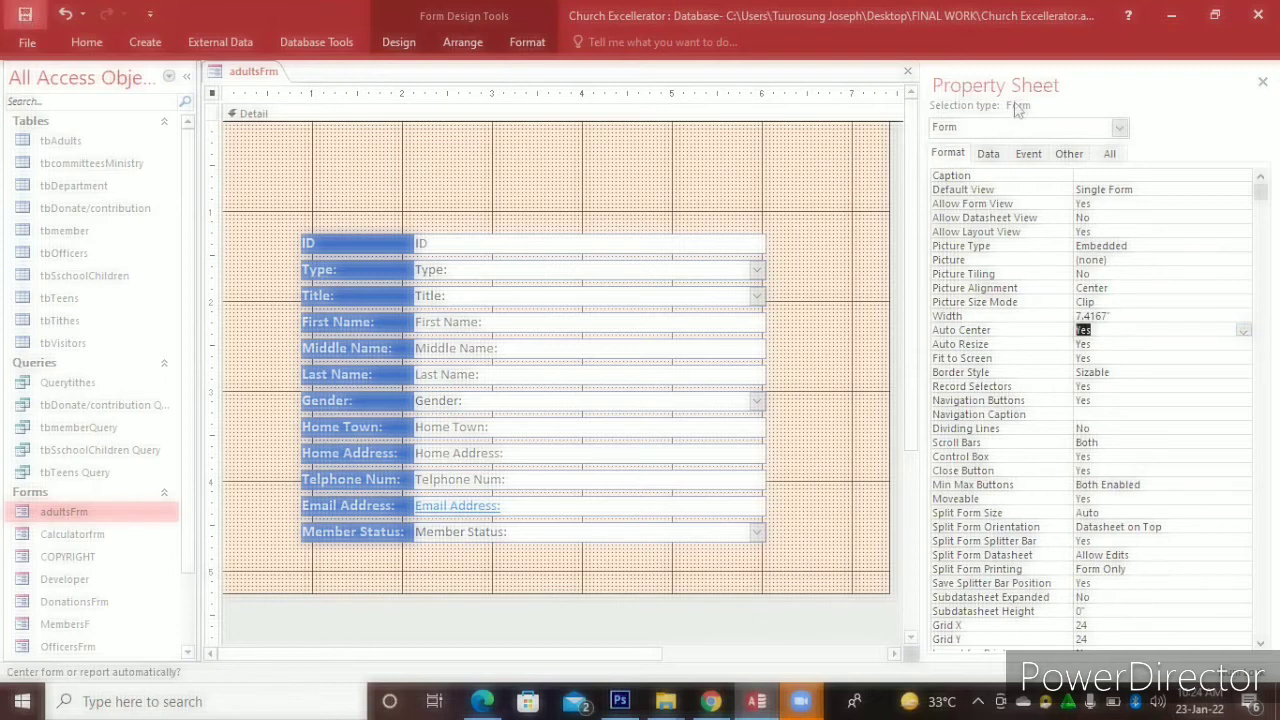
left_click(907, 72)
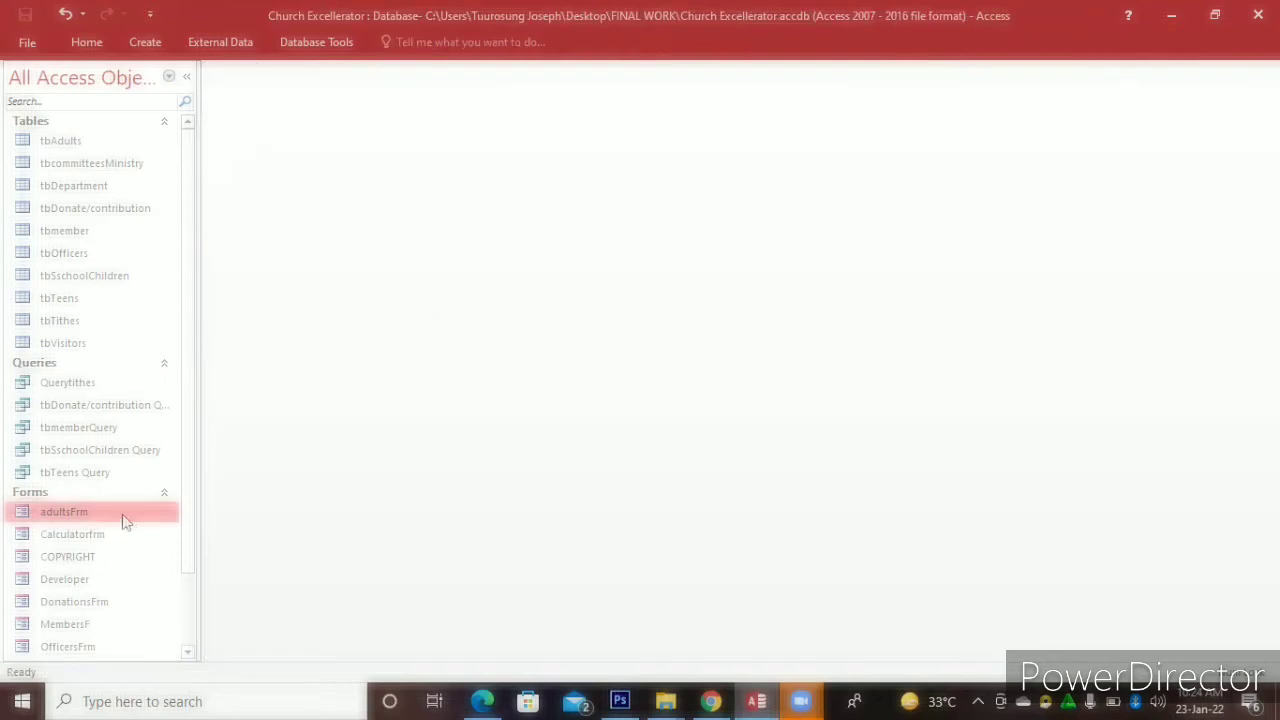
In Design View, widen adultsFrm to the right and make its Detail area taller, then close it
double_click(124, 521)
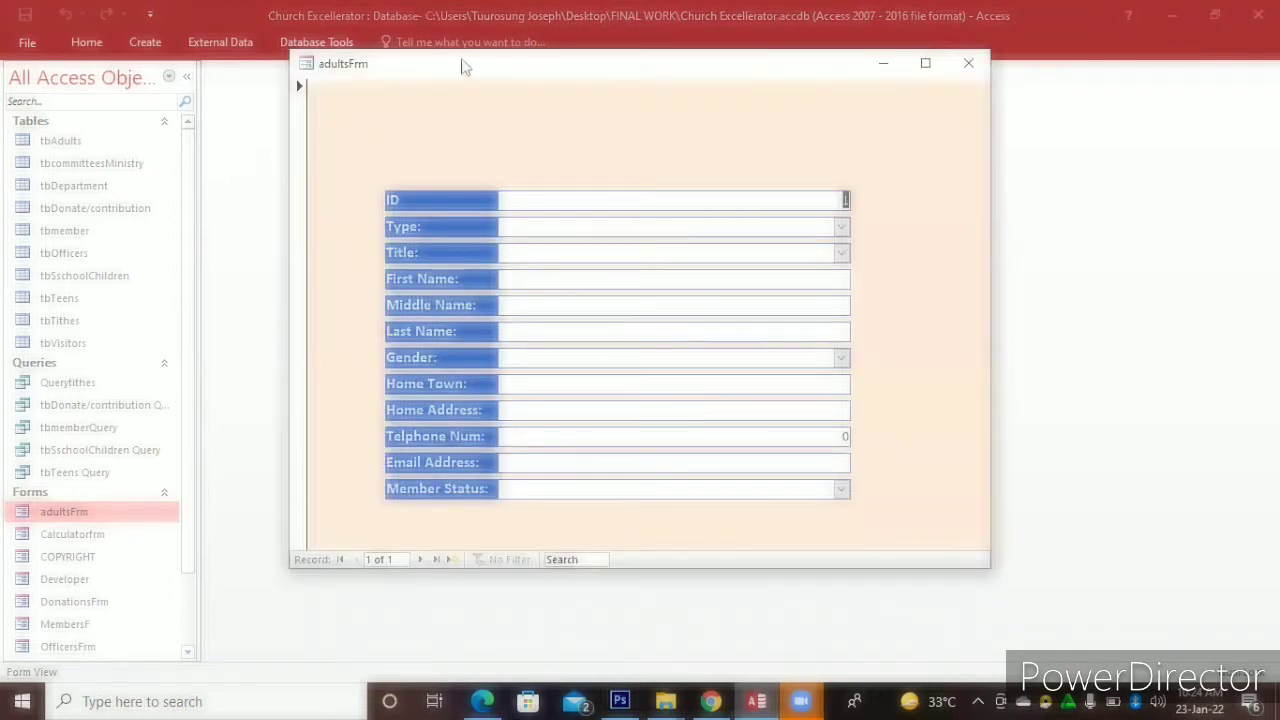
left_click_drag(463, 66, 391, 114)
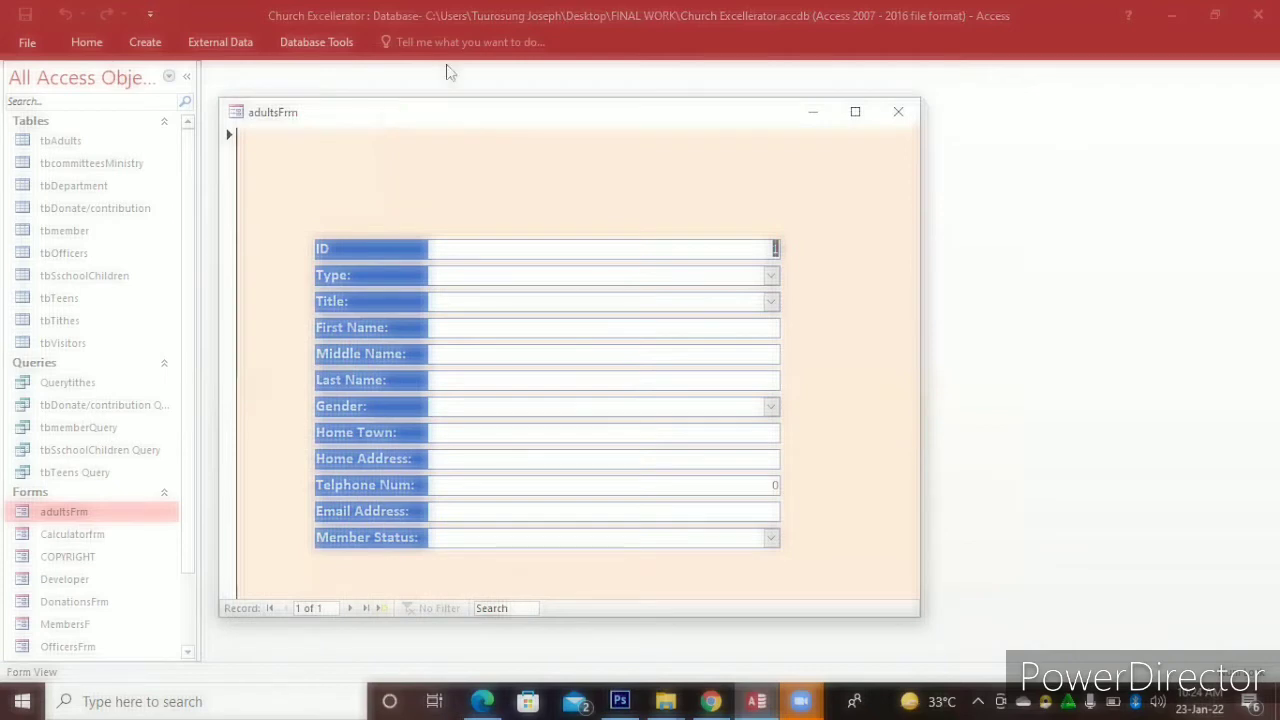
left_click_drag(450, 72, 436, 44)
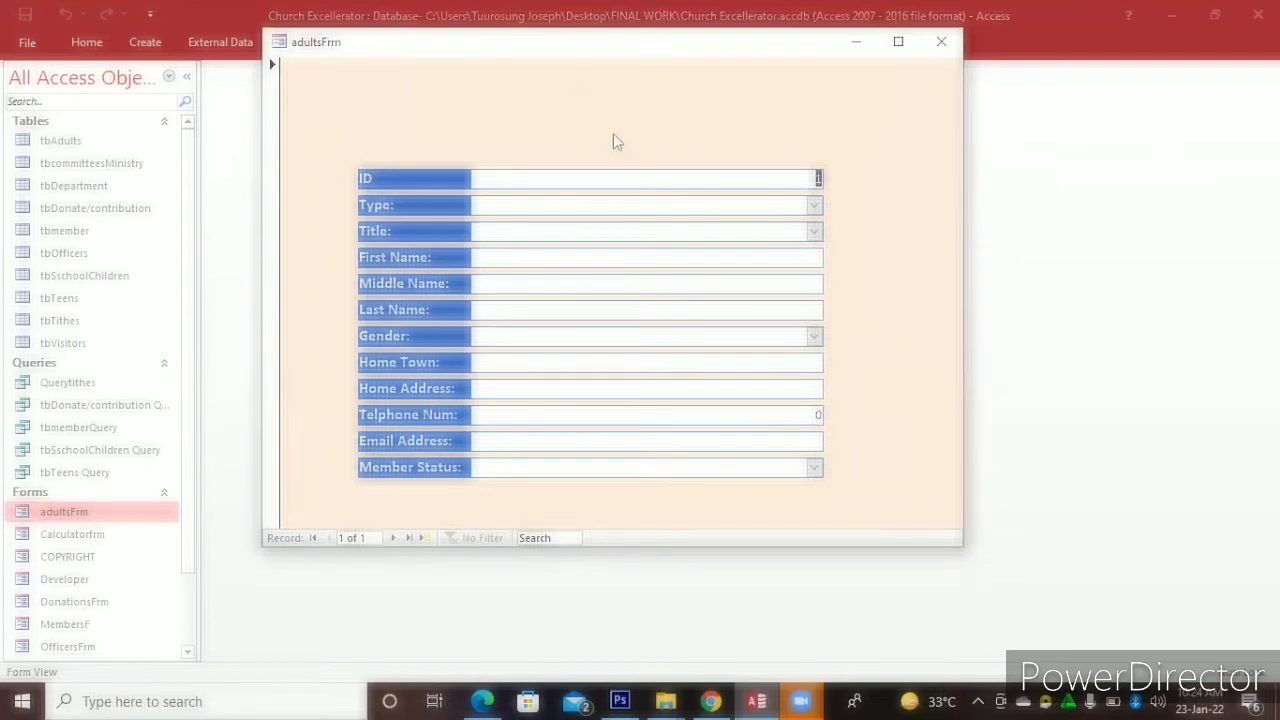
right_click(616, 141)
left_click(626, 152)
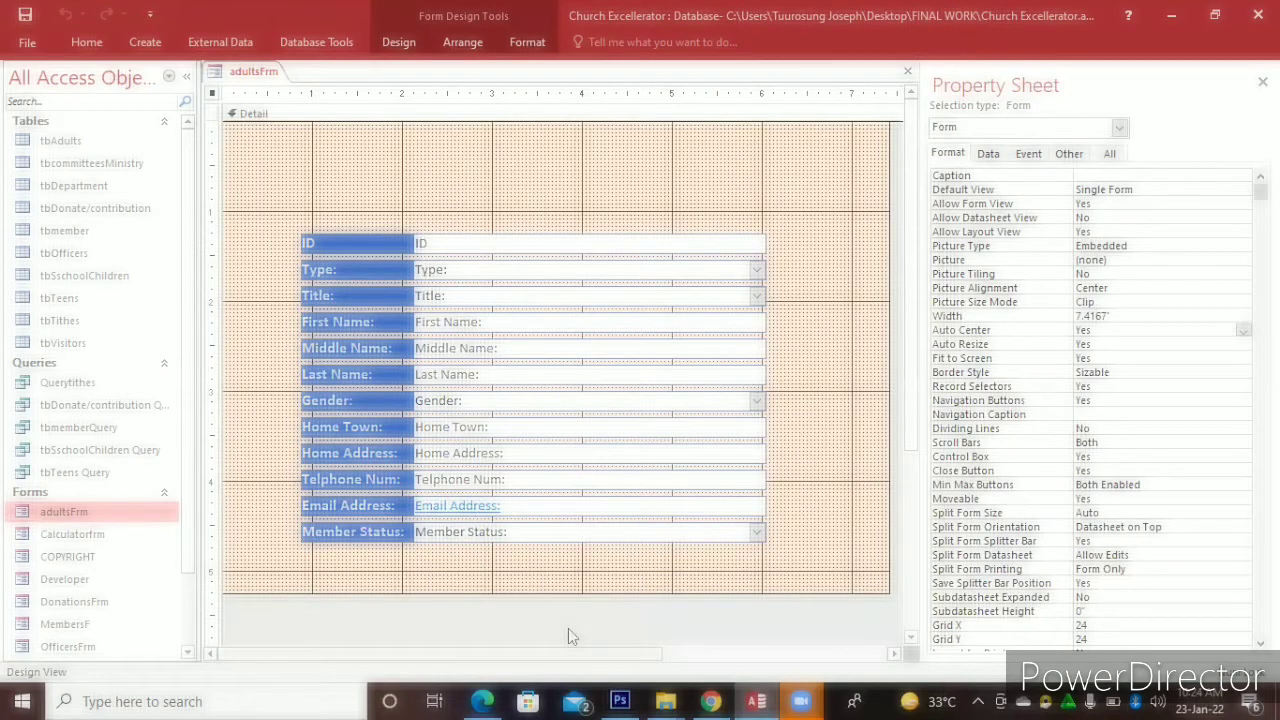
scroll(568, 628, "right", 3)
left_click_drag(748, 497, 900, 484)
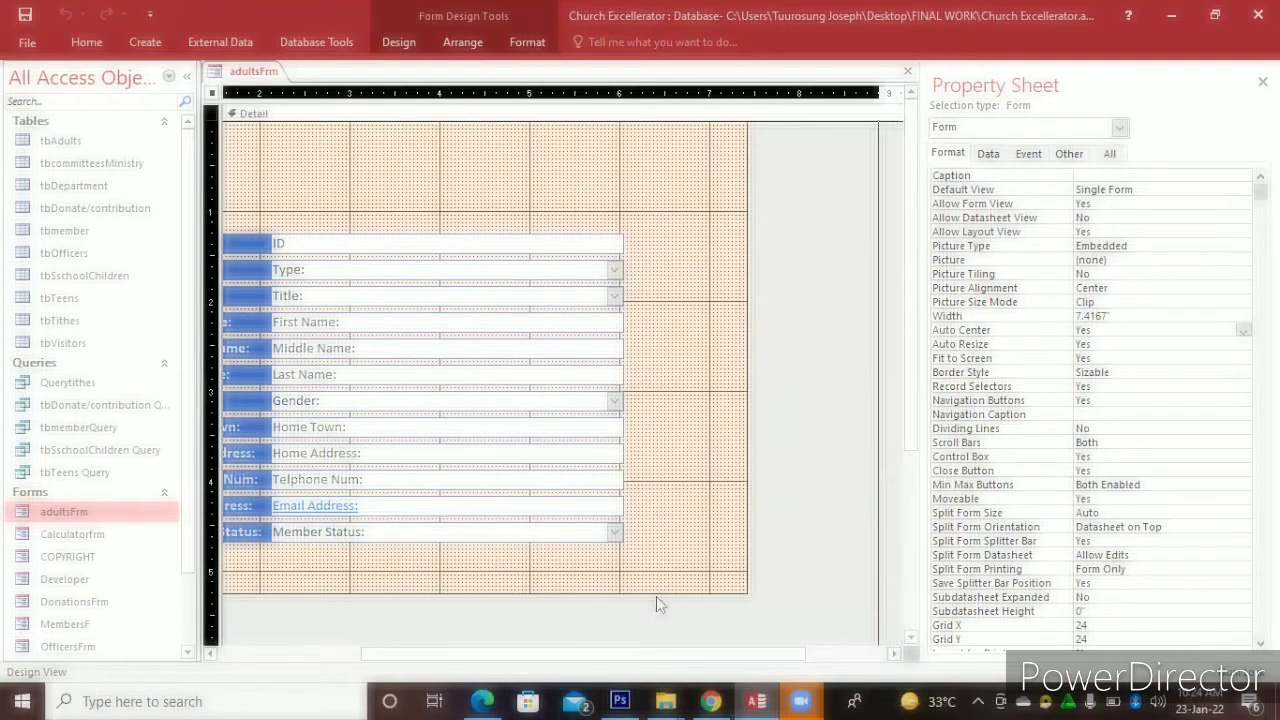
left_click_drag(656, 593, 655, 640)
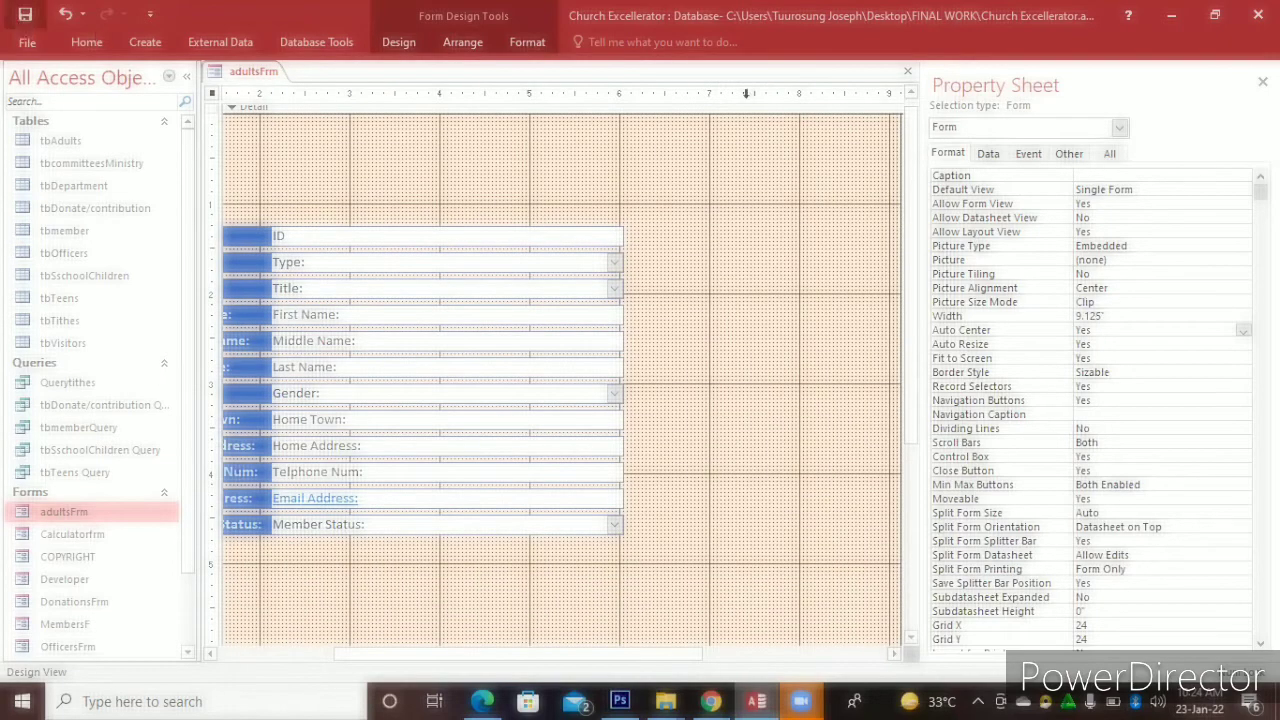
left_click(906, 74)
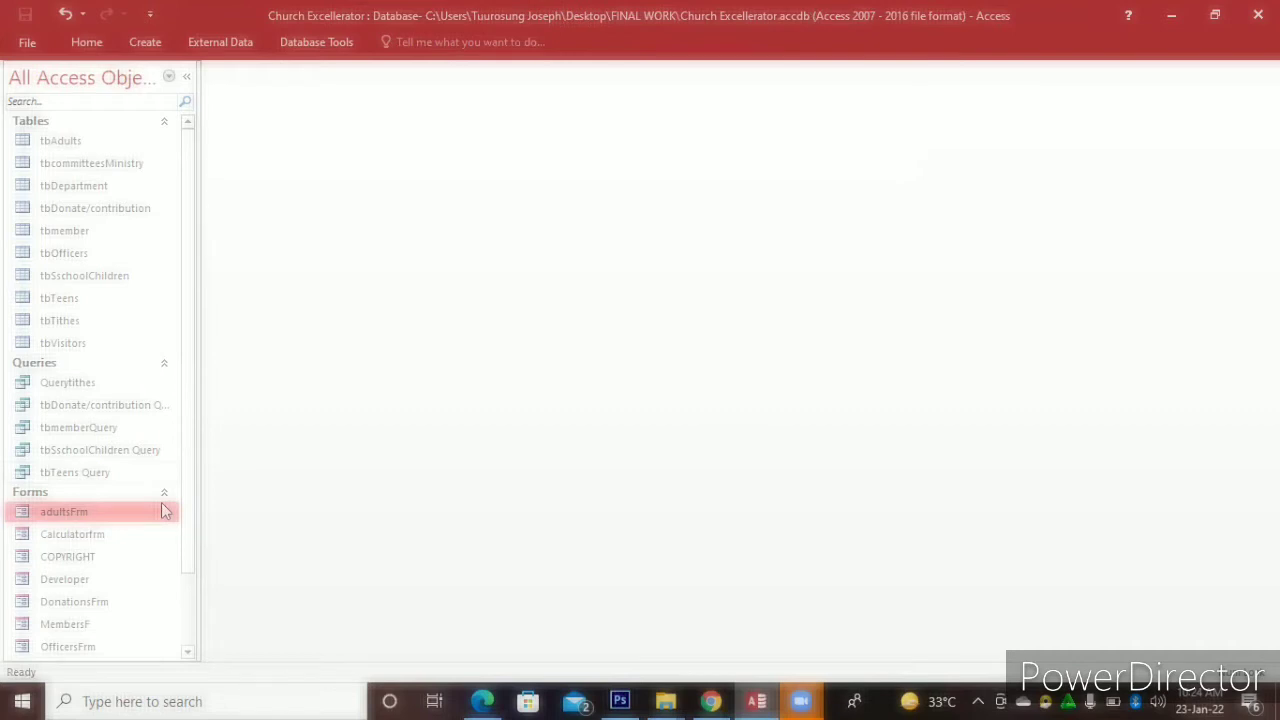
Reopen adultsFrm to check its new size, then return to Design View and select the Detail section
double_click(162, 504)
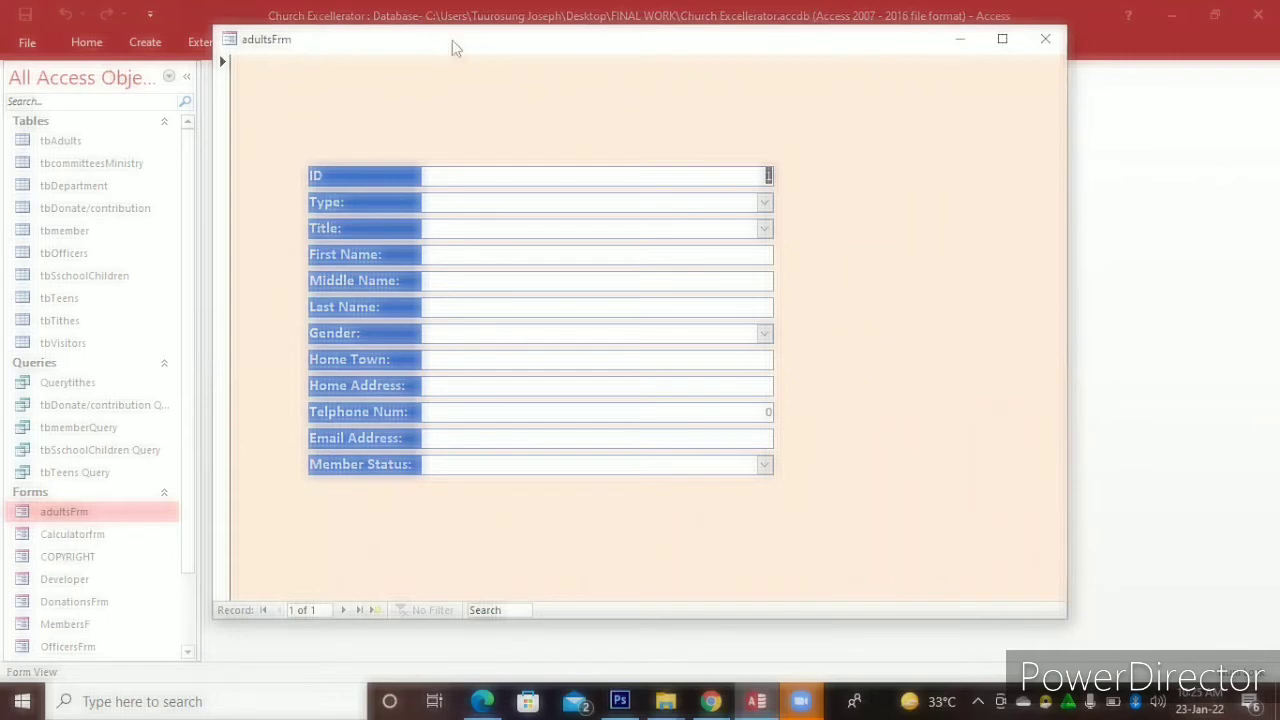
left_click_drag(452, 40, 410, 34)
right_click(467, 47)
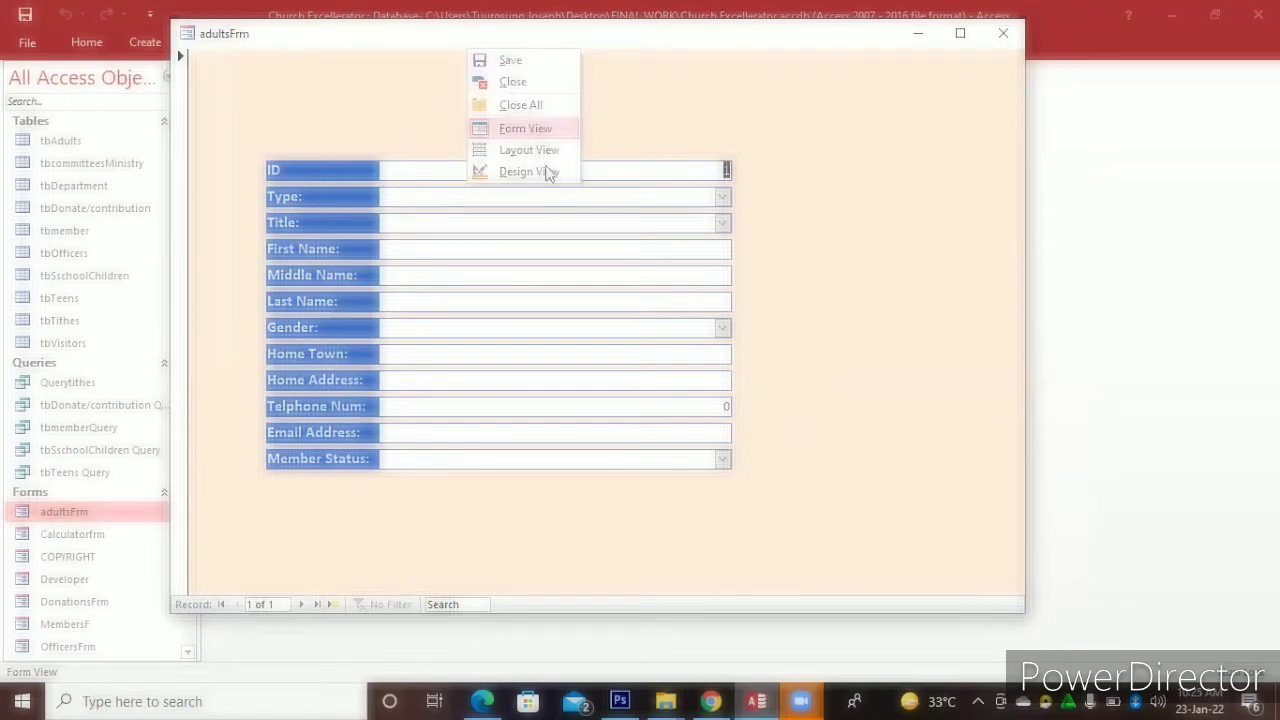
left_click(549, 172)
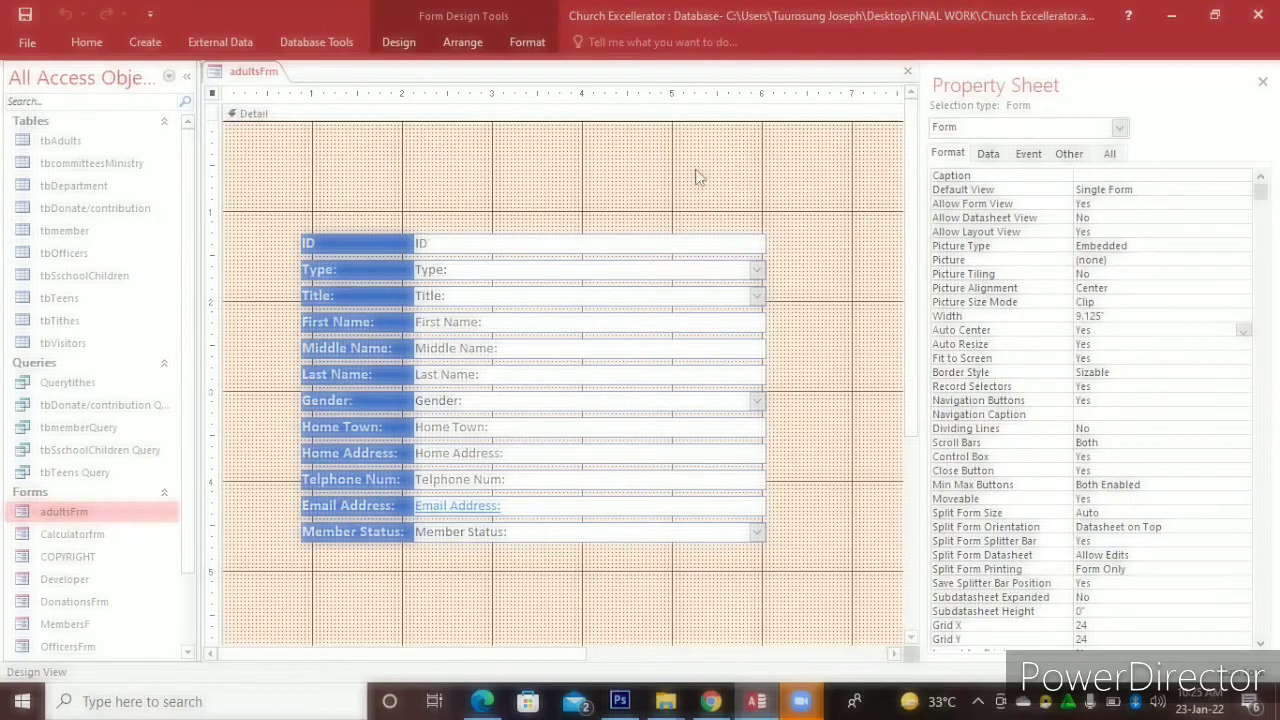
left_click(698, 177)
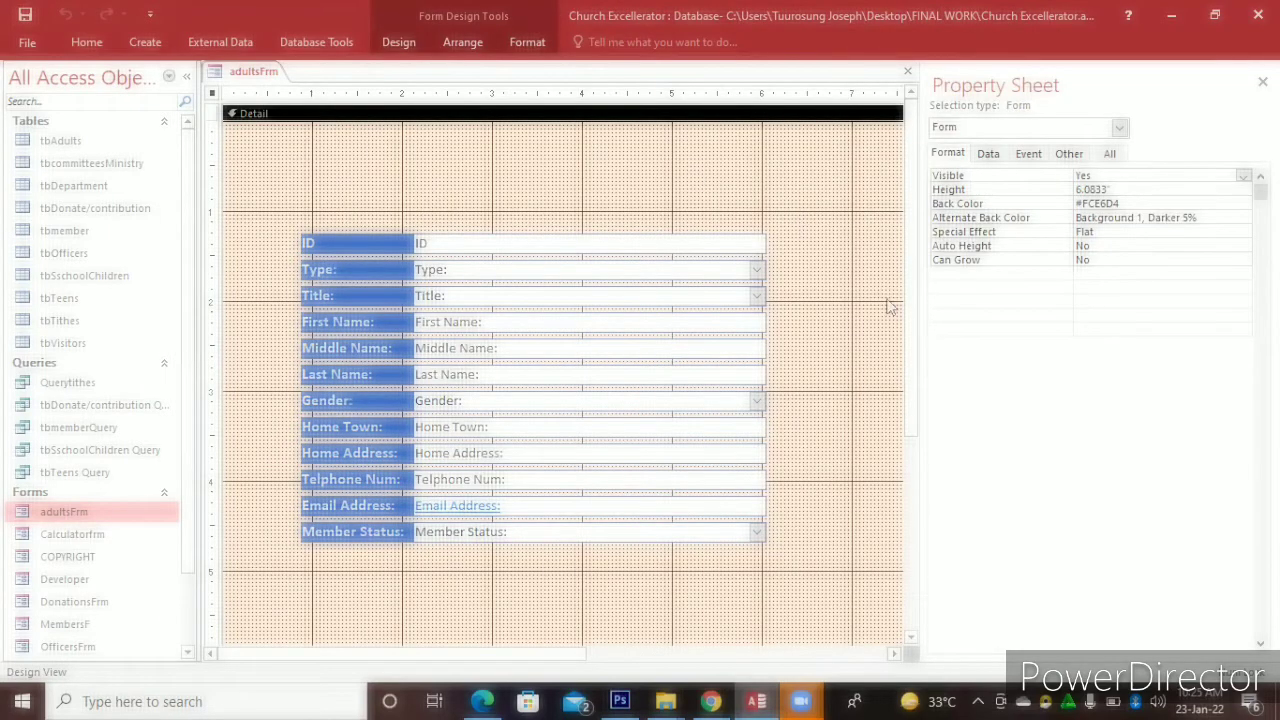
Change the Detail section background to purple
right_click(698, 175)
mouse_move(860, 252)
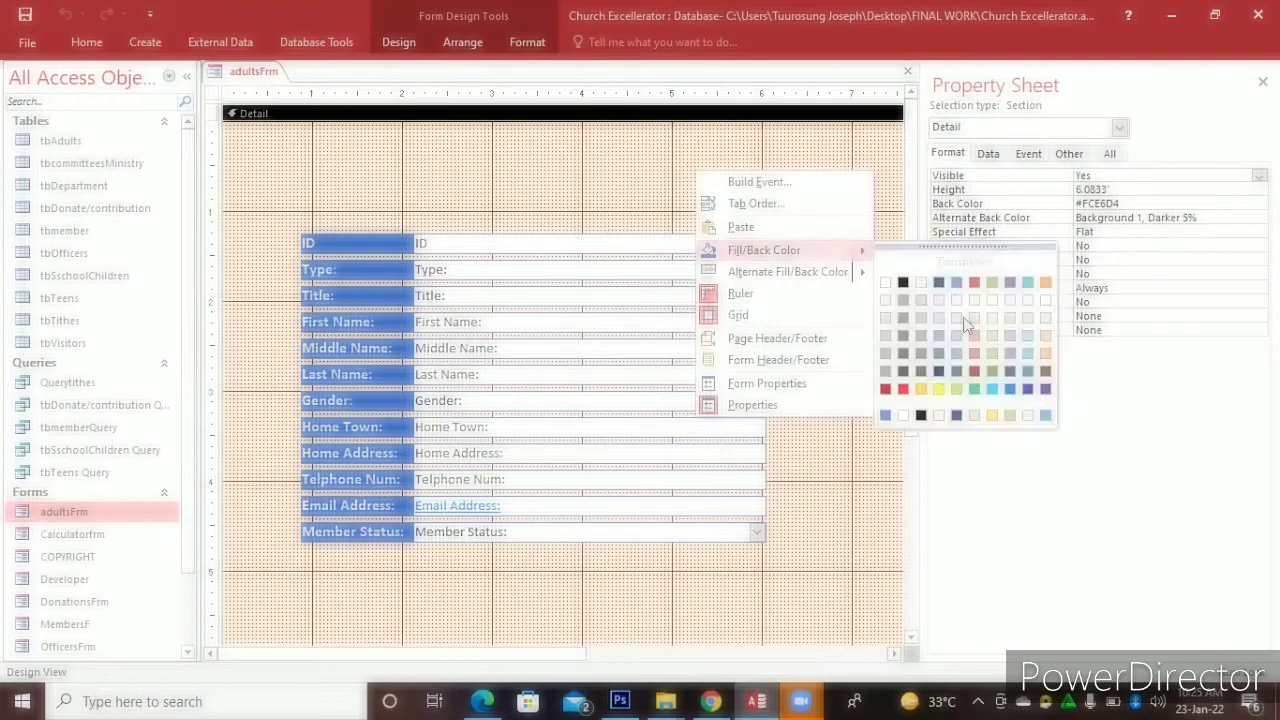
left_click(1046, 389)
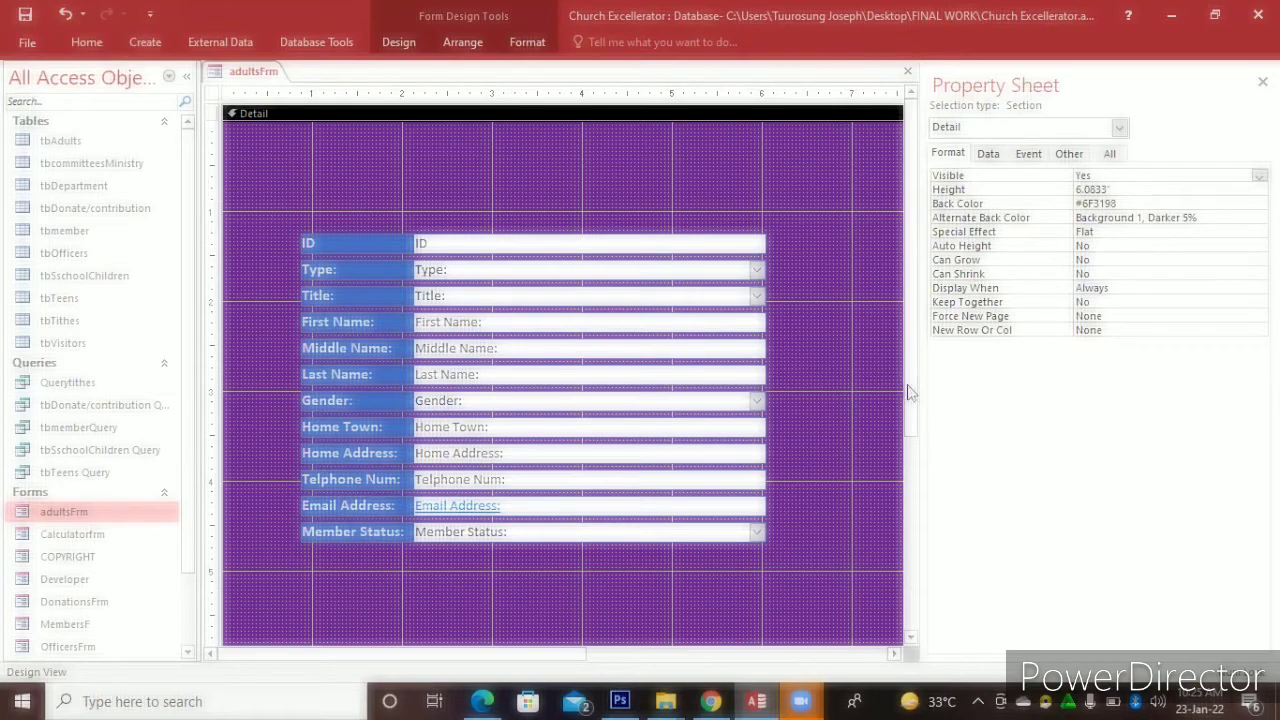
Shorten the Detail section below the fields, save the form, and open it to preview
scroll(705, 578, "down", 2)
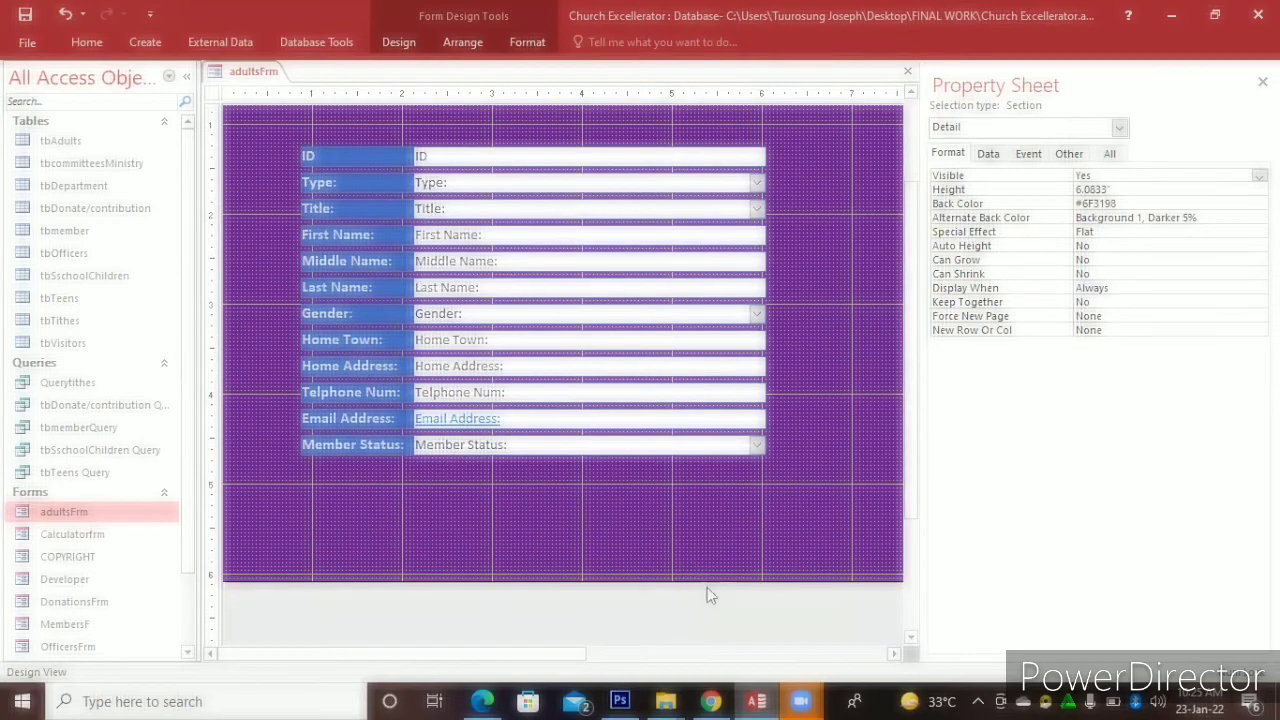
left_click_drag(705, 581, 692, 512)
scroll(692, 512, "right", 2)
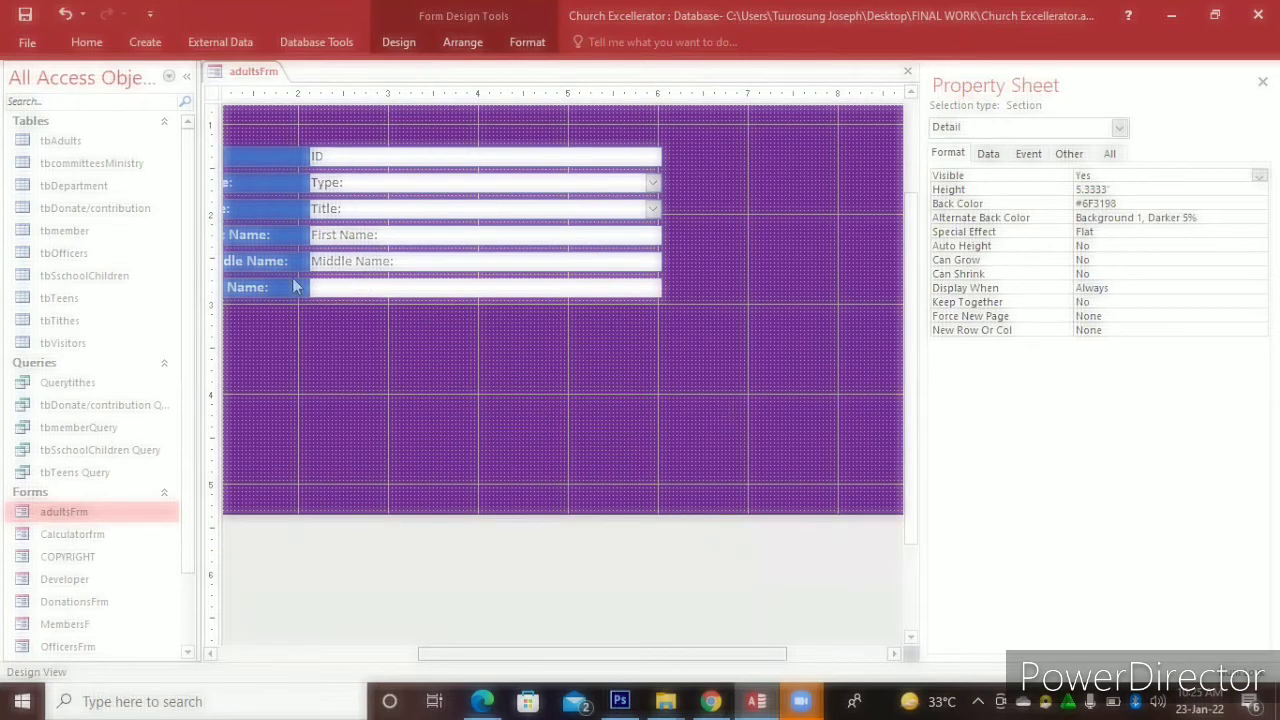
left_click(19, 14)
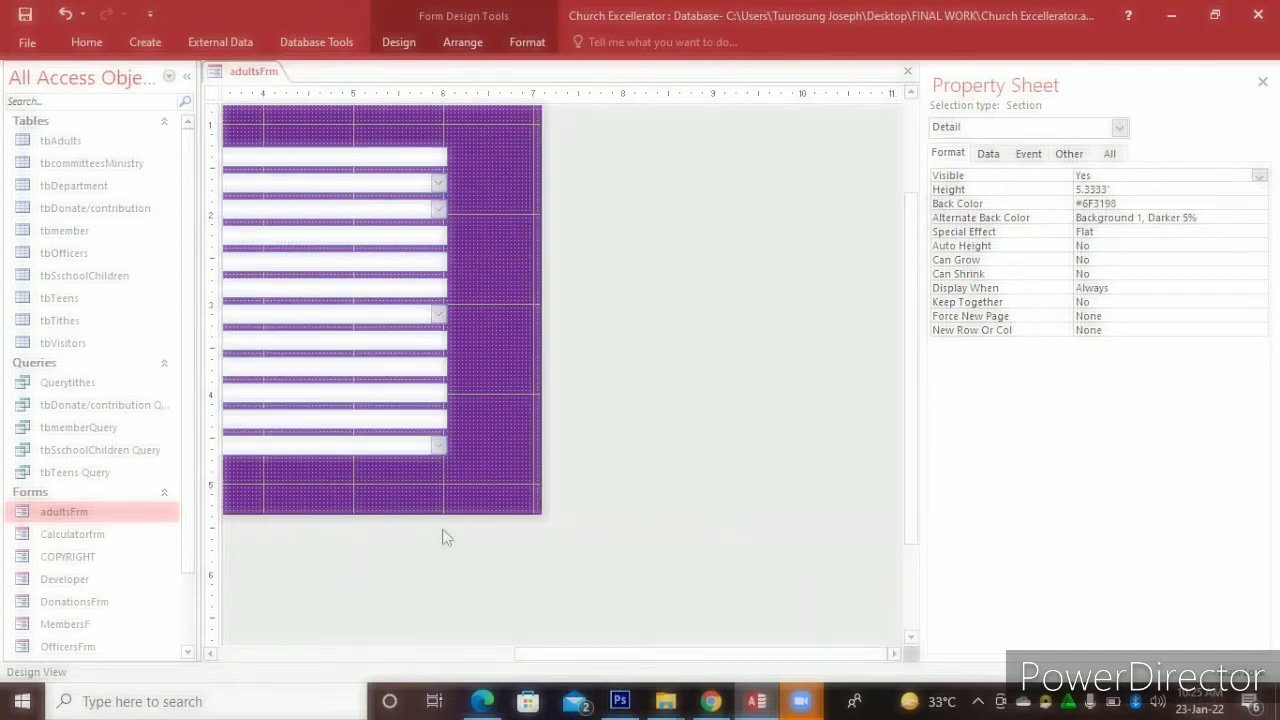
double_click(158, 515)
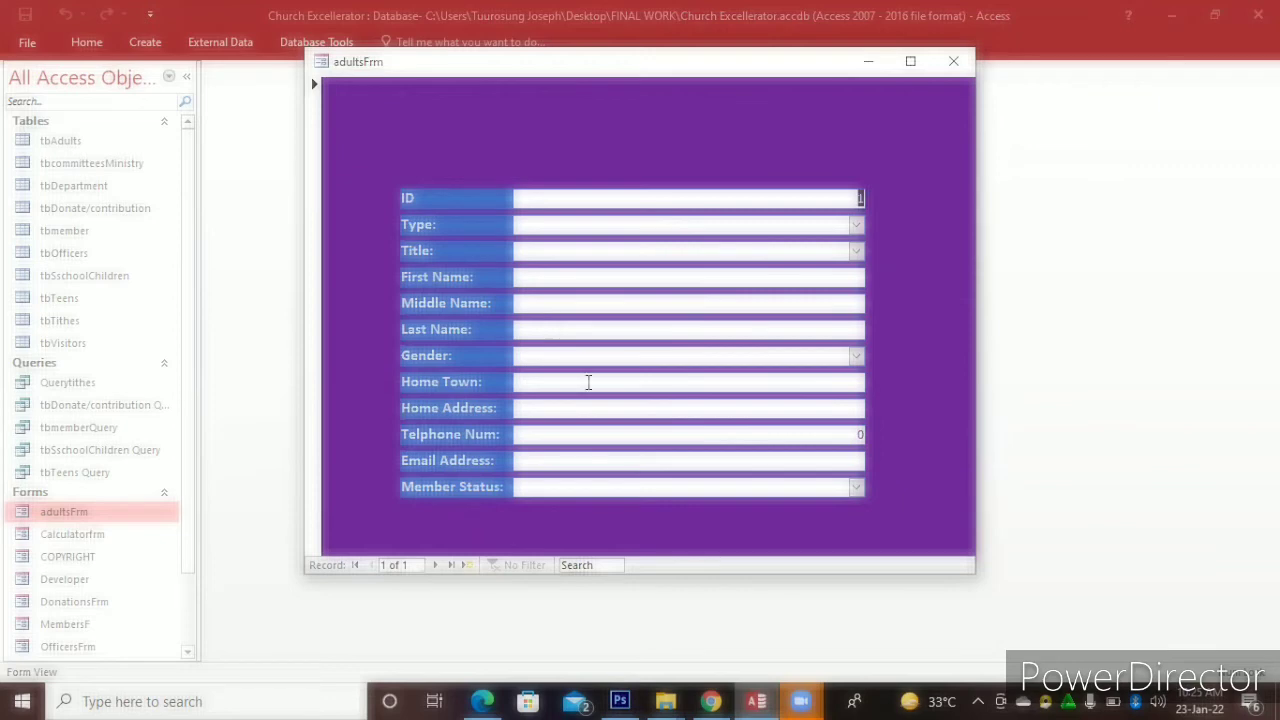
Switch adultsFrm back to Design View, select all labels and fields, and raise the Detail bottom edge
right_click(558, 120)
left_click(607, 172)
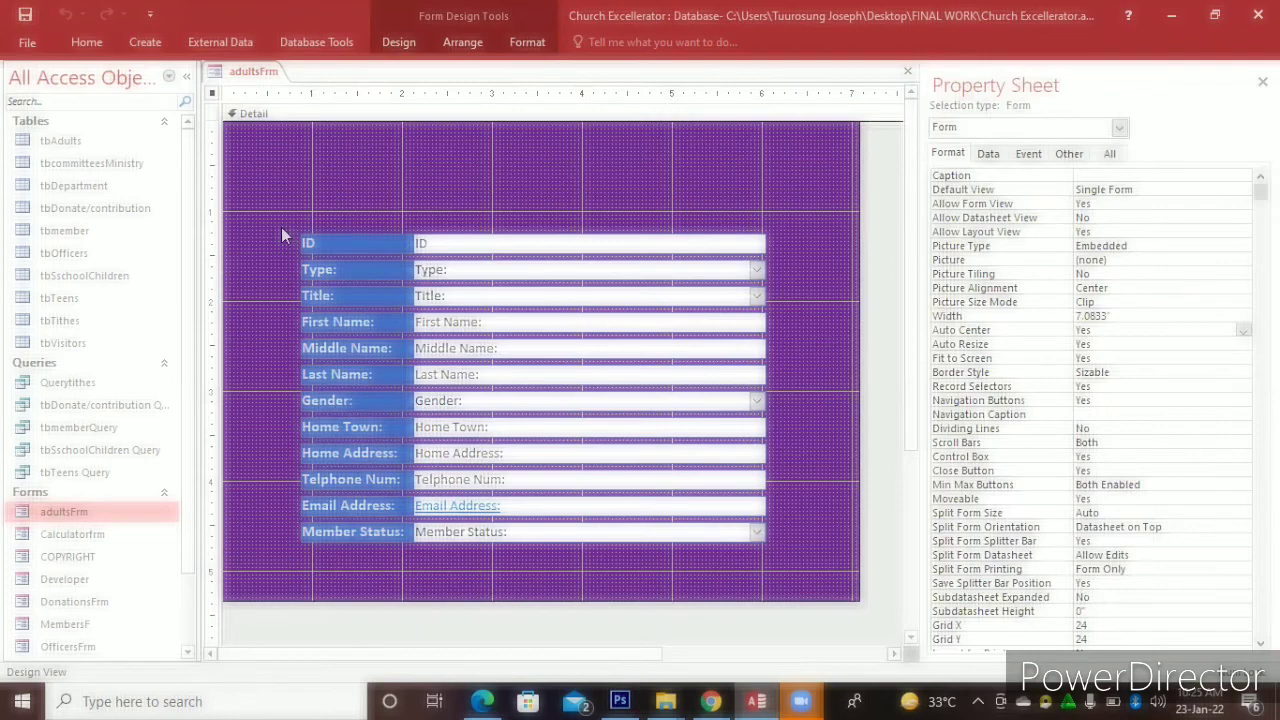
left_click_drag(281, 227, 747, 416)
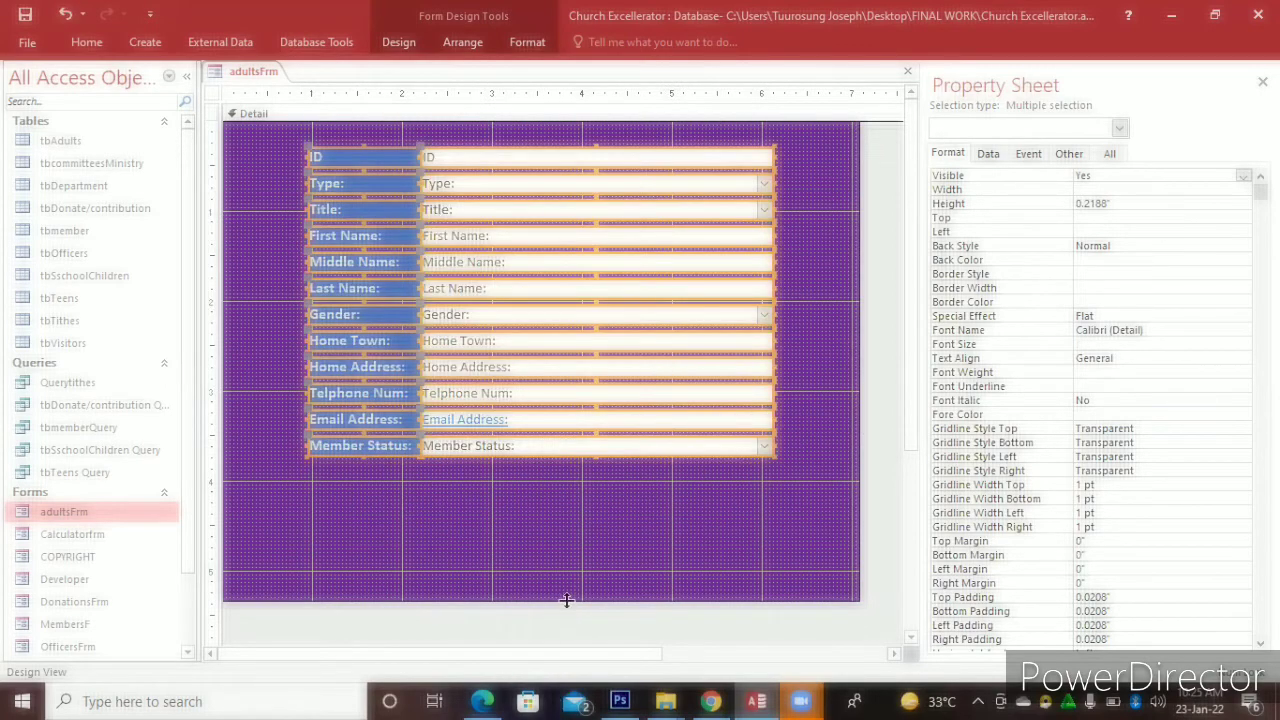
left_click_drag(572, 509, 572, 509)
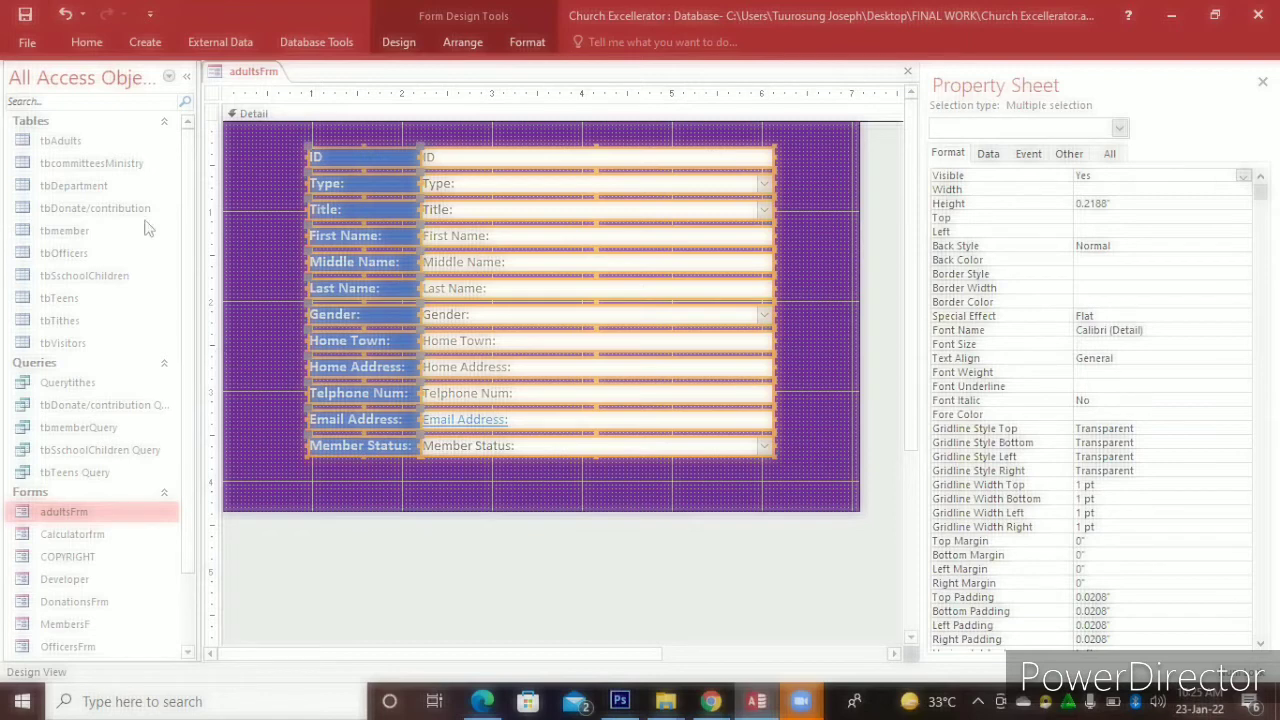
Save adultsFrm, close its design and open it in Form View to preview
left_click(26, 20)
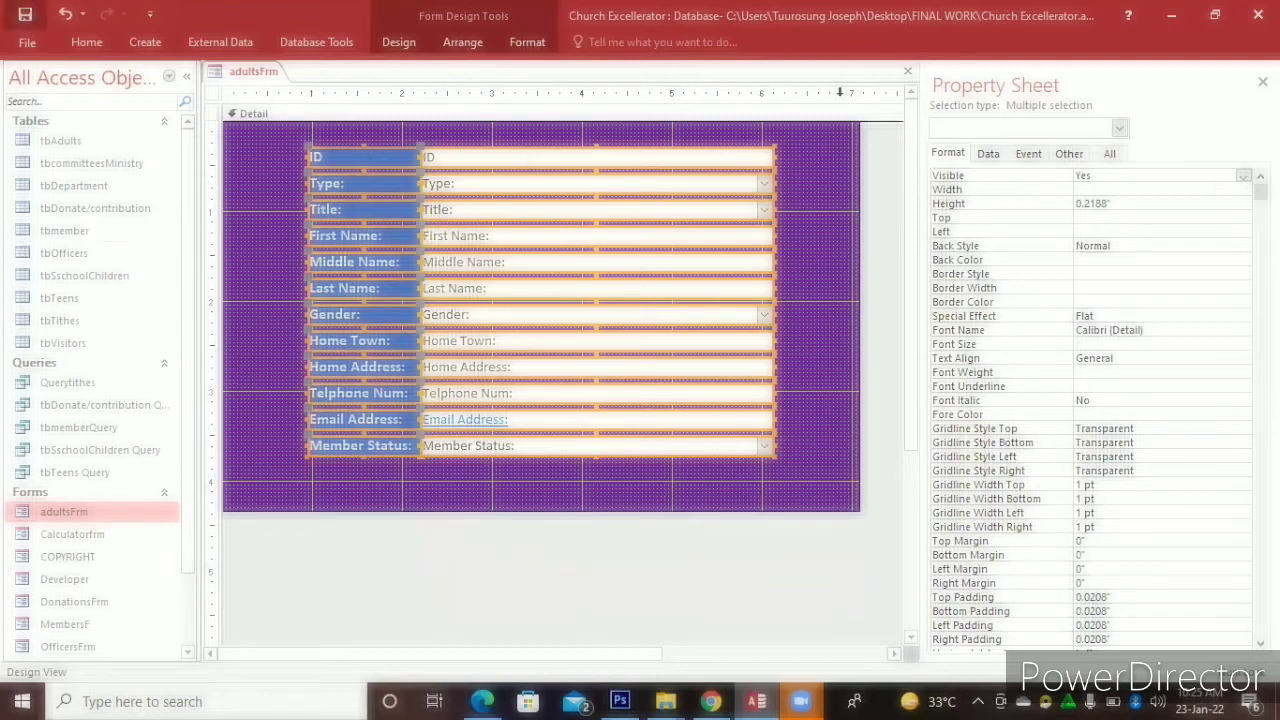
left_click(906, 72)
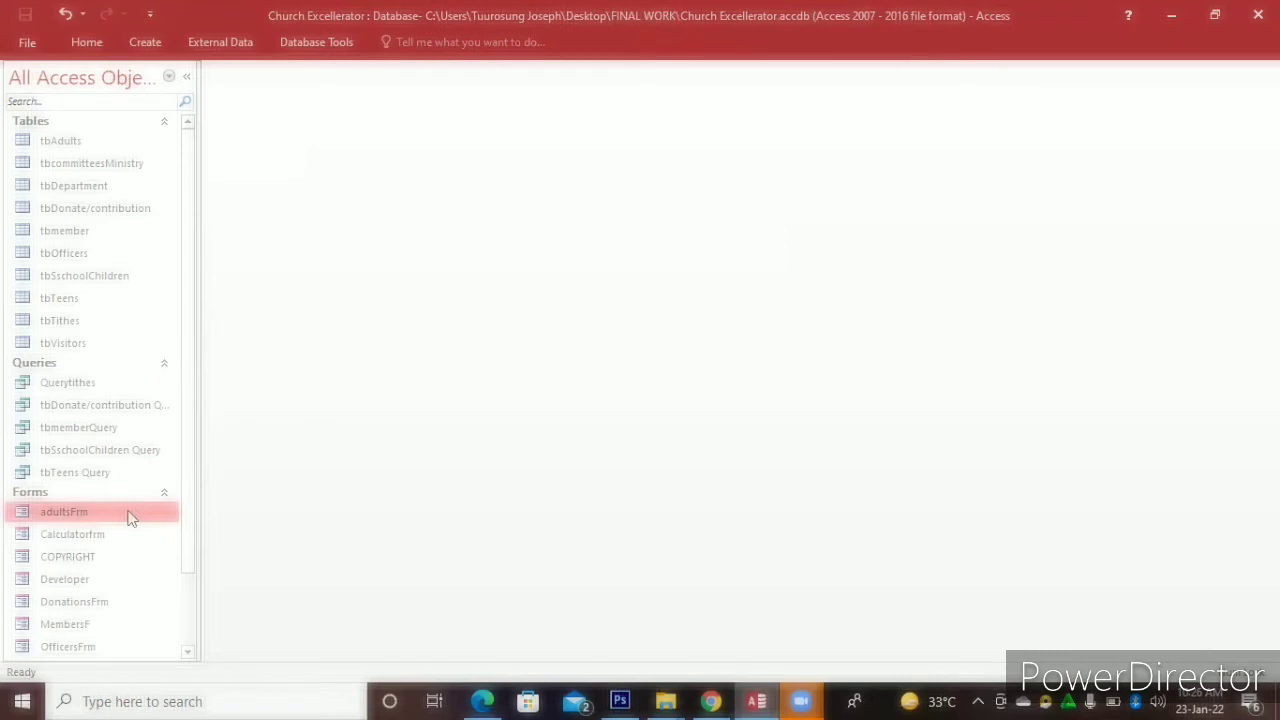
double_click(129, 516)
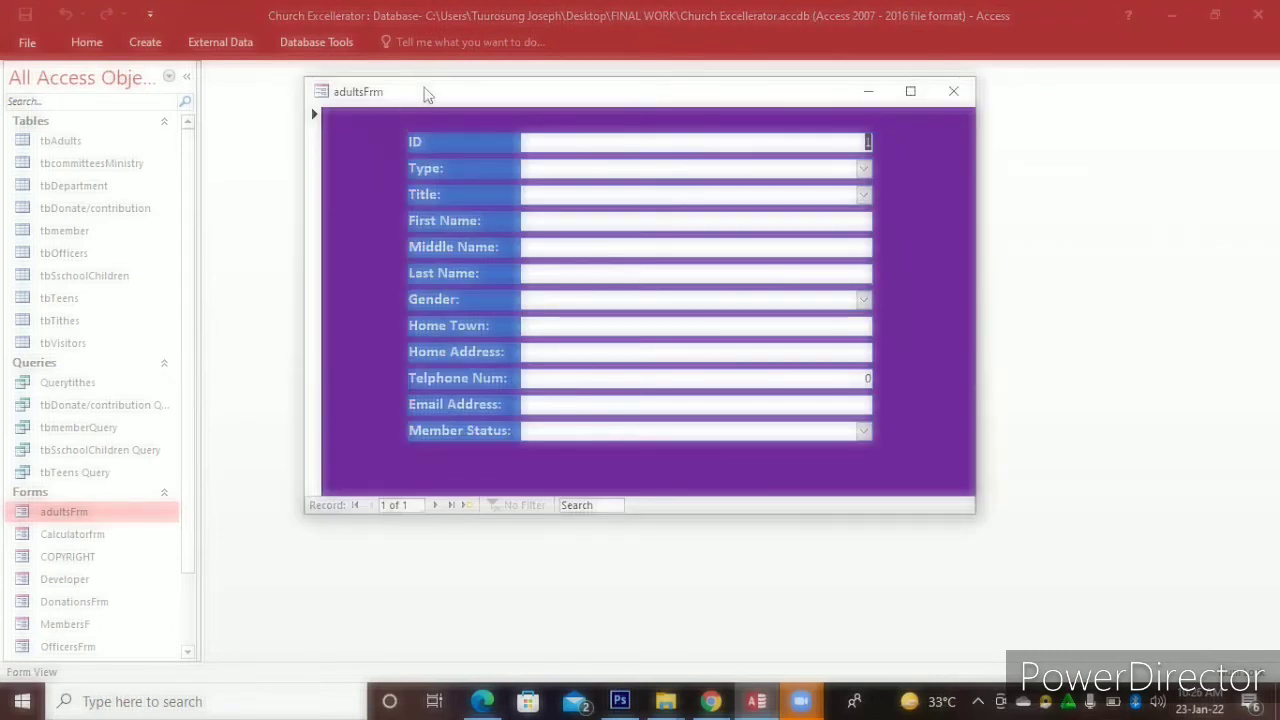
left_click_drag(467, 83, 511, 77)
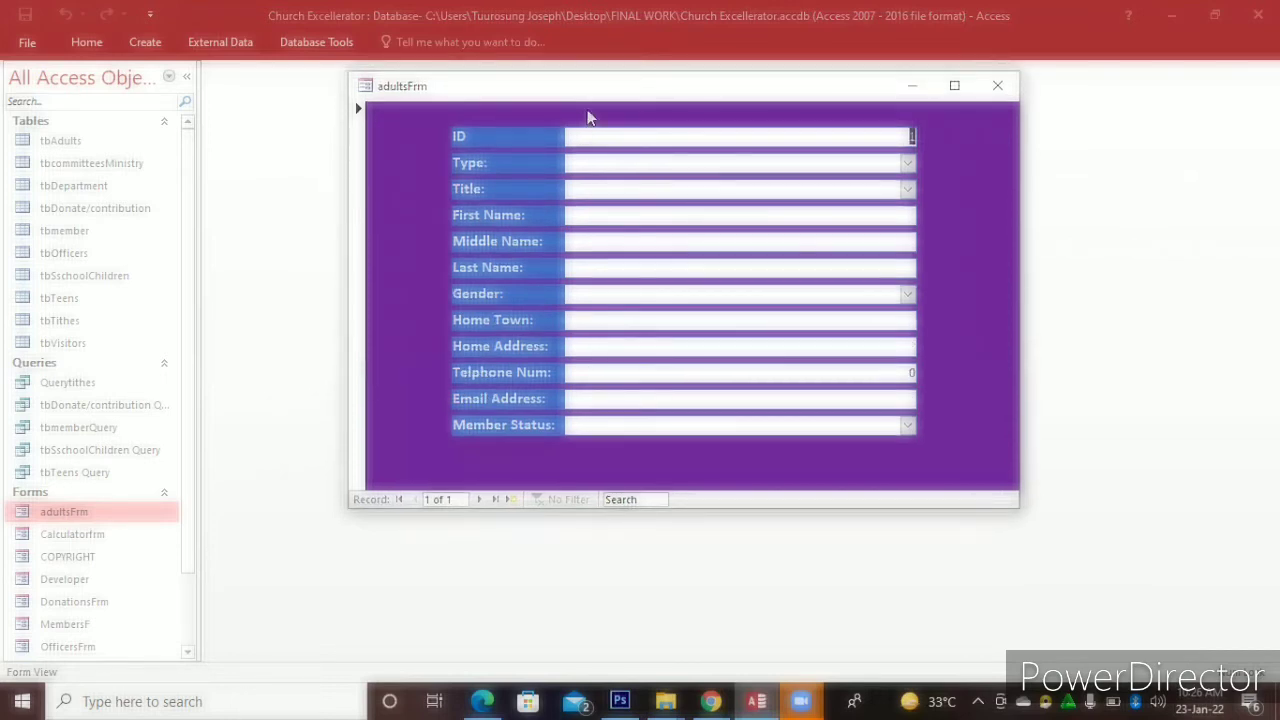
Switch adultsFrm back to Design View with the Design ribbon tools showing
right_click(588, 118)
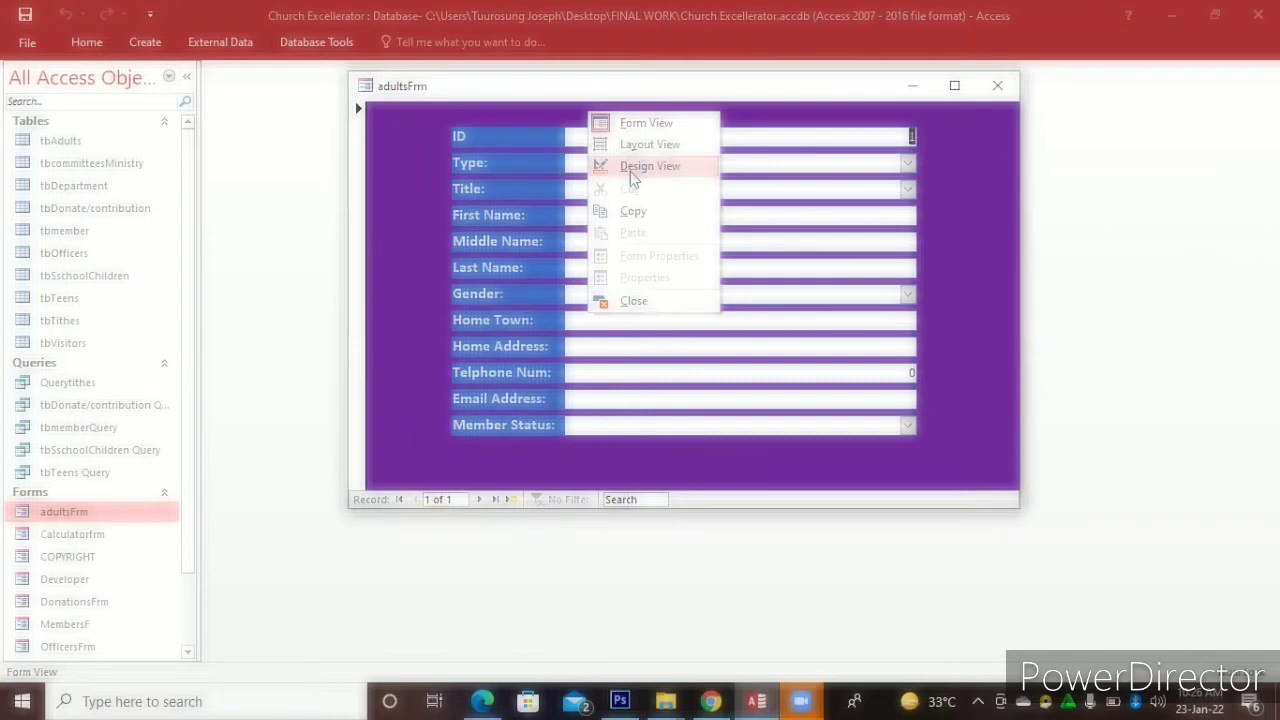
left_click(630, 170)
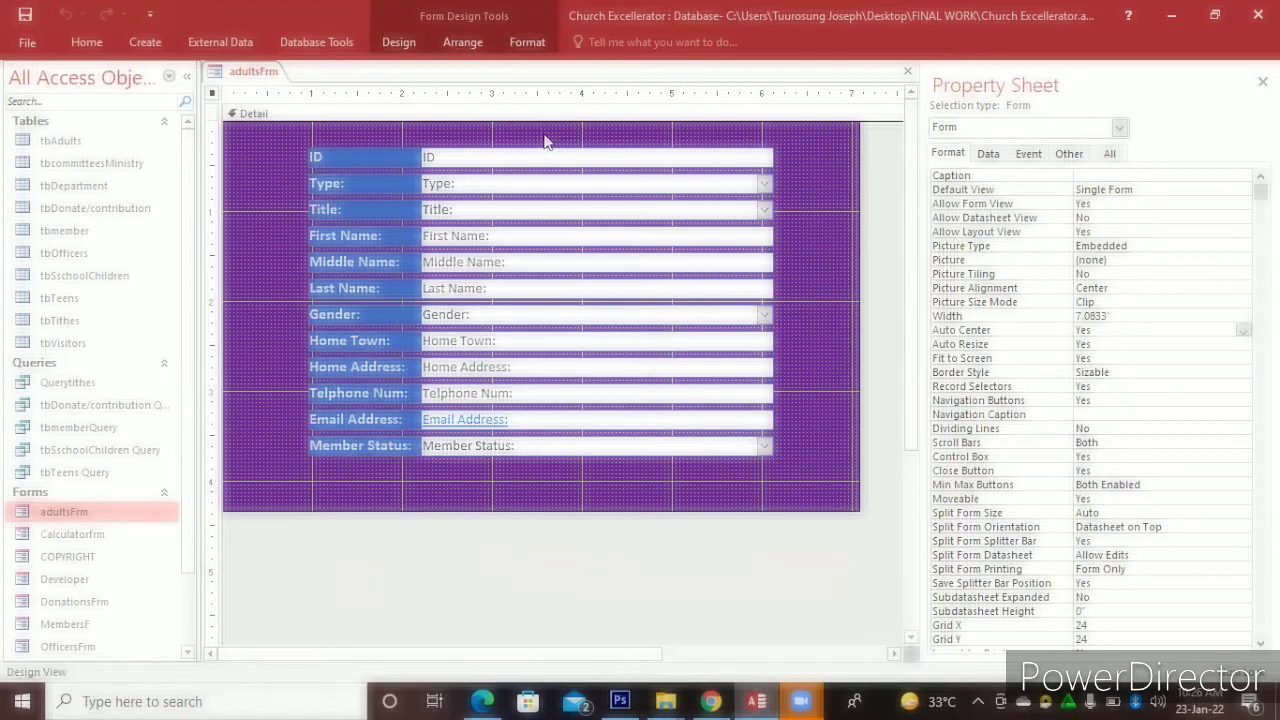
left_click(400, 43)
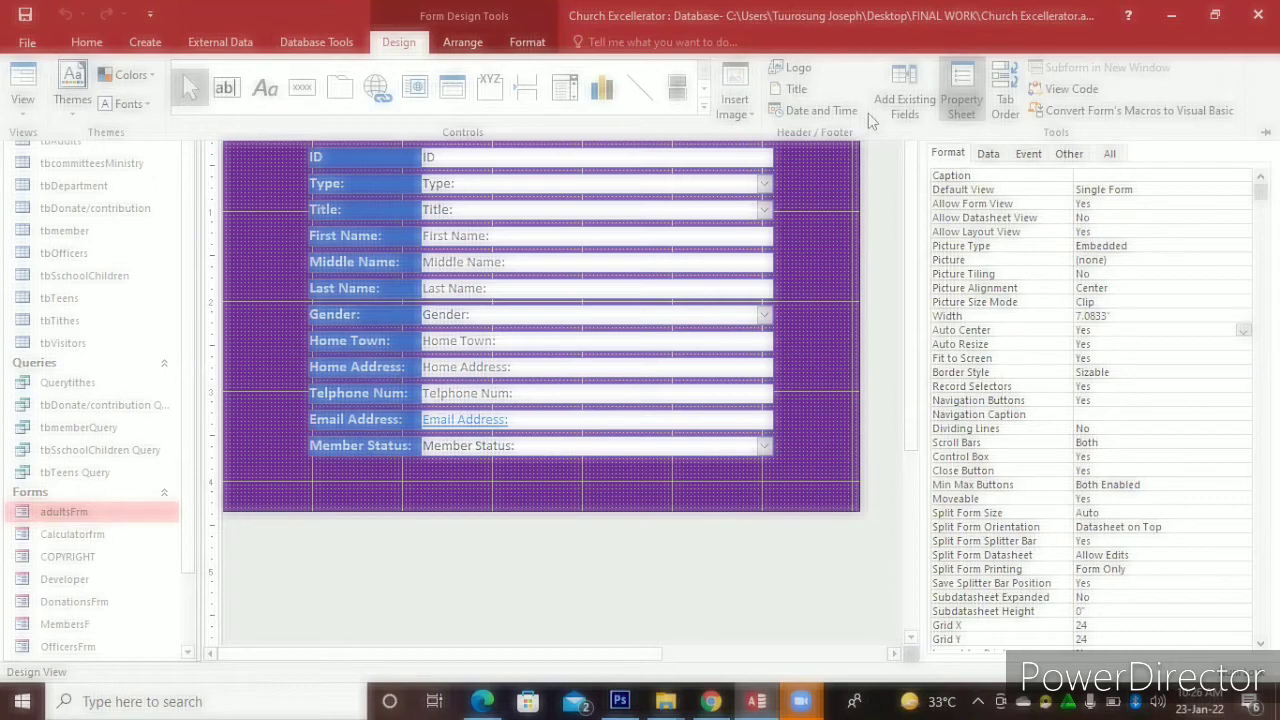
Add a header title, widen it across the form, and change its text to 'ADULTS ENTRY FORM'
left_click(793, 90)
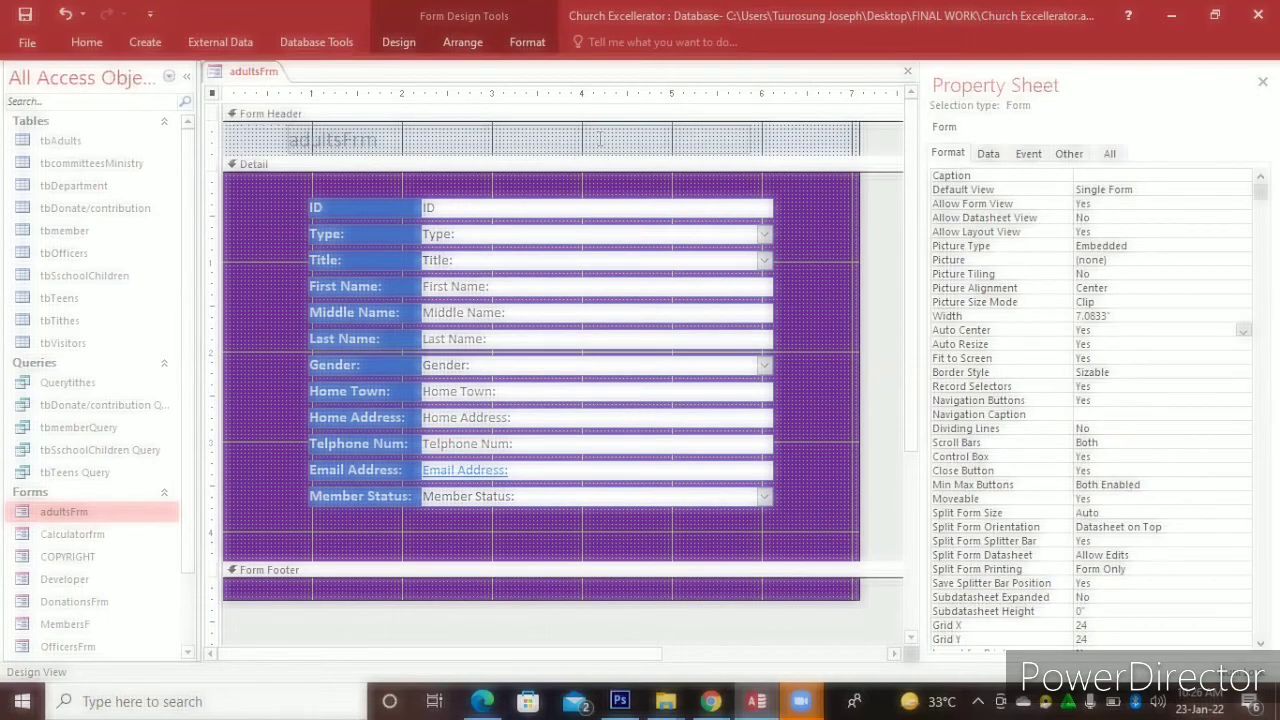
left_click(740, 145)
left_click_drag(750, 140, 857, 146)
left_click(298, 138)
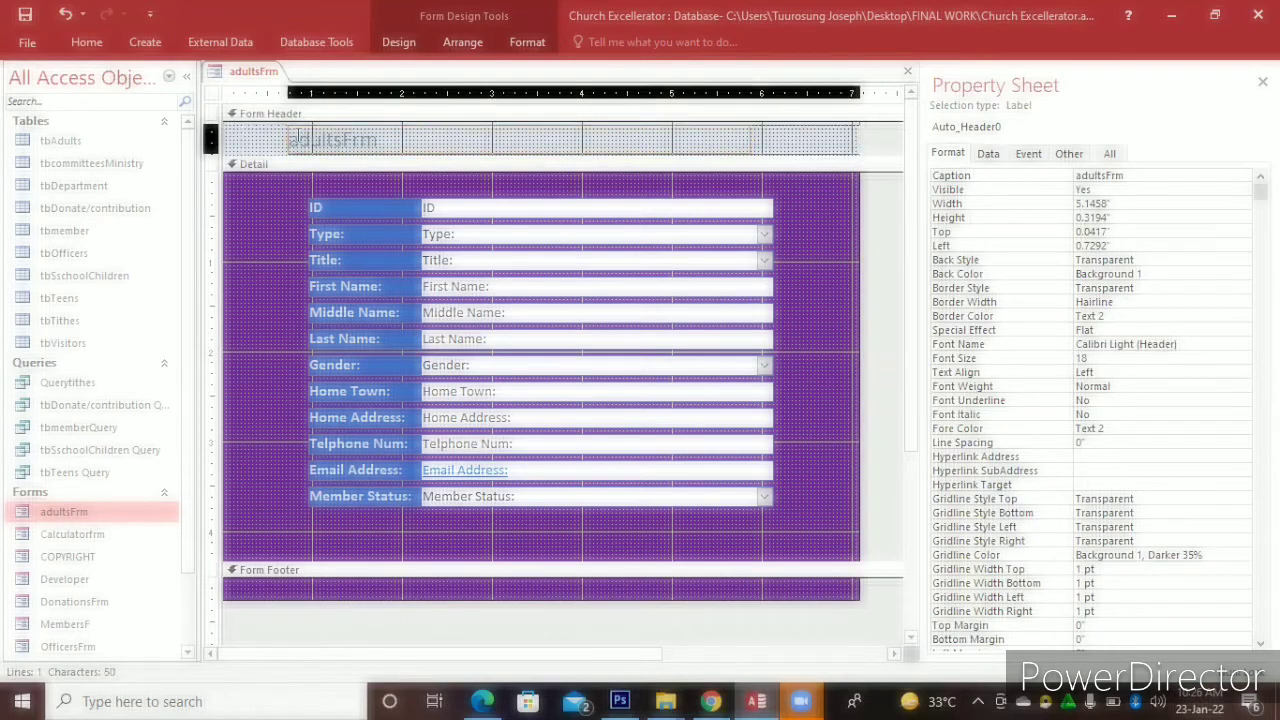
left_click(375, 143)
double_click(375, 143)
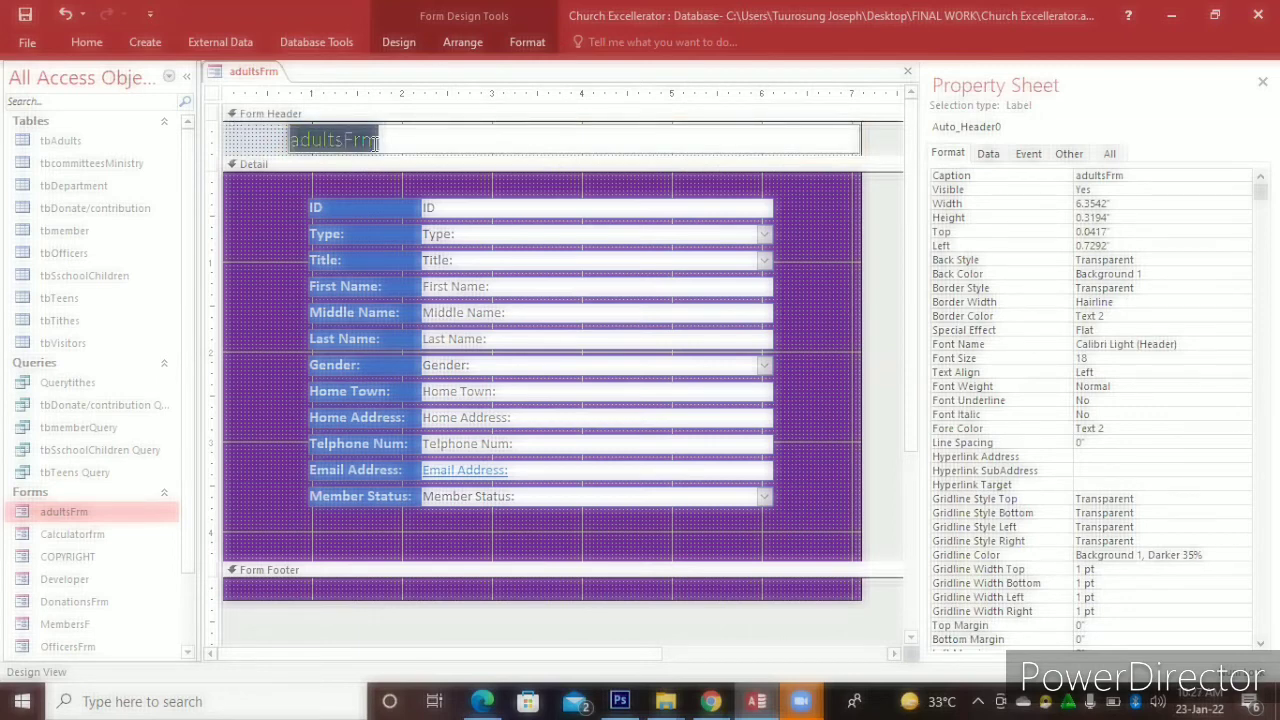
type("AD")
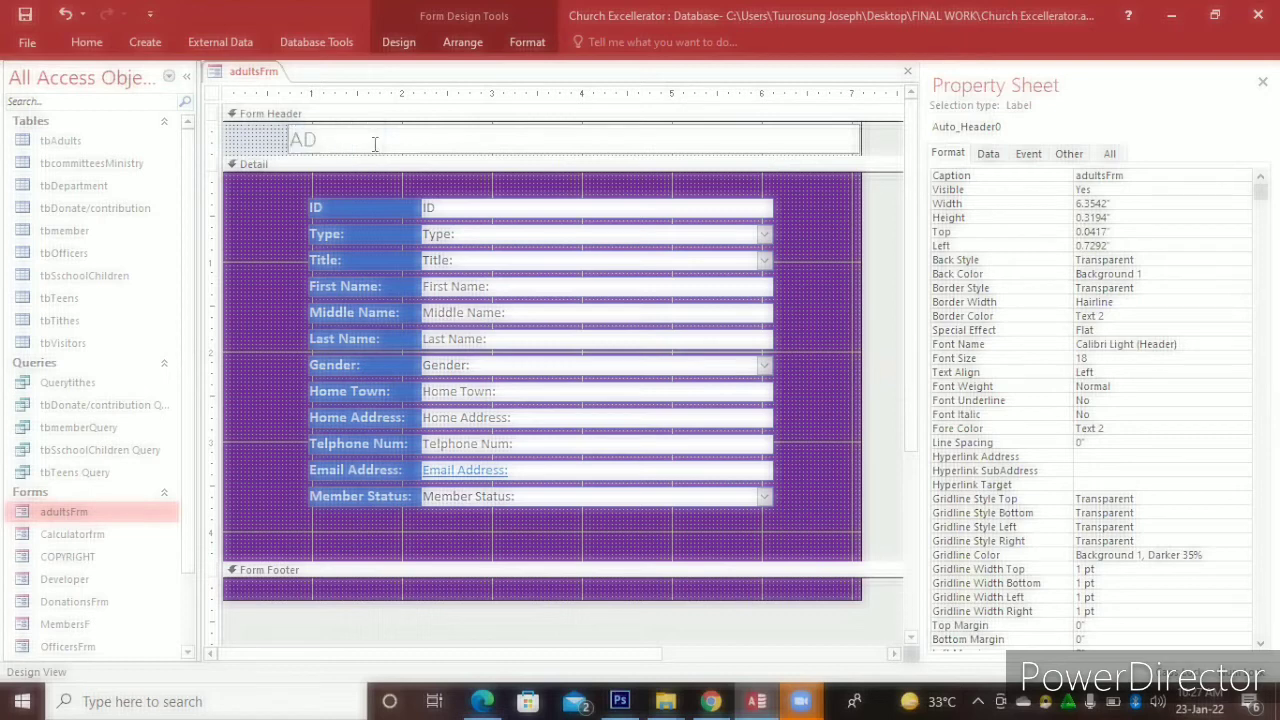
type("ULTS ENTRY FORM")
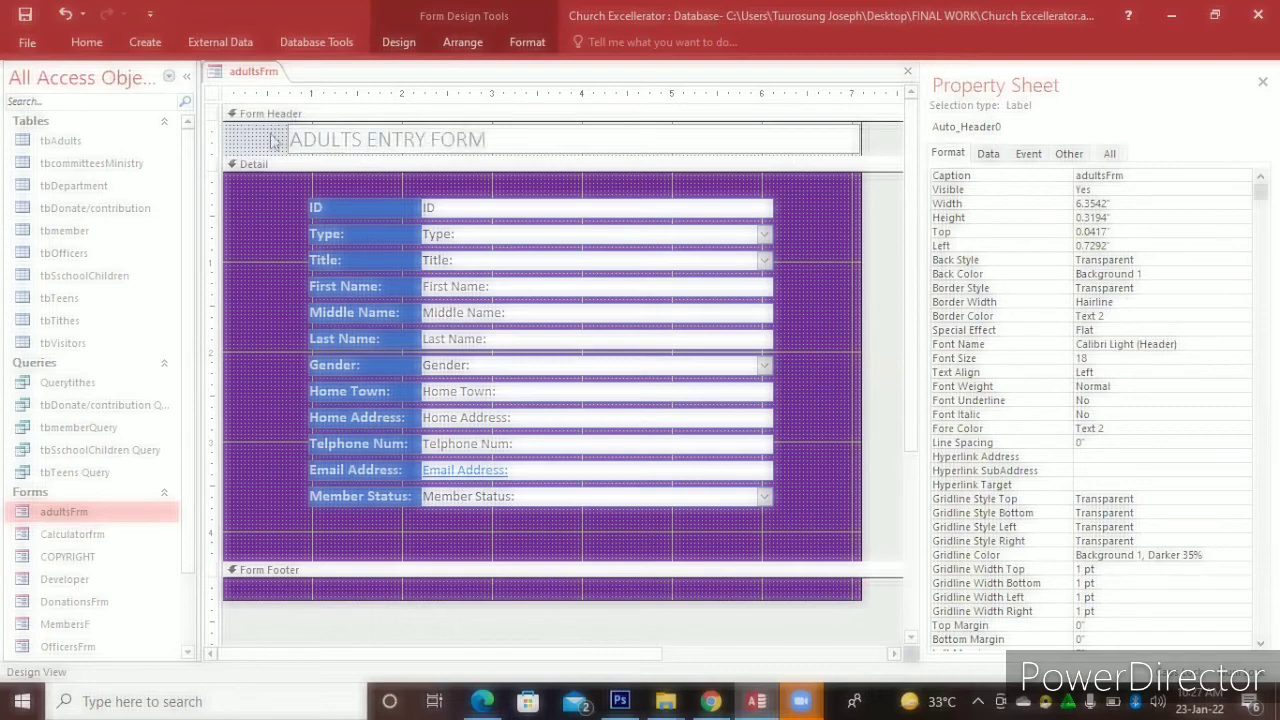
left_click(357, 142)
left_click(357, 140)
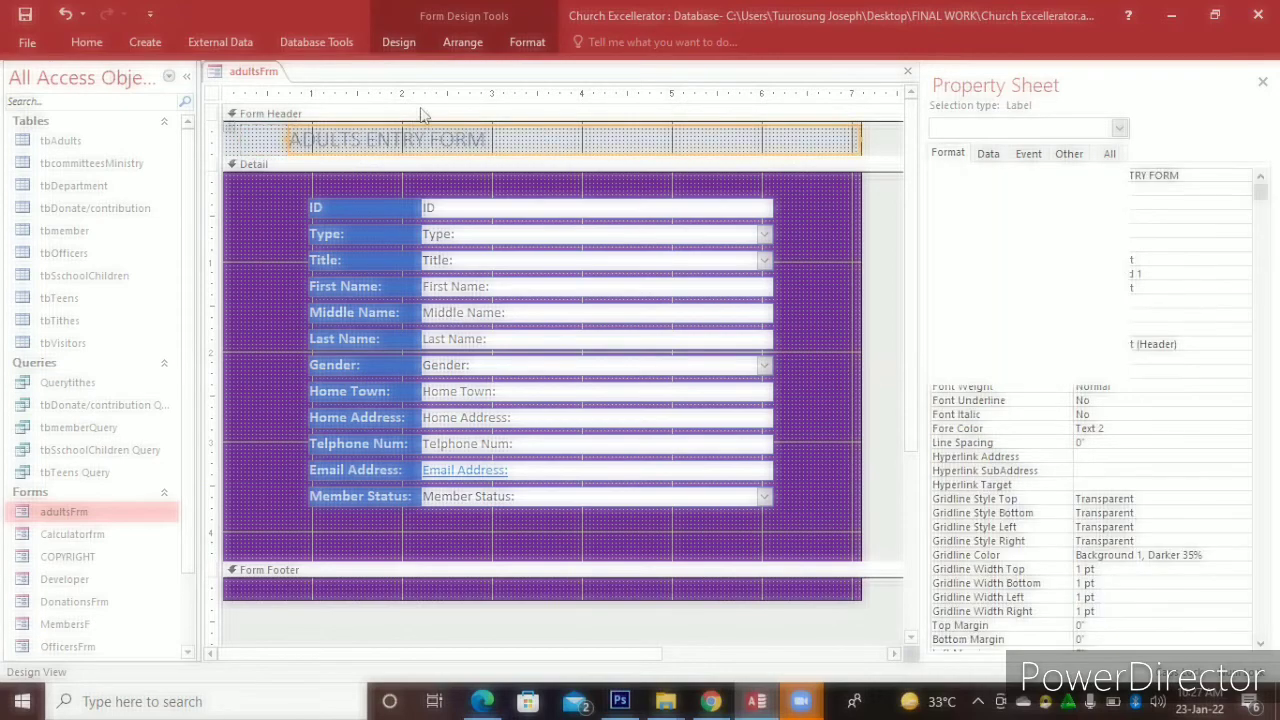
Make the title centred, bold, white on a black background, then close the design
left_click(512, 42)
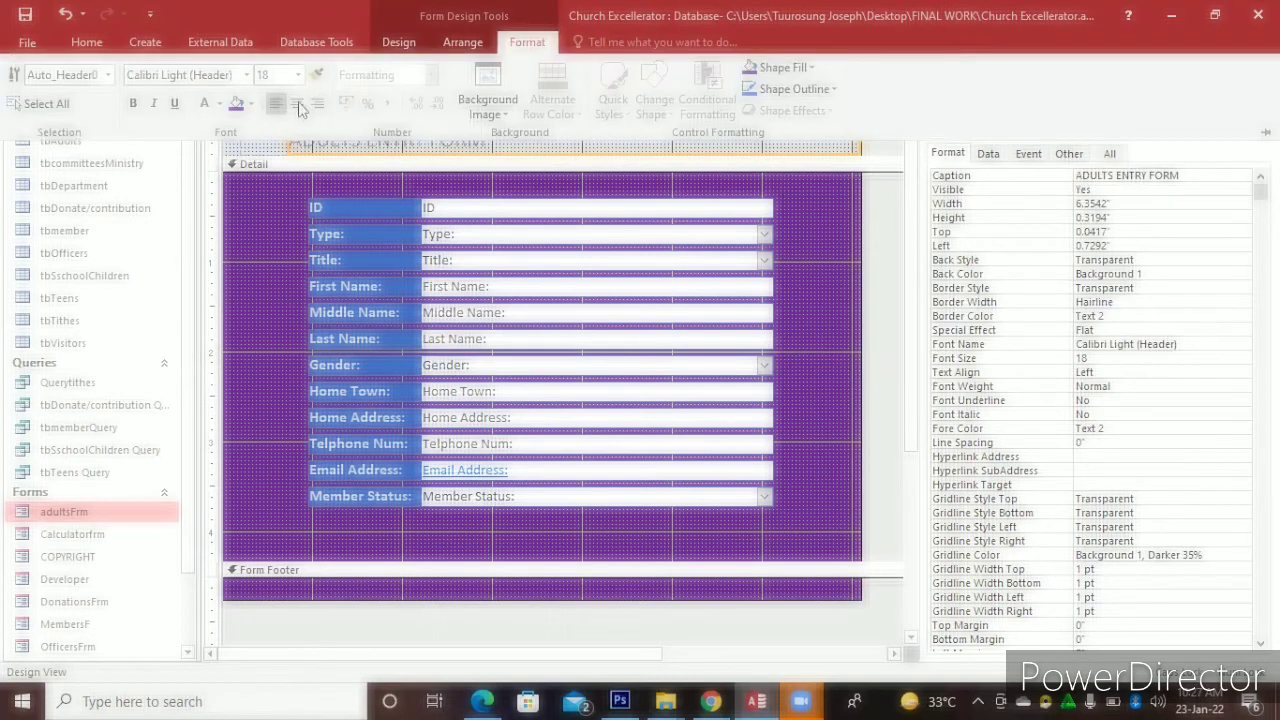
left_click(297, 105)
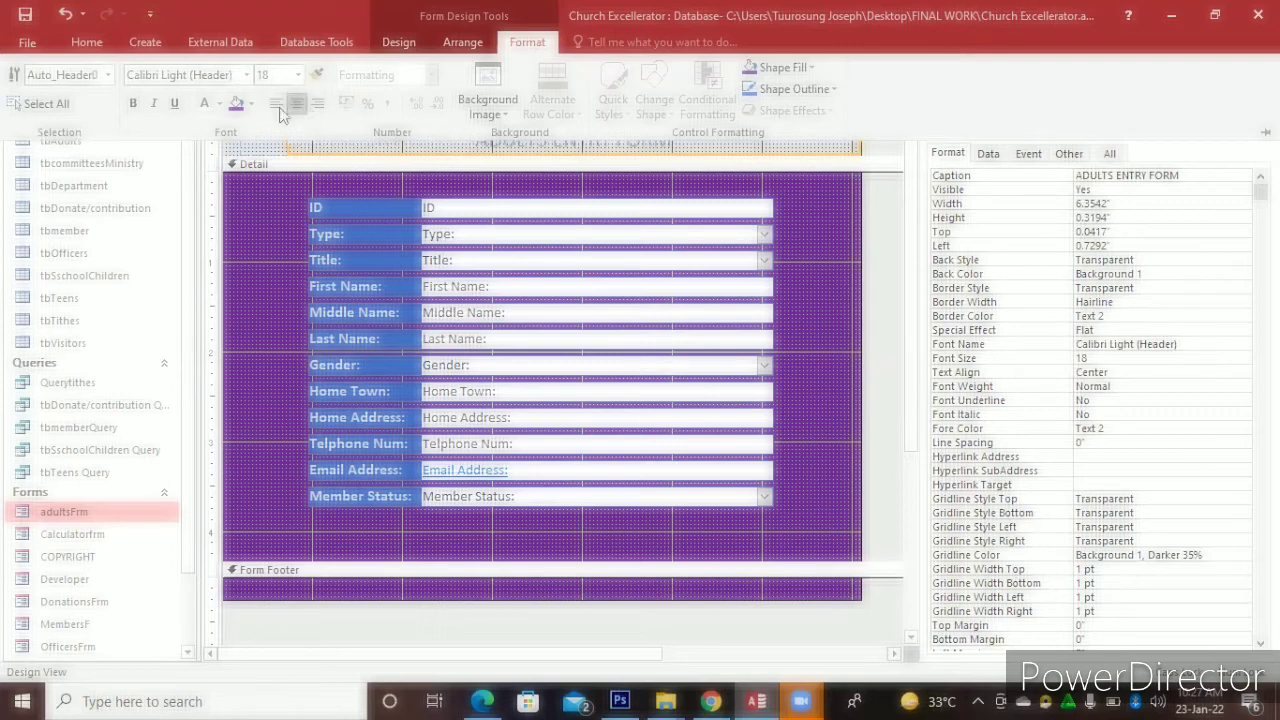
left_click(219, 104)
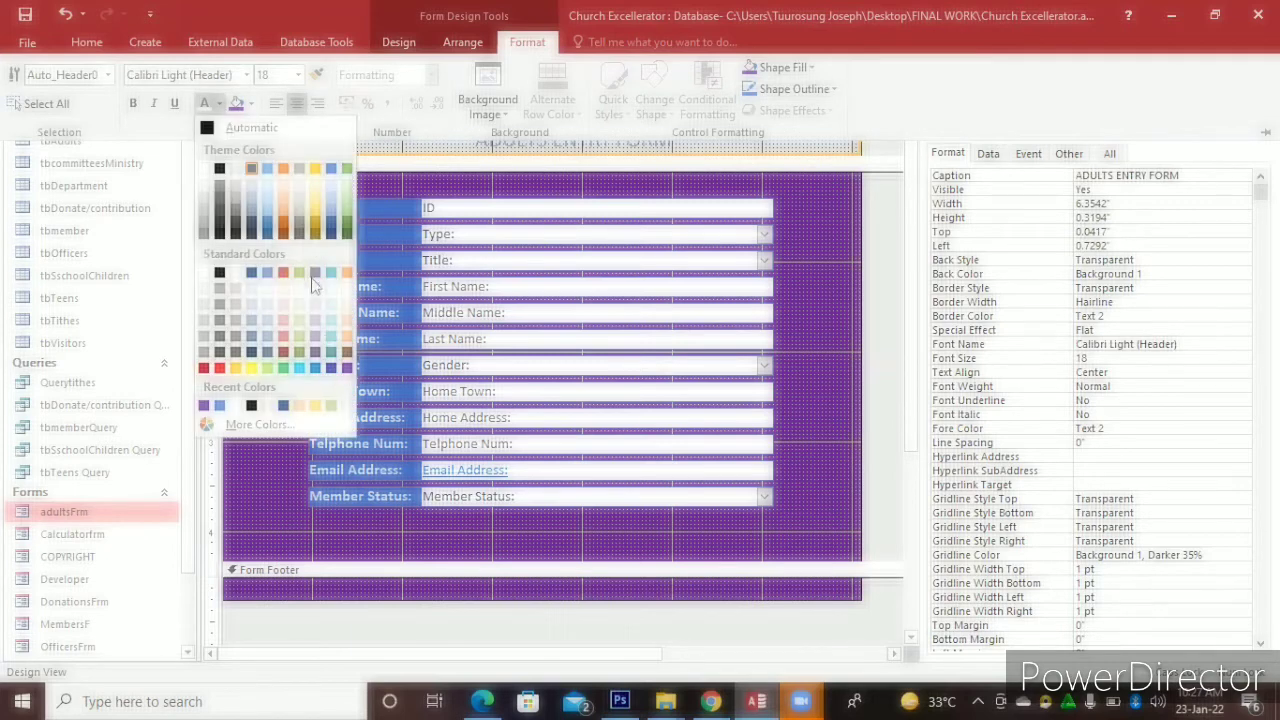
left_click(220, 368)
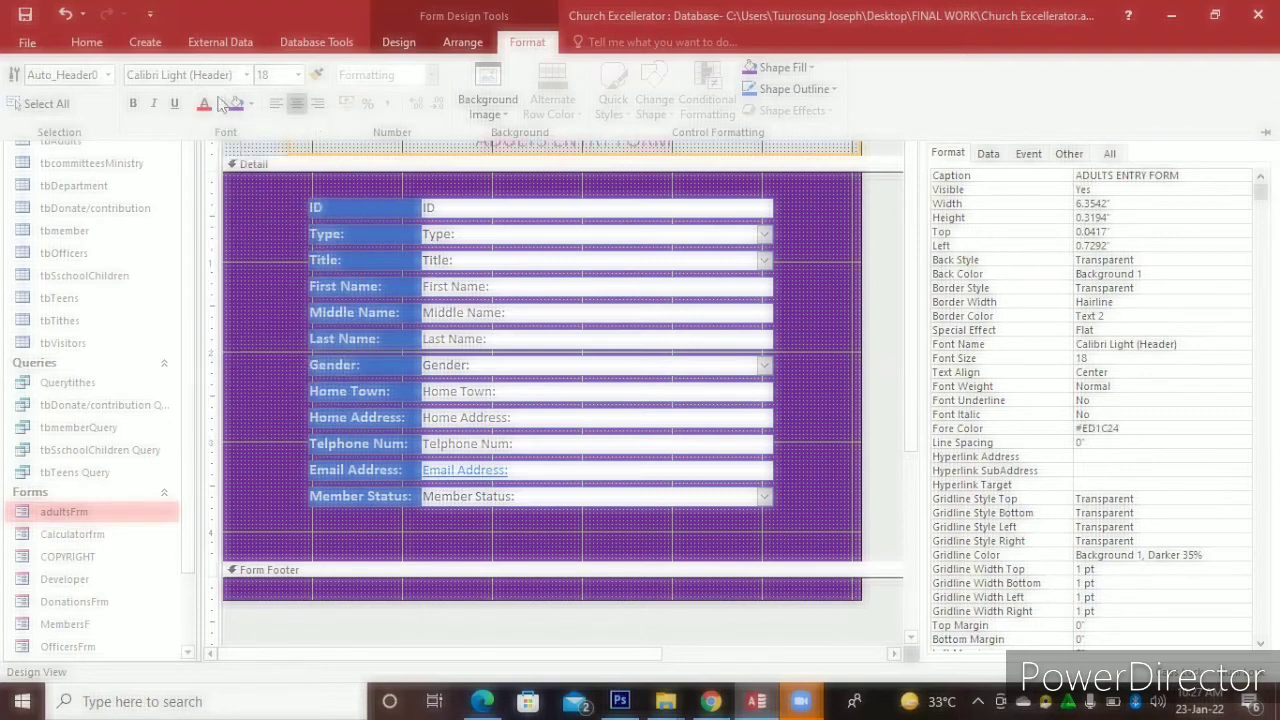
left_click(220, 104)
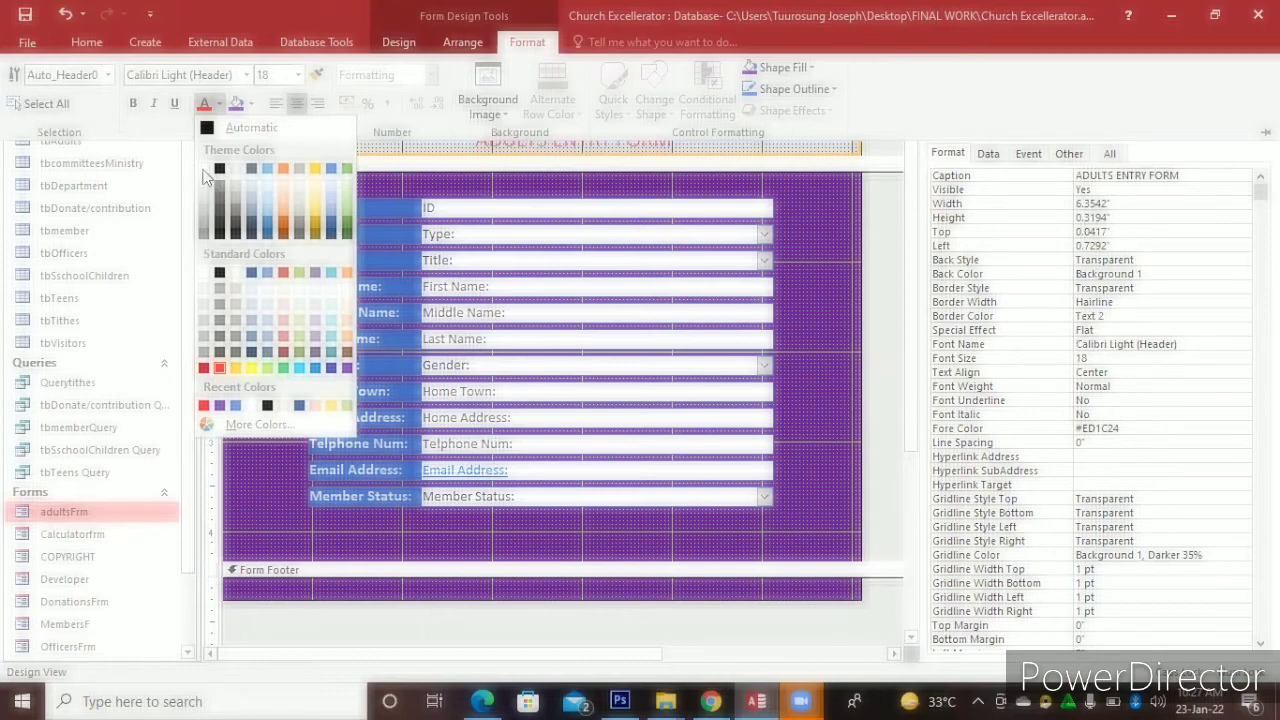
left_click(204, 168)
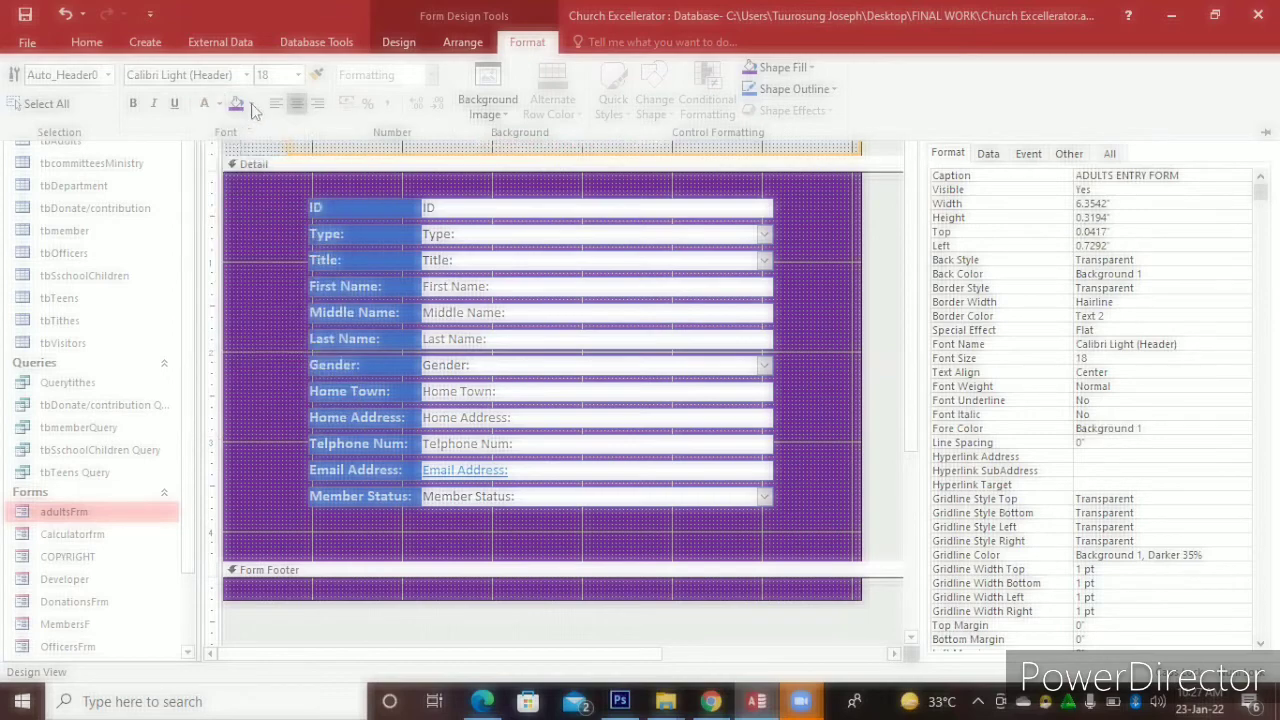
left_click(250, 103)
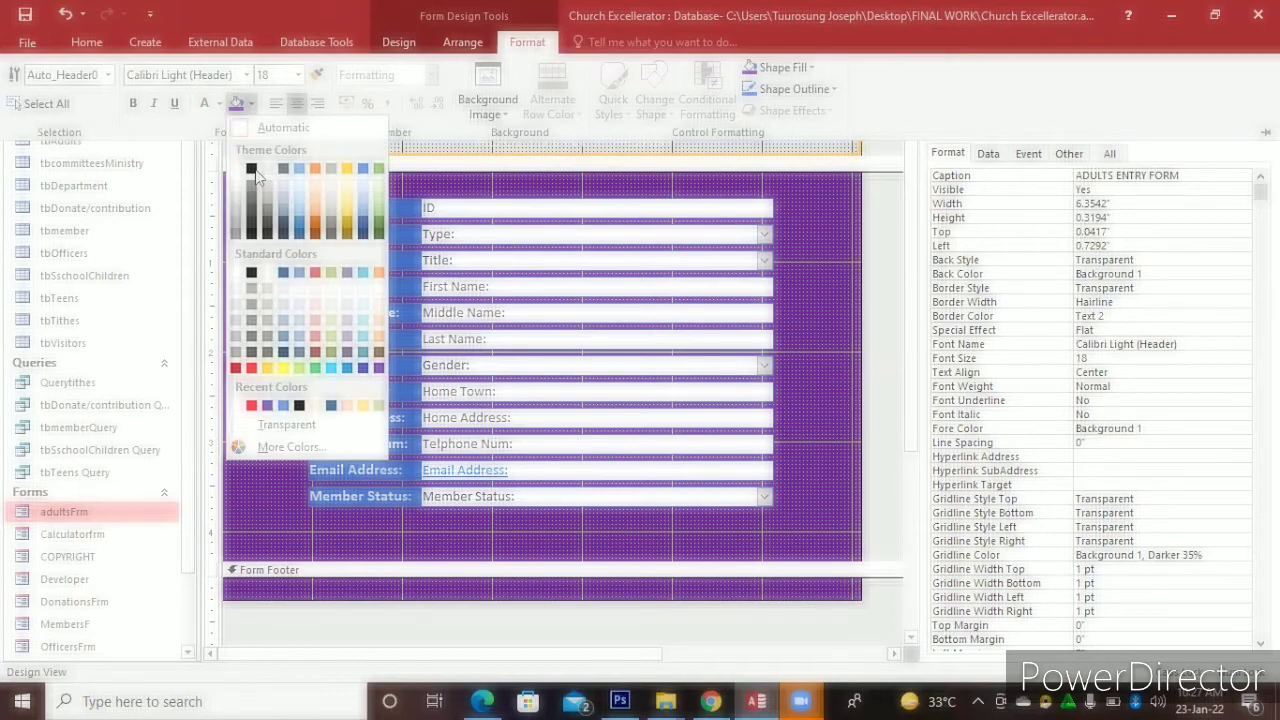
left_click(252, 169)
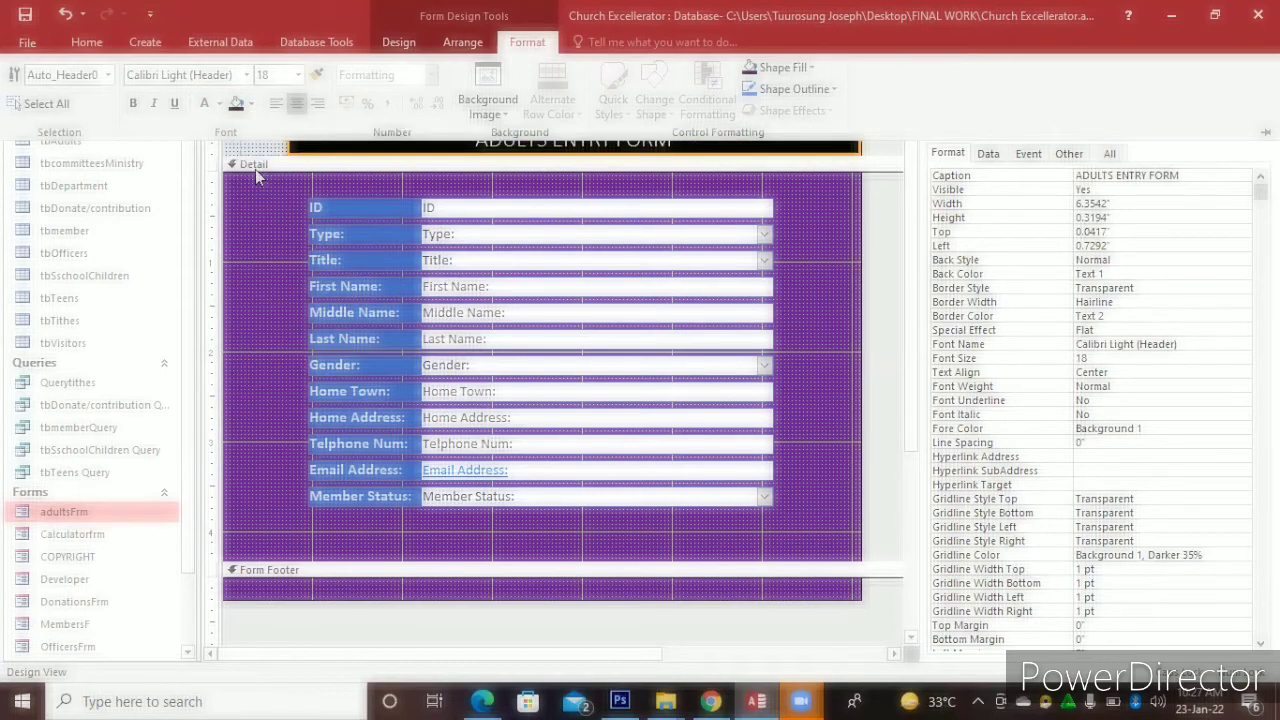
left_click(133, 104)
left_click_drag(912, 190, 909, 67)
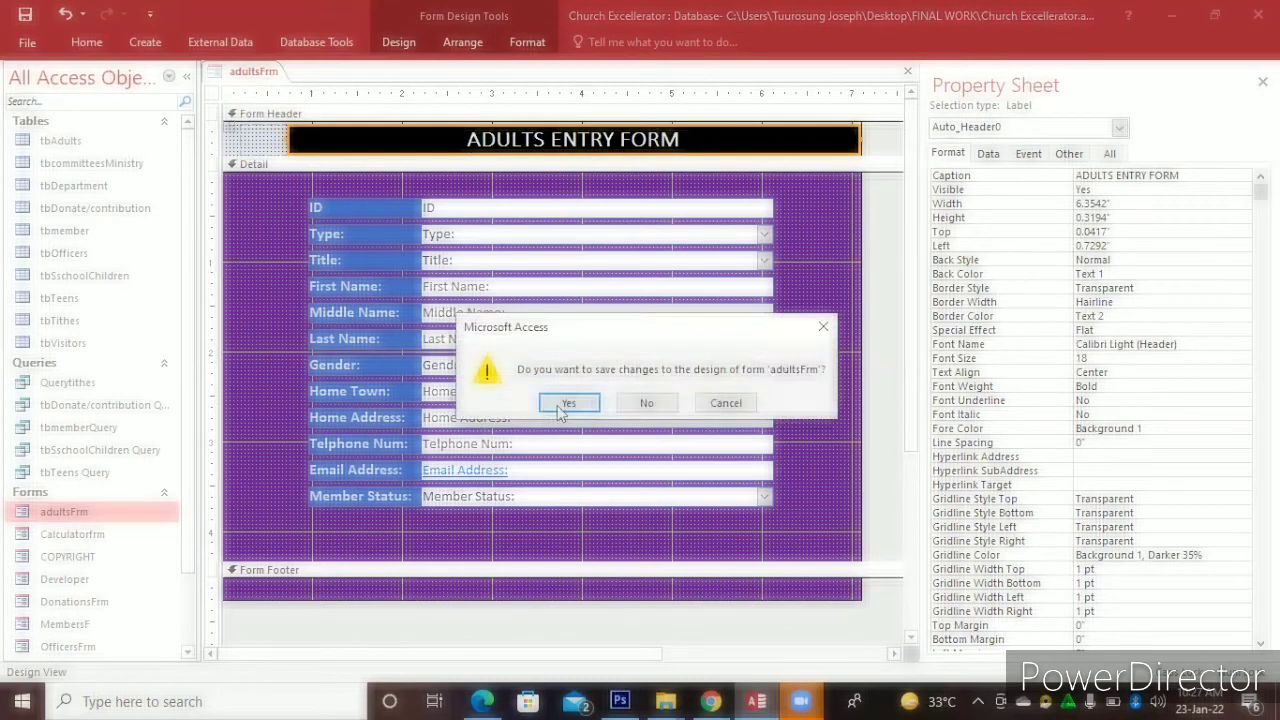
Save the design changes, reopen adultsFrm and switch it to Design View
left_click(562, 408)
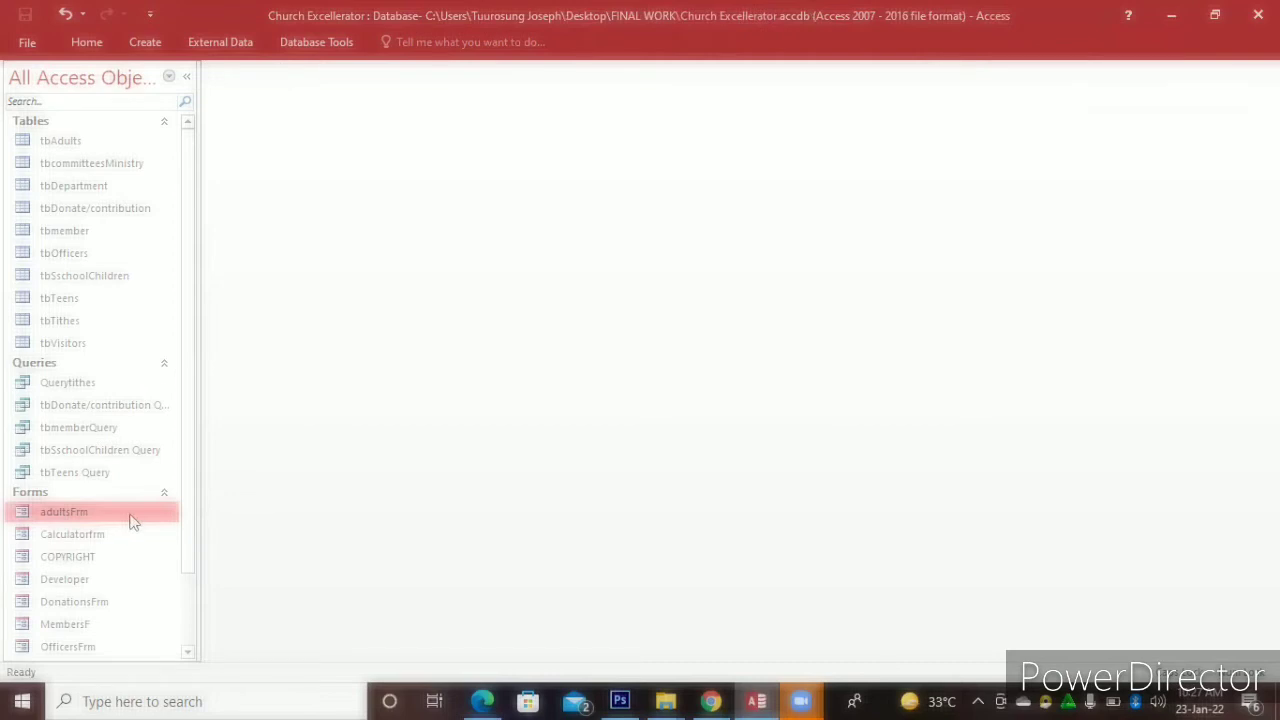
double_click(133, 520)
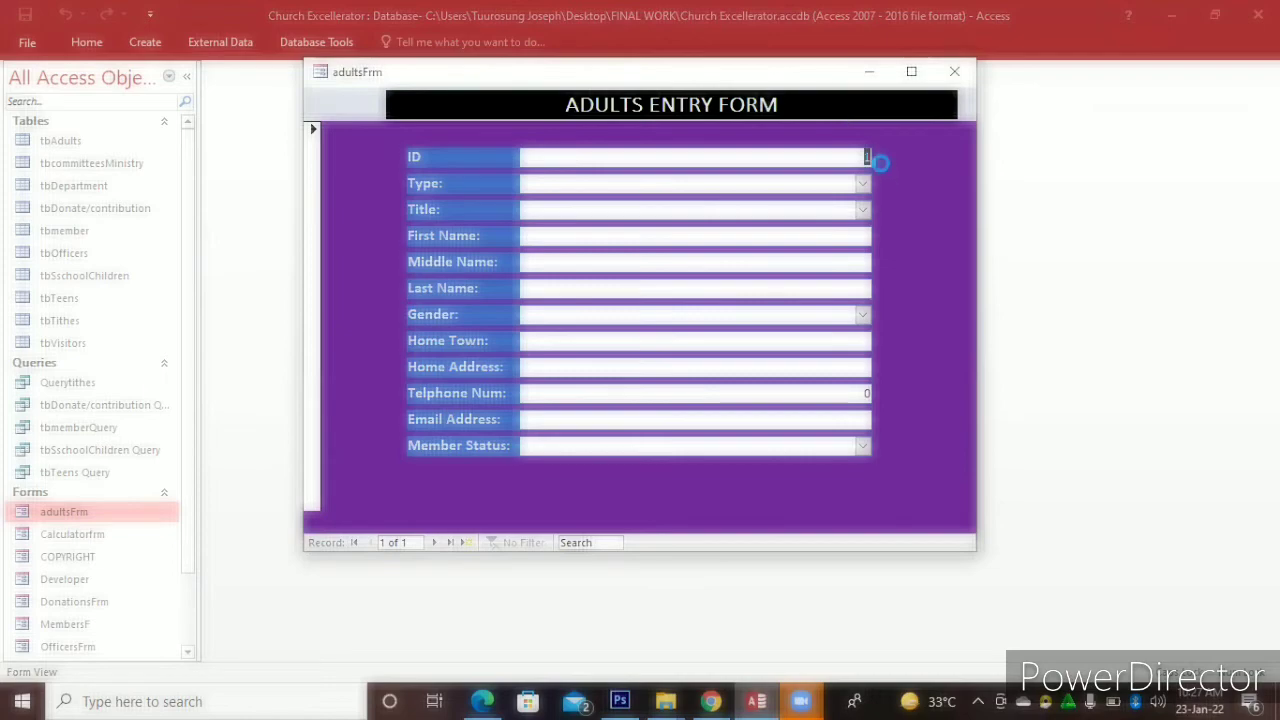
right_click(843, 112)
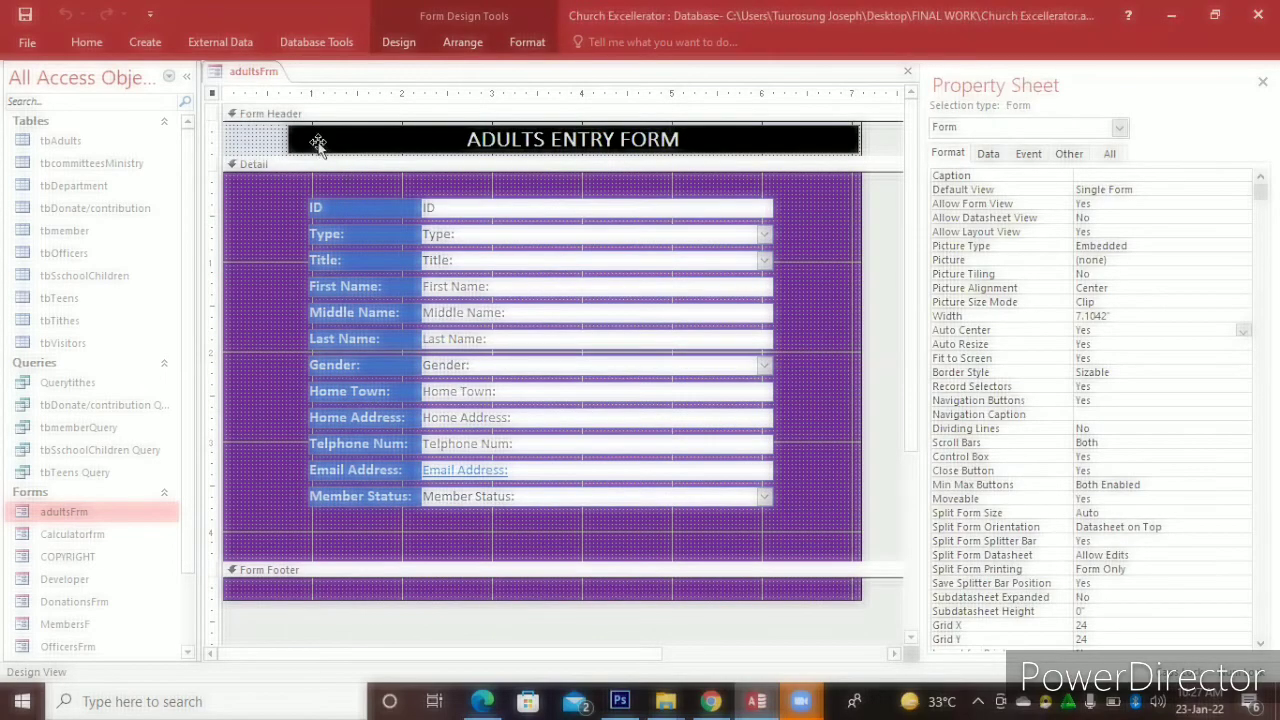
left_click(300, 140)
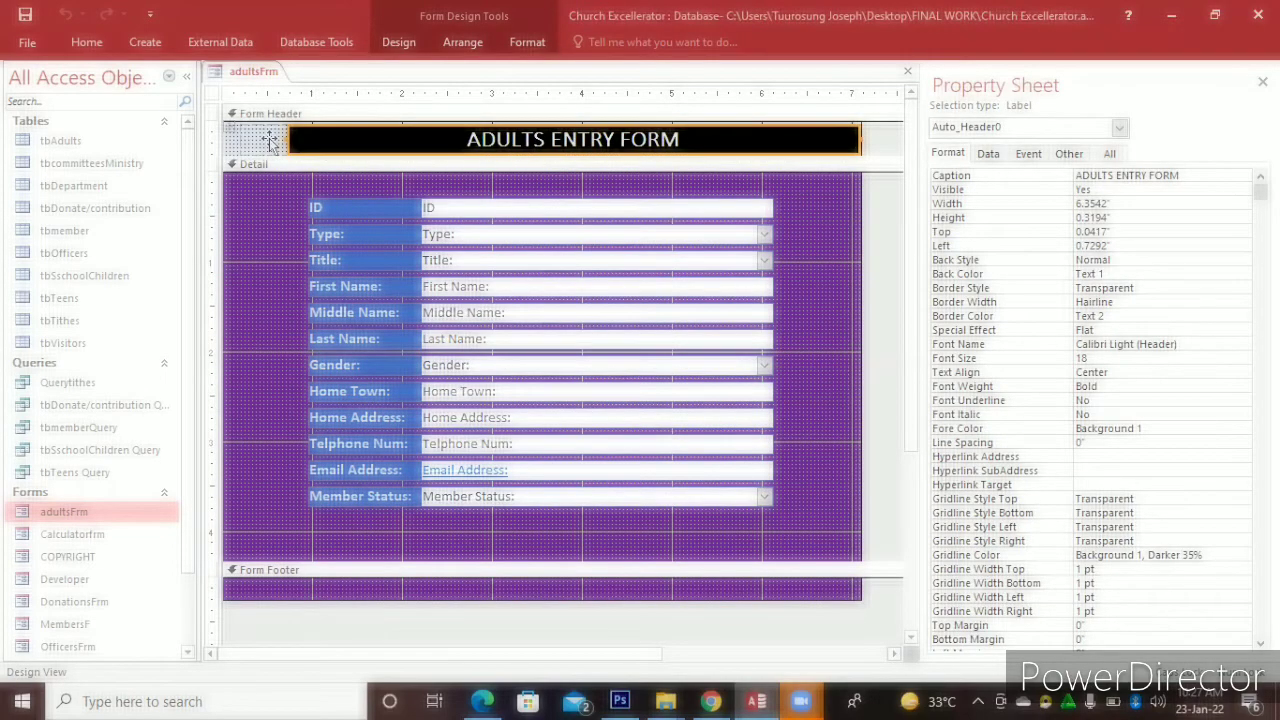
Select the empty logo cell left of the ADULTS ENTRY FORM title and show the Design tools
left_click(270, 140)
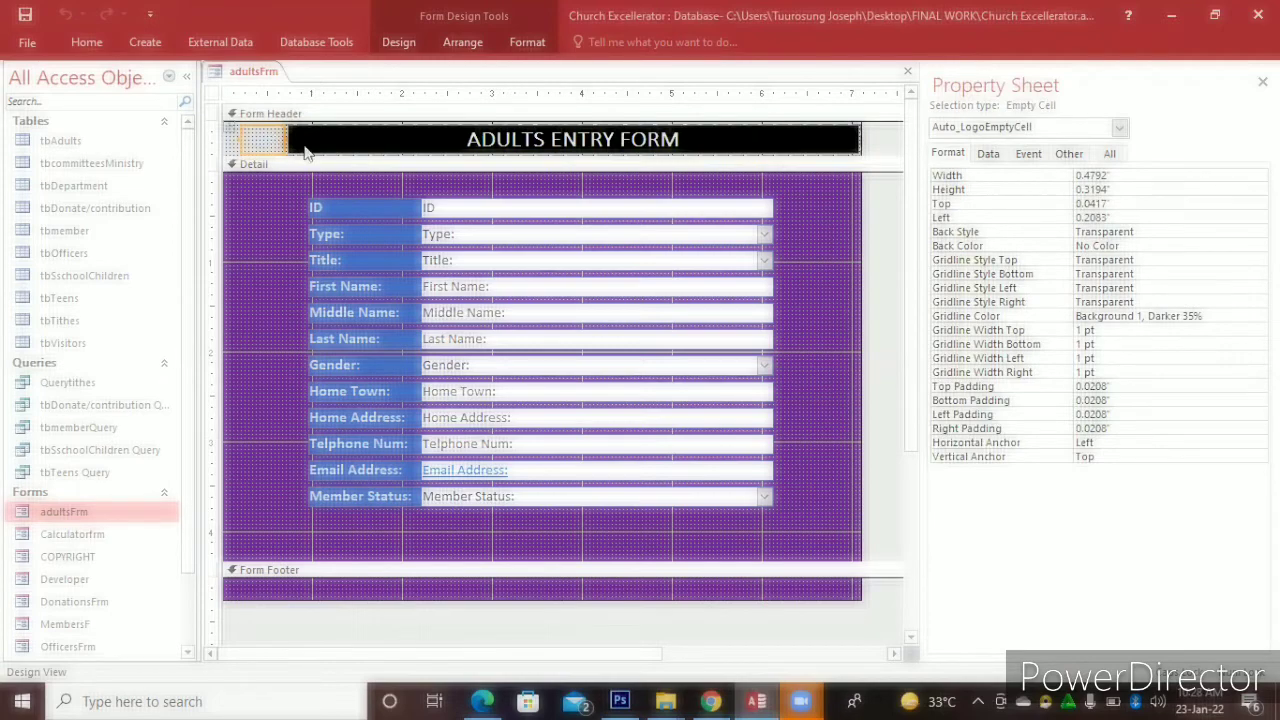
left_click(305, 146)
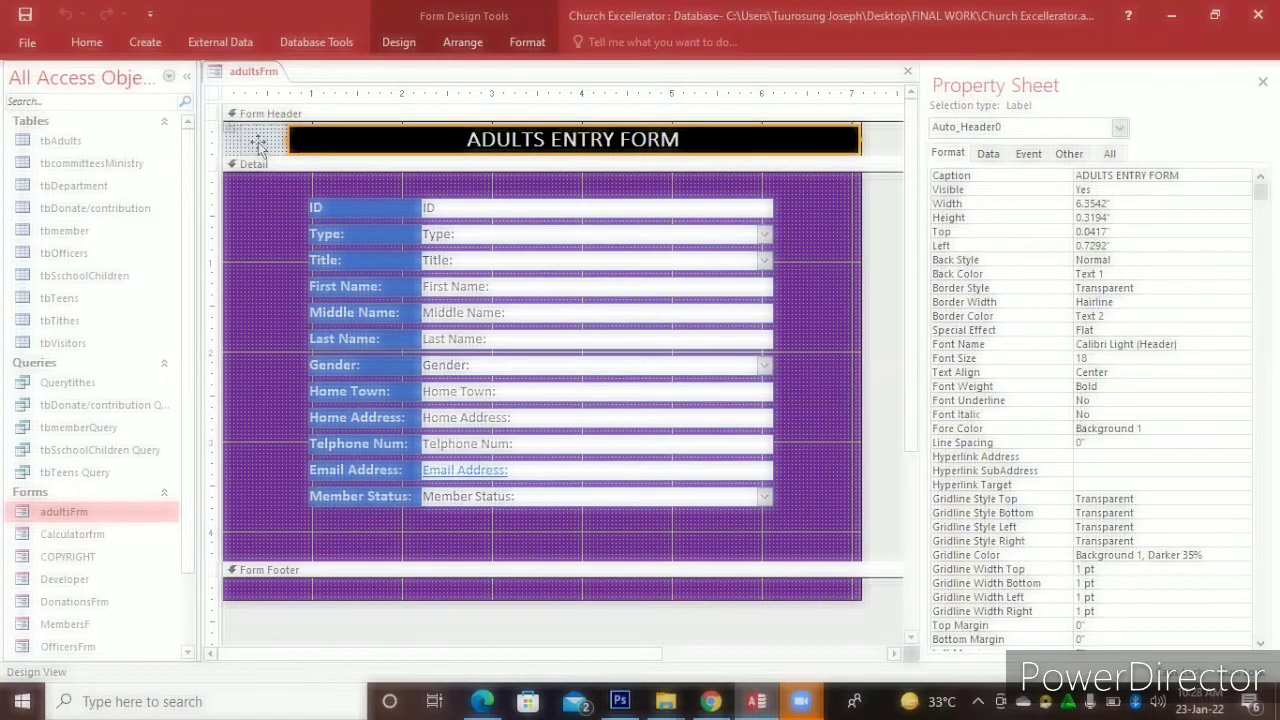
left_click(258, 145)
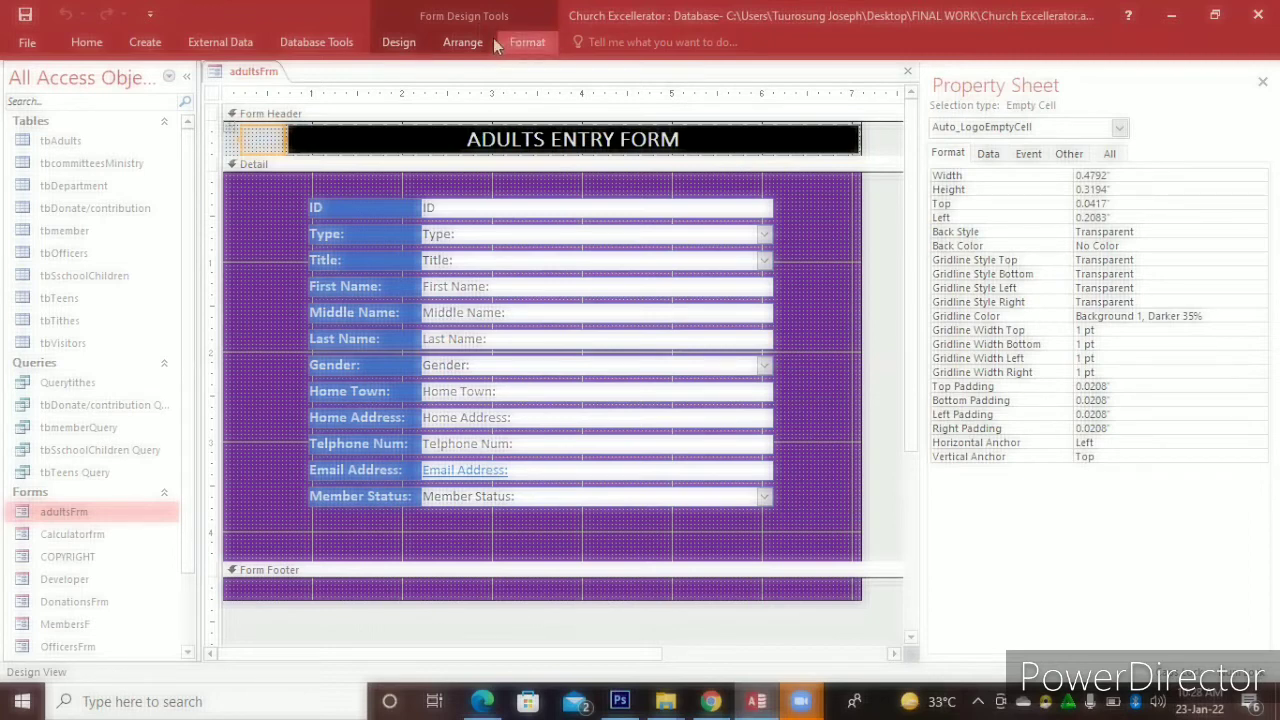
left_click(398, 42)
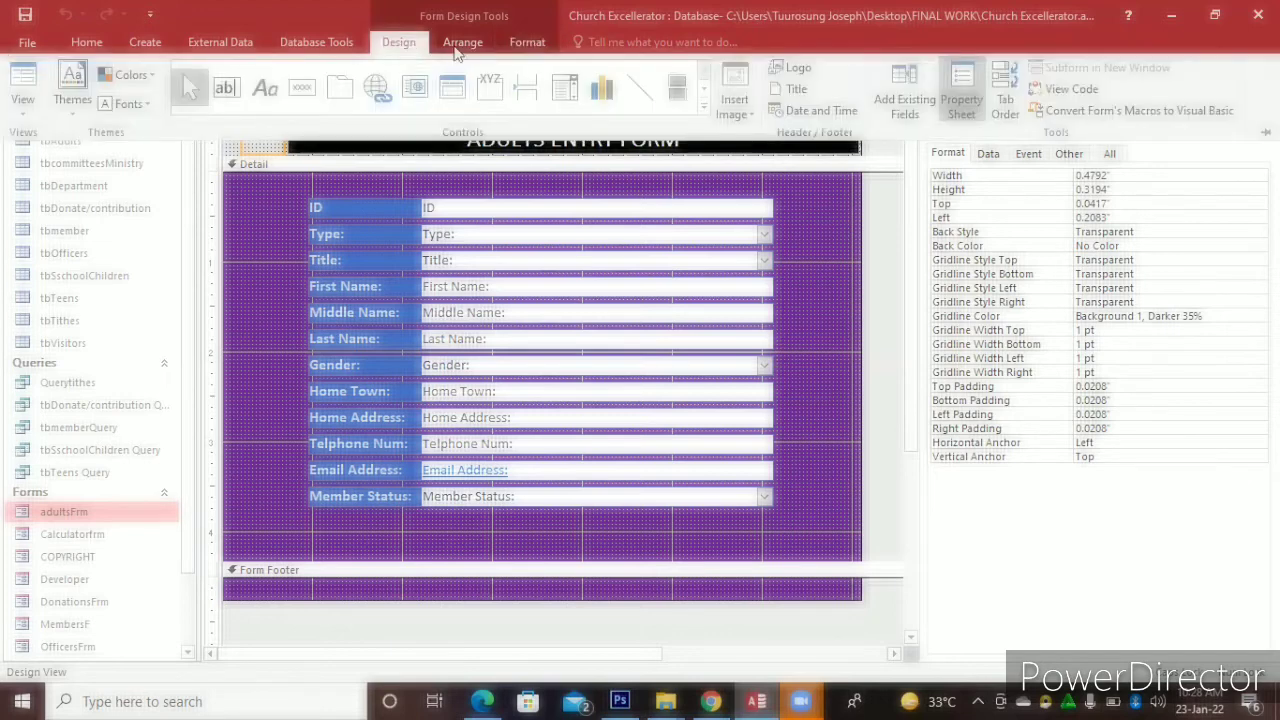
Insert VITAL SOURCE LOGO from Desktop\EBOOKS as the header logo
left_click(791, 70)
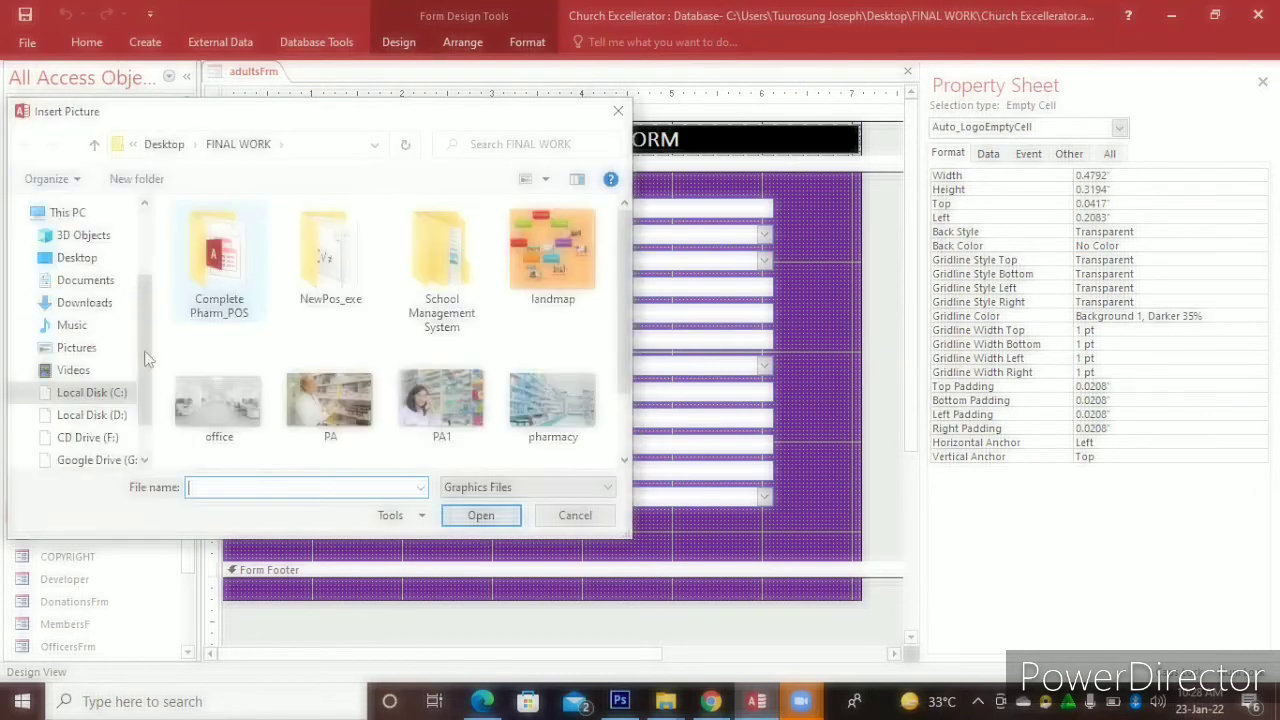
scroll(146, 352, "up", 1)
scroll(150, 300, "up", 2)
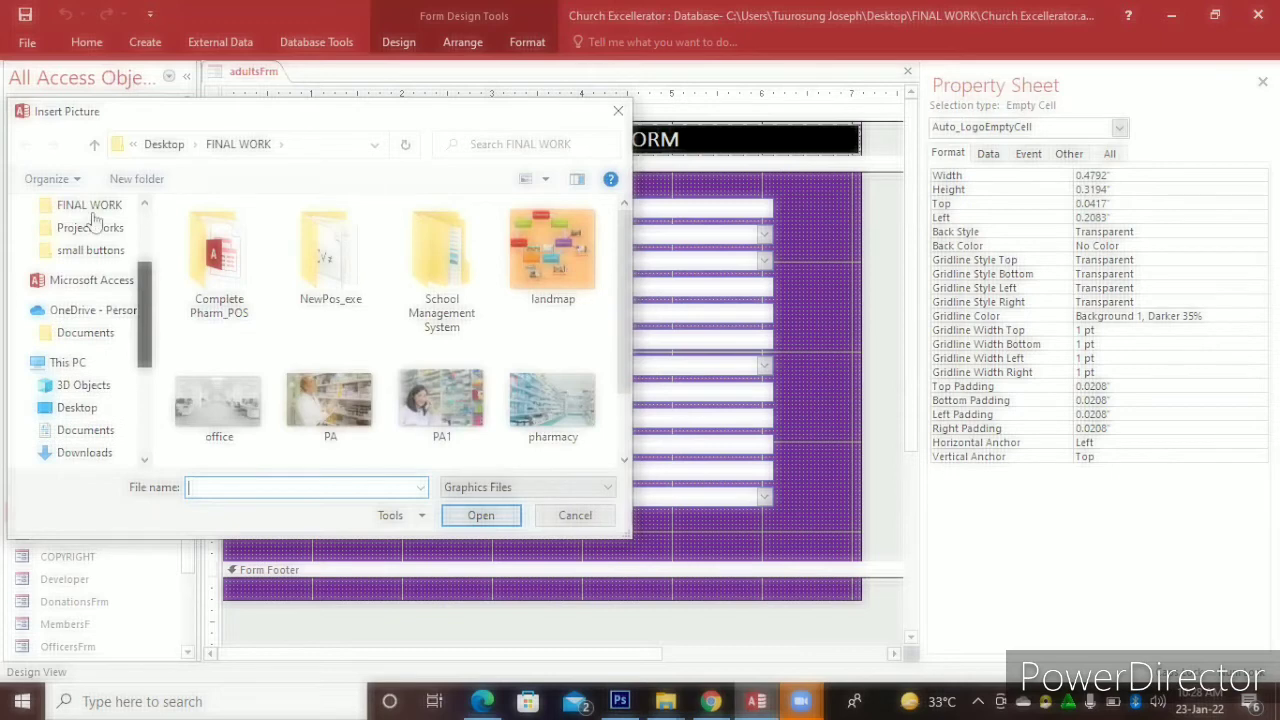
scroll(150, 287, "up", 1)
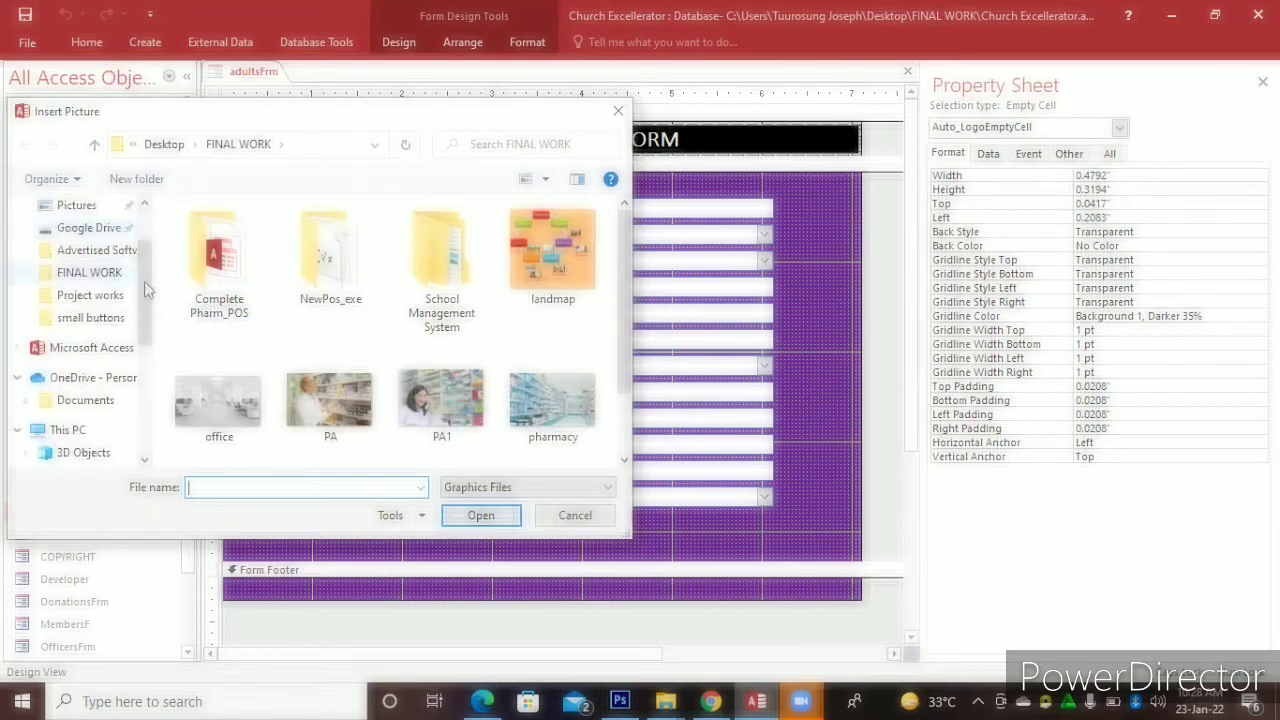
scroll(146, 290, "up", 1)
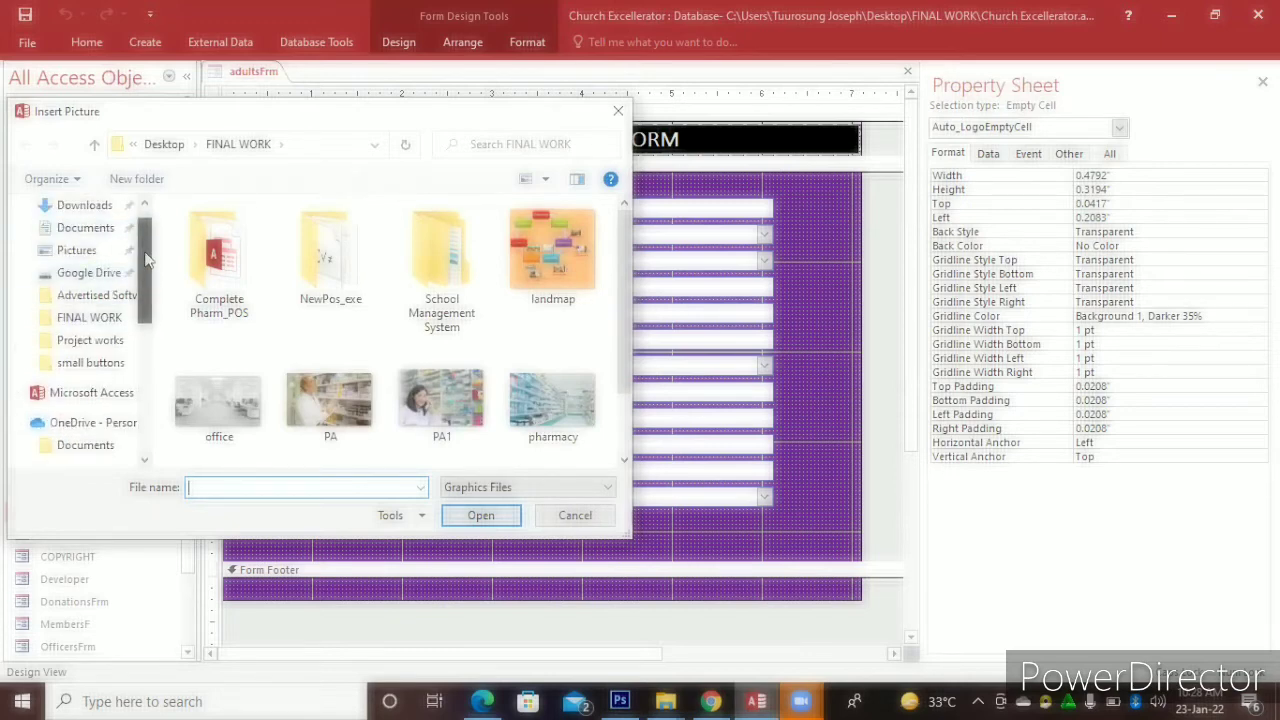
scroll(146, 260, "up", 1)
scroll(146, 327, "down", 2)
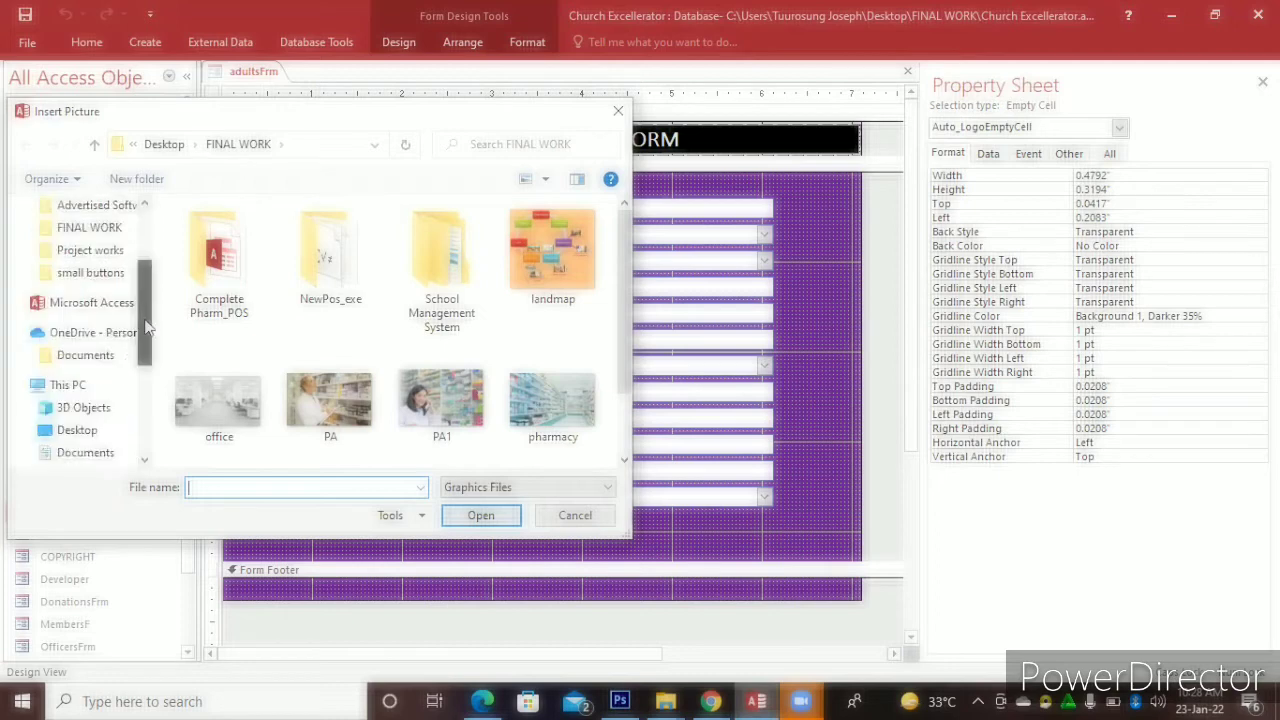
scroll(146, 327, "down", 1)
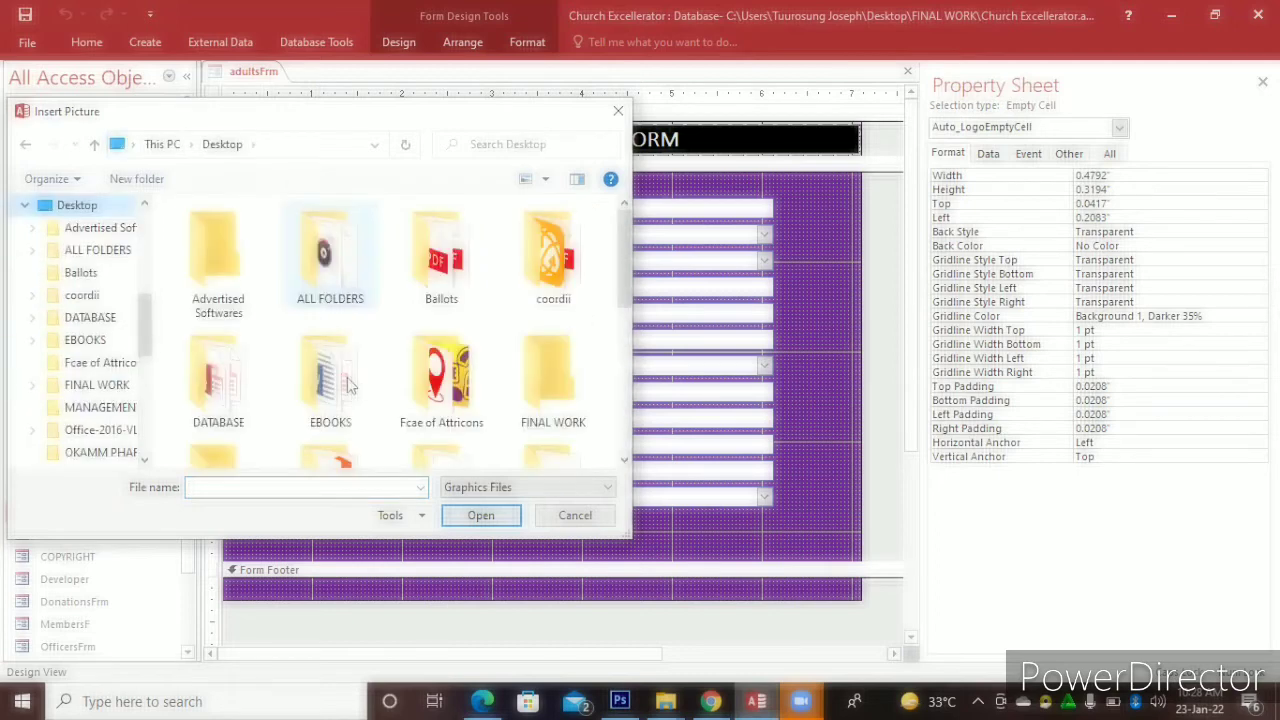
double_click(350, 386)
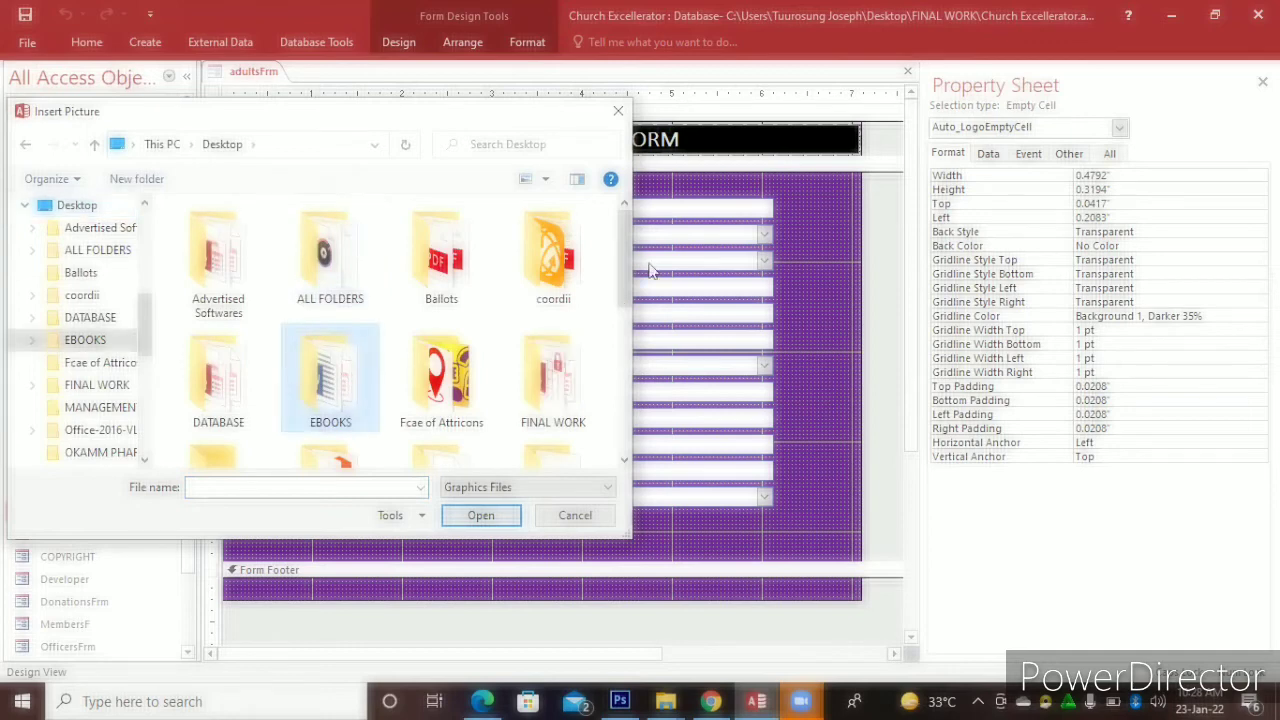
scroll(640, 330, "down", 3)
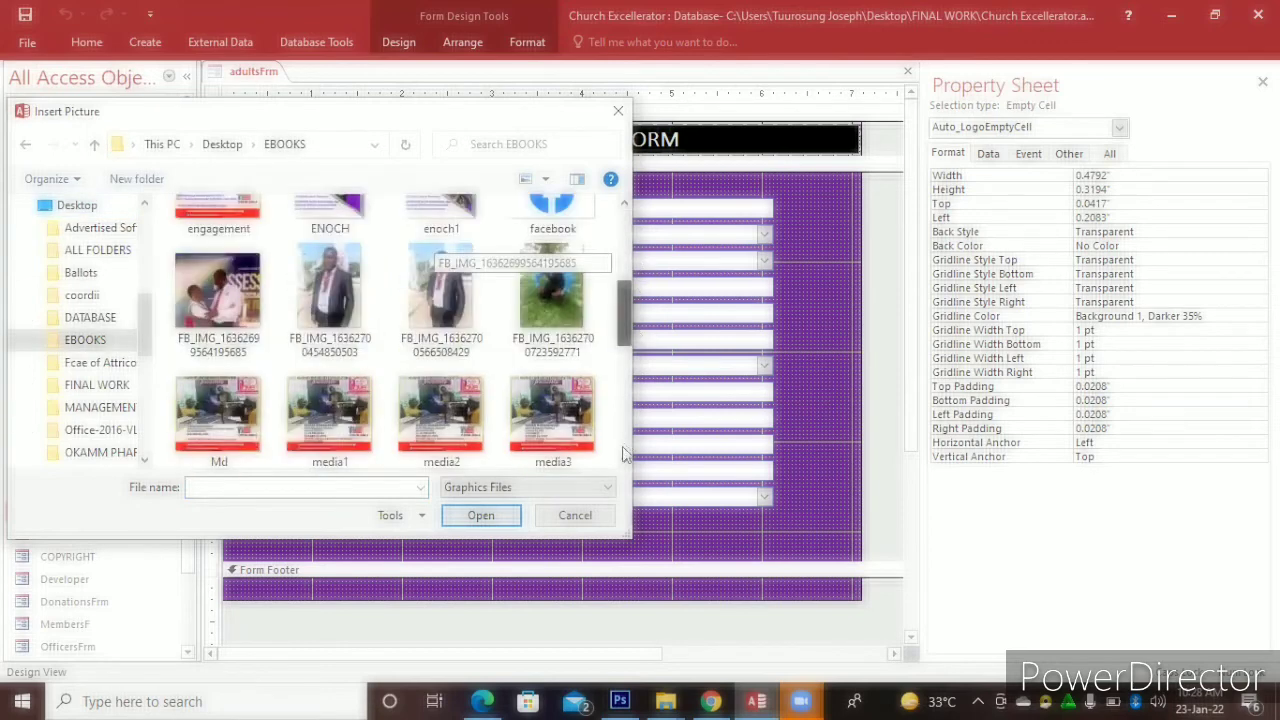
scroll(624, 454, "down", 5)
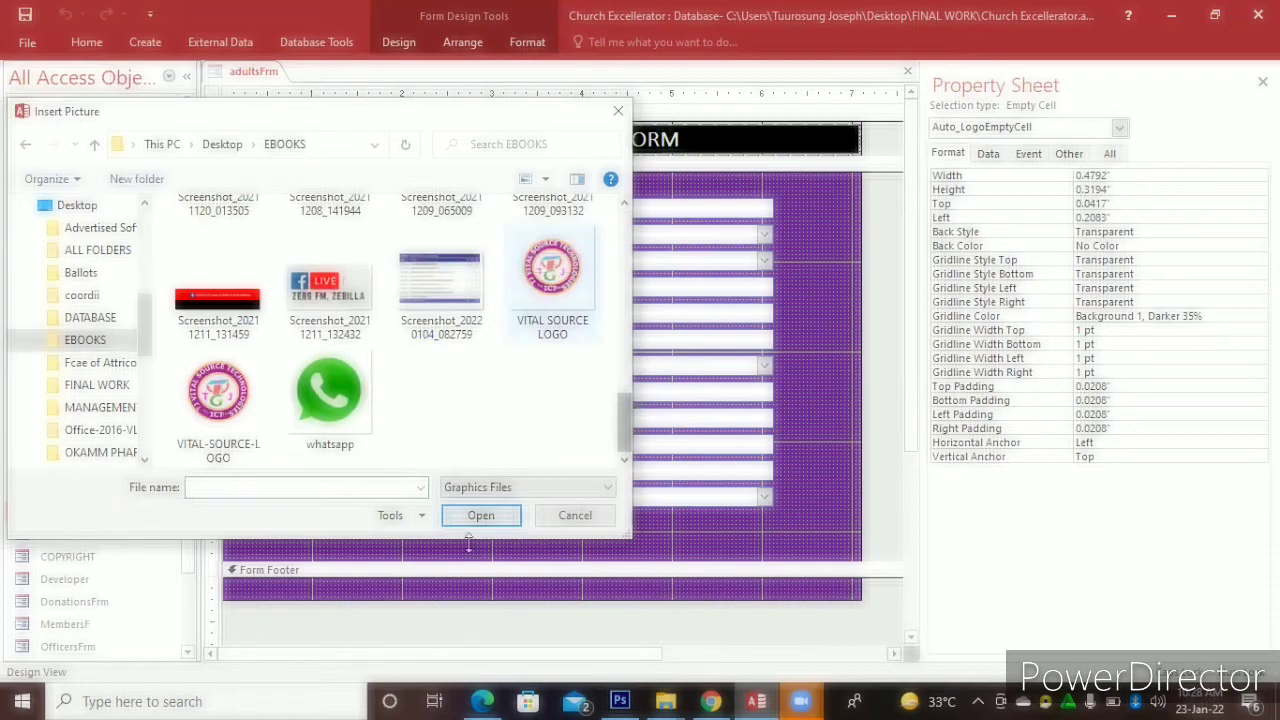
left_click(553, 285)
left_click(480, 515)
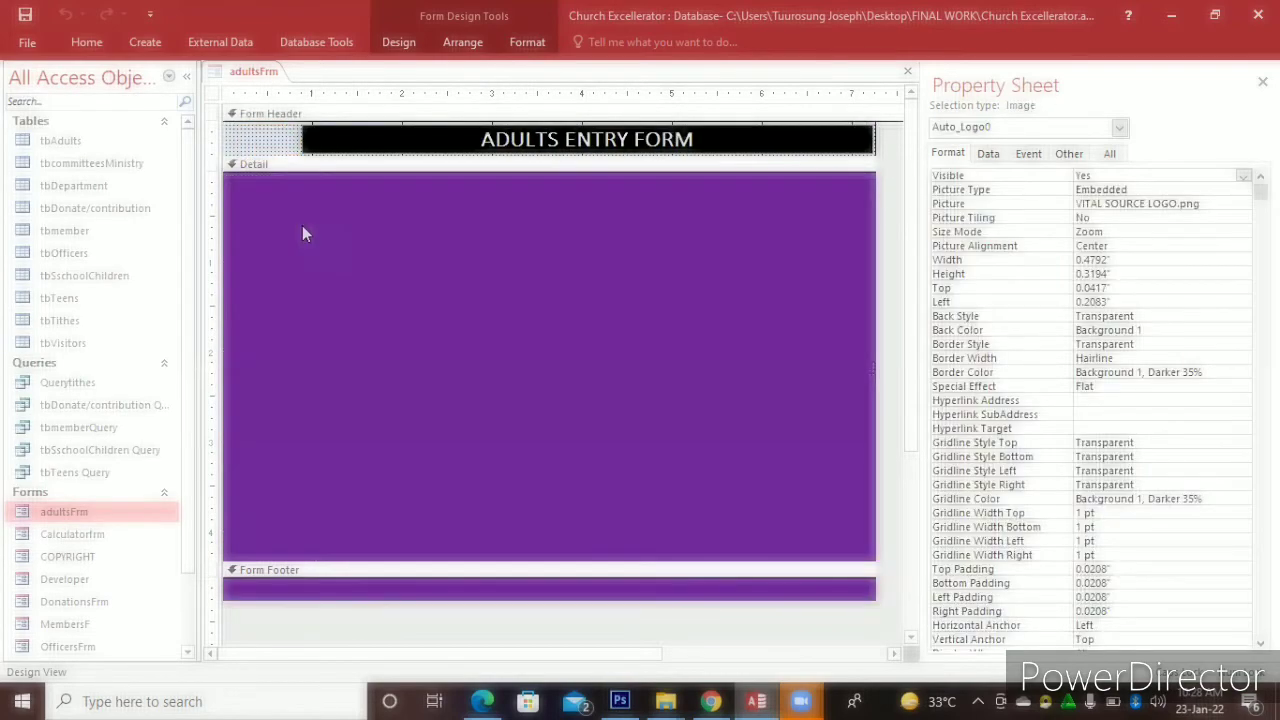
Resize the header logo and test the Type dropdown in Form View without picking a value
left_click_drag(289, 139, 297, 140)
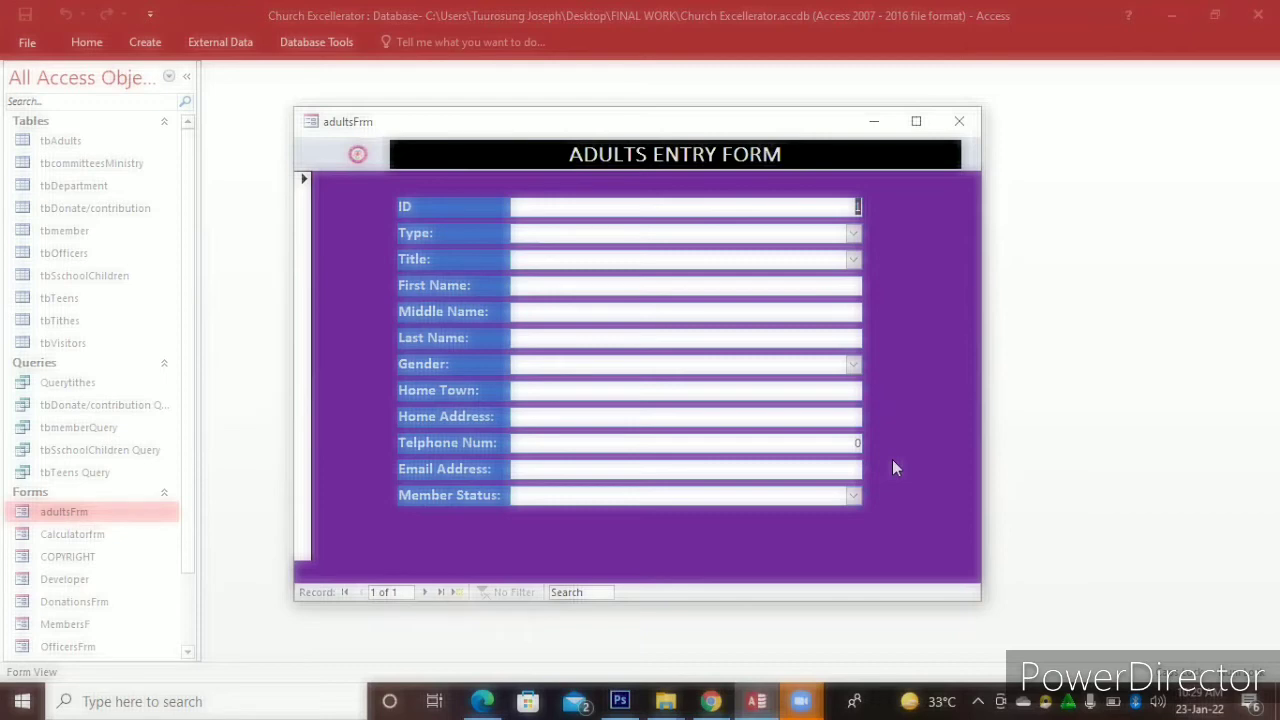
left_click(852, 236)
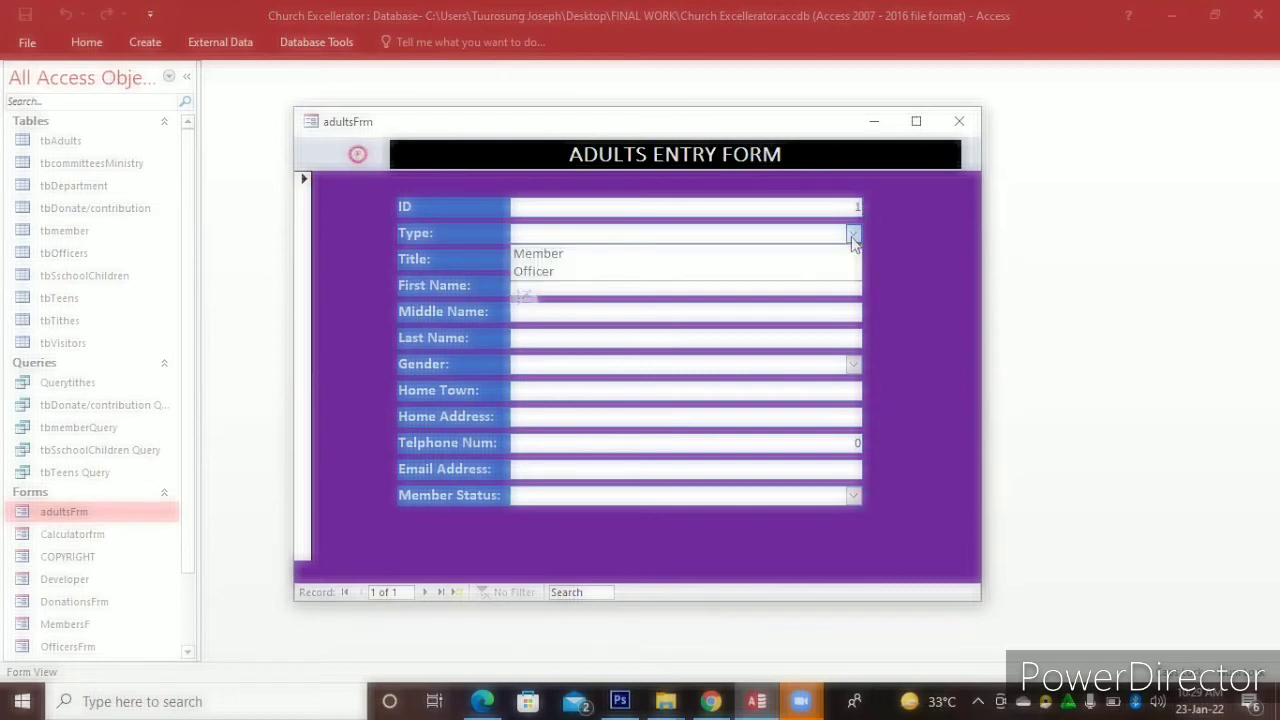
left_click(798, 204)
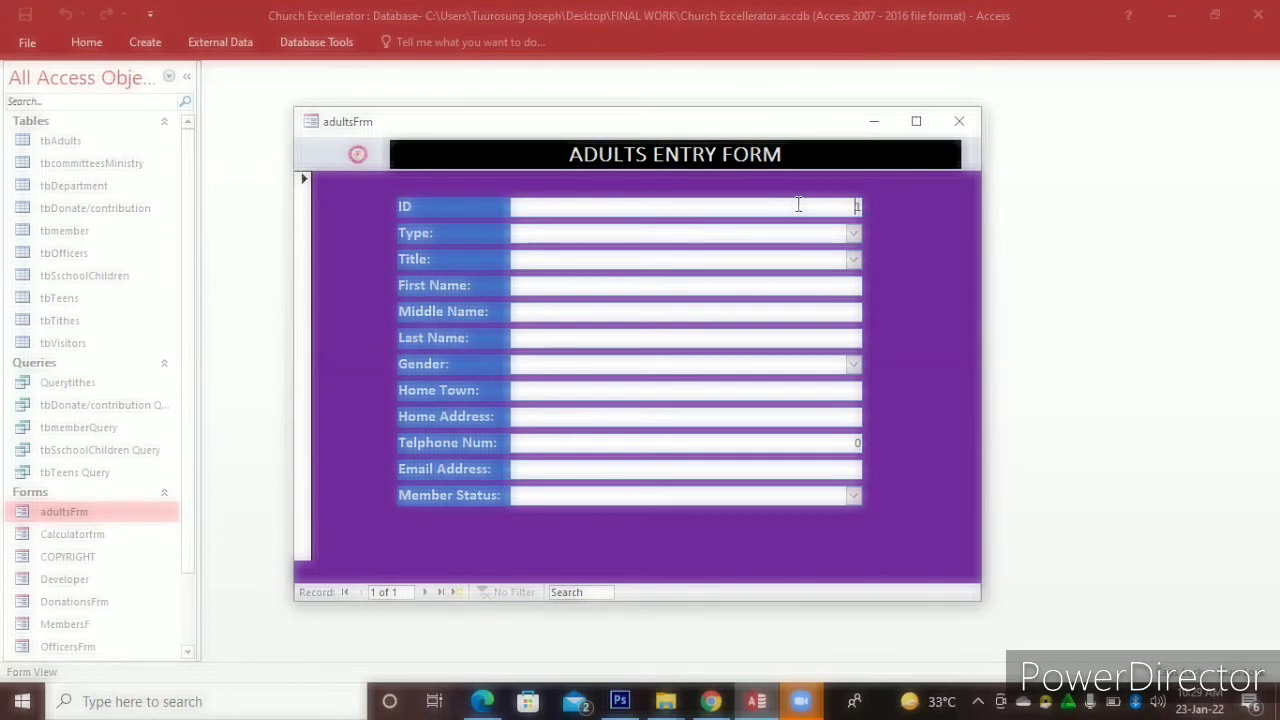
right_click(945, 305)
Switch to Design View and draw an option group frame around all the fields
left_click(975, 358)
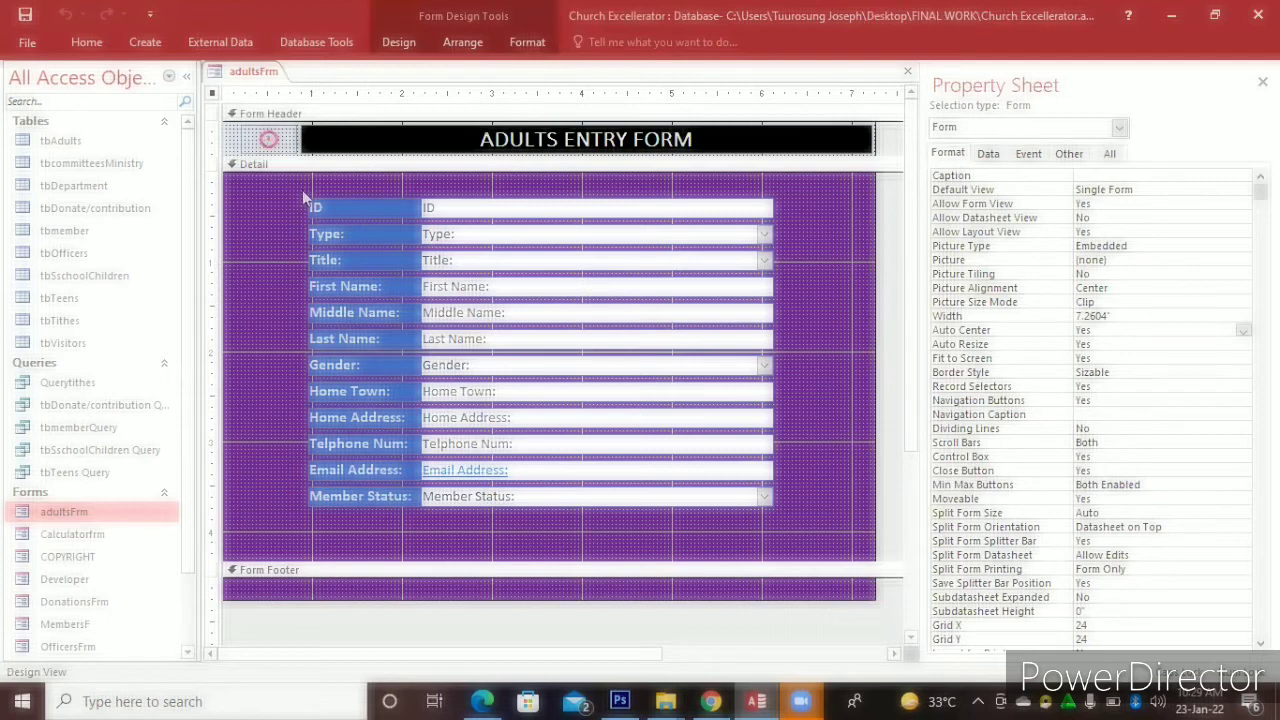
left_click(398, 45)
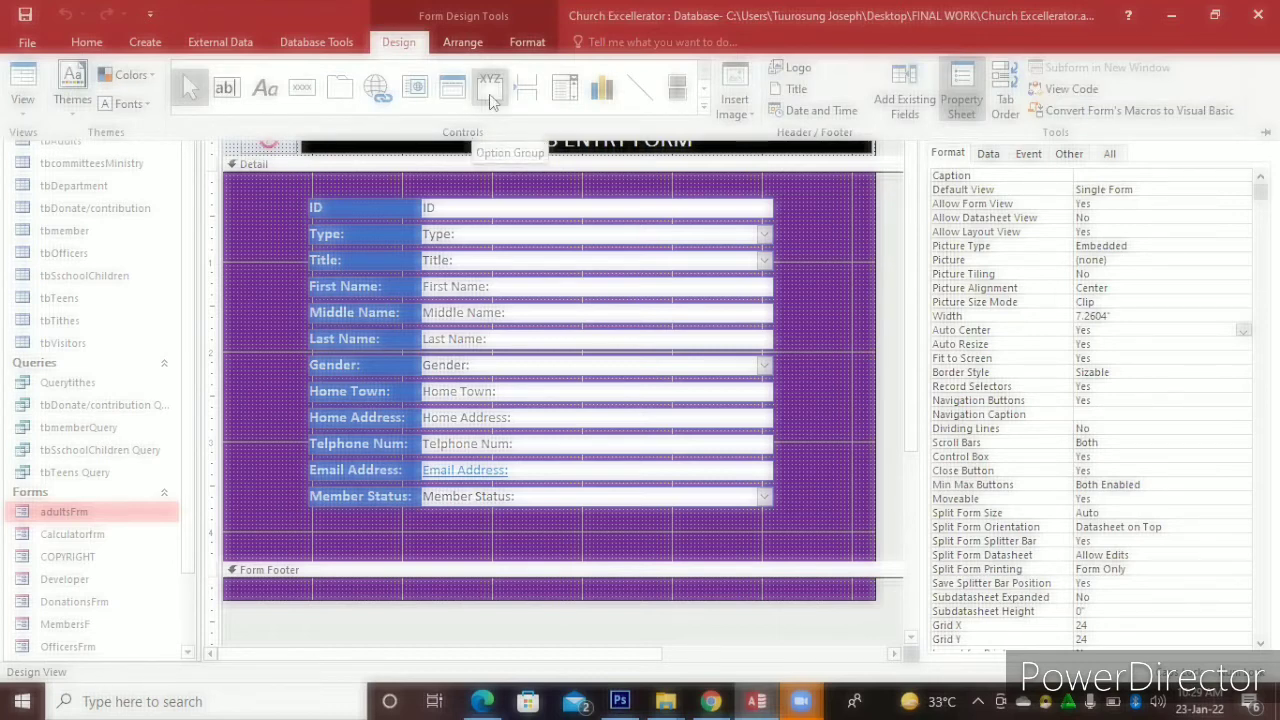
left_click(490, 100)
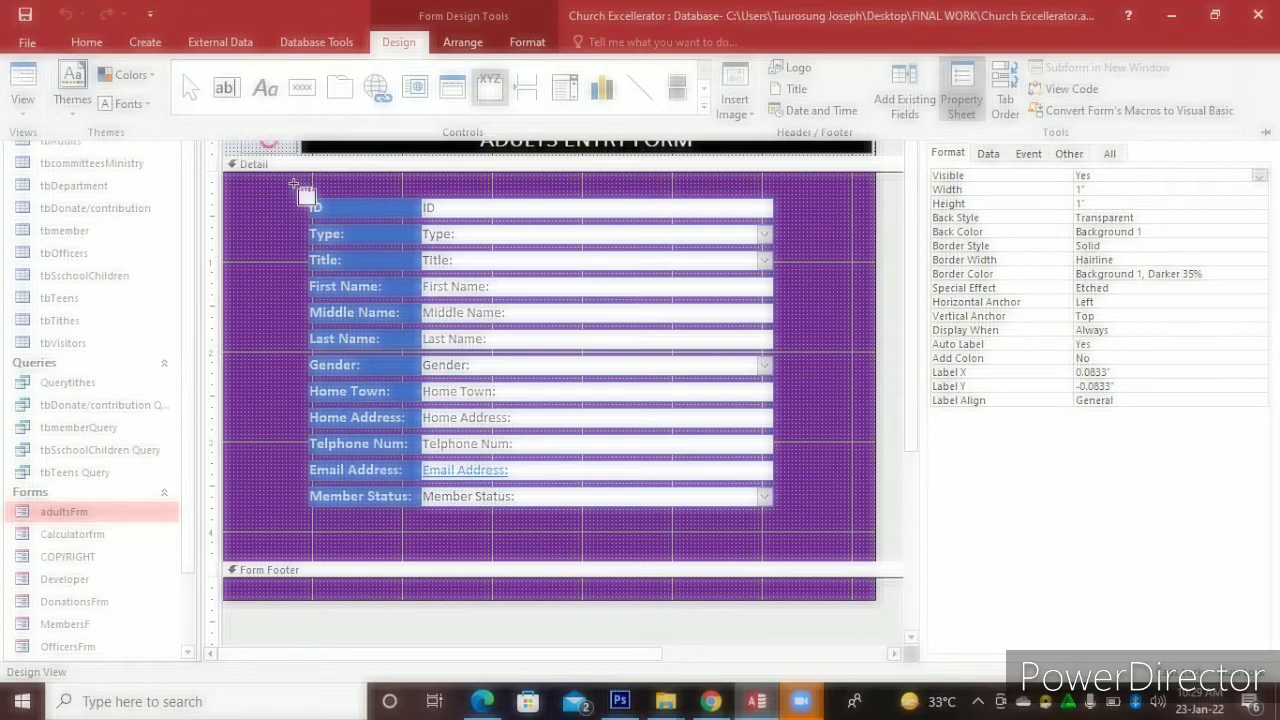
left_click(294, 184)
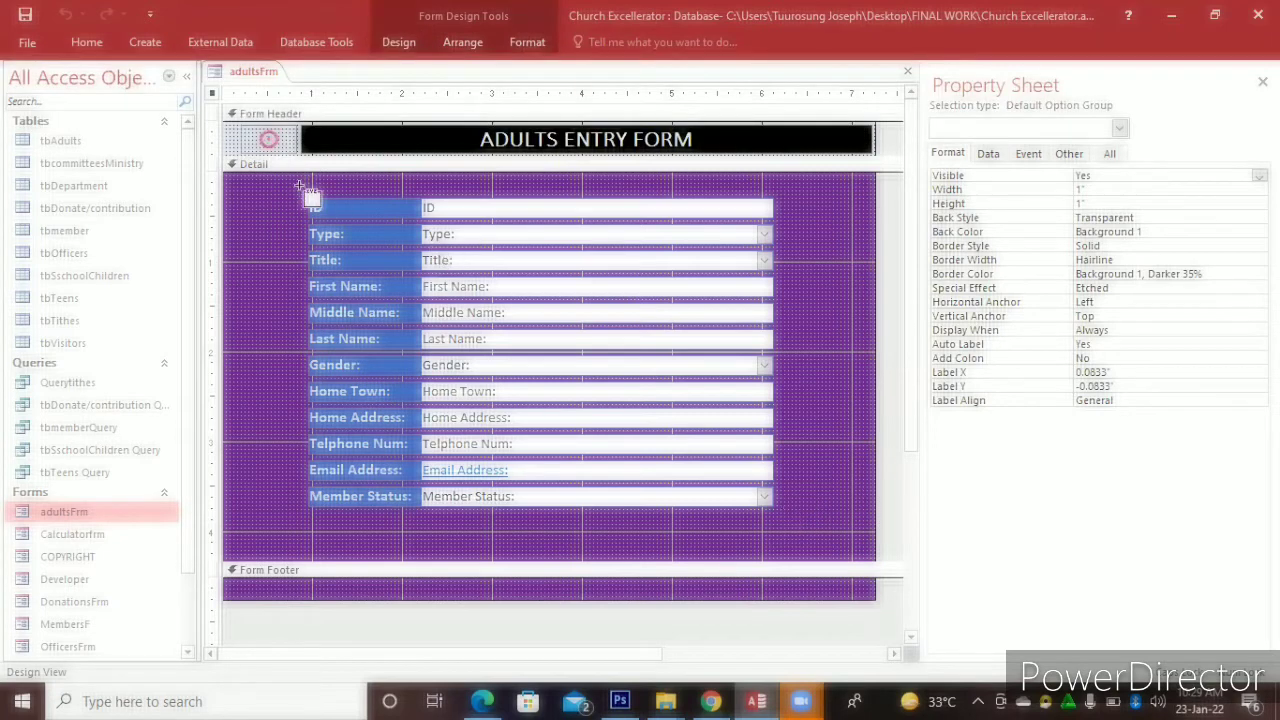
left_click_drag(668, 366, 788, 529)
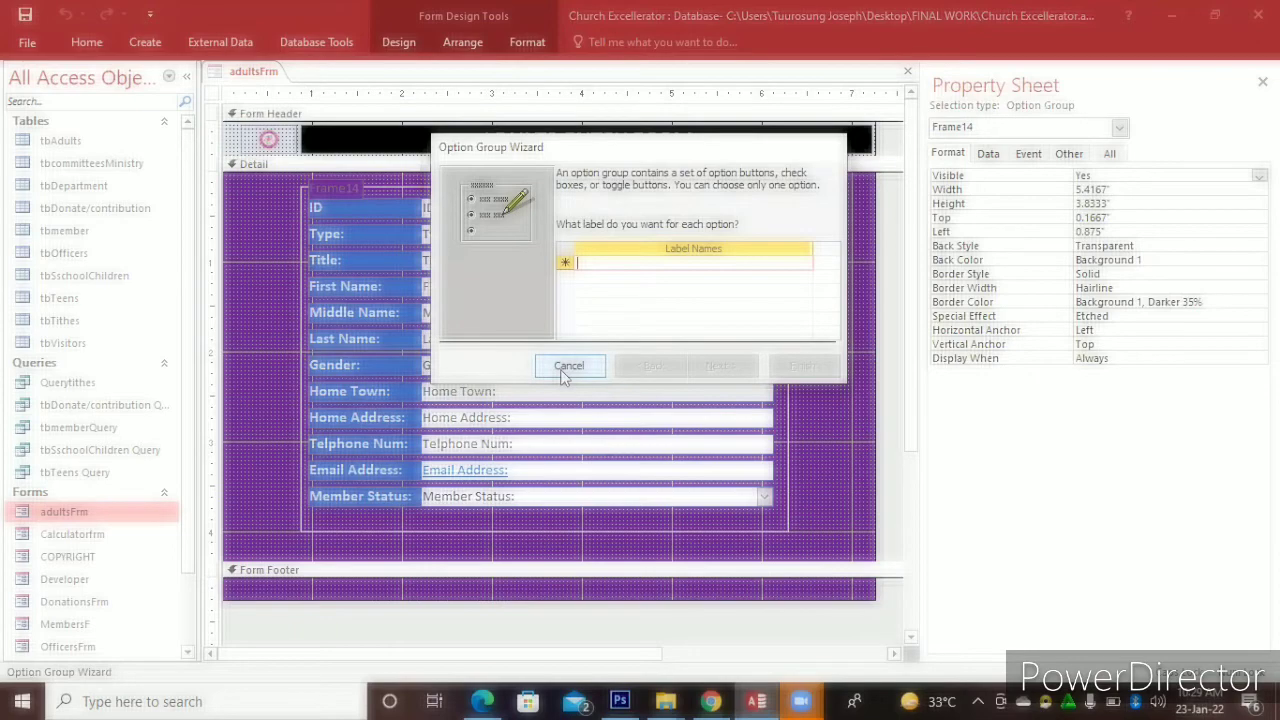
Cancel the option group wizard, delete the Frame14 caption and close the design
key("Escape")
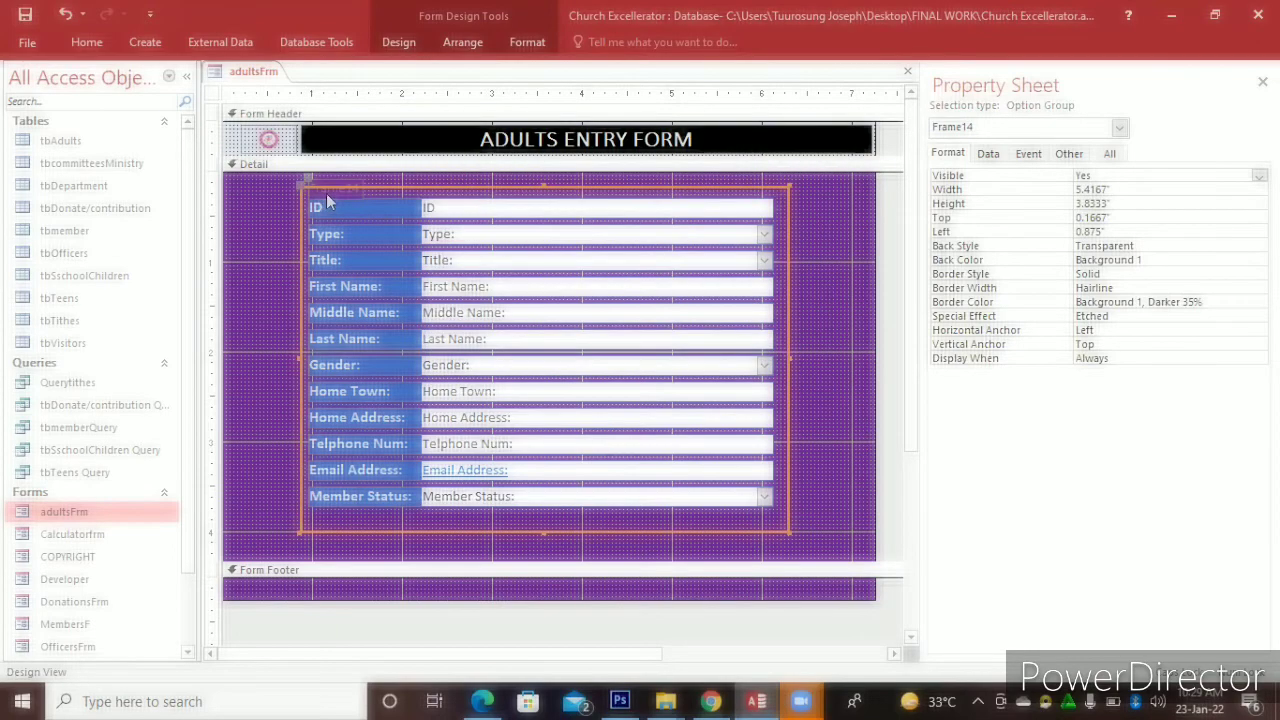
left_click(327, 193)
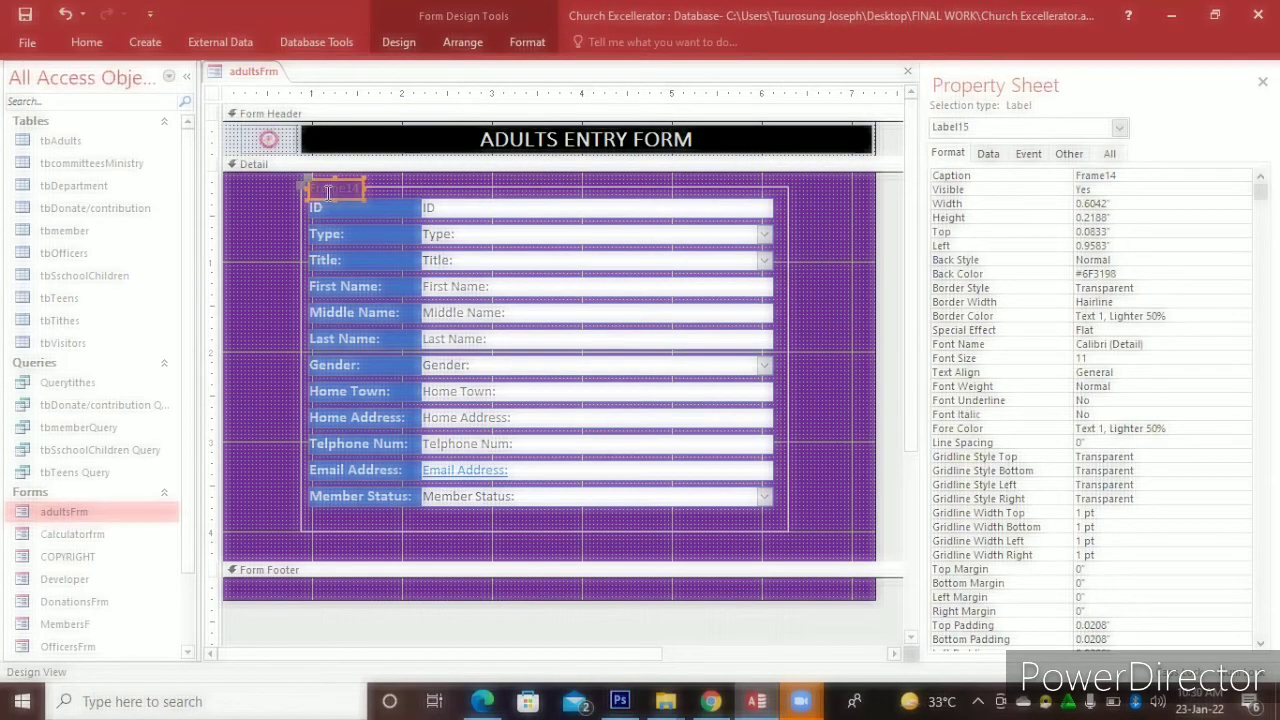
key("Delete")
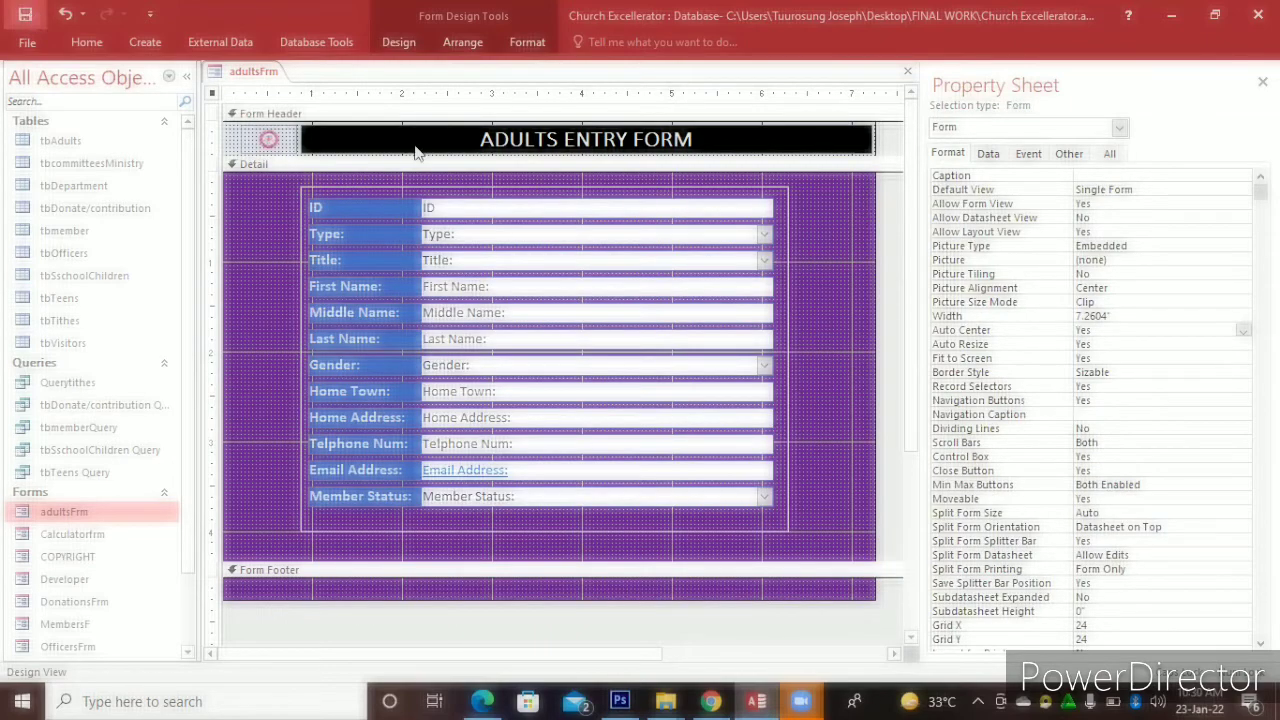
left_click(907, 72)
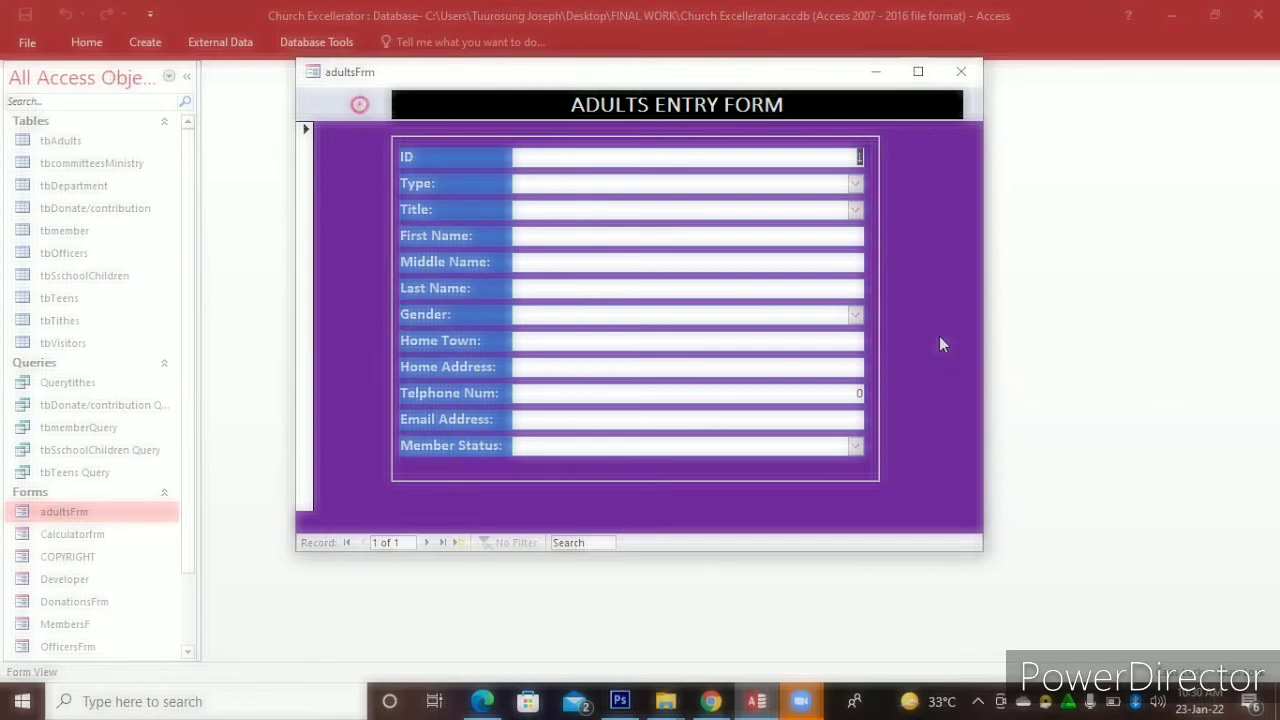
Reopen adultsFrm in Design View and inspect the form's Default View property
right_click(958, 371)
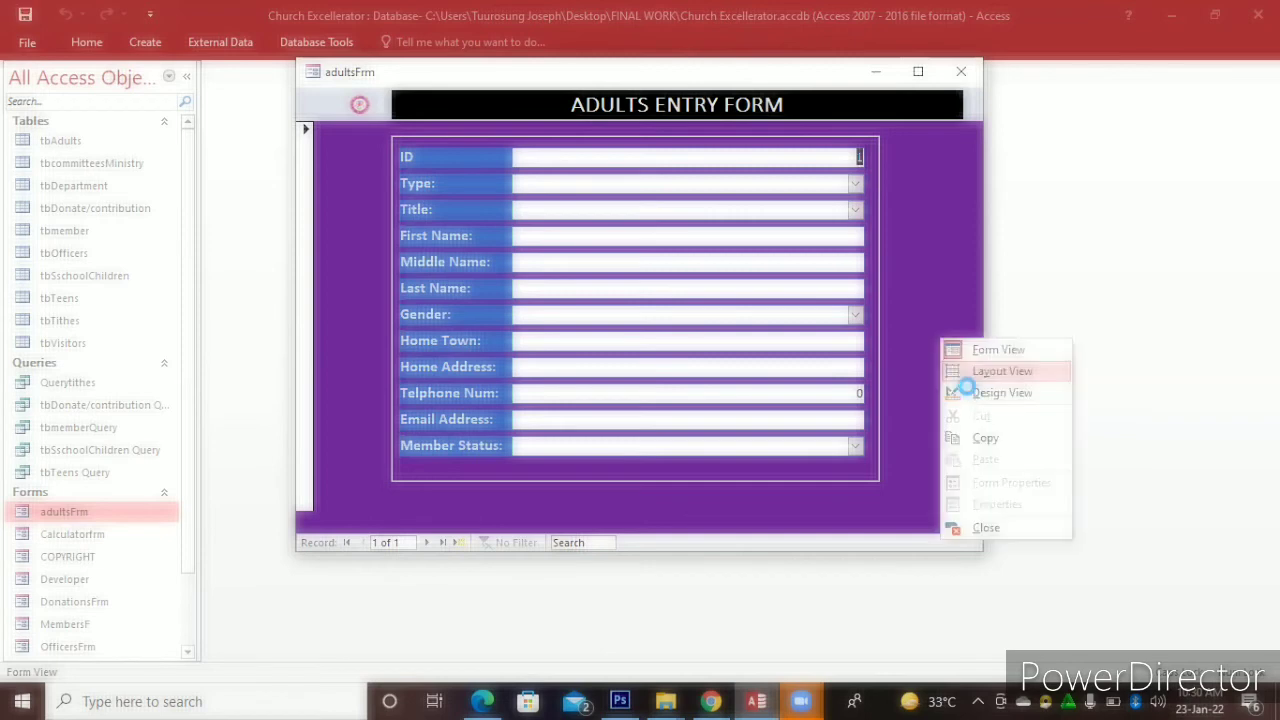
left_click(966, 386)
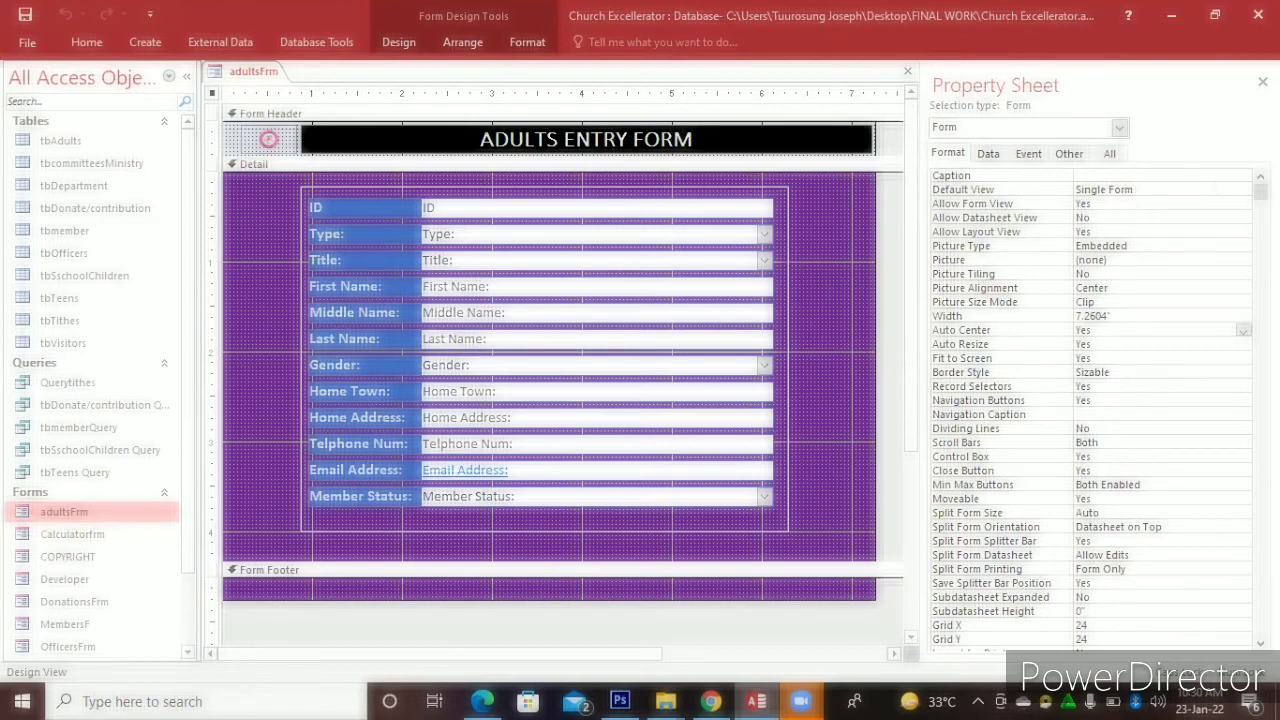
left_click(1243, 191)
left_click(1244, 191)
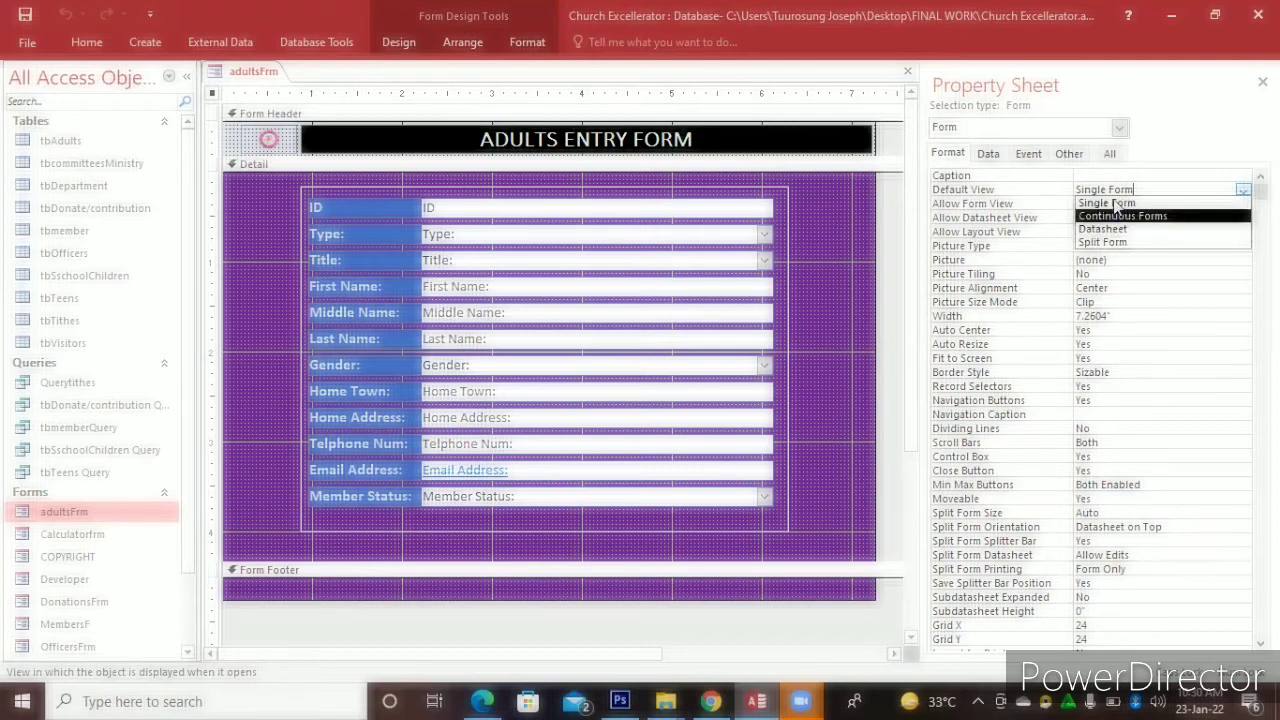
left_click(853, 248)
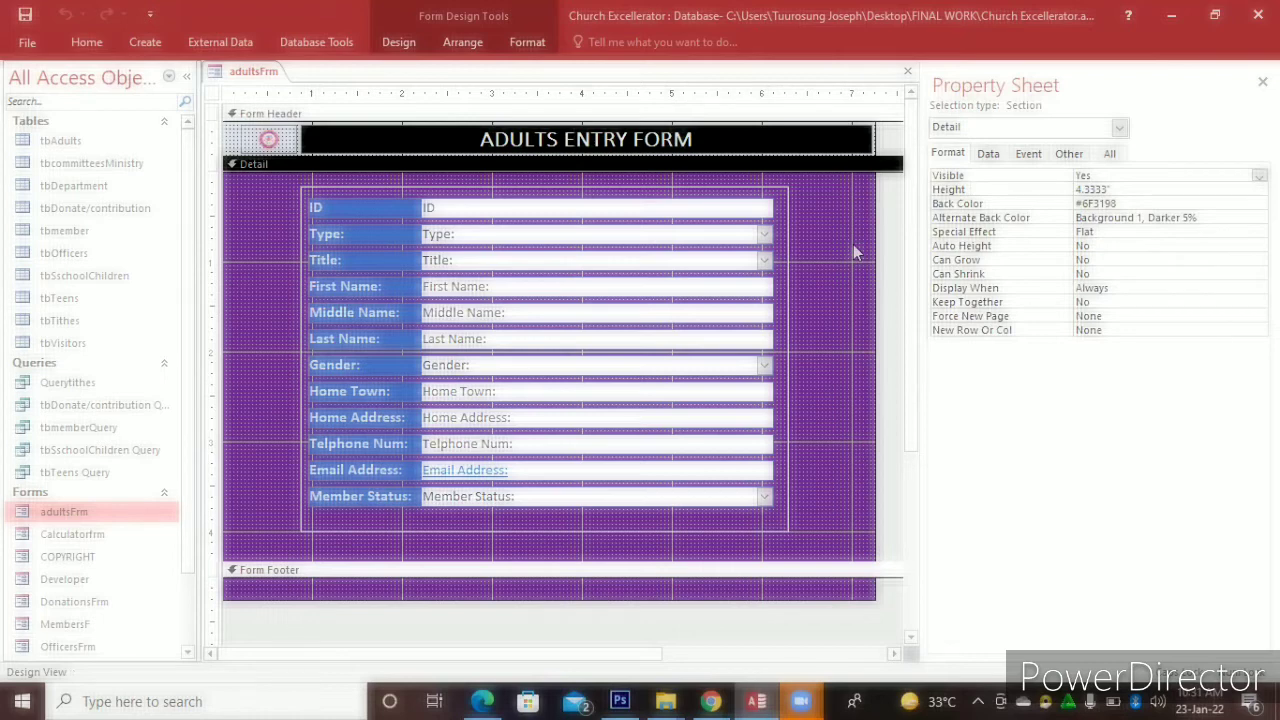
left_click(906, 74)
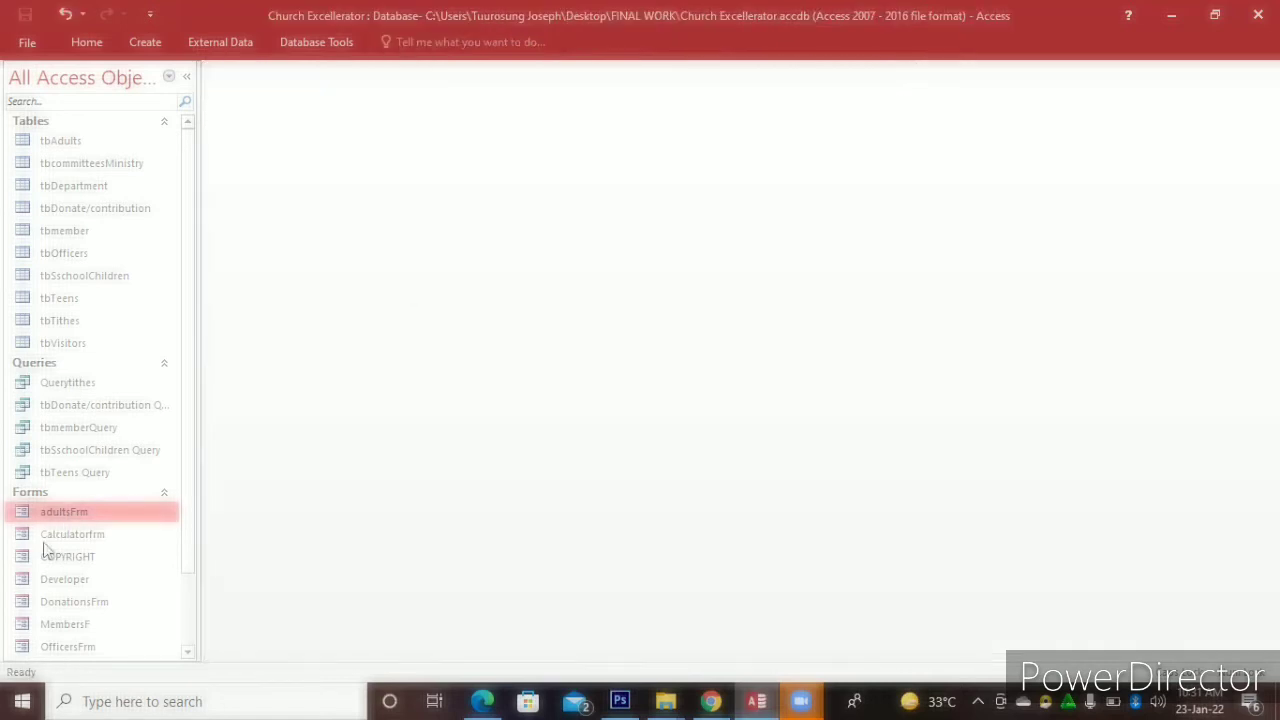
right_click(86, 514)
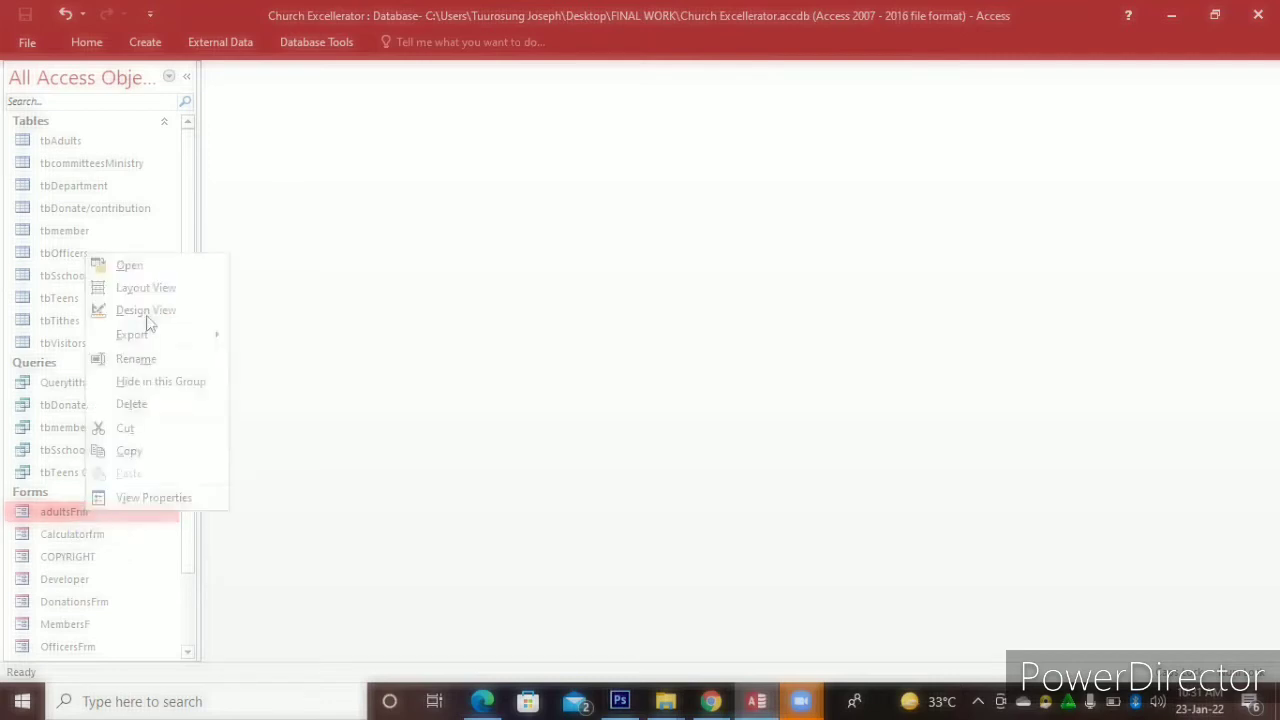
left_click(148, 311)
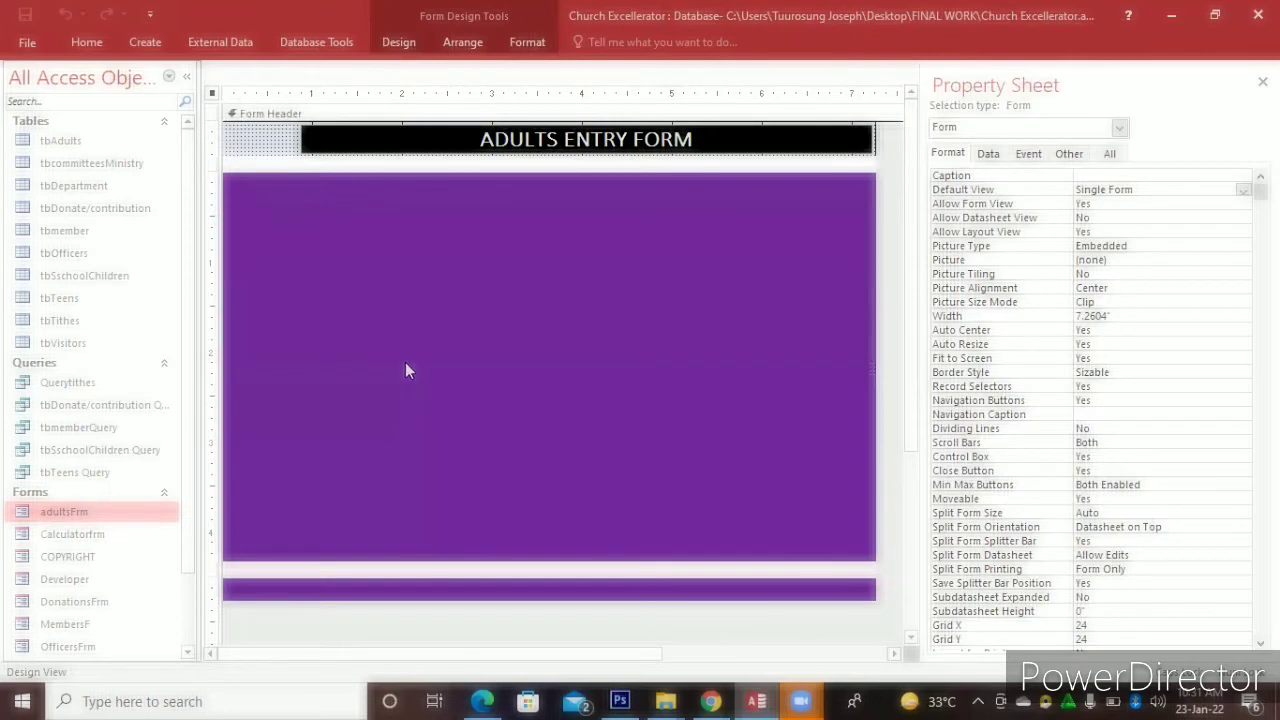
left_click(400, 40)
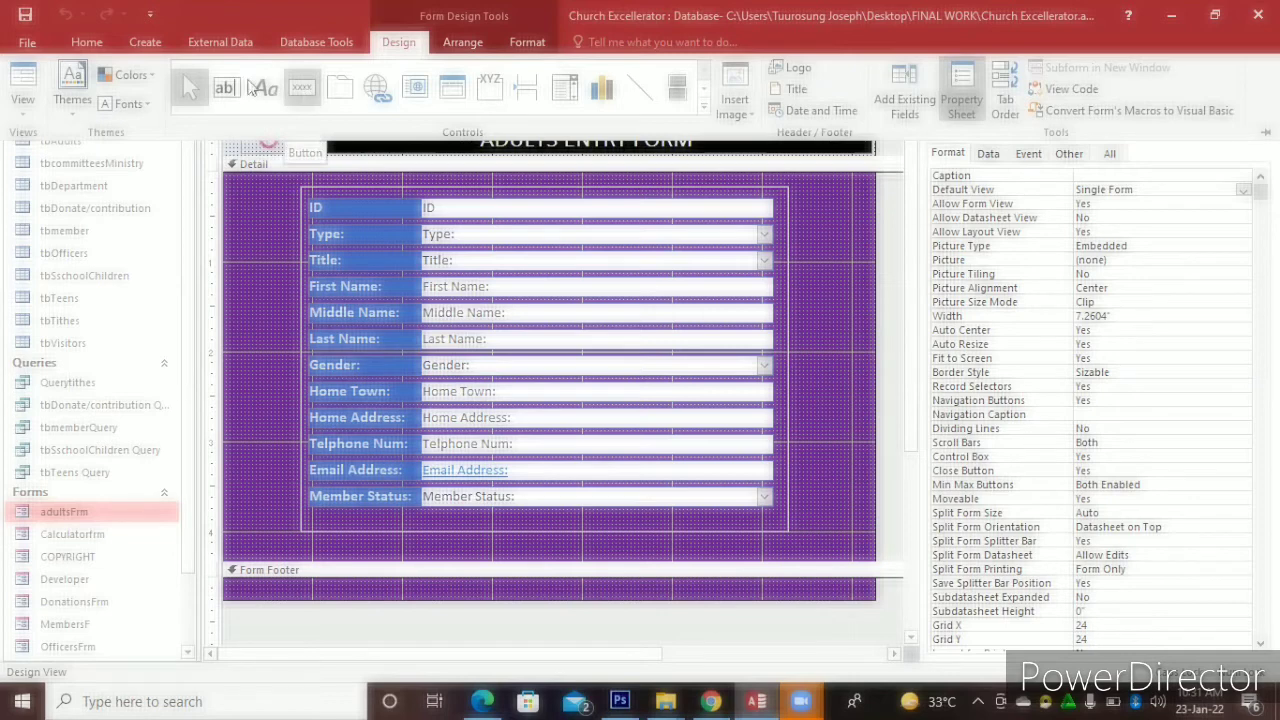
Draw a command button beside the First Name field, right of the field block
left_click(300, 90)
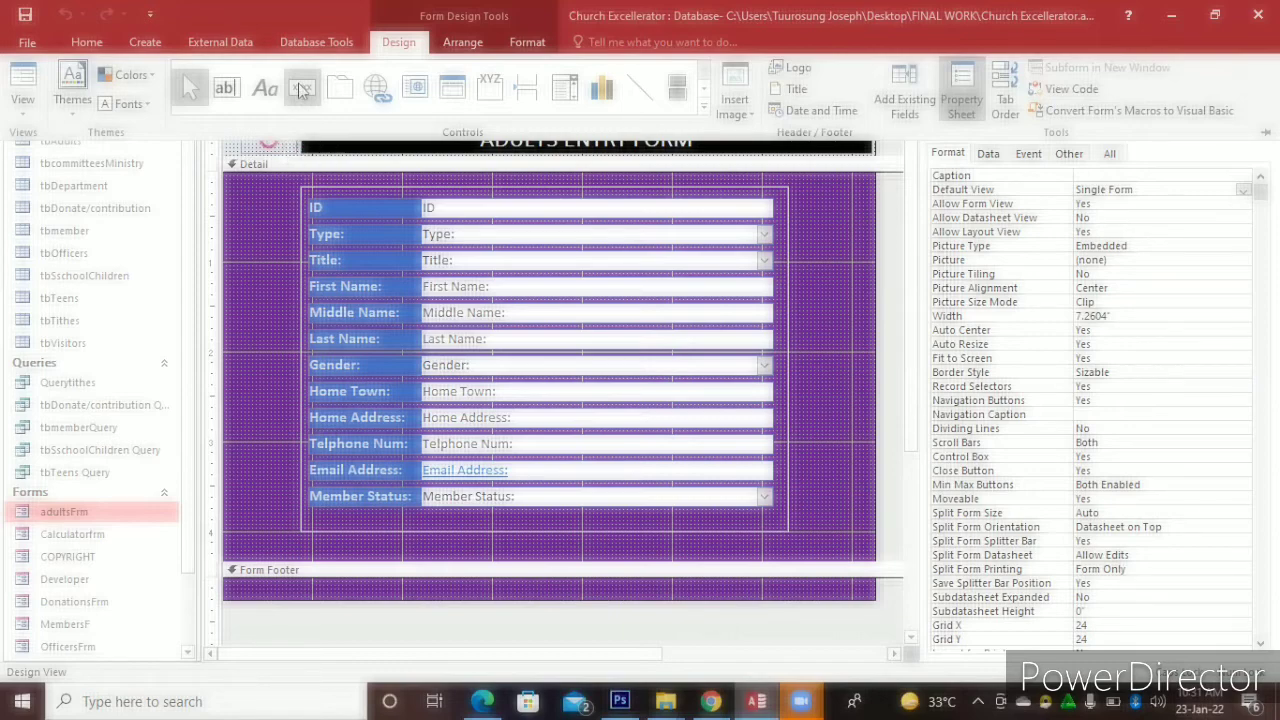
left_click(301, 88)
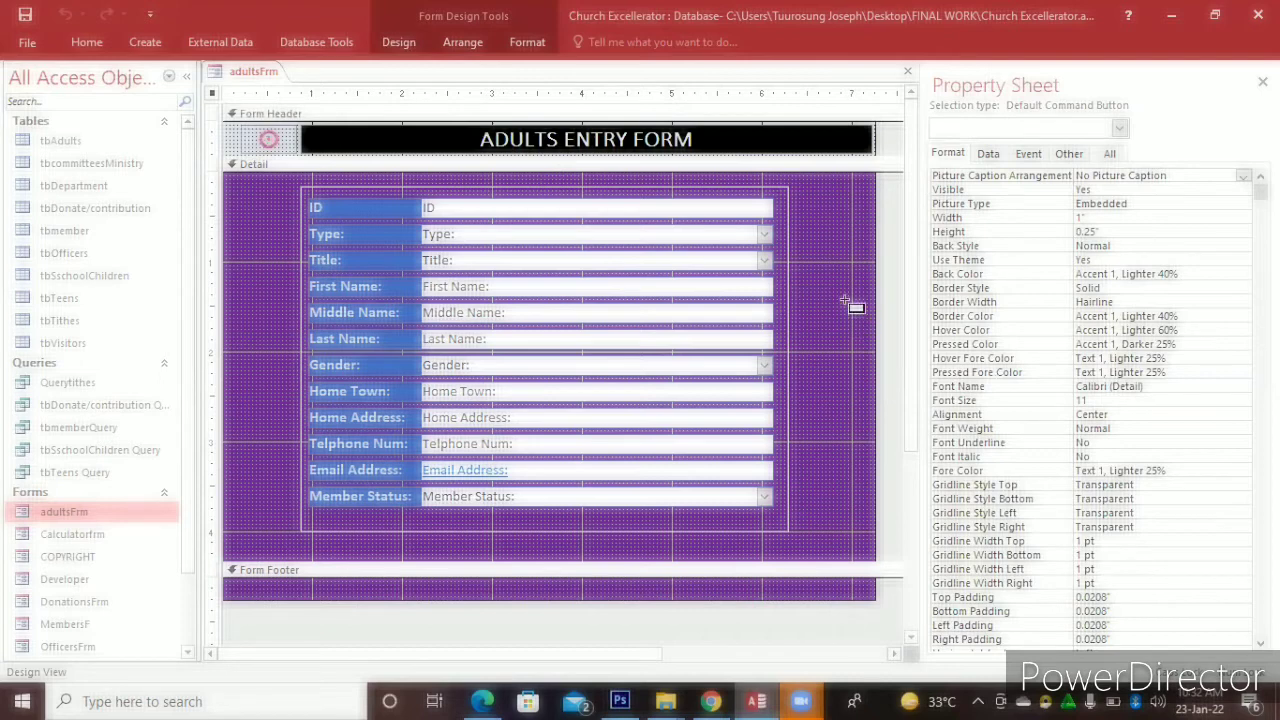
left_click(810, 284)
left_click_drag(860, 316, 858, 314)
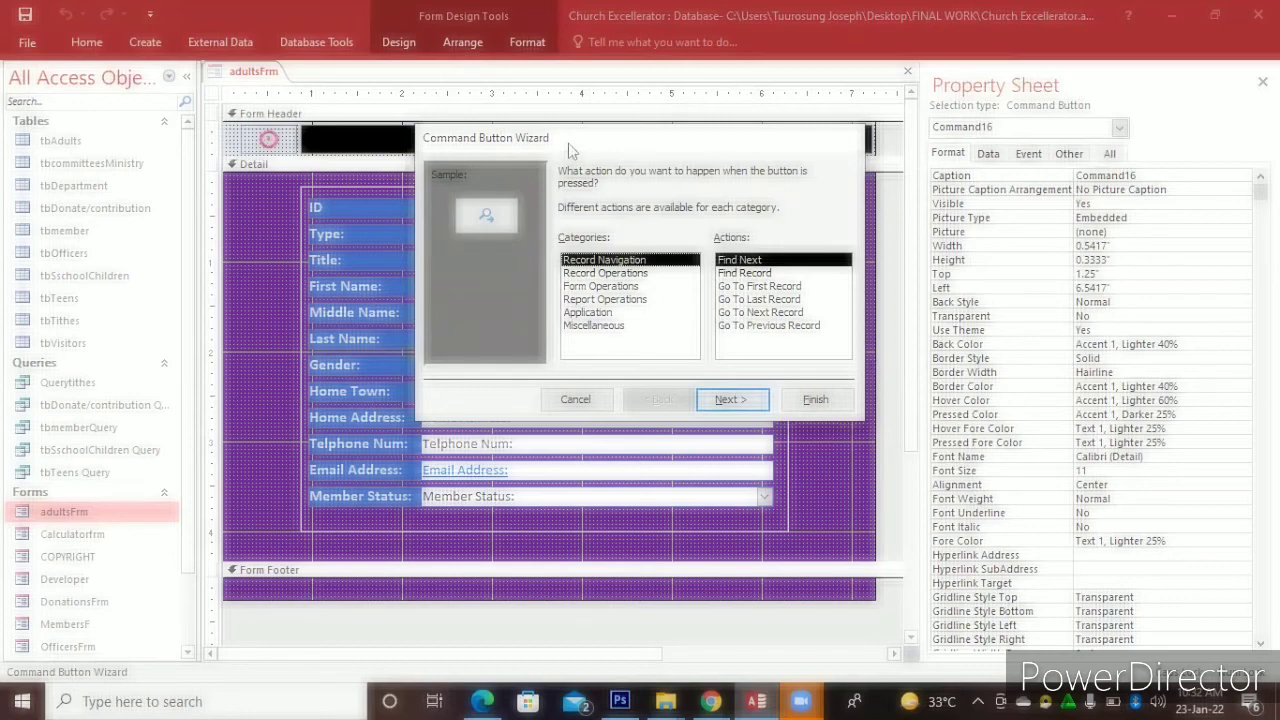
Choose Record Operations > Save Record as the button's action and continue
left_click_drag(568, 143, 368, 158)
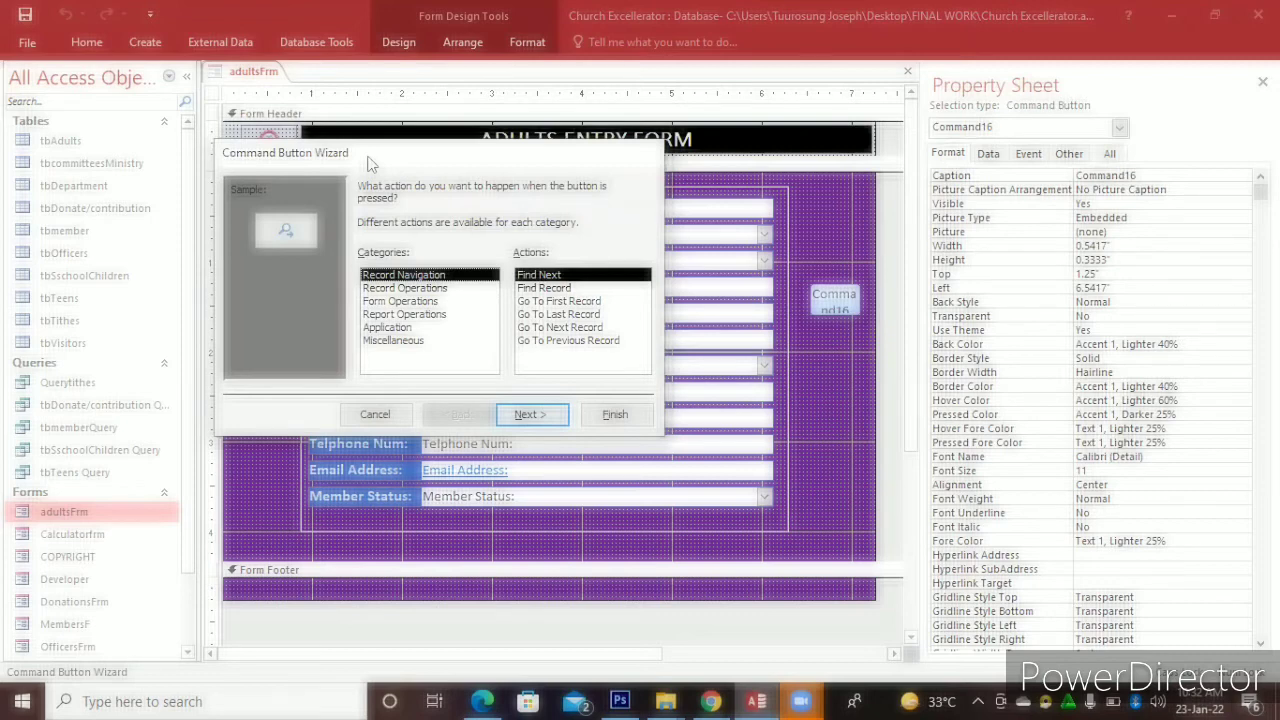
left_click(384, 289)
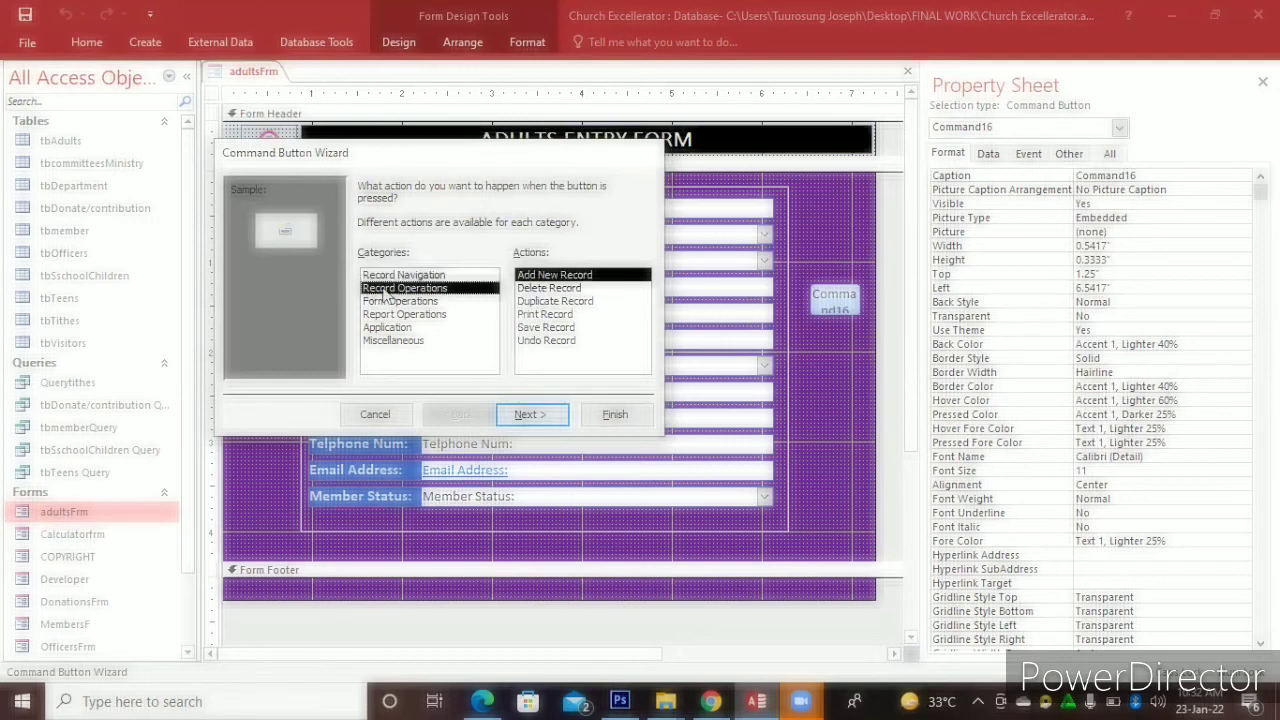
left_click(537, 331)
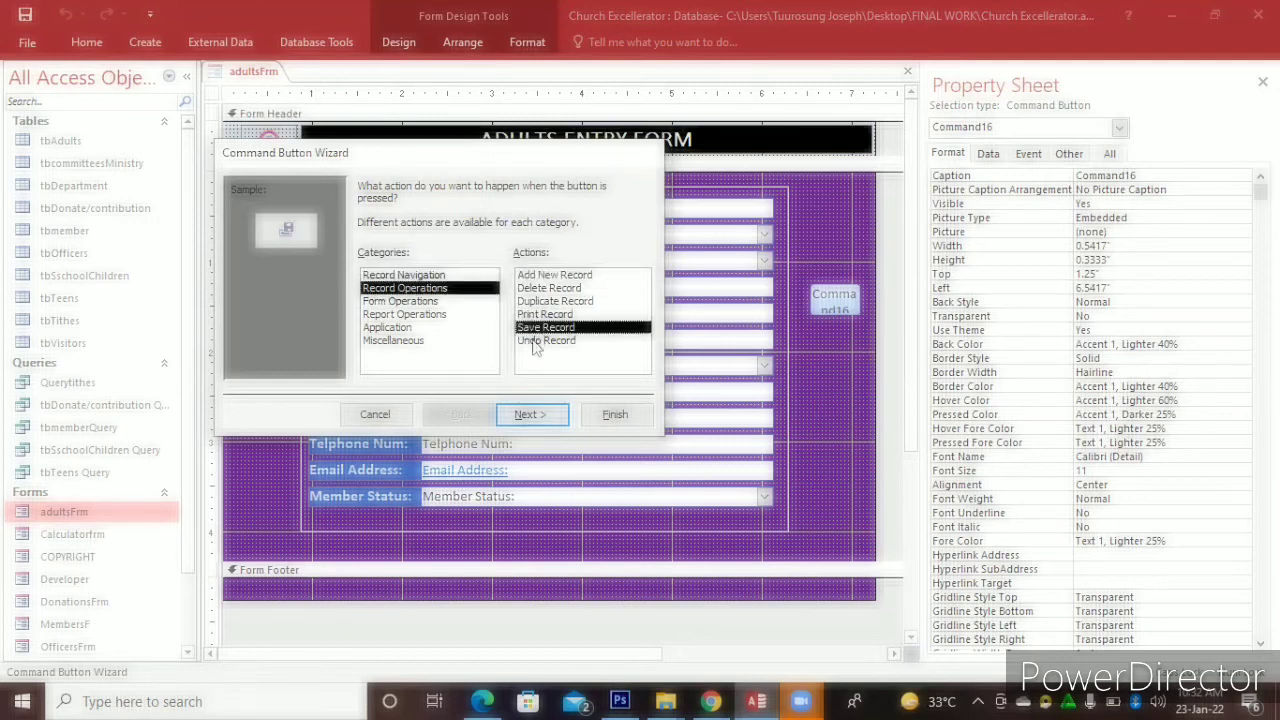
left_click(520, 418)
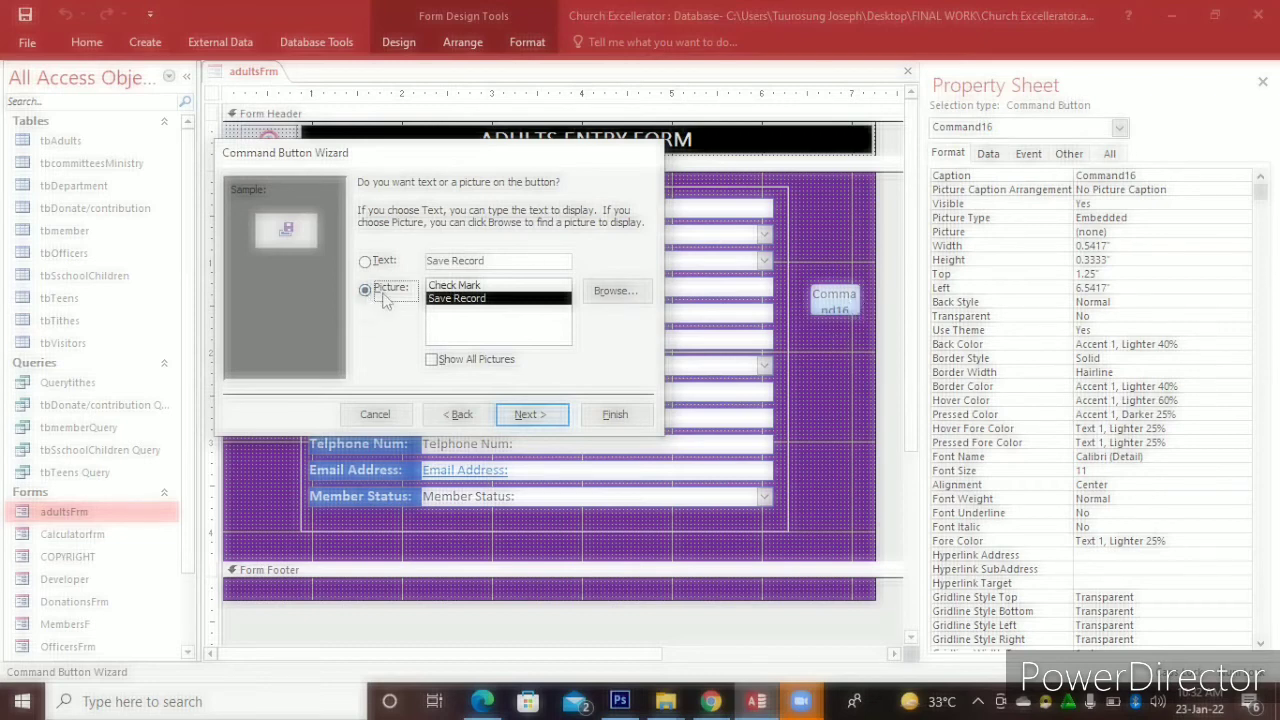
Compare the Check Mark and Save Record pictures for the new button
left_click(452, 286)
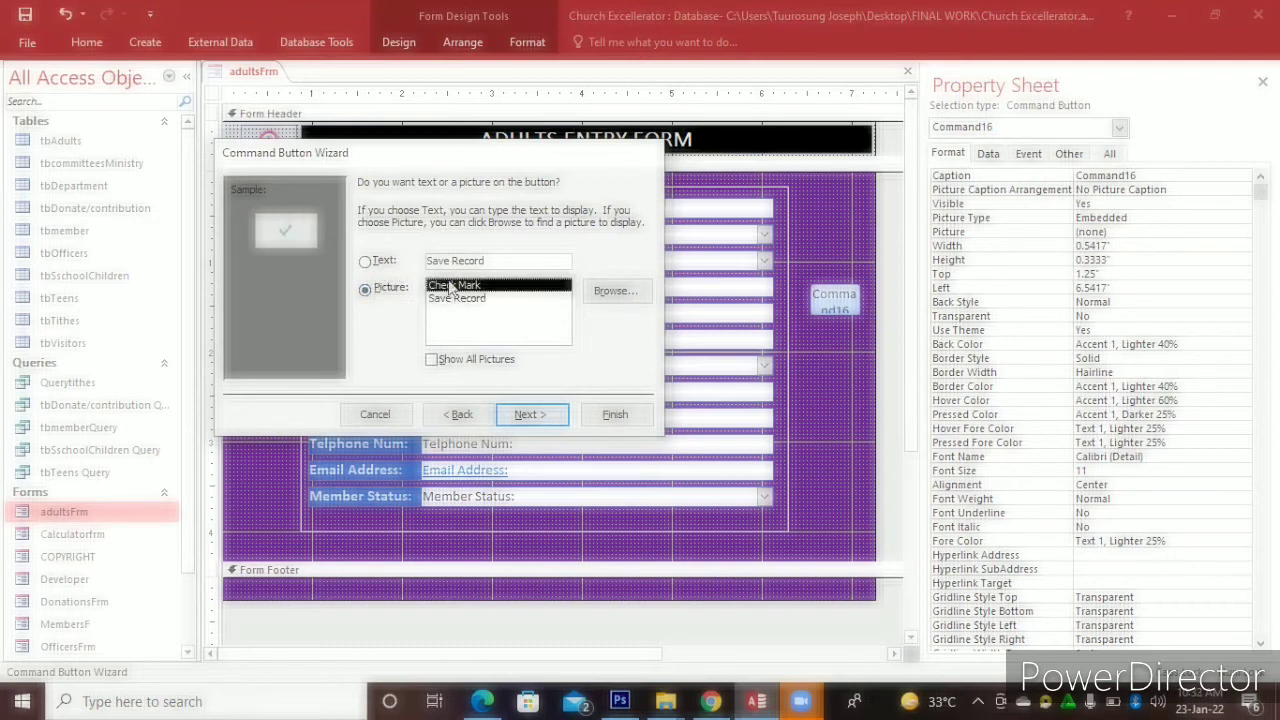
left_click(454, 299)
left_click(449, 286)
left_click(459, 299)
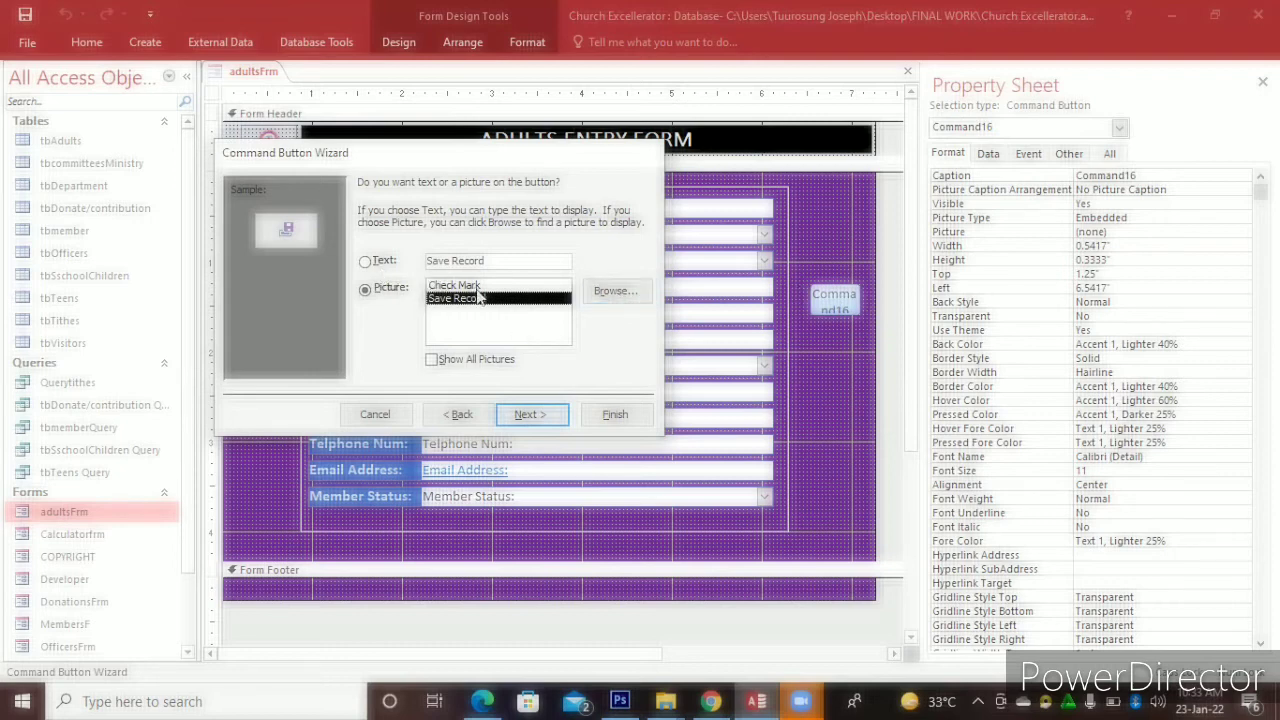
Make the button show text instead of a picture, with the caption 'Update'
left_click(386, 261)
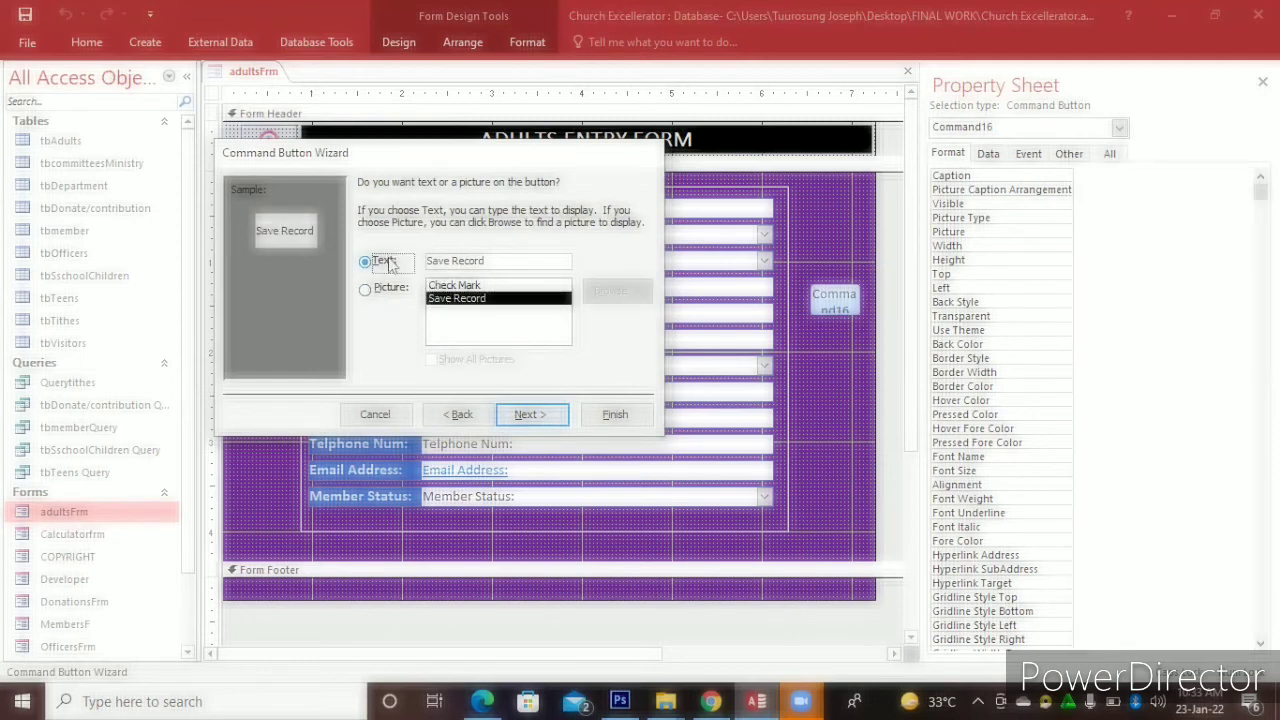
left_click(494, 261)
left_click_drag(494, 261, 429, 256)
key("BackSpace")
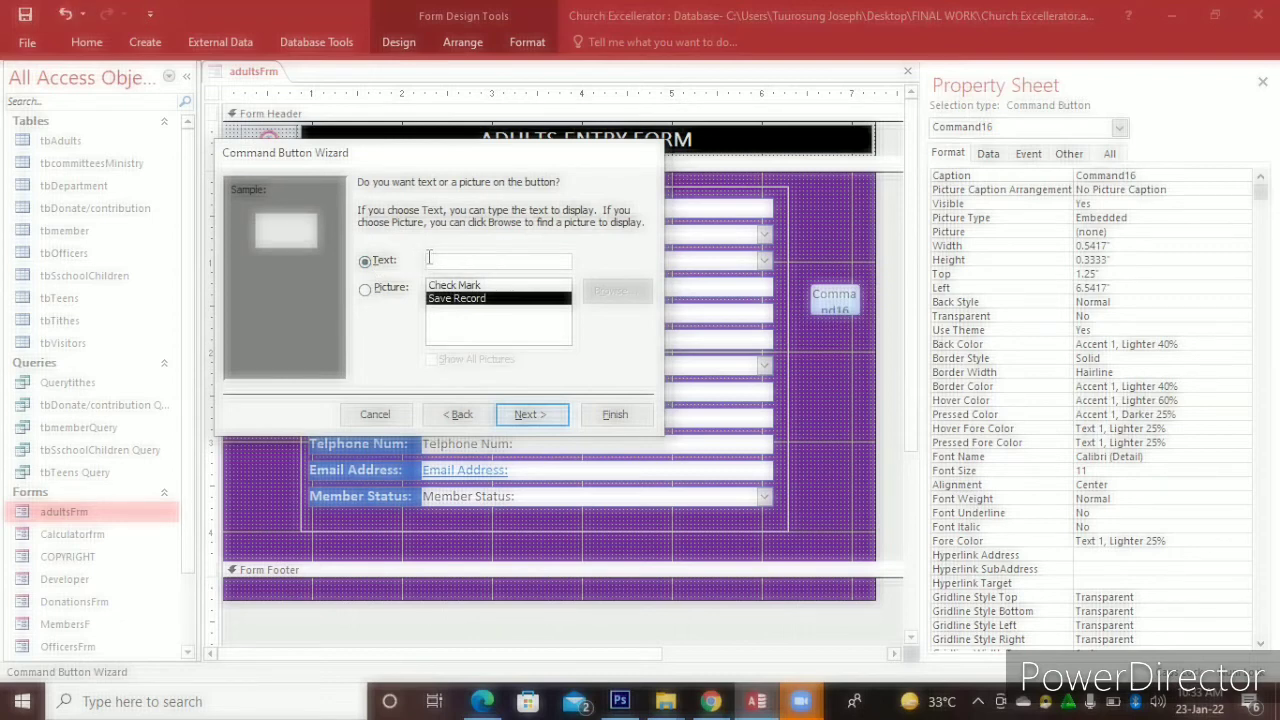
type("UPdate")
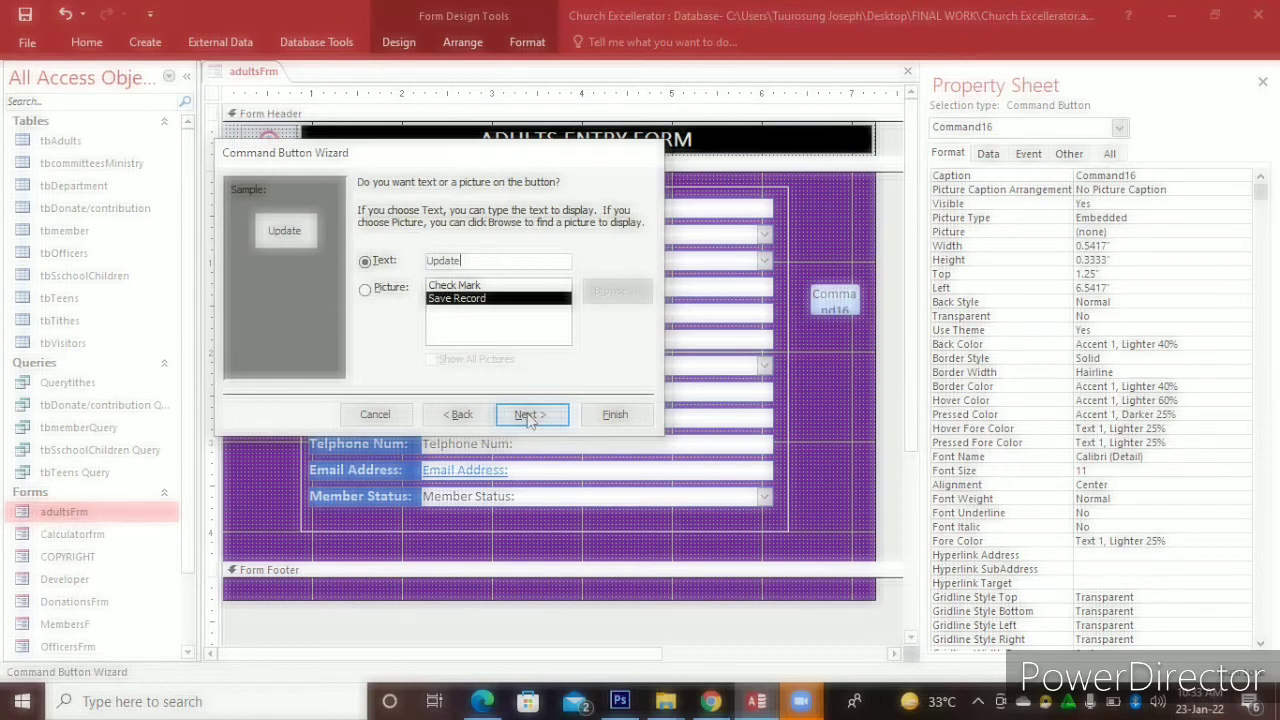
Name the button cmdbtnsave and finish the wizard
left_click(530, 416)
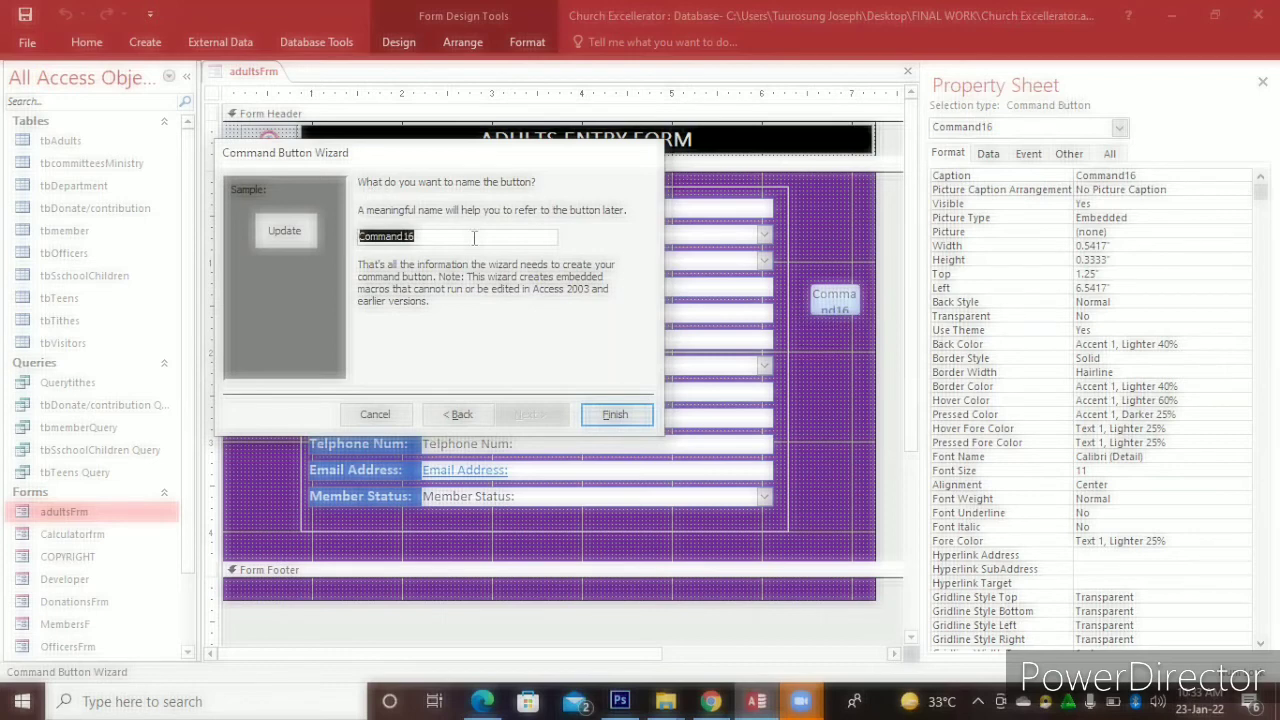
key("BackSpace")
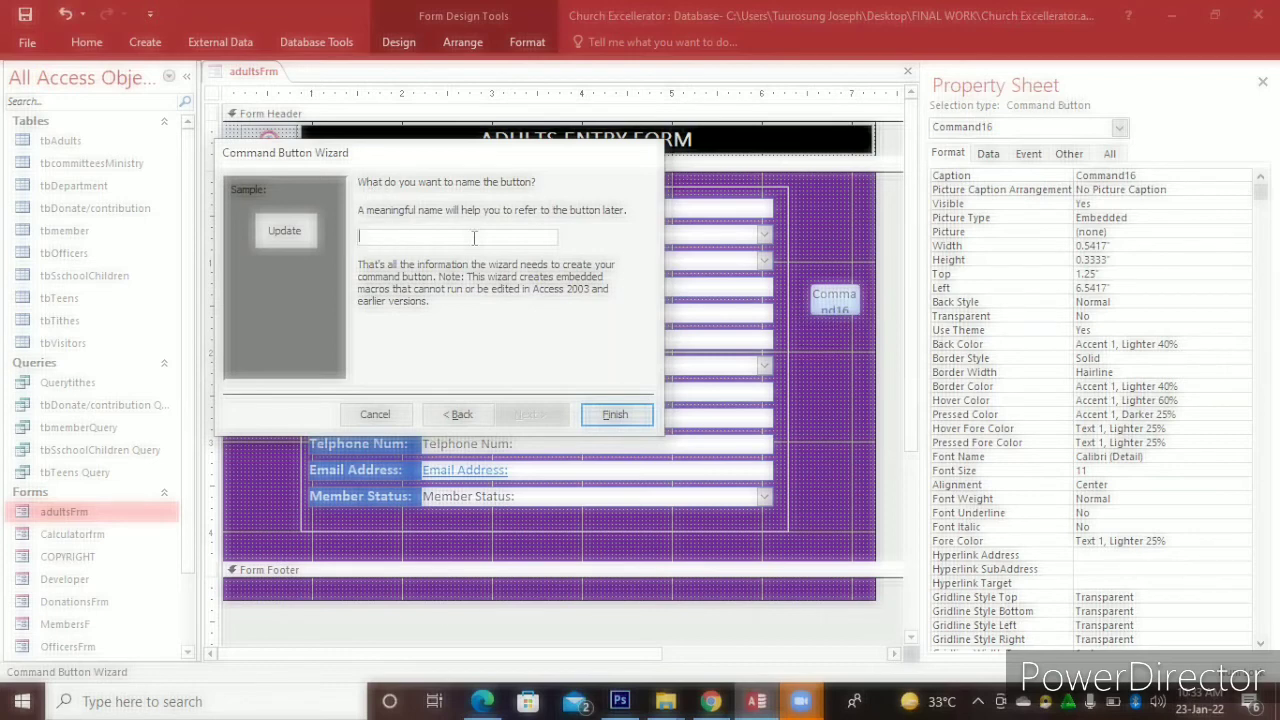
type("cmdbtnsave")
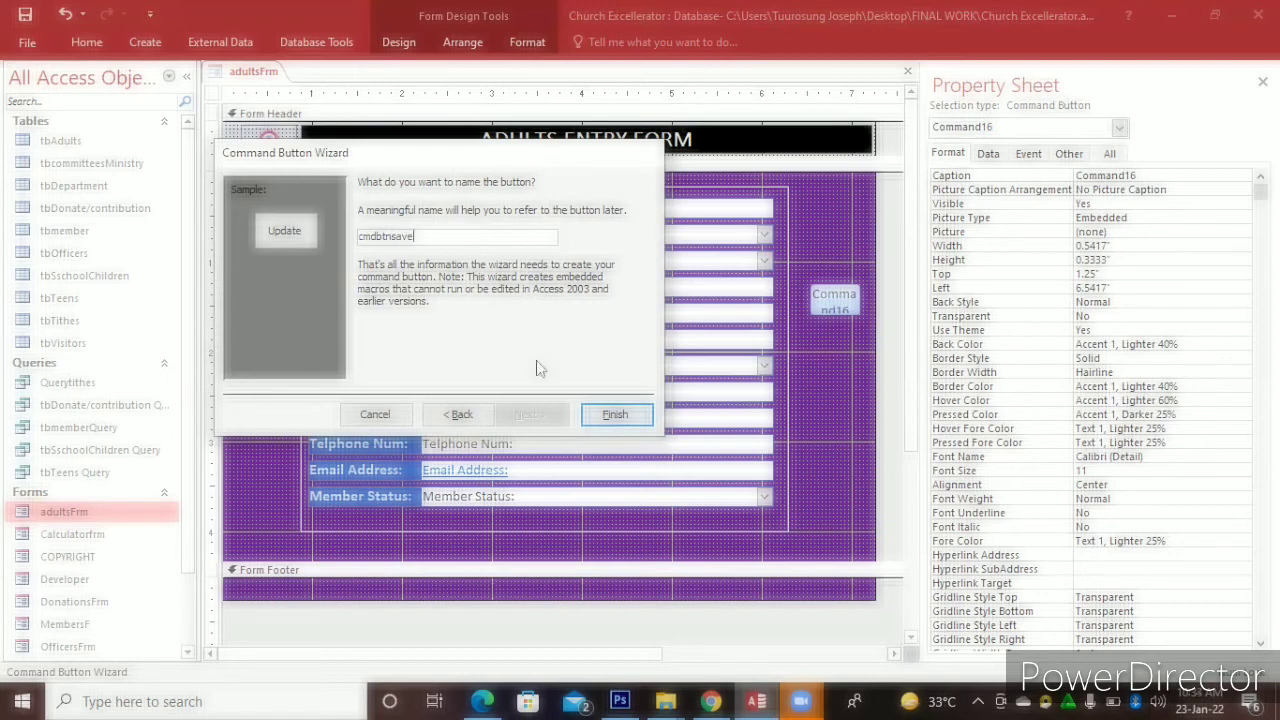
left_click(607, 416)
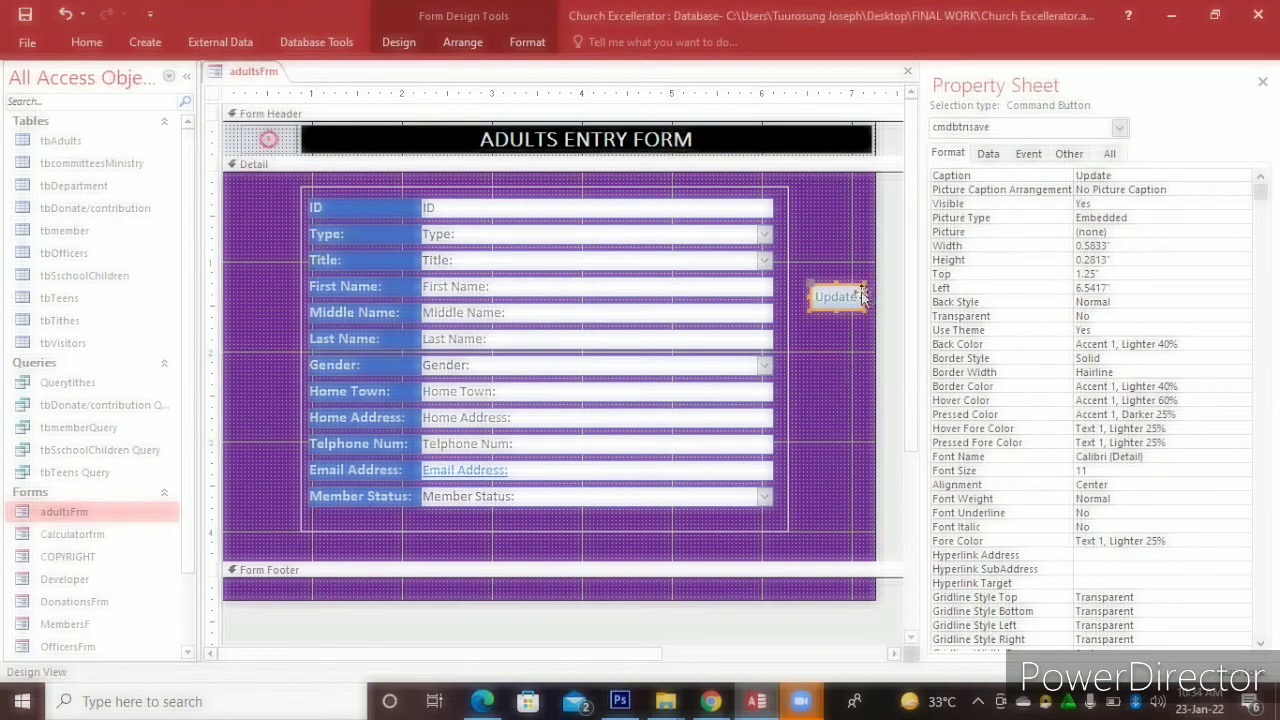
Widen the Update button on both sides and raise its top, to about 0.92 by 0.36 inches
left_click_drag(873, 295, 883, 296)
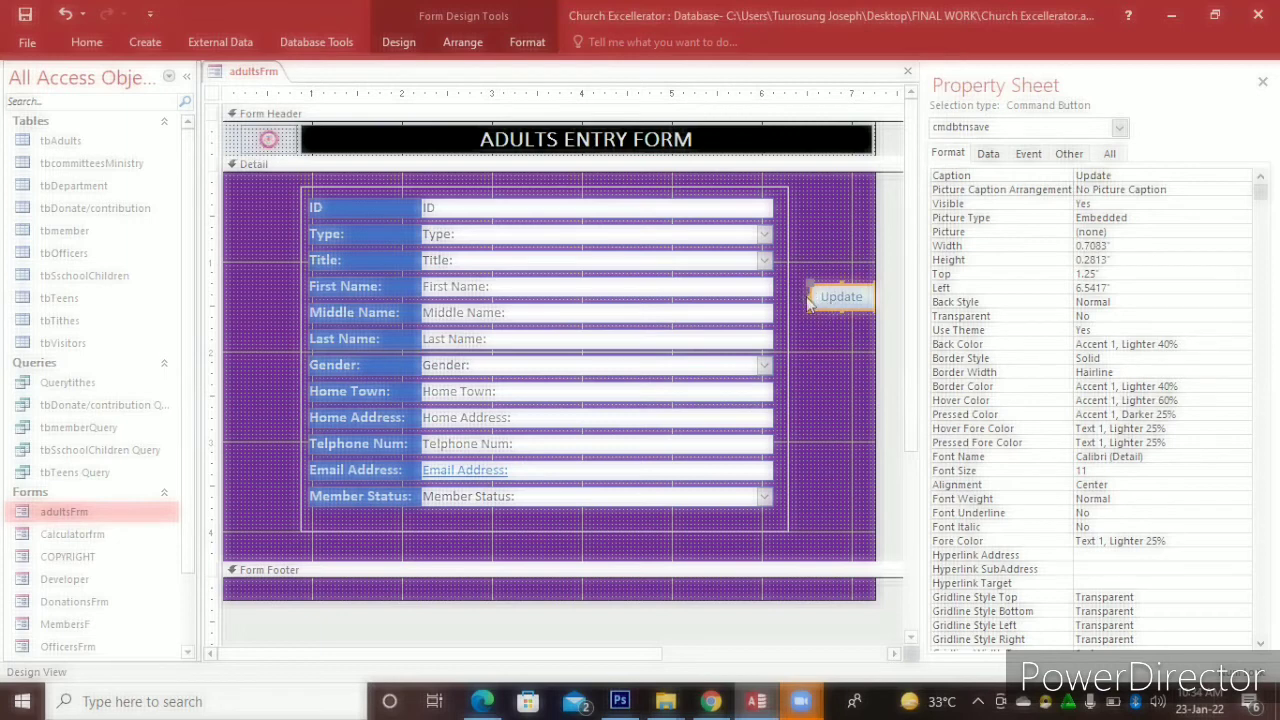
left_click_drag(810, 295, 795, 294)
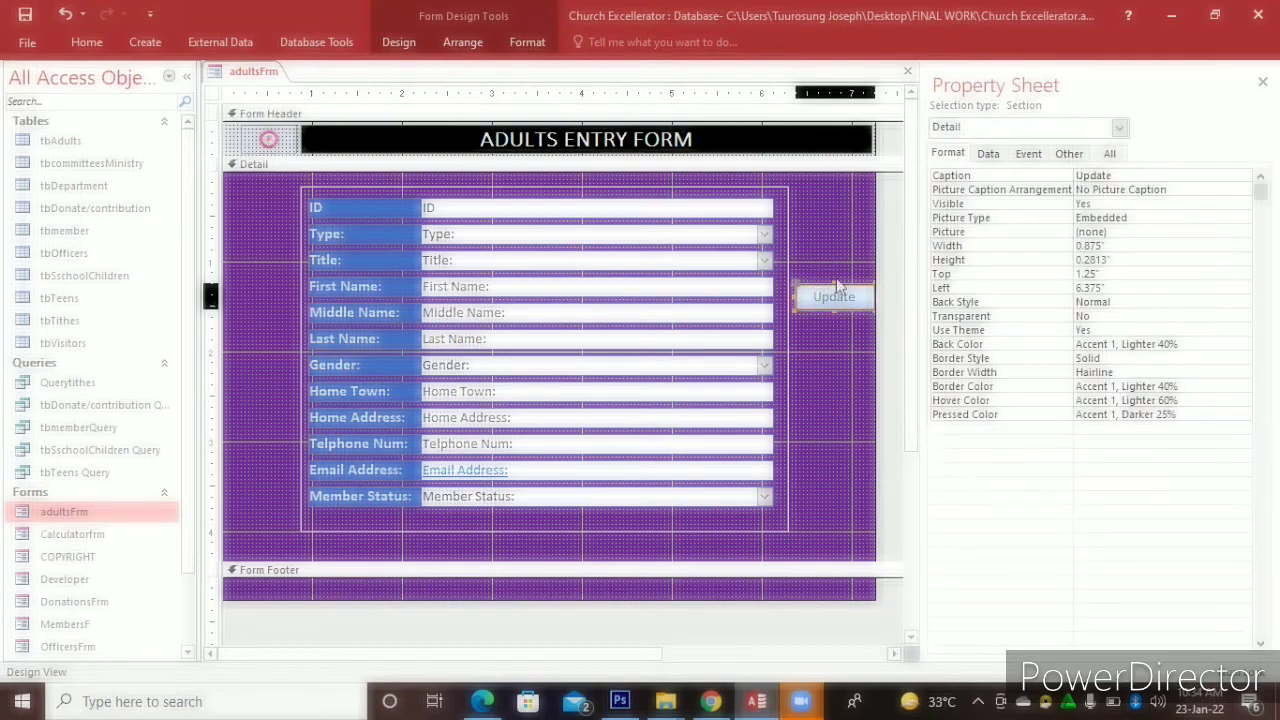
left_click_drag(831, 280, 831, 275)
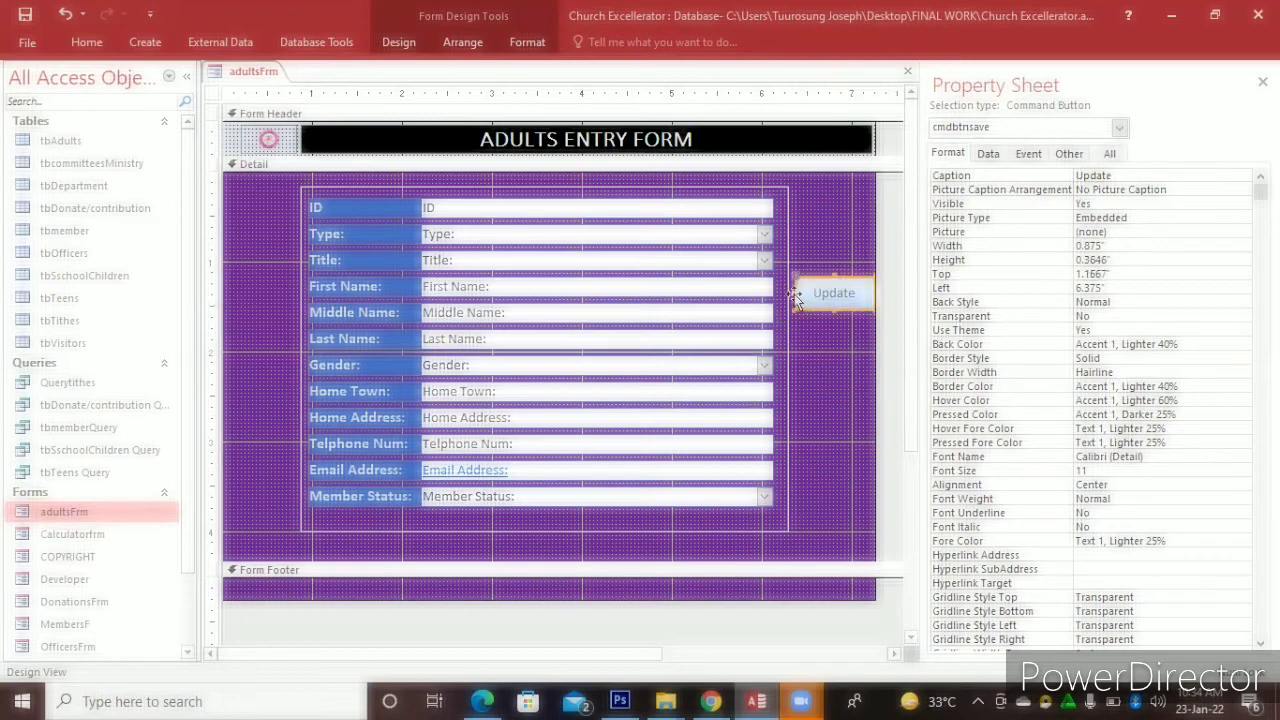
left_click_drag(792, 292, 787, 292)
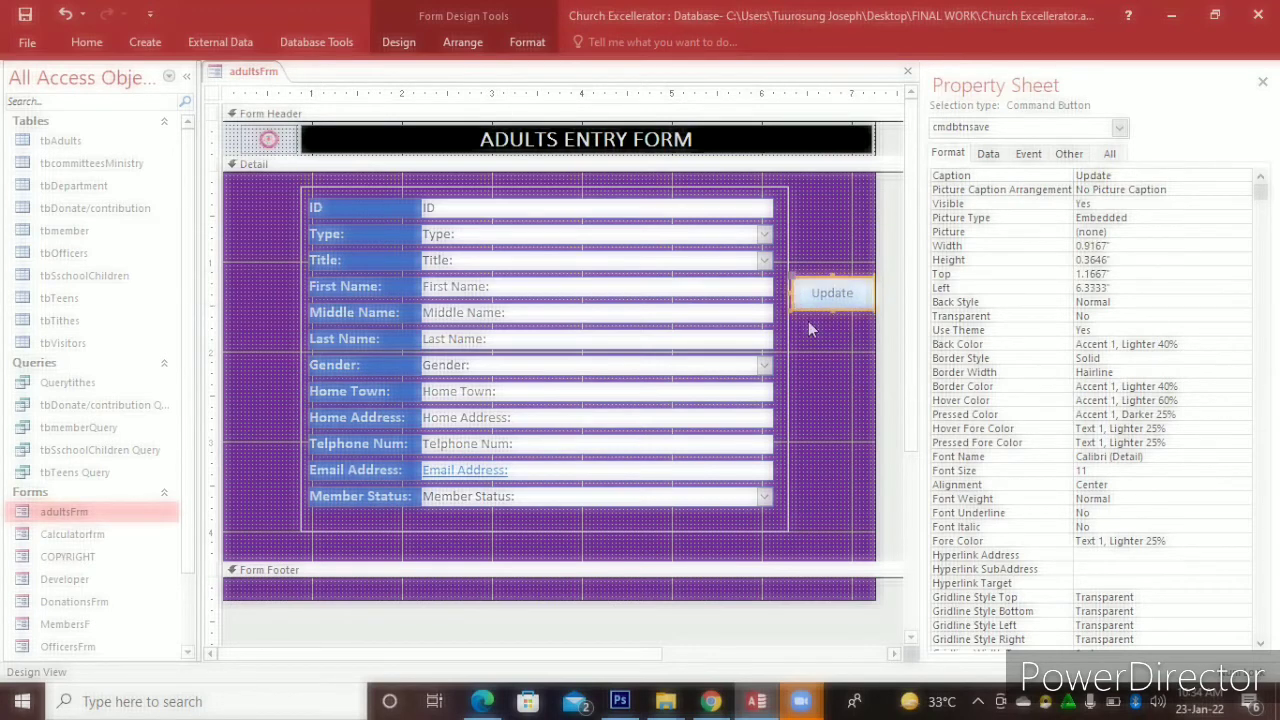
left_click(808, 321)
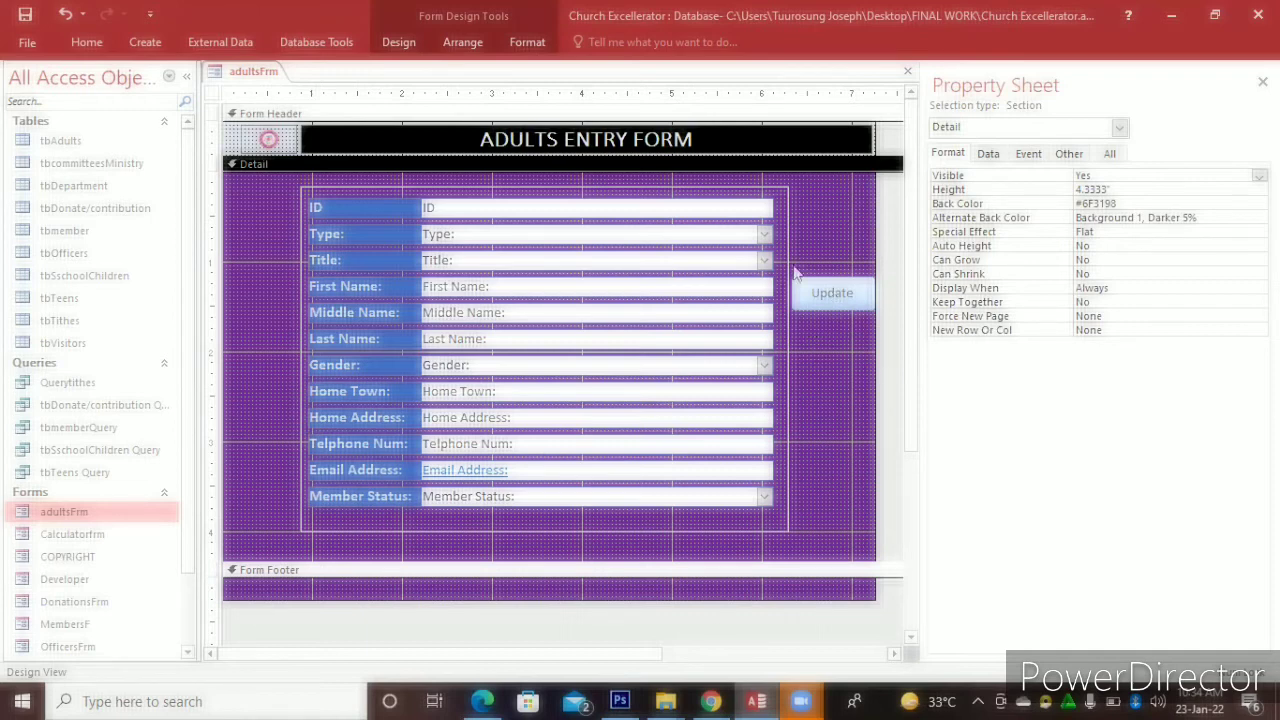
Give the Update button a bevel shape effect and make it slightly taller
left_click(836, 300)
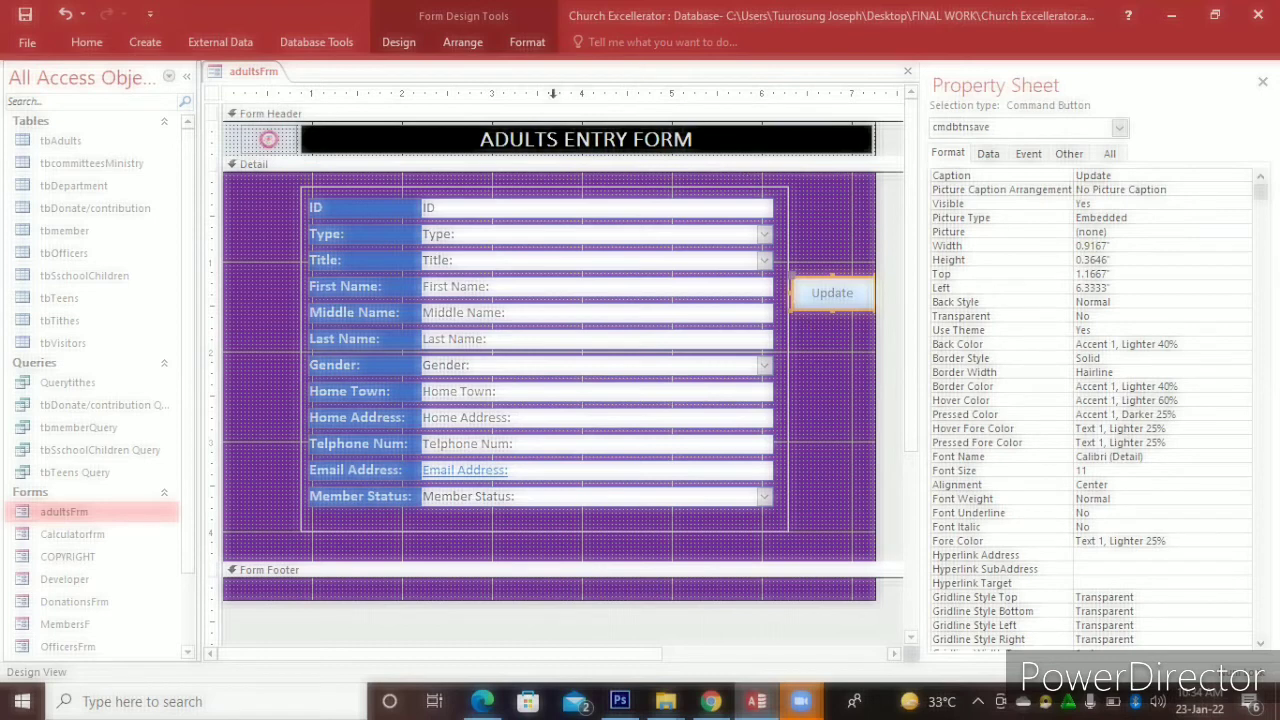
left_click(528, 43)
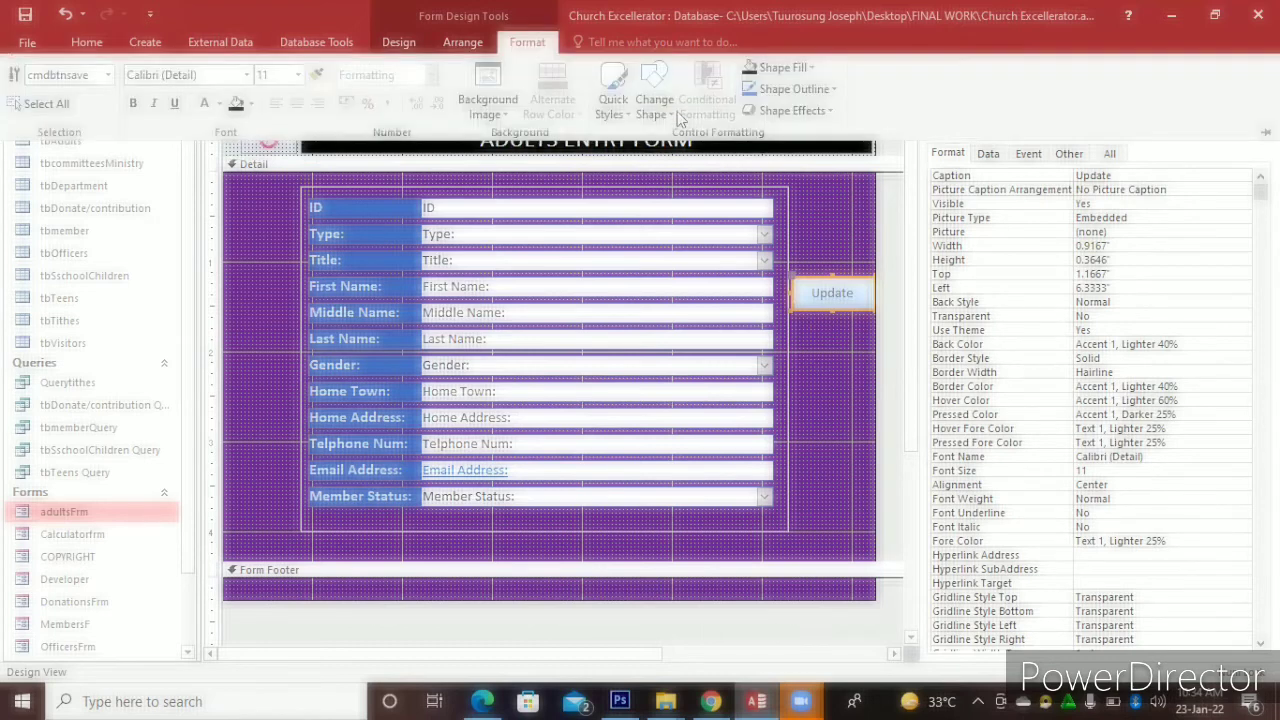
left_click(832, 111)
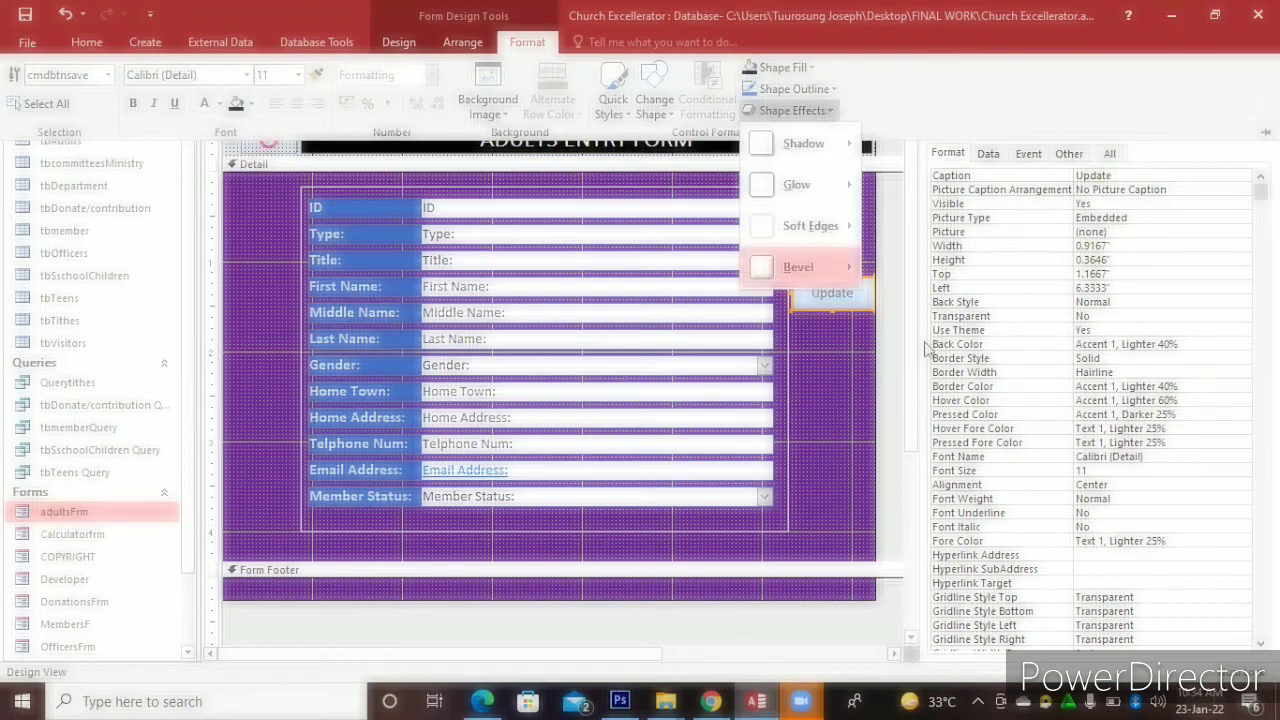
mouse_move(799, 267)
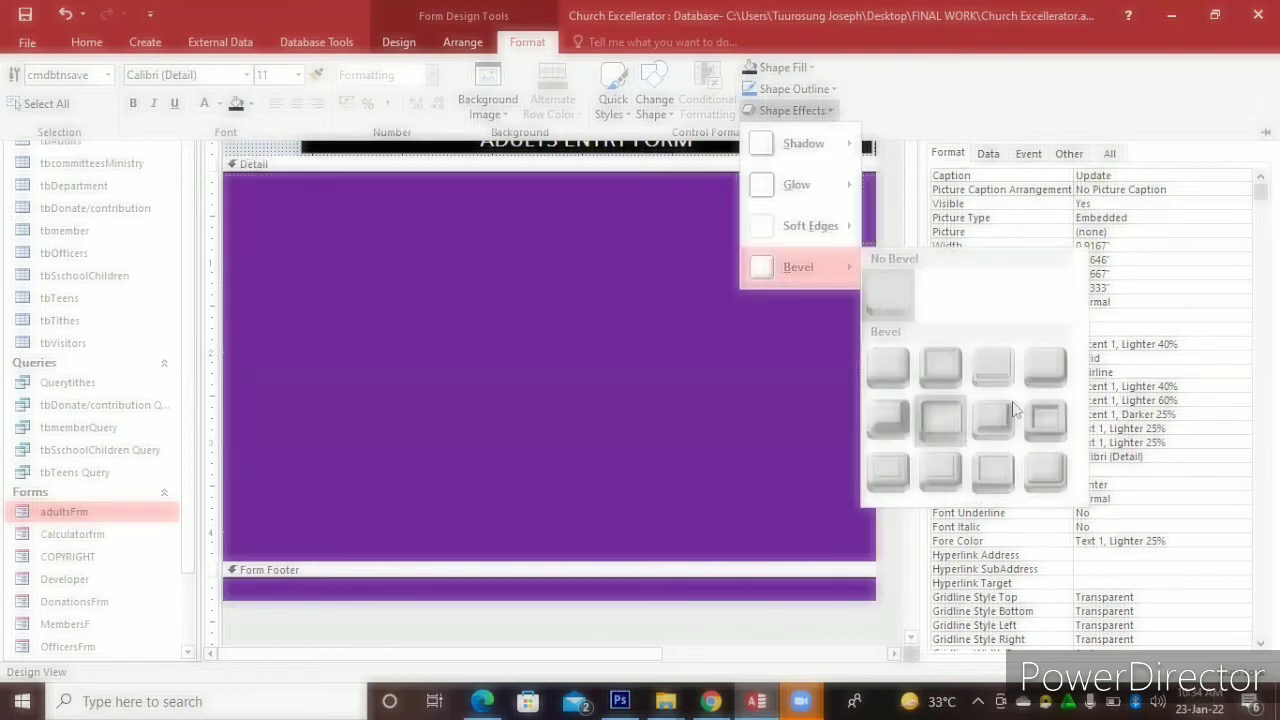
left_click(948, 424)
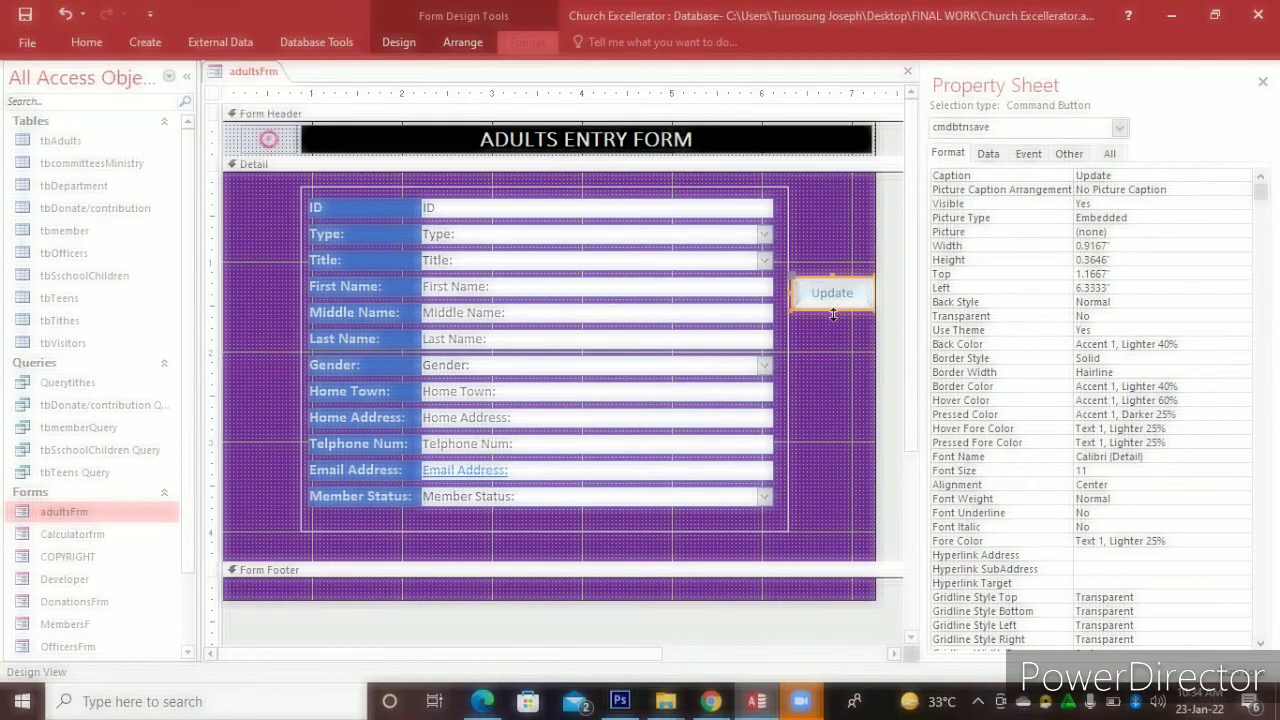
left_click_drag(833, 313, 833, 318)
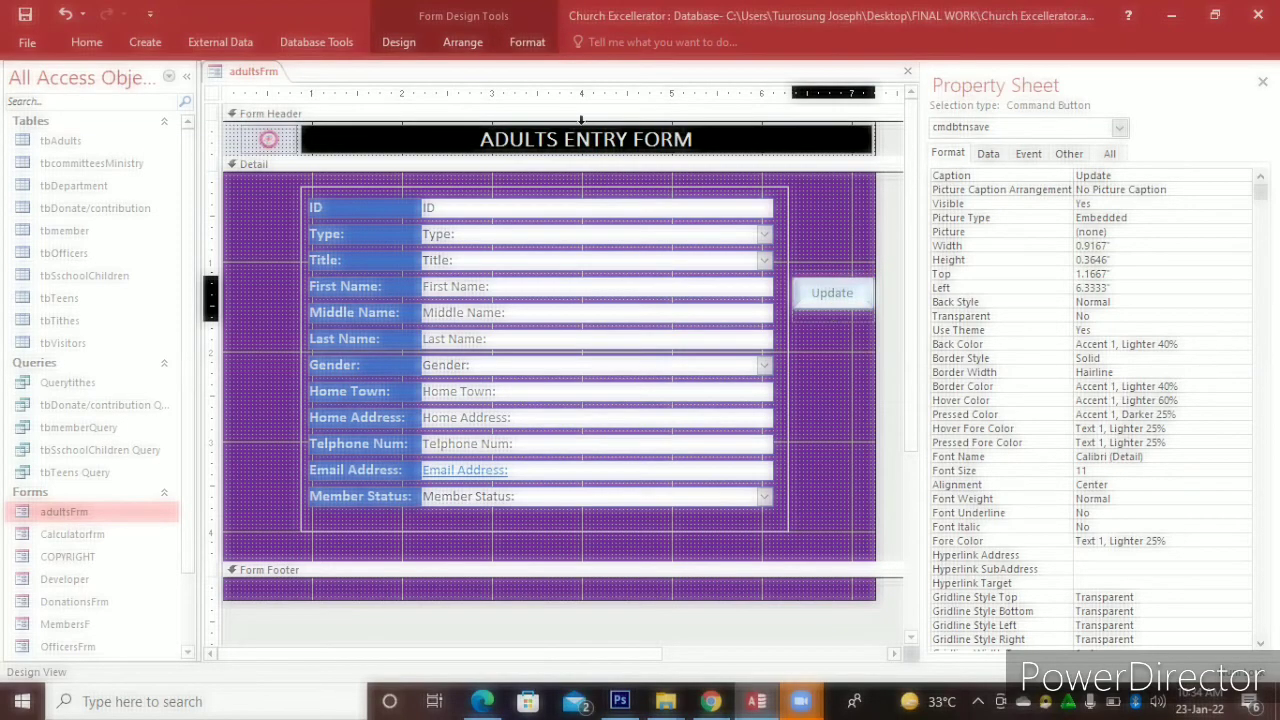
Fill the Update button with Accent 2, Darker 25% orange and widen it to 1.1667 inches
left_click(527, 44)
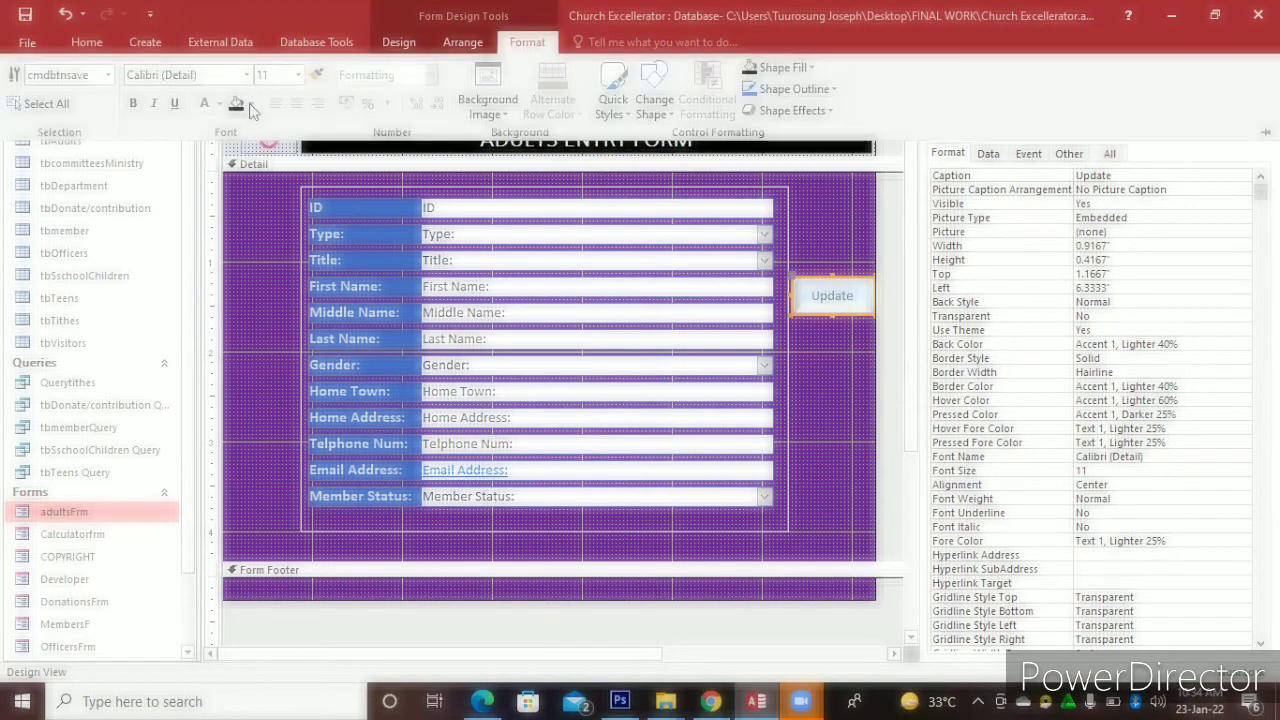
left_click(251, 104)
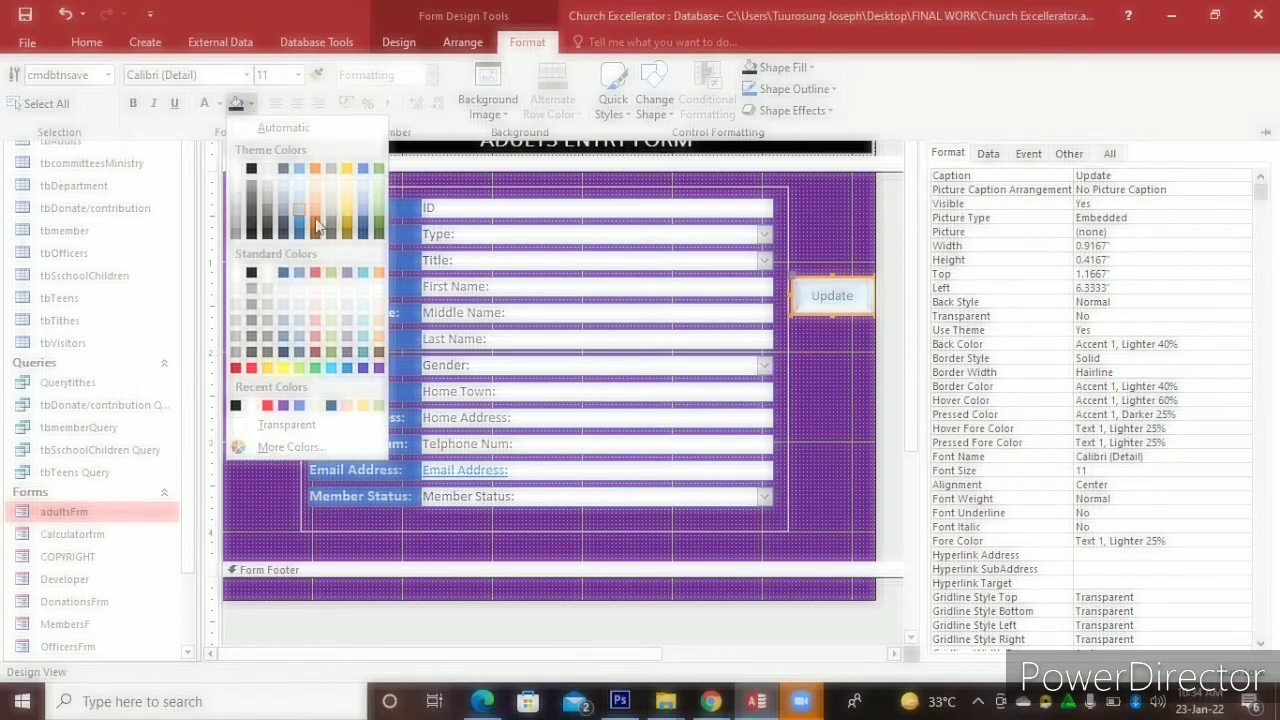
left_click(316, 225)
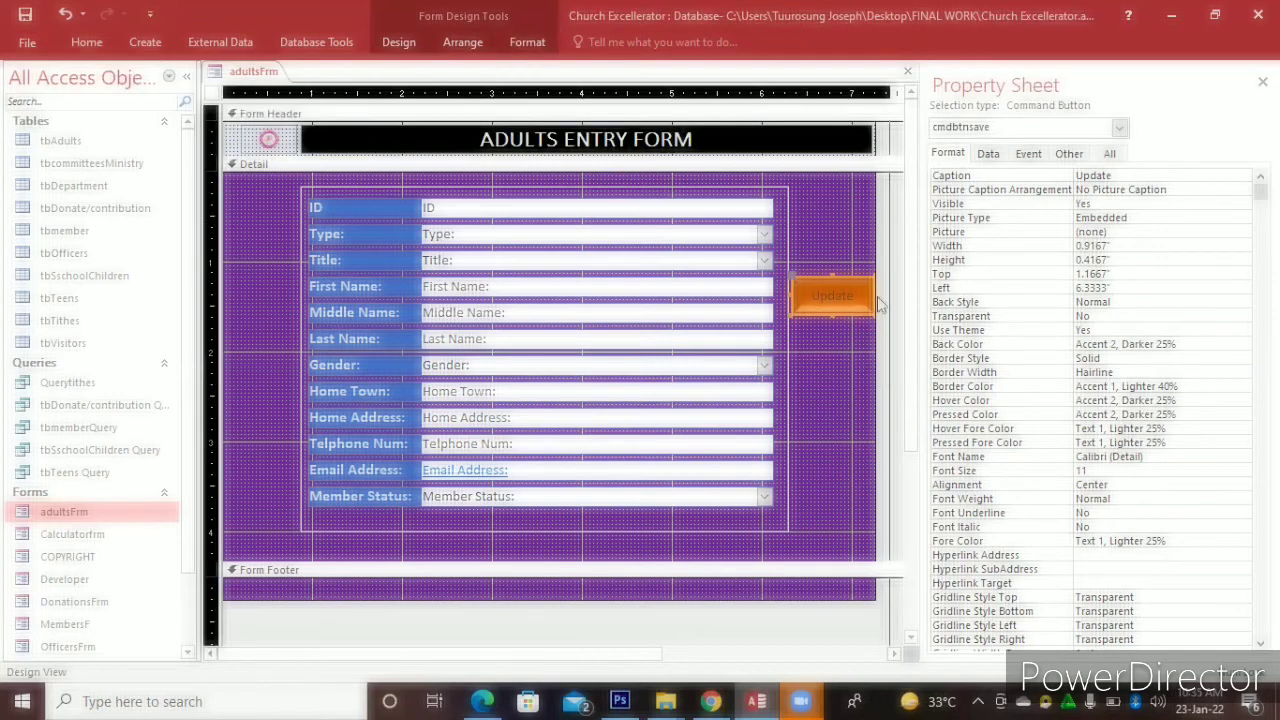
left_click_drag(872, 293, 897, 300)
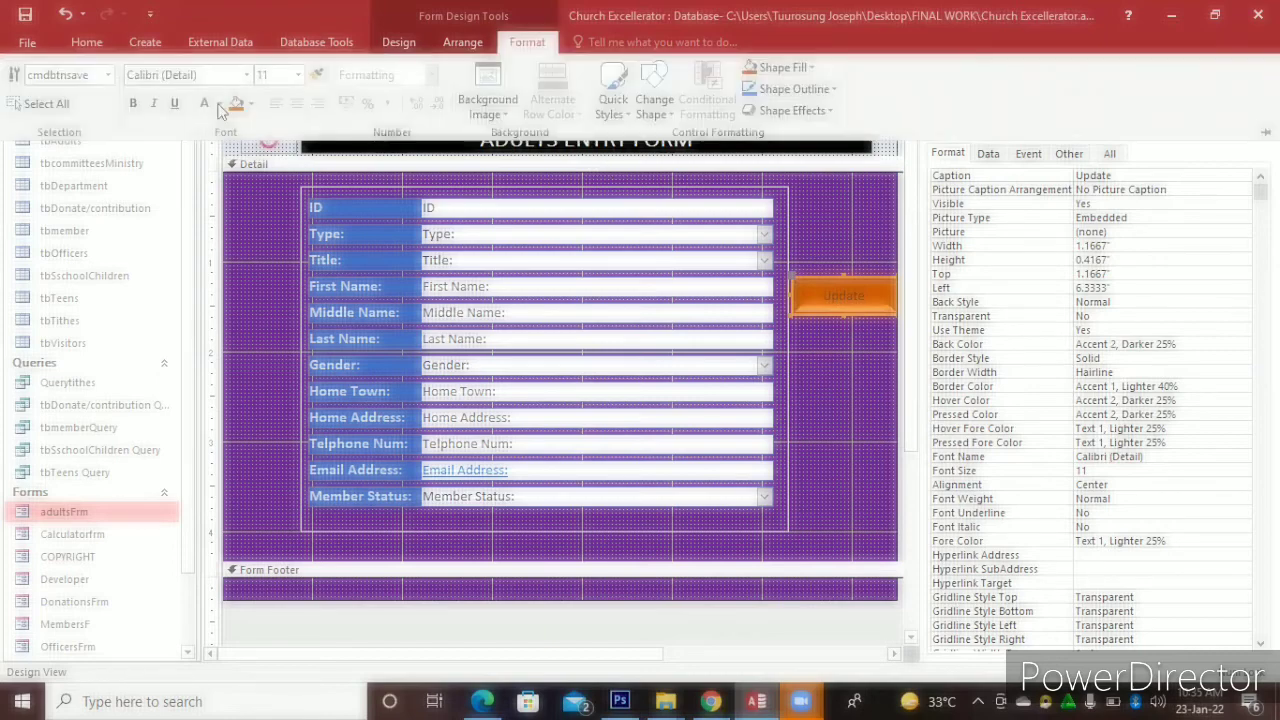
Set the Update caption to white, bold, 16-point text, then select the Detail section
left_click(221, 104)
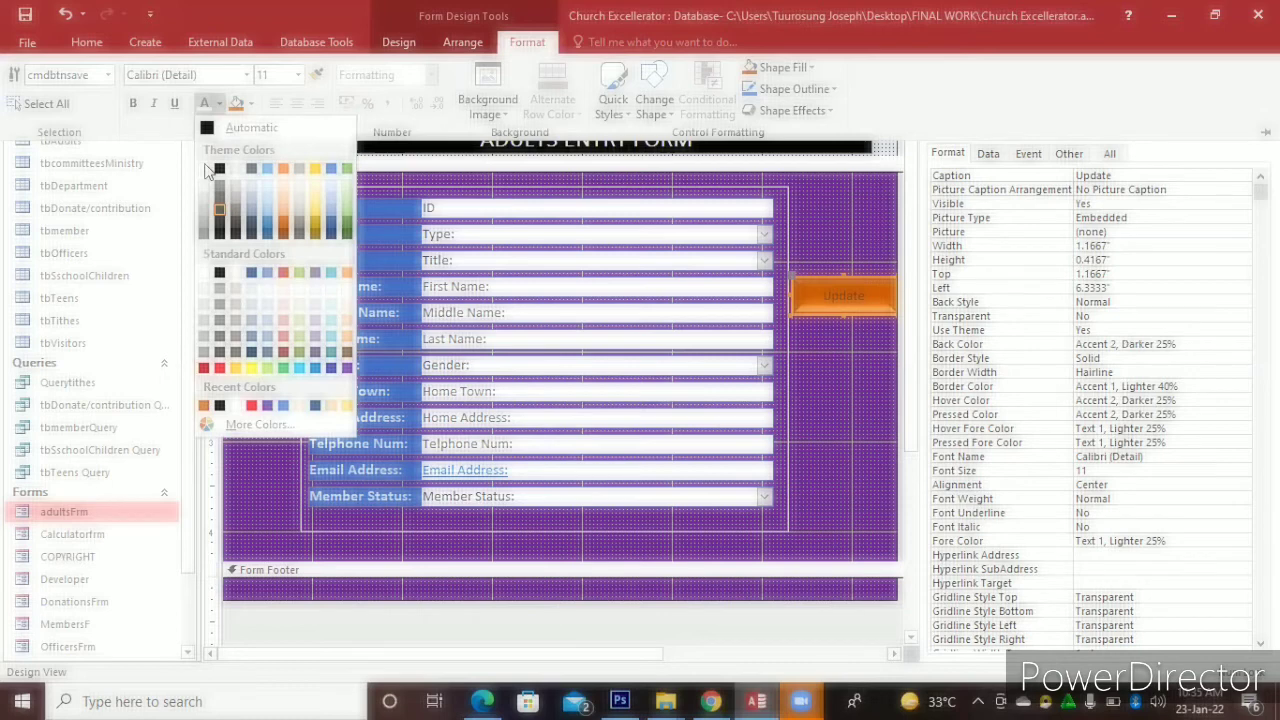
left_click(212, 172)
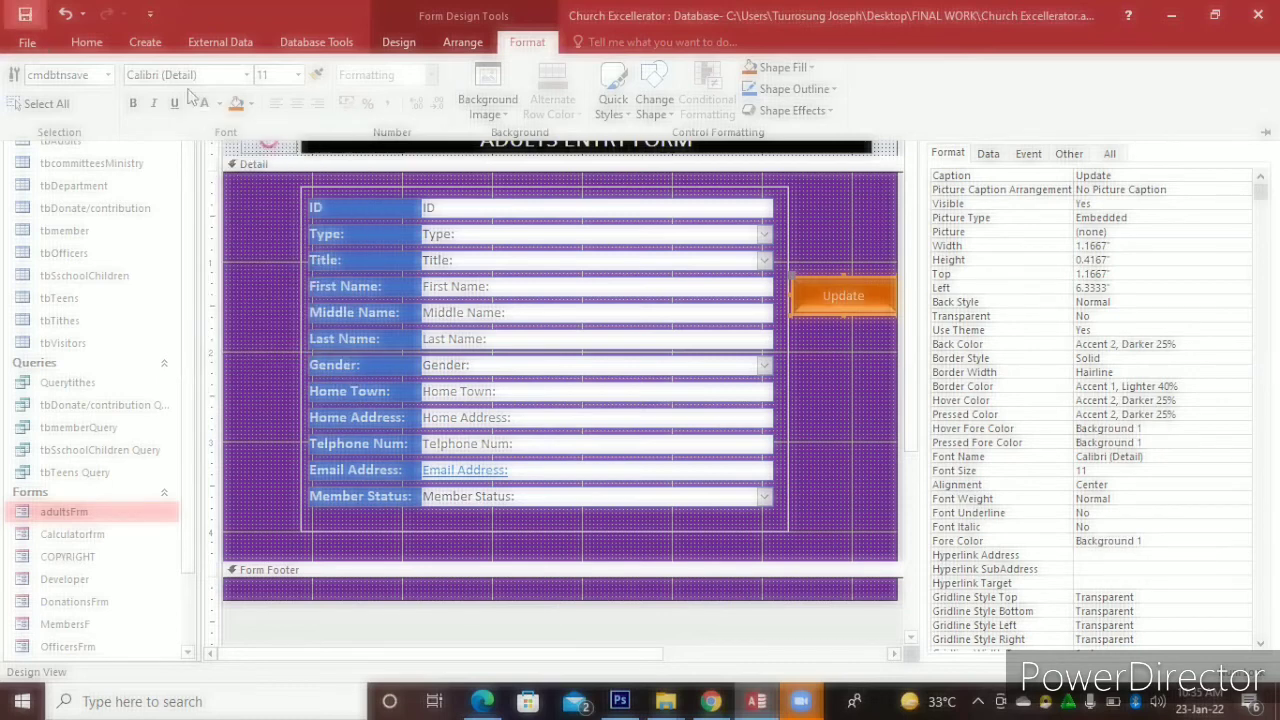
left_click(134, 104)
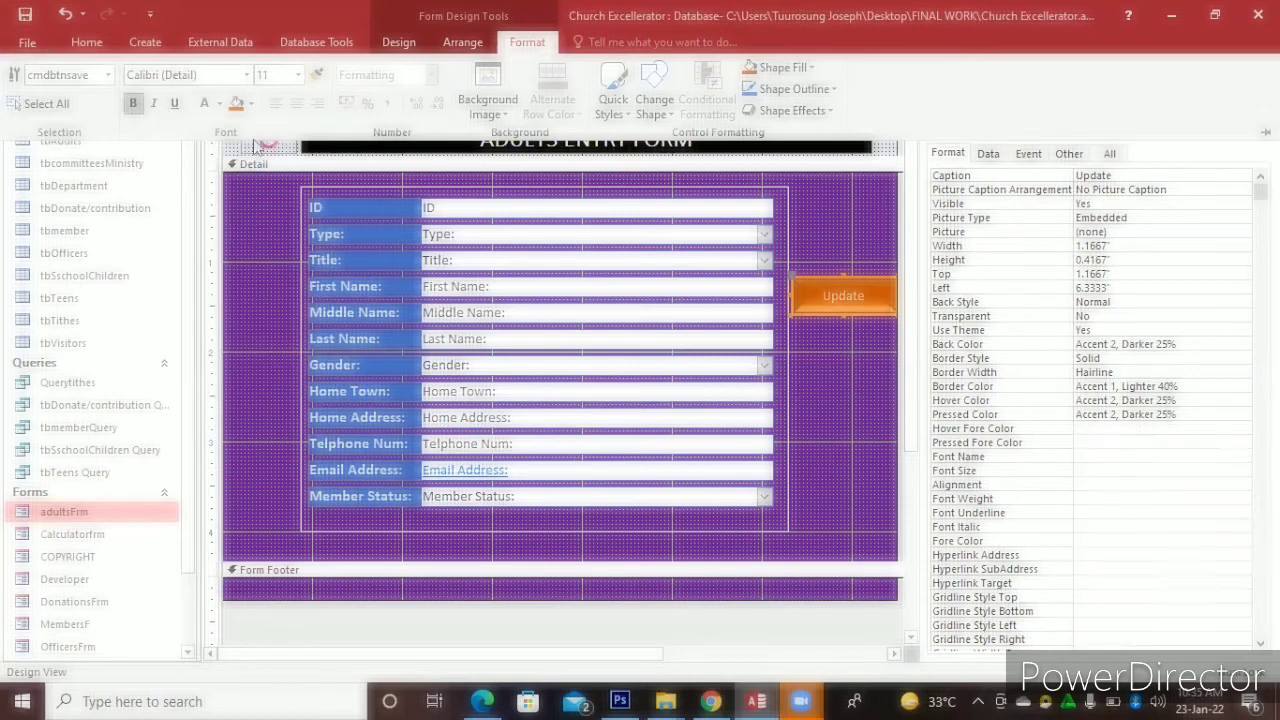
left_click(298, 75)
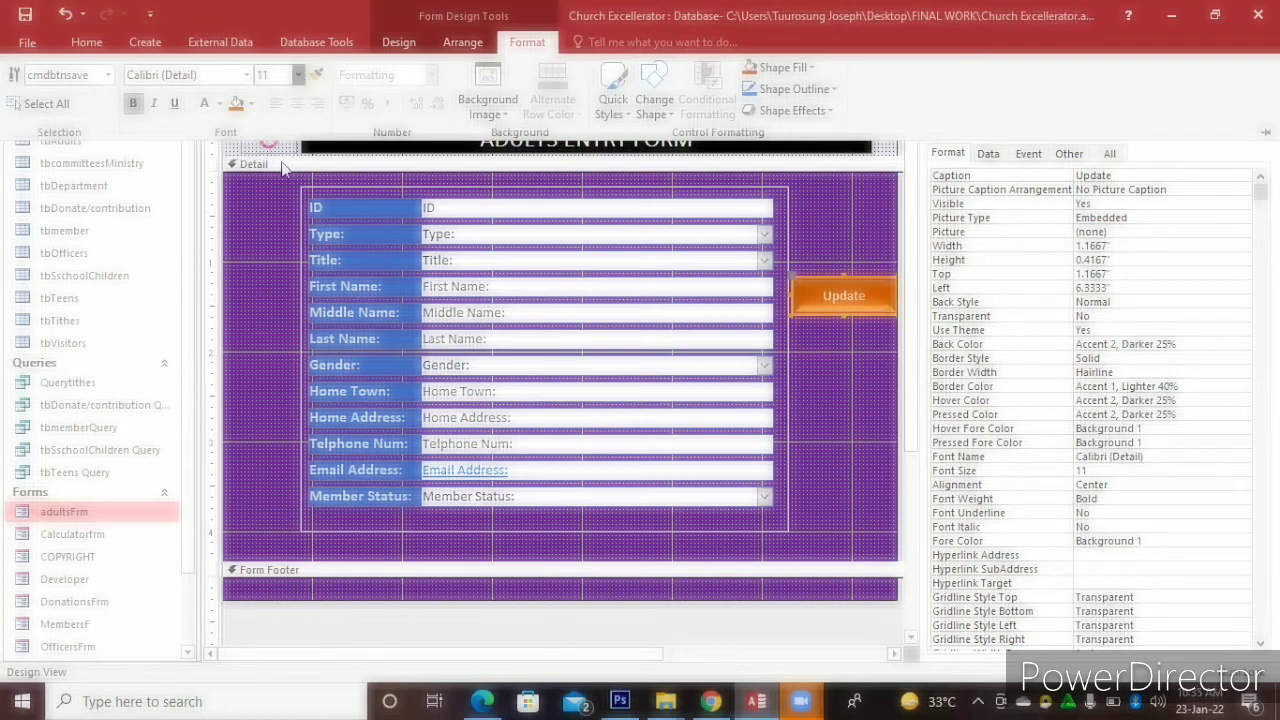
left_click(283, 168)
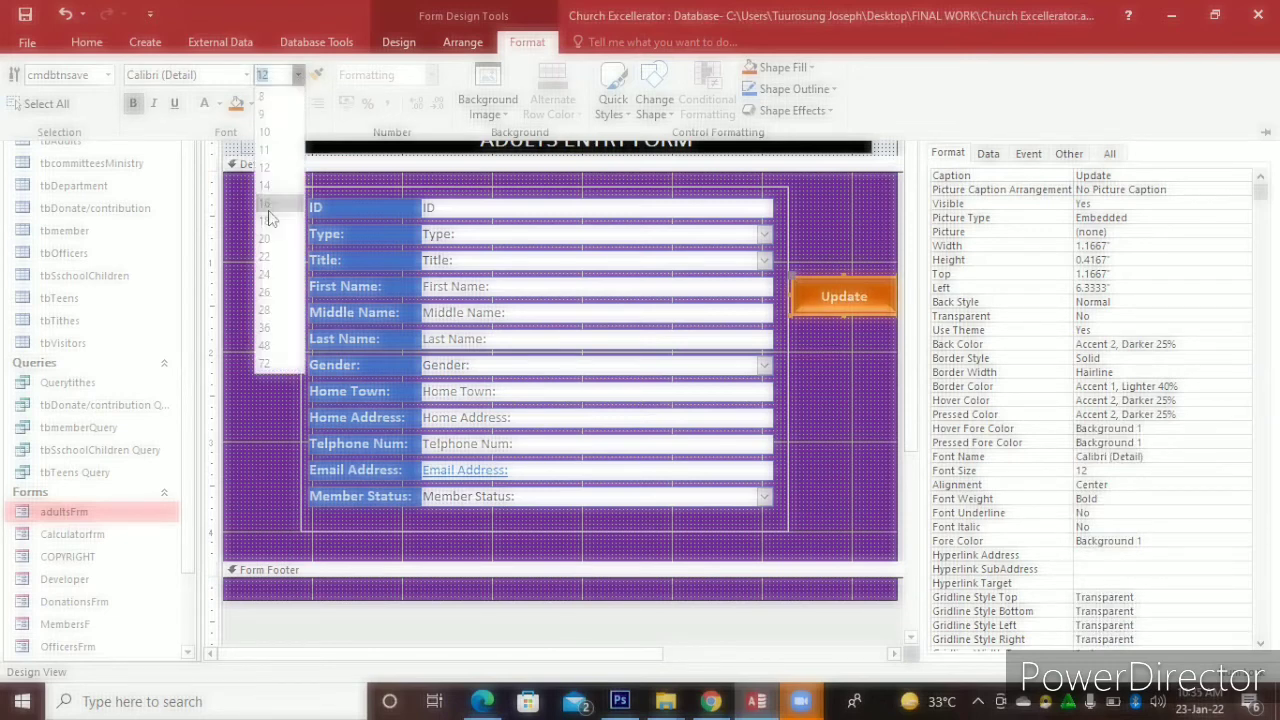
left_click(267, 205)
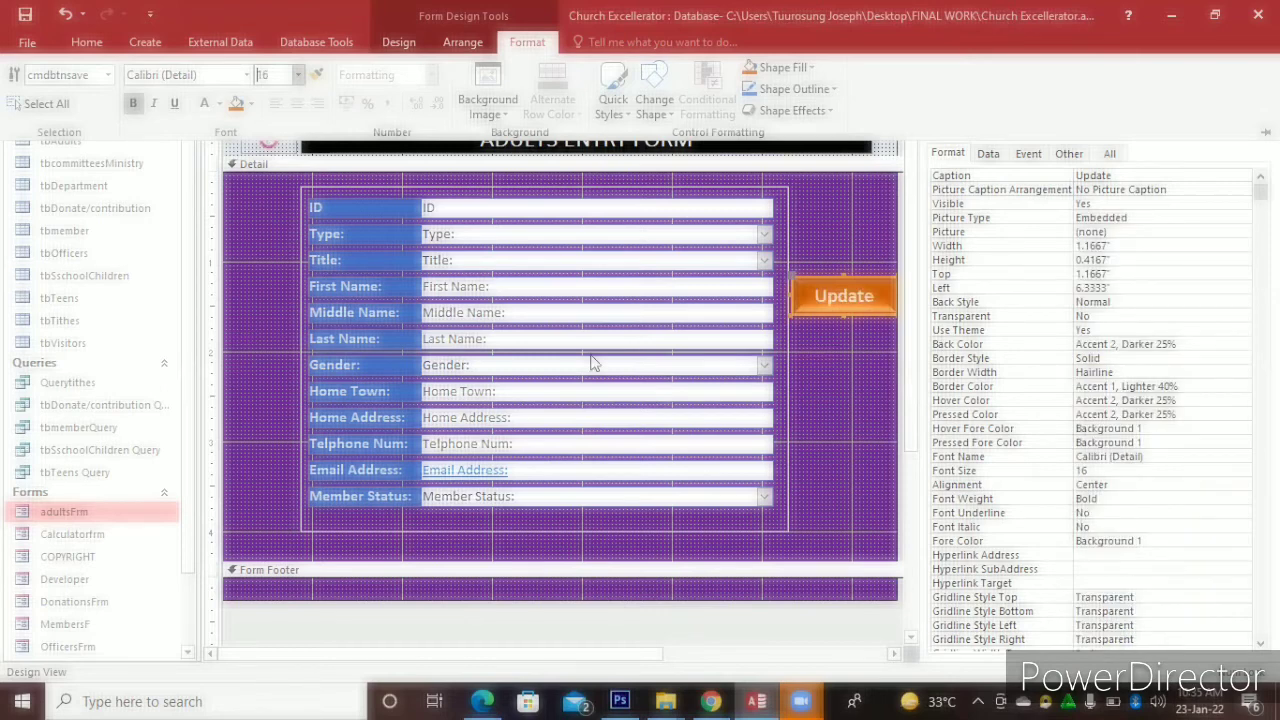
left_click(838, 403)
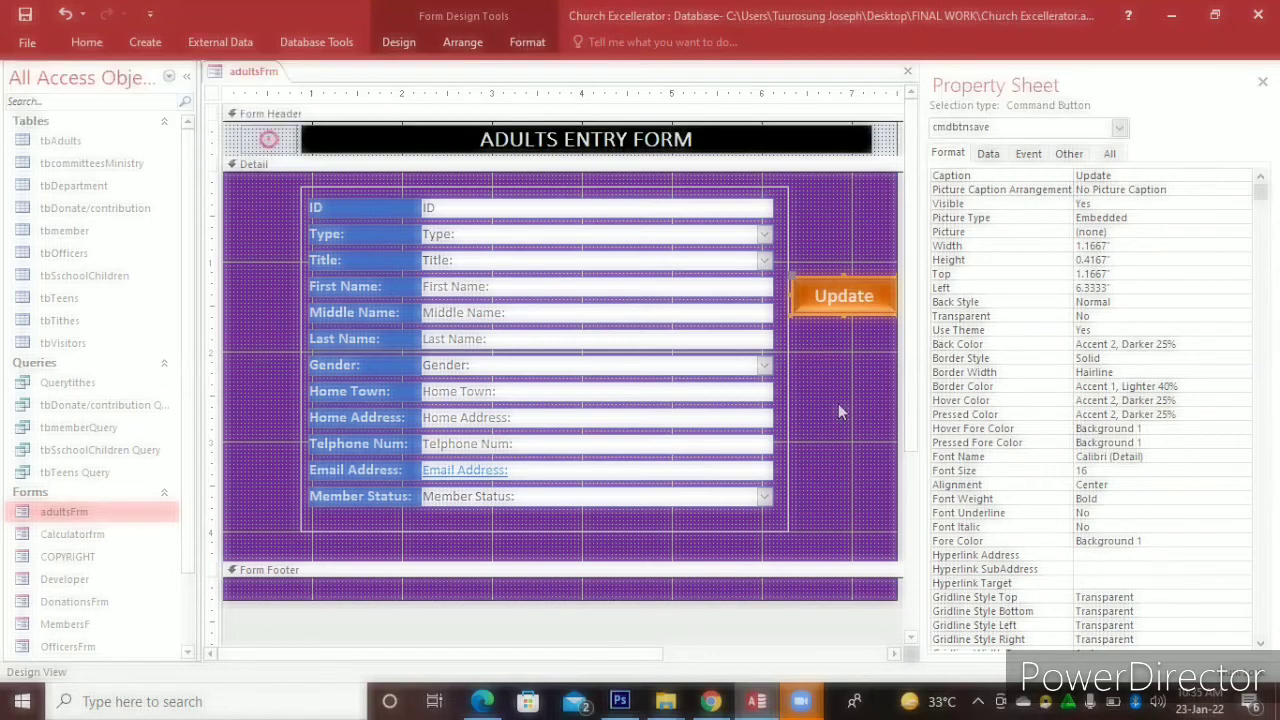
left_click(838, 403)
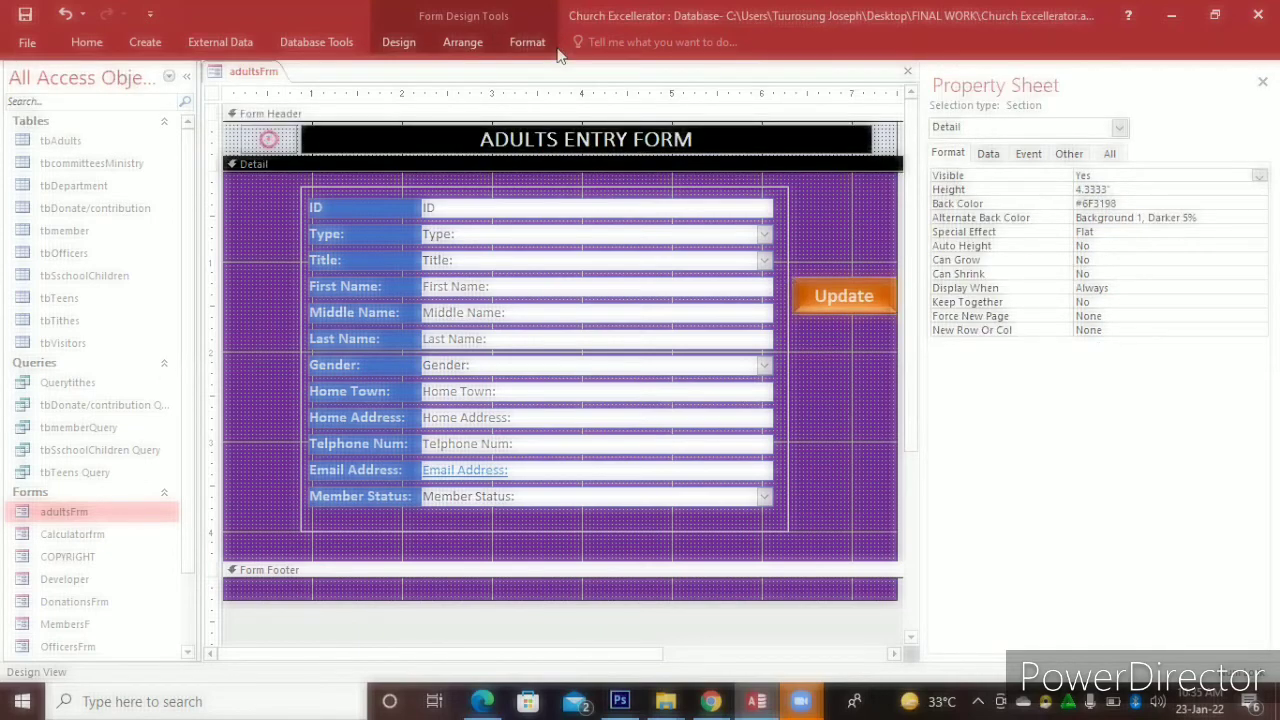
Draw a new button below Update with the Record Operations > Delete Record action
left_click(399, 44)
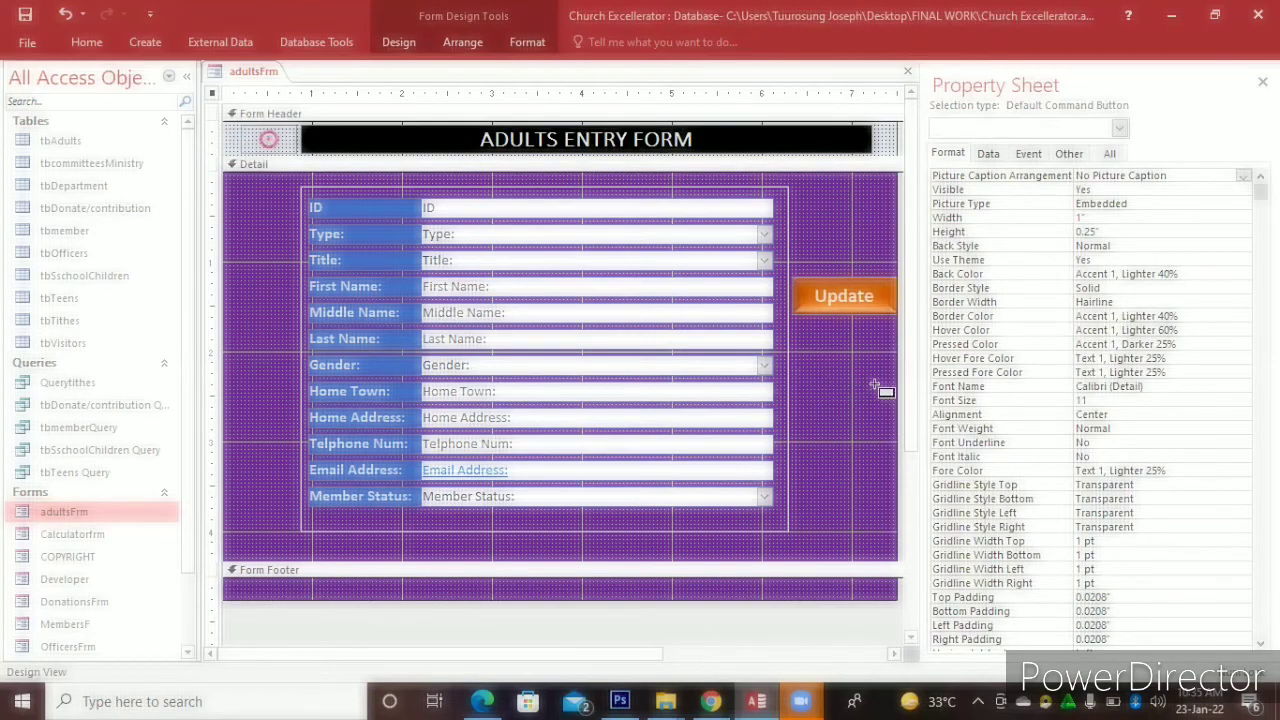
left_click_drag(798, 358, 876, 385)
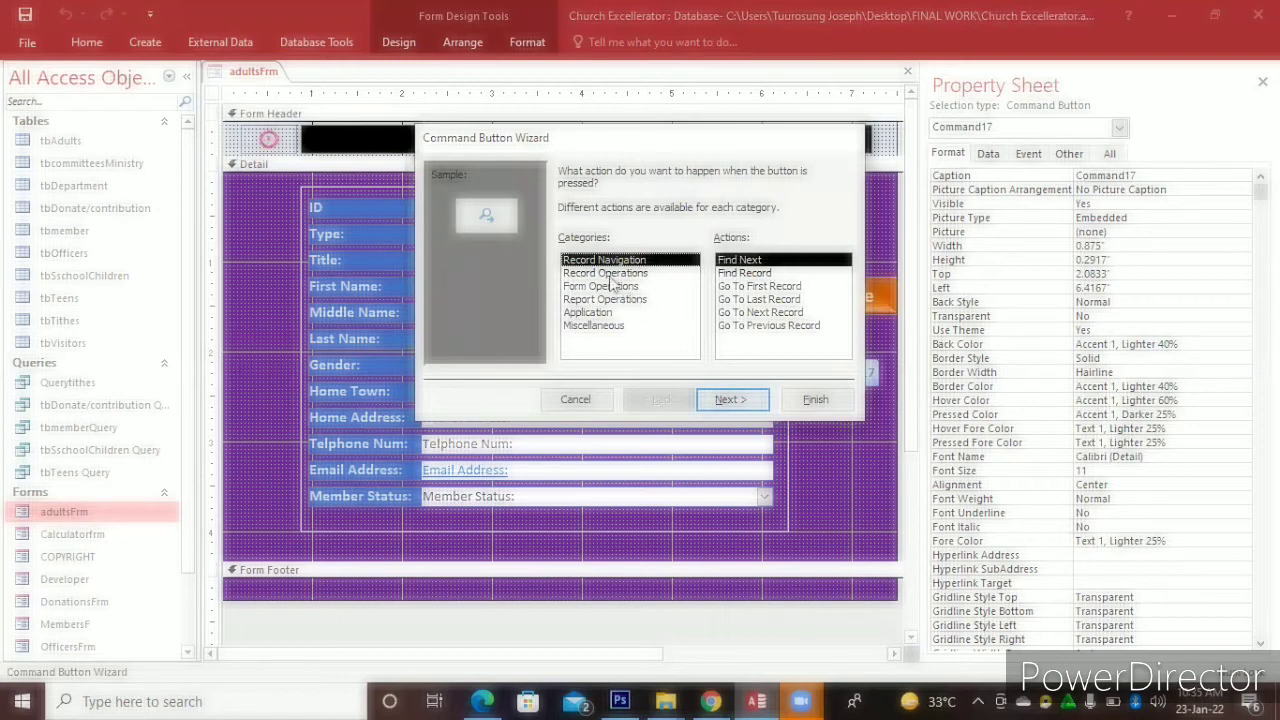
left_click(612, 276)
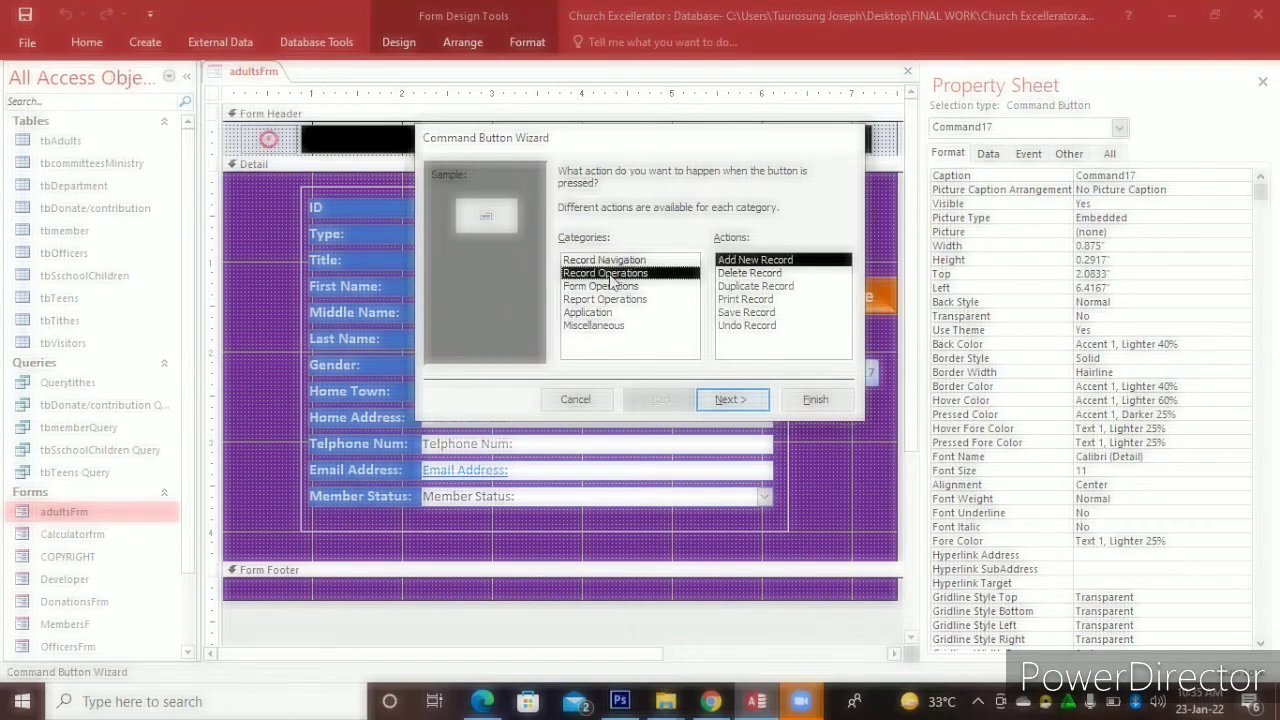
left_click(735, 274)
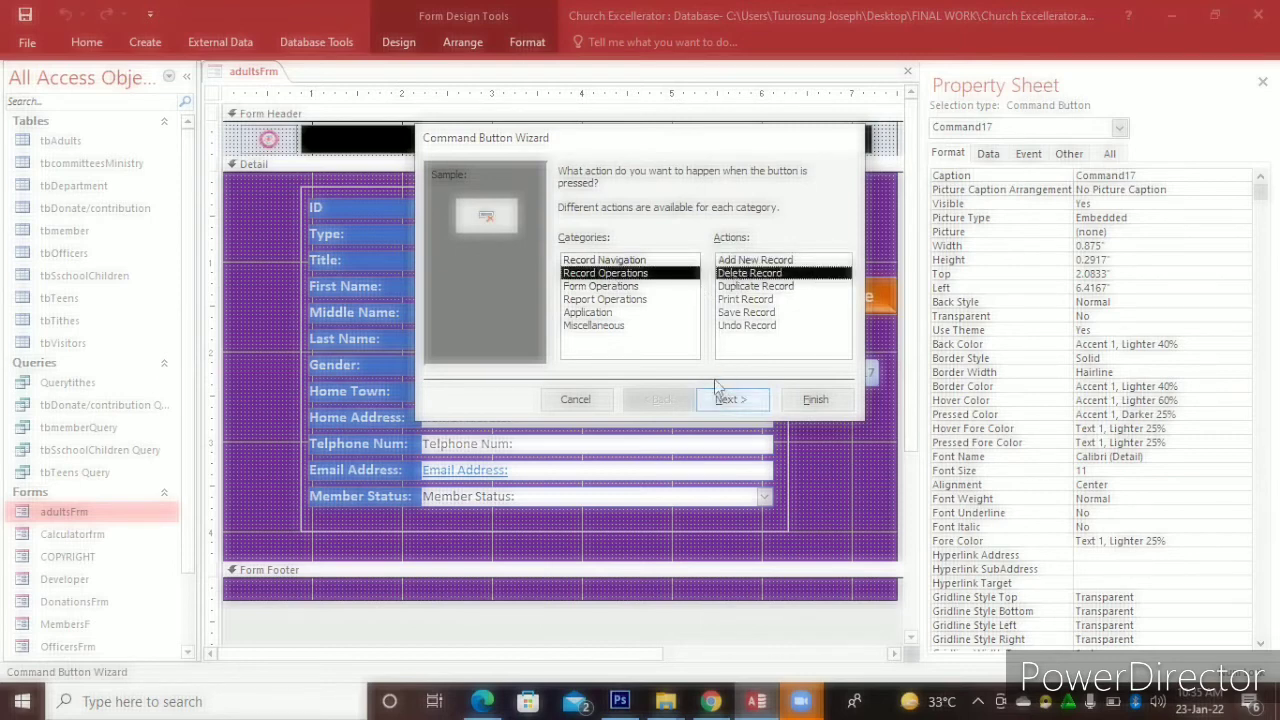
left_click(724, 398)
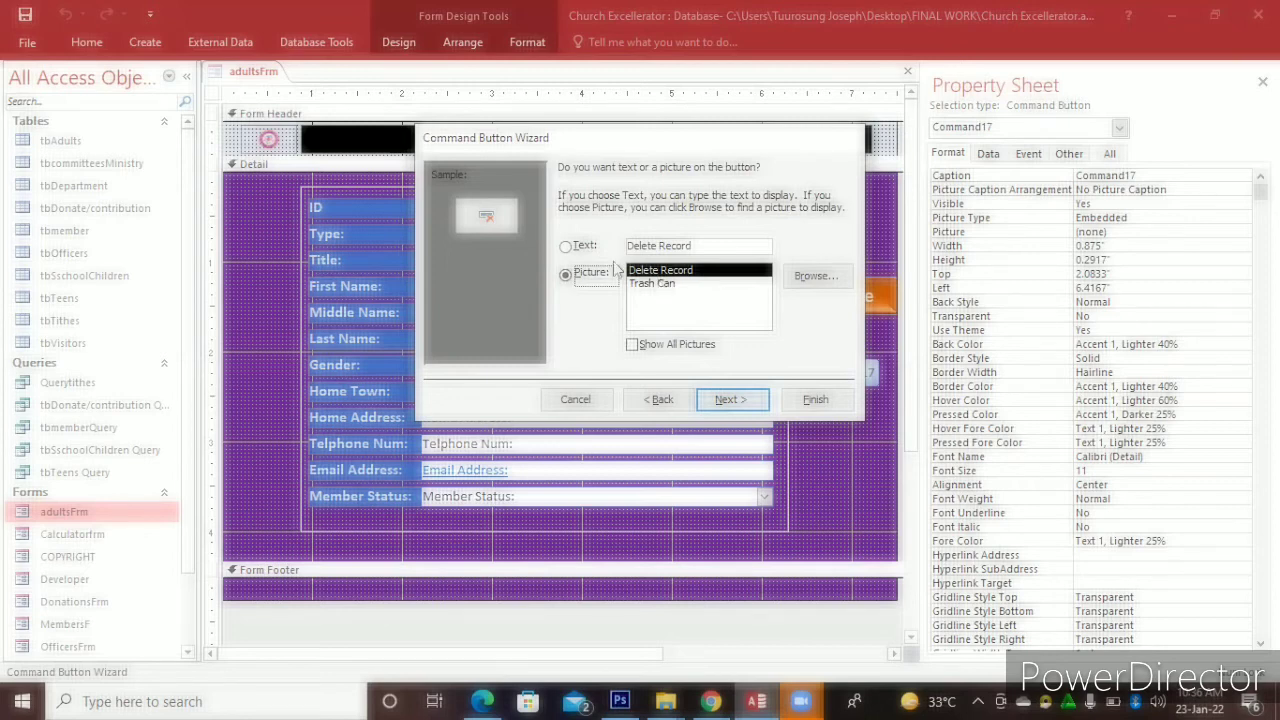
Give the new button the Delete Record picture and name it cmdbtnDelete
left_click(660, 284)
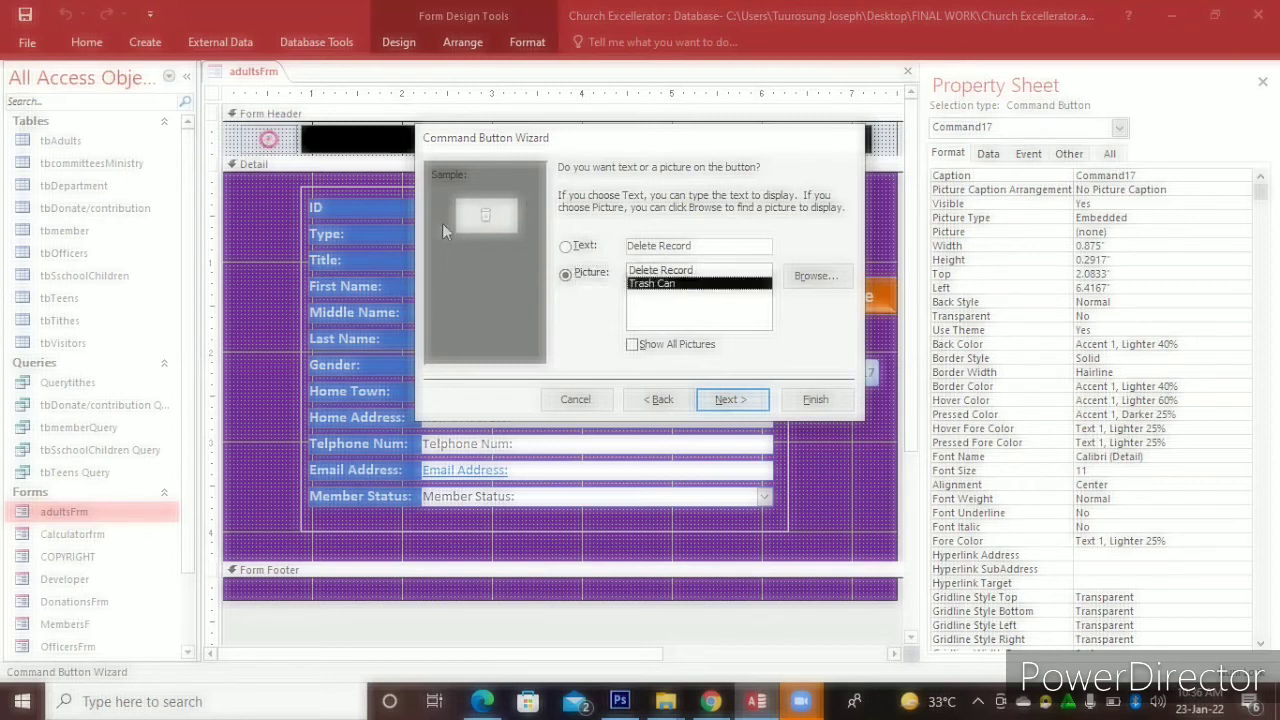
left_click(724, 271)
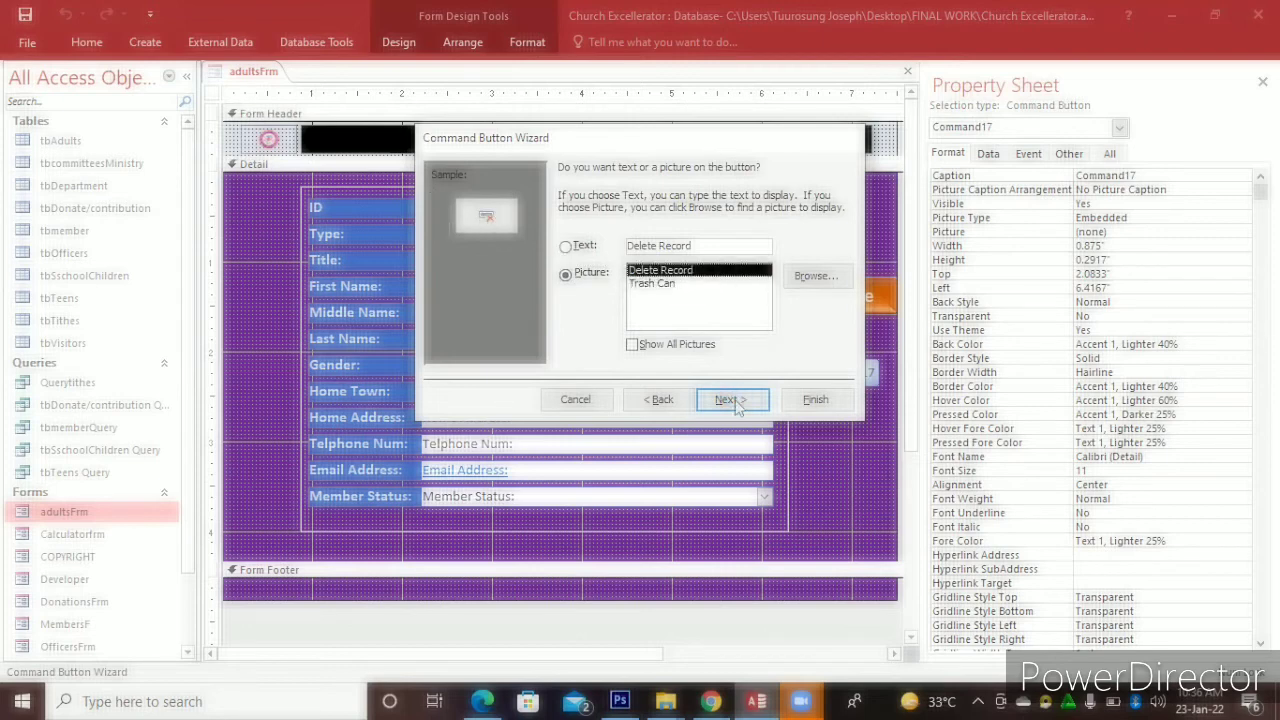
key("Return")
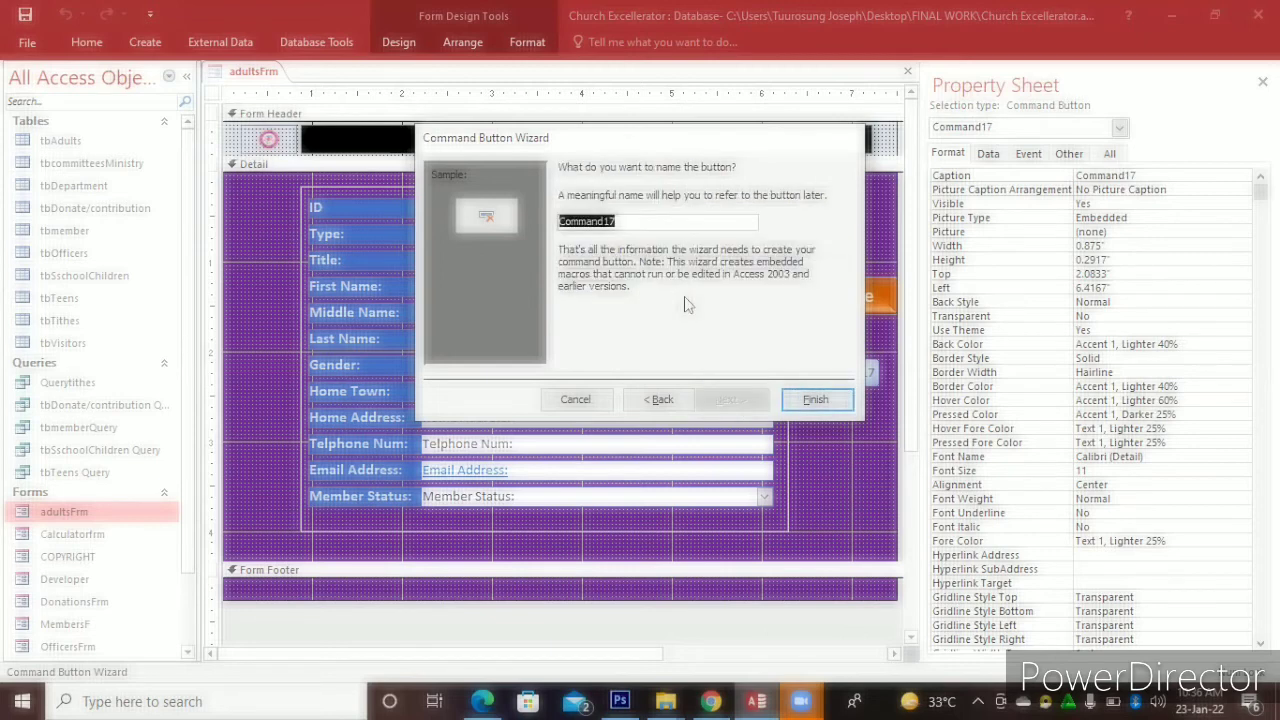
key("BackSpace")
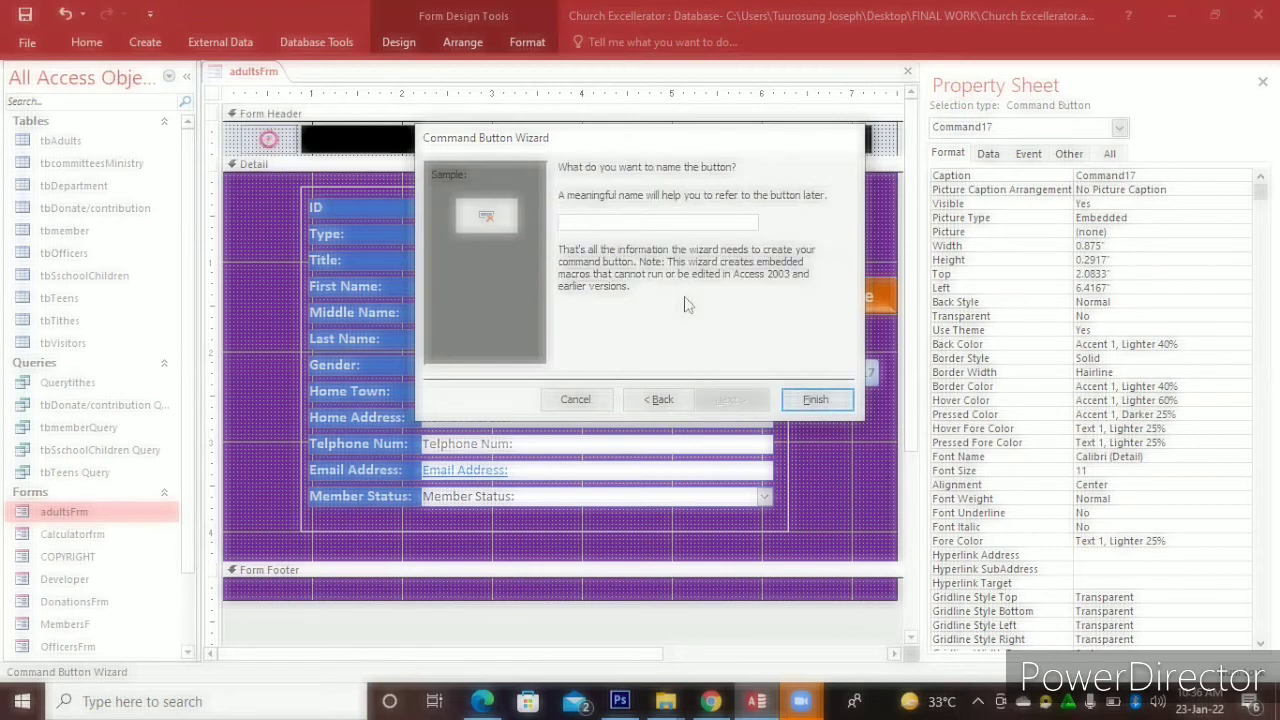
type("cmdbtnDelete")
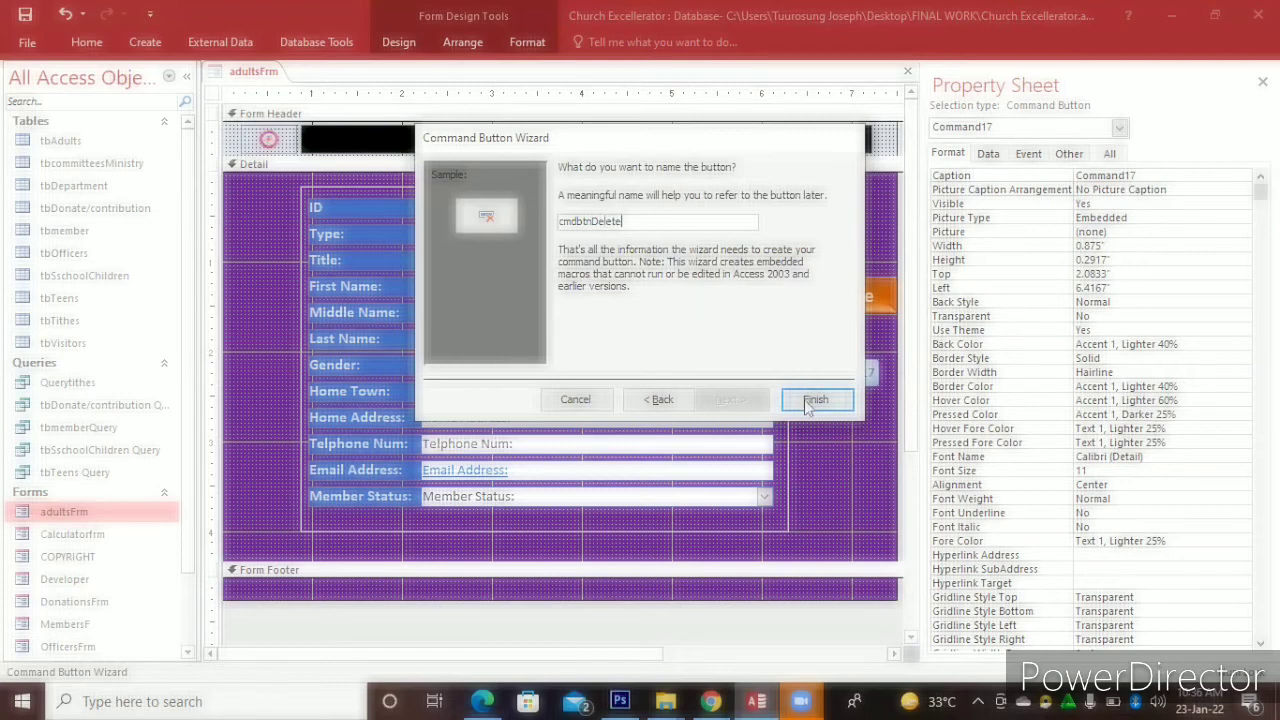
left_click(812, 400)
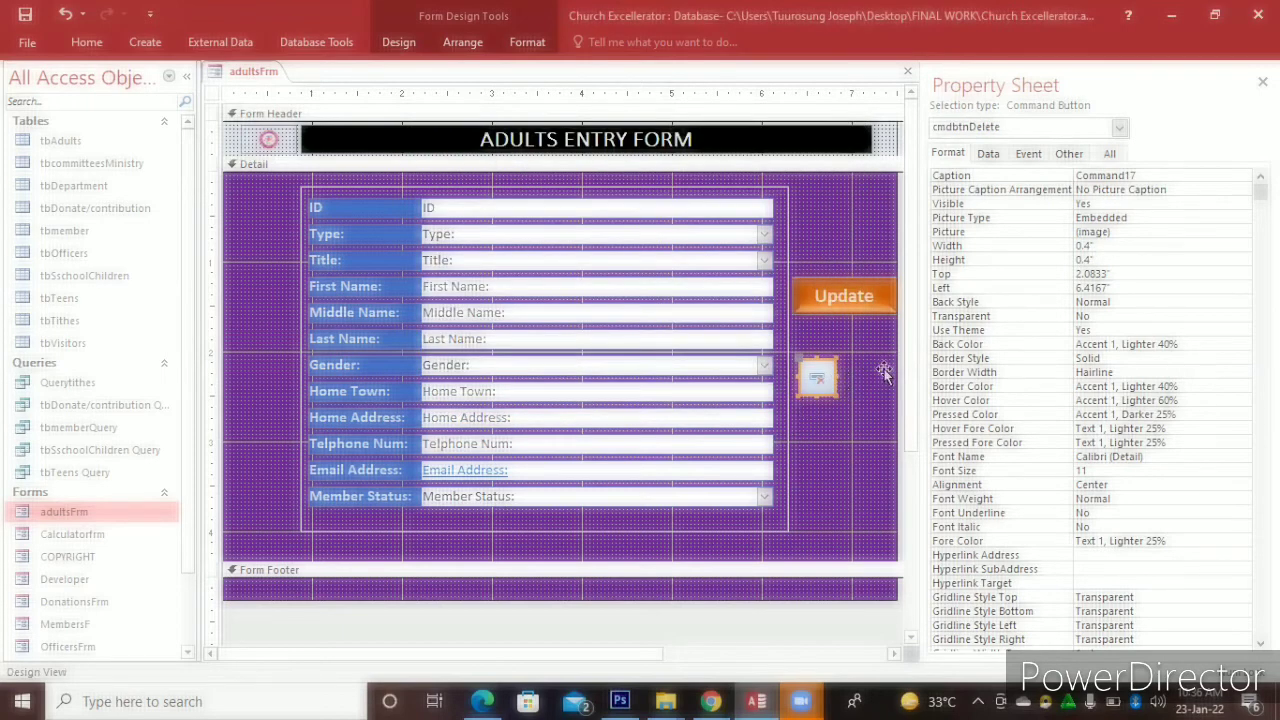
Widen the delete button to match Update, fill it green and make its text bold
left_click_drag(838, 377, 885, 369)
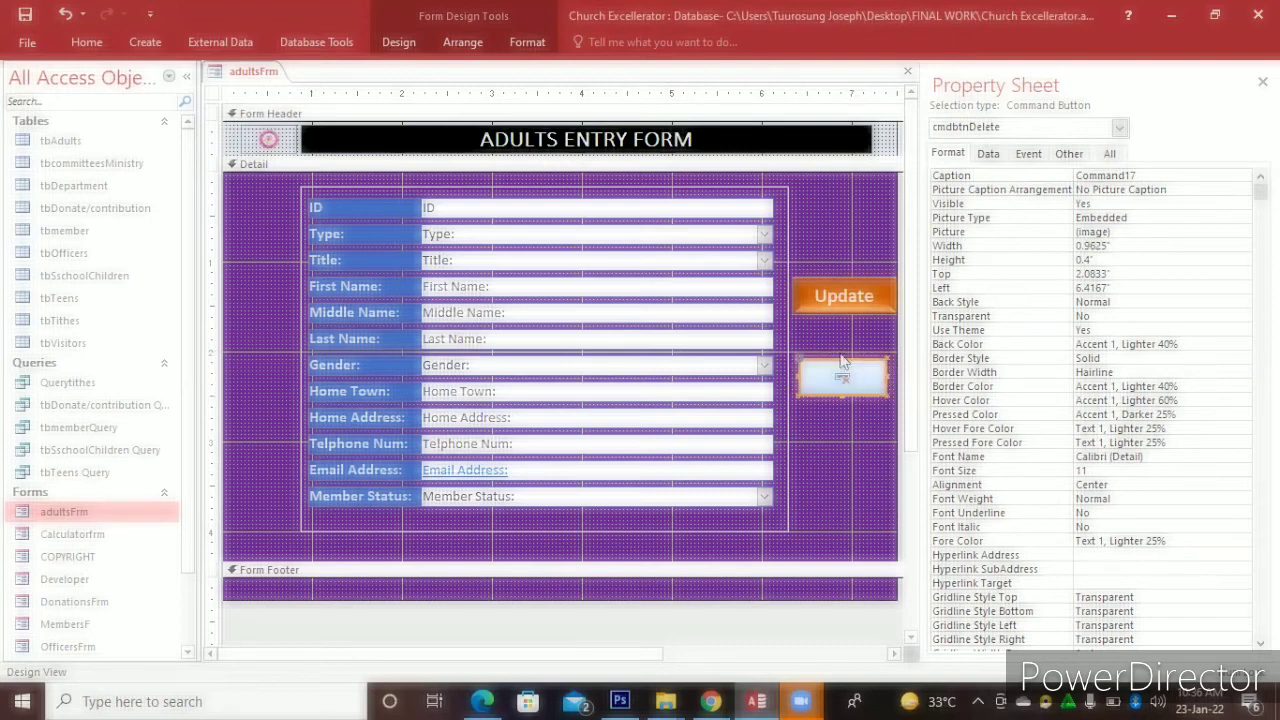
left_click(529, 46)
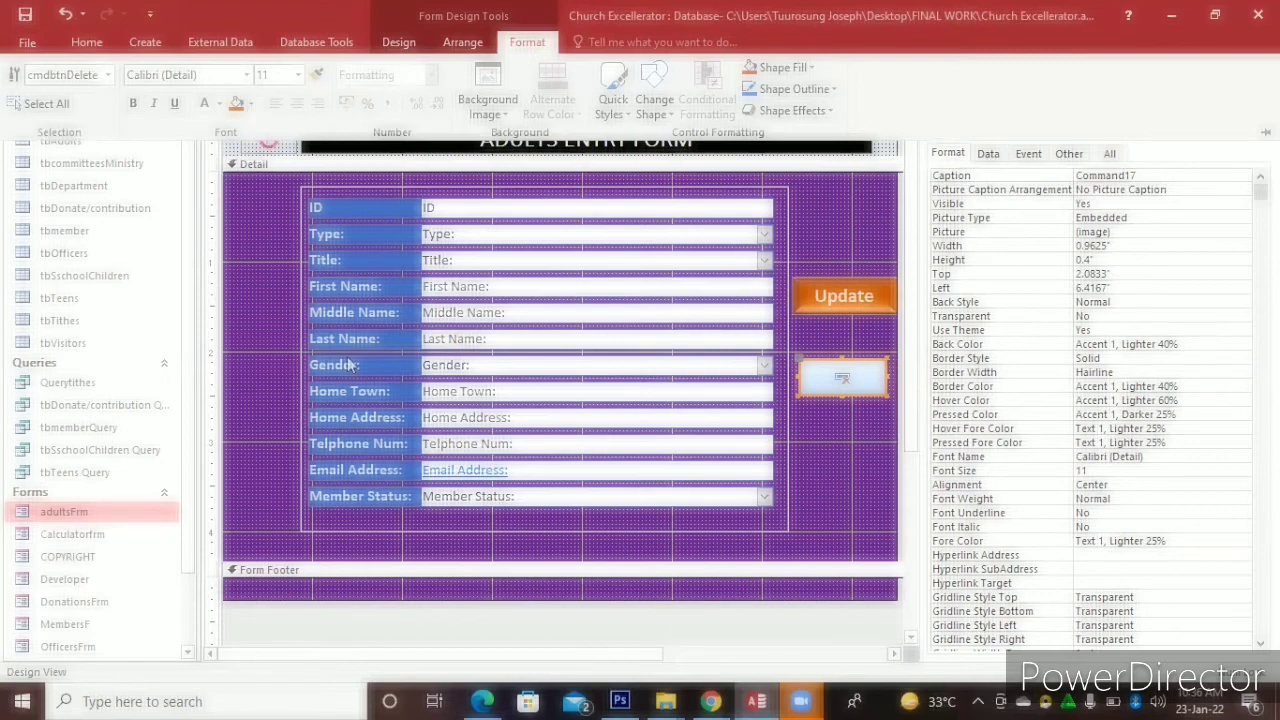
left_click(250, 103)
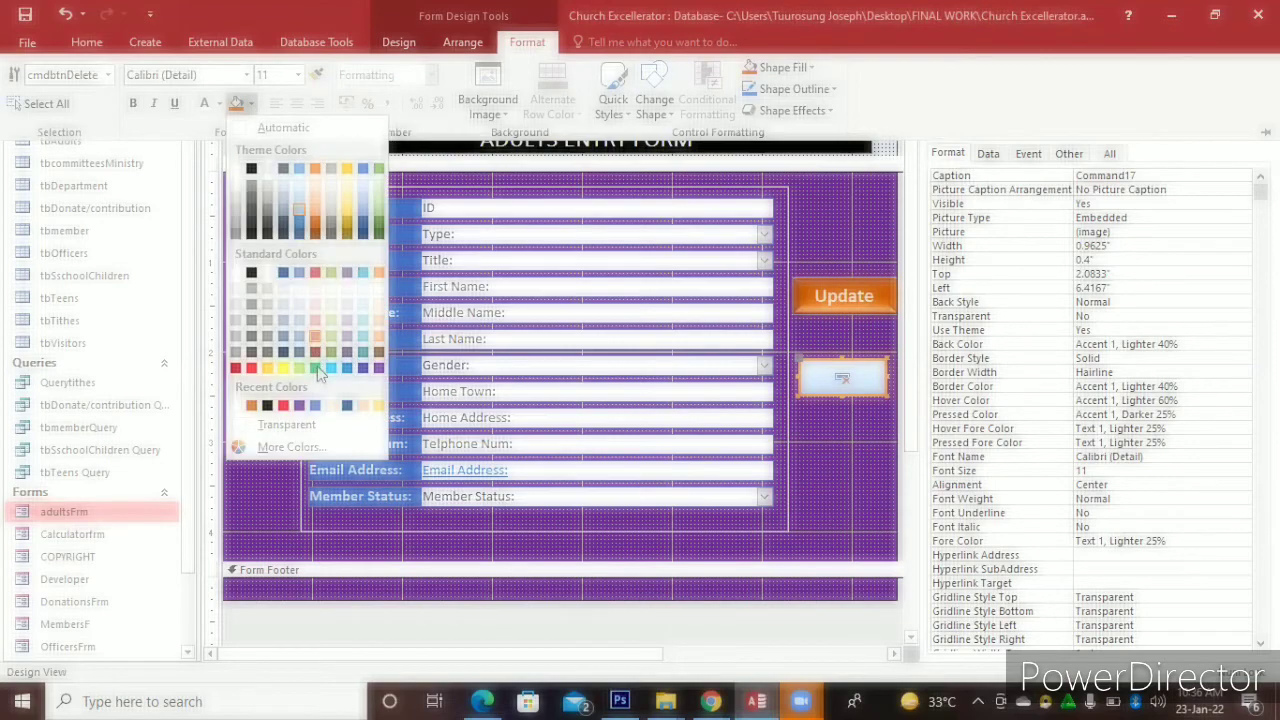
left_click(317, 368)
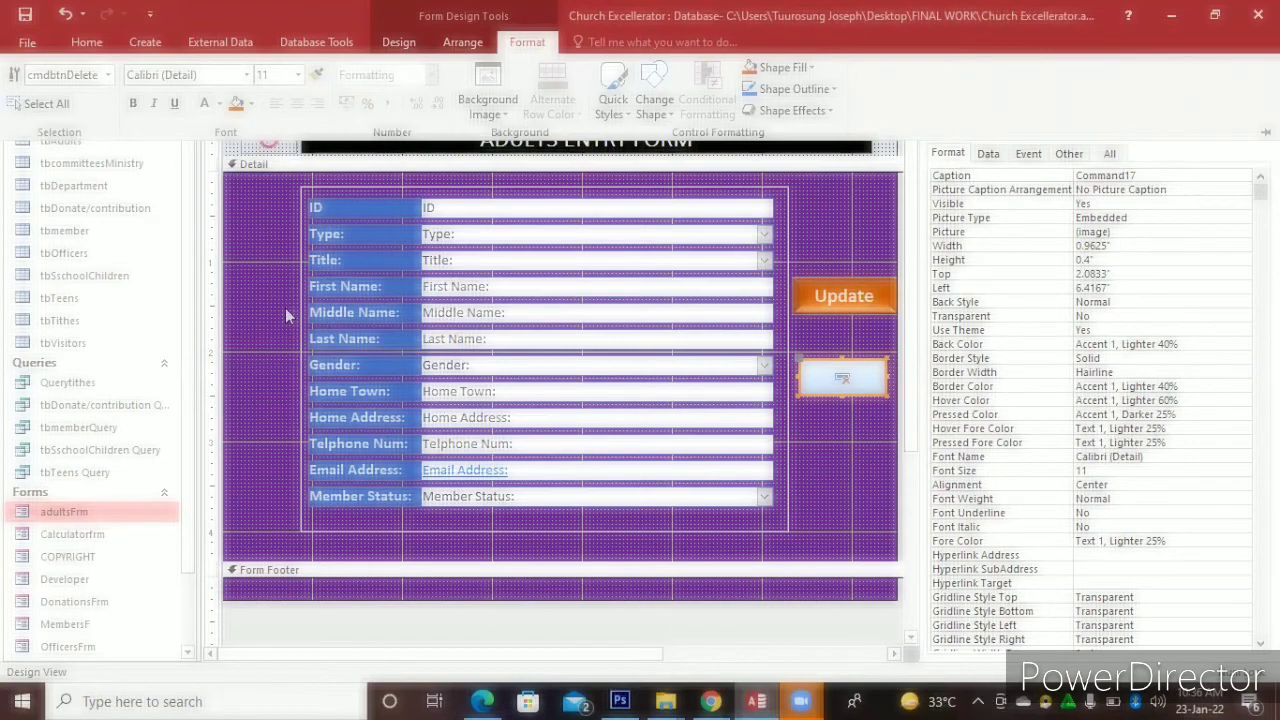
left_click(134, 105)
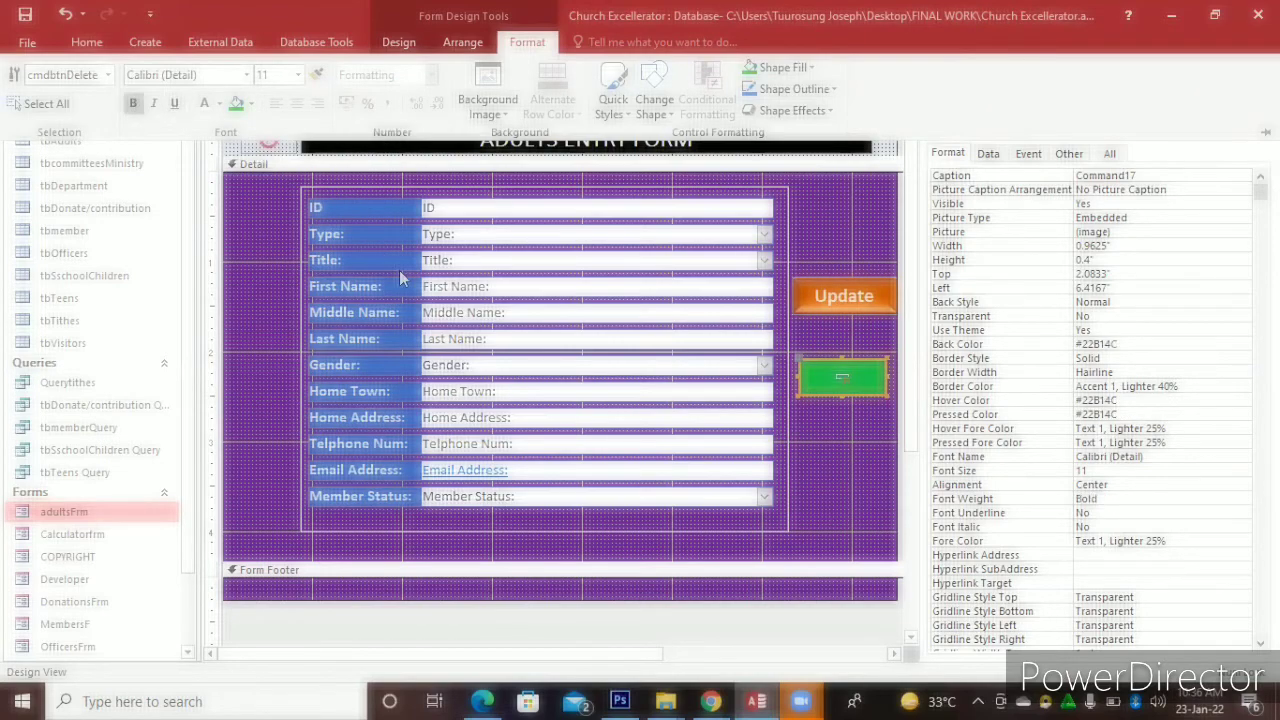
Apply a bevel to the green button, then set it back to No Bevel
left_click(828, 112)
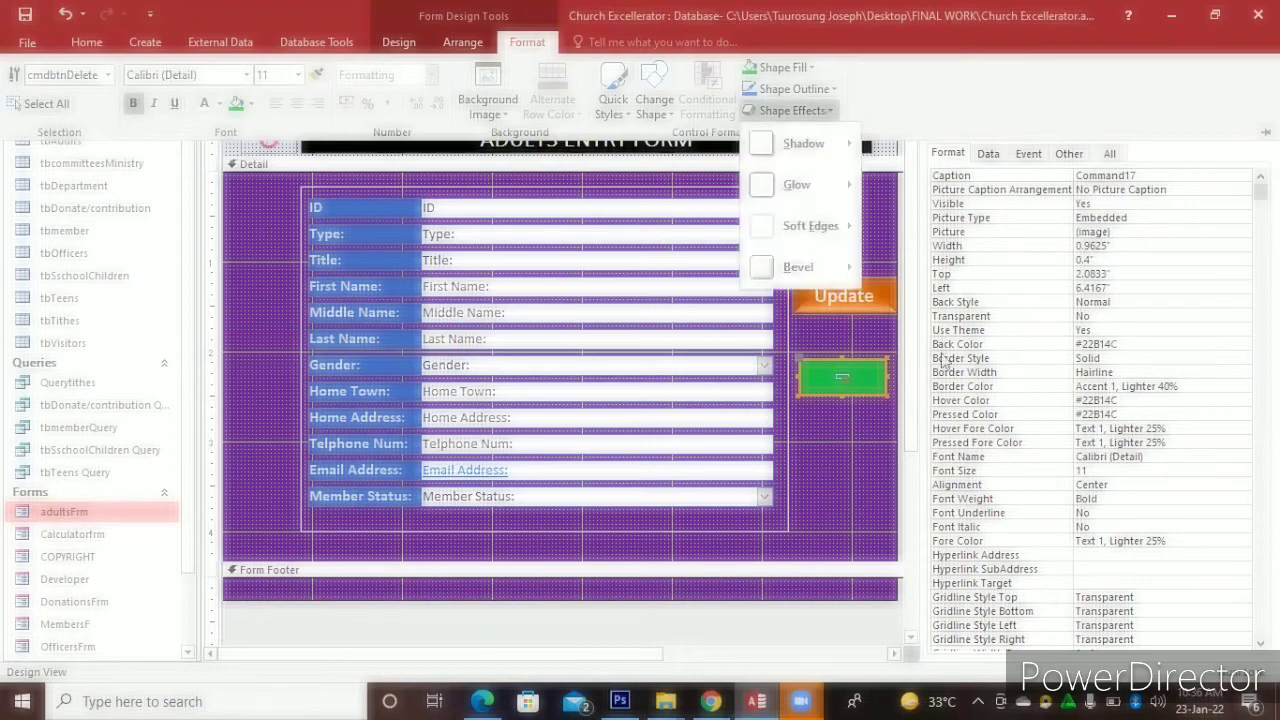
mouse_move(798, 267)
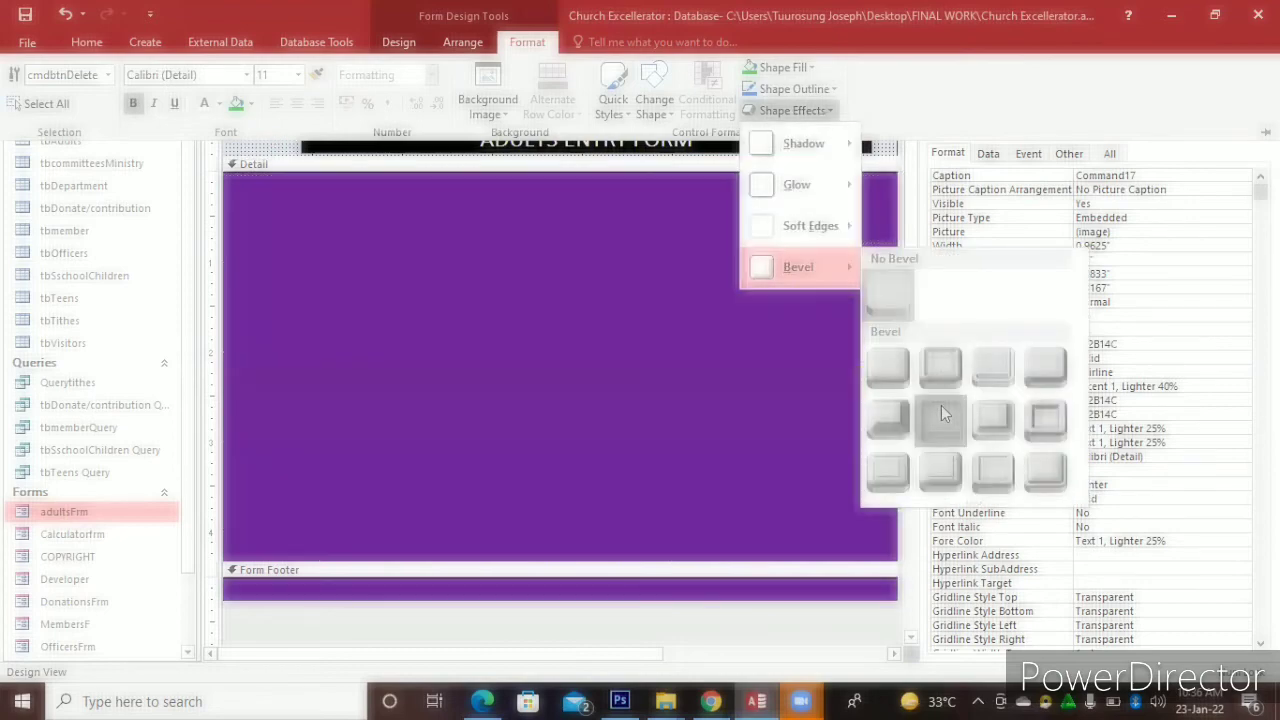
left_click(941, 410)
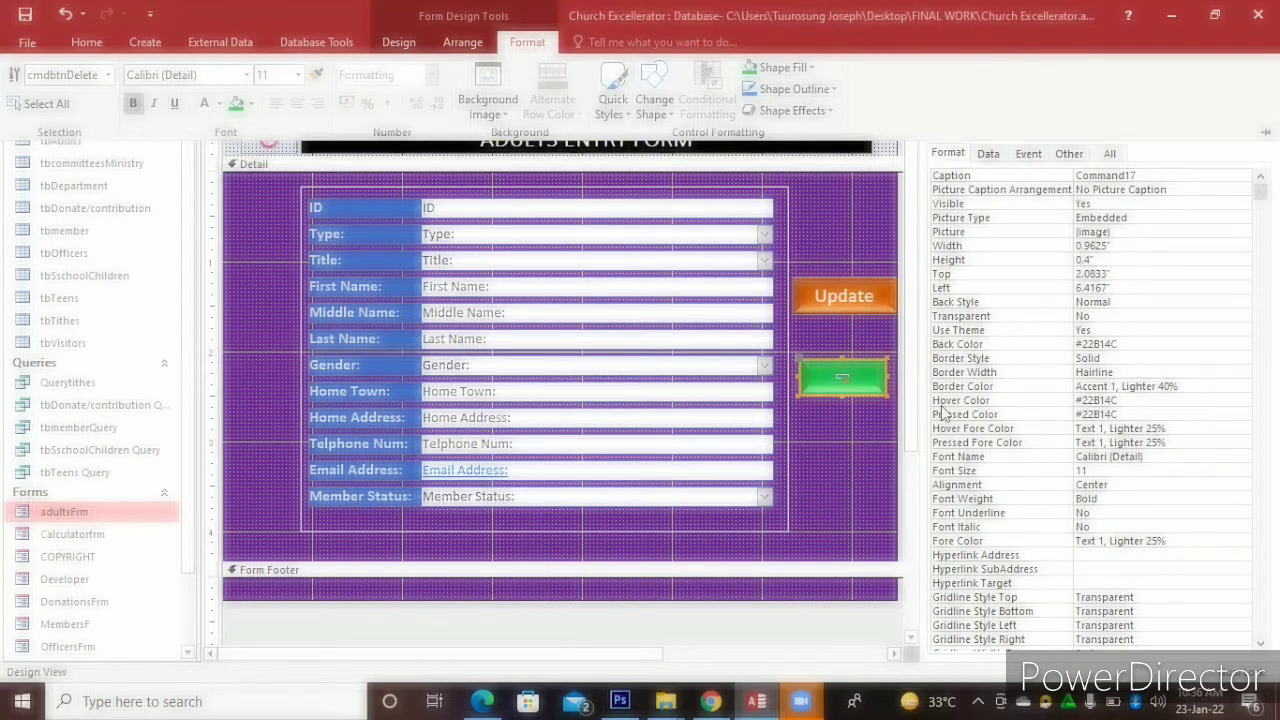
left_click(829, 111)
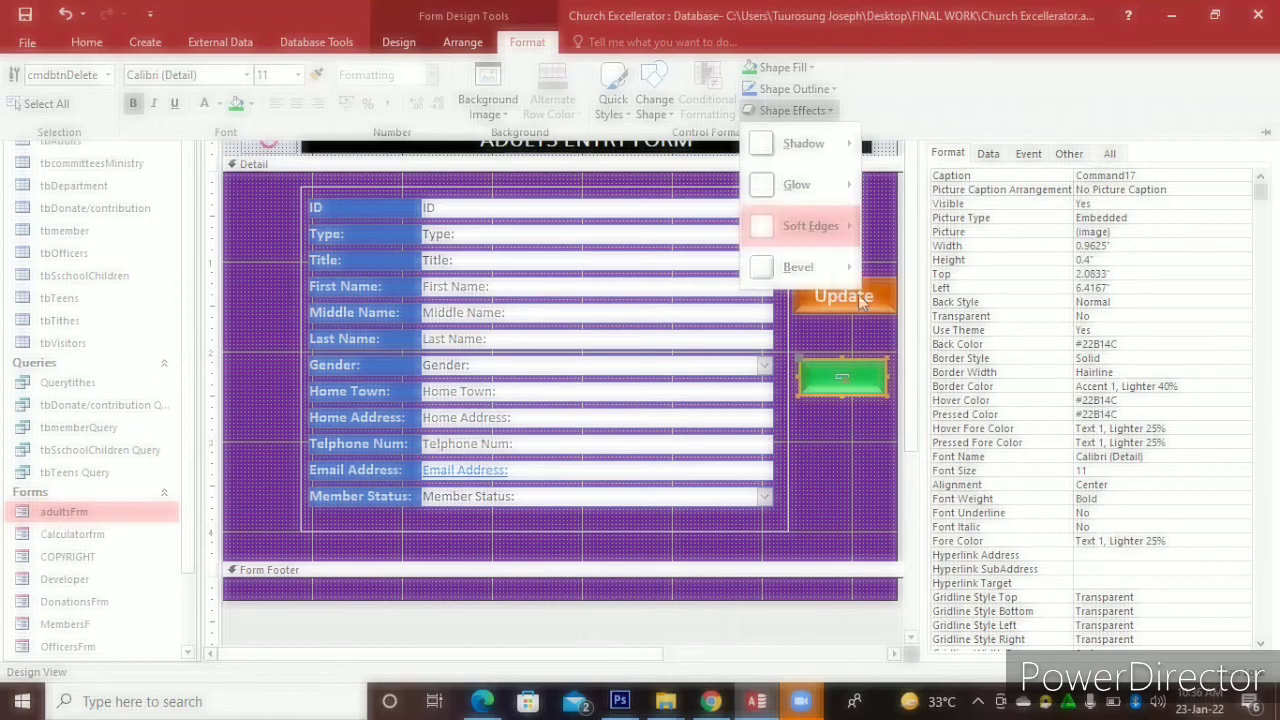
mouse_move(805, 267)
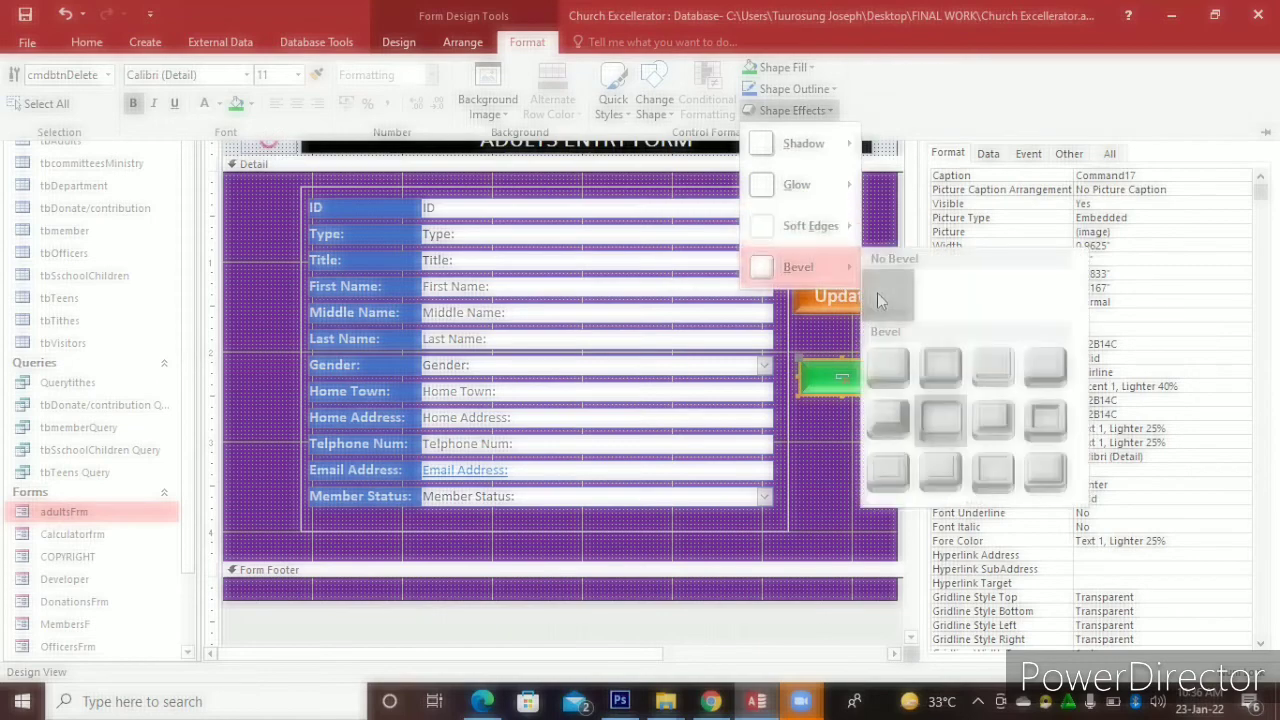
left_click(877, 293)
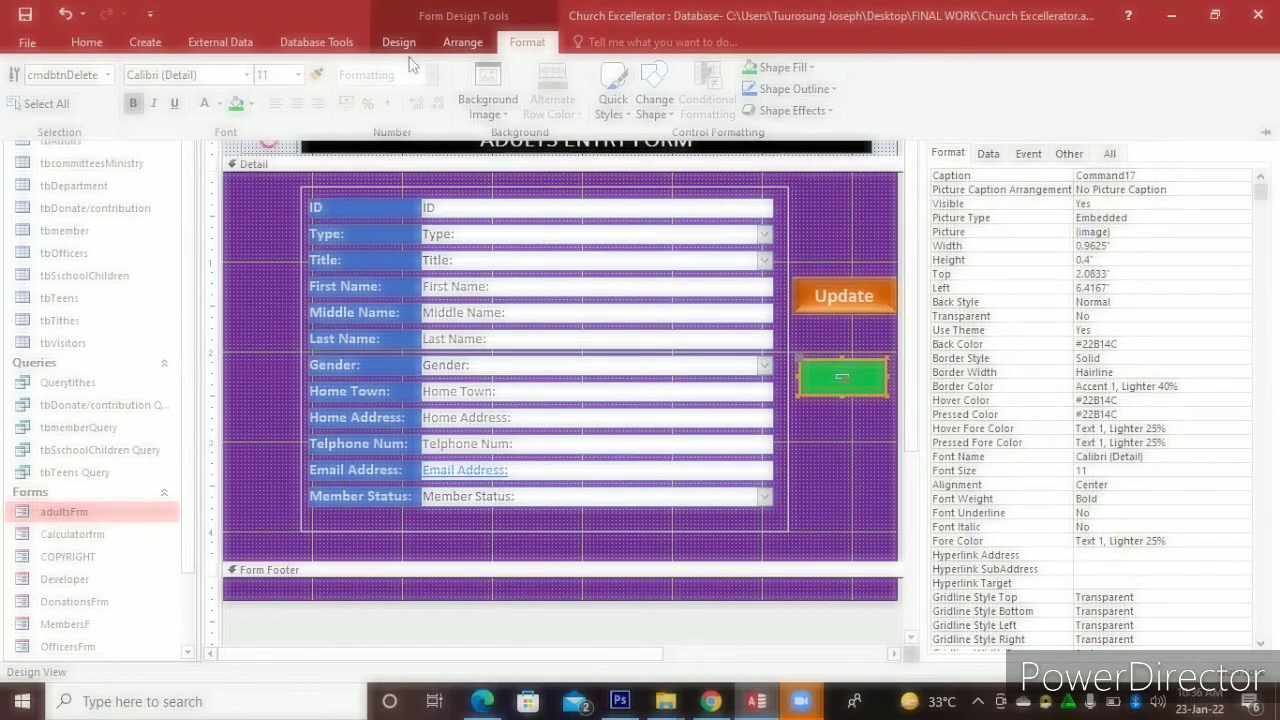
Close Design View, open adultsFrm, and set Type to Officer and Title to Mr
left_click(914, 67)
left_click(914, 67)
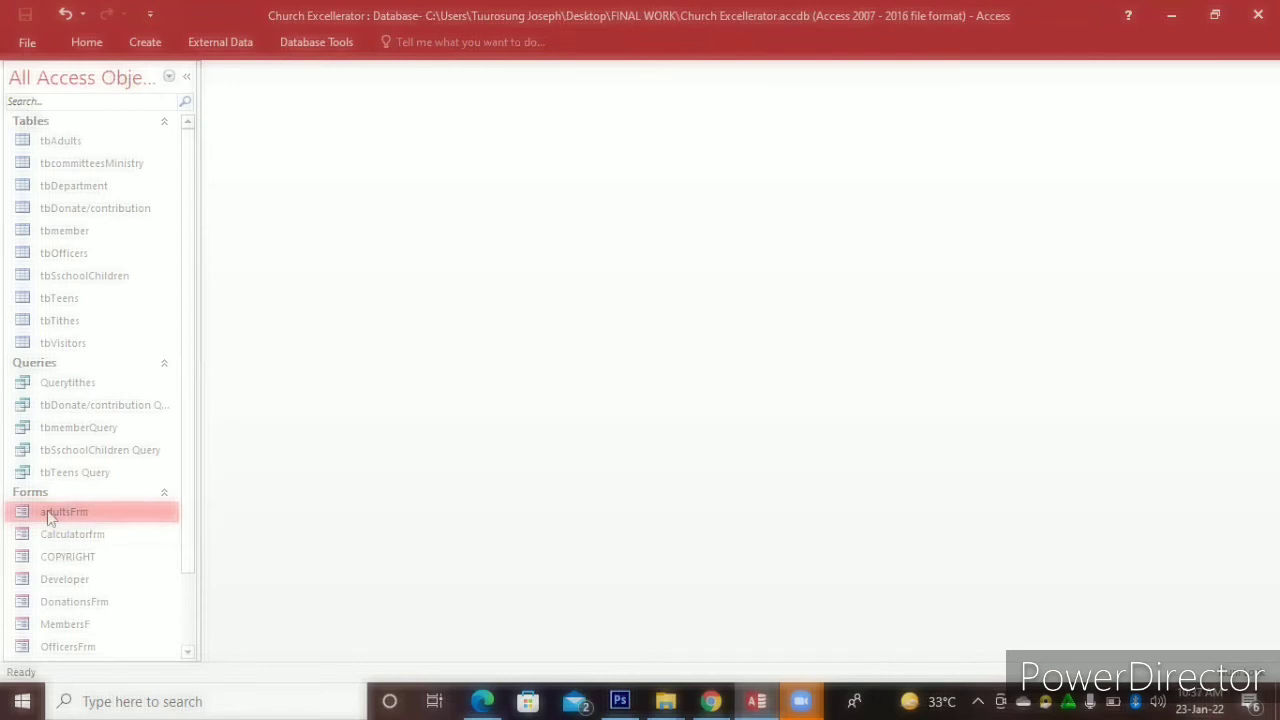
double_click(47, 515)
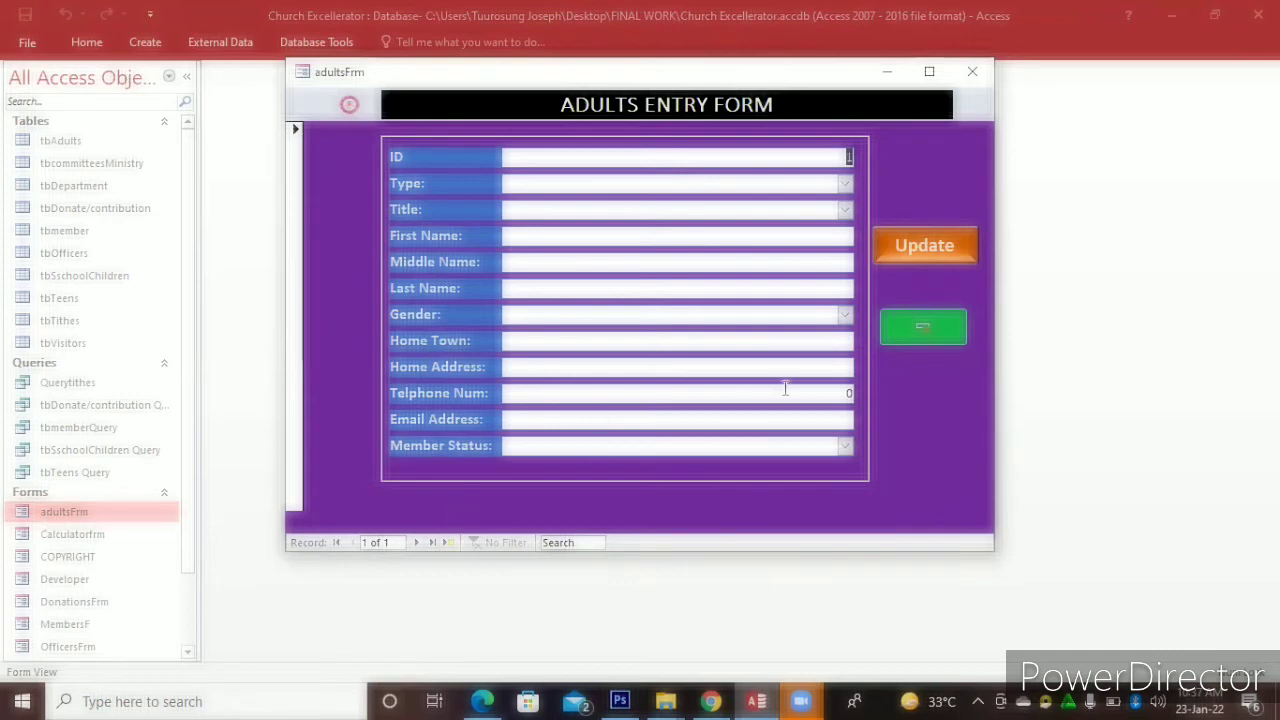
left_click(845, 184)
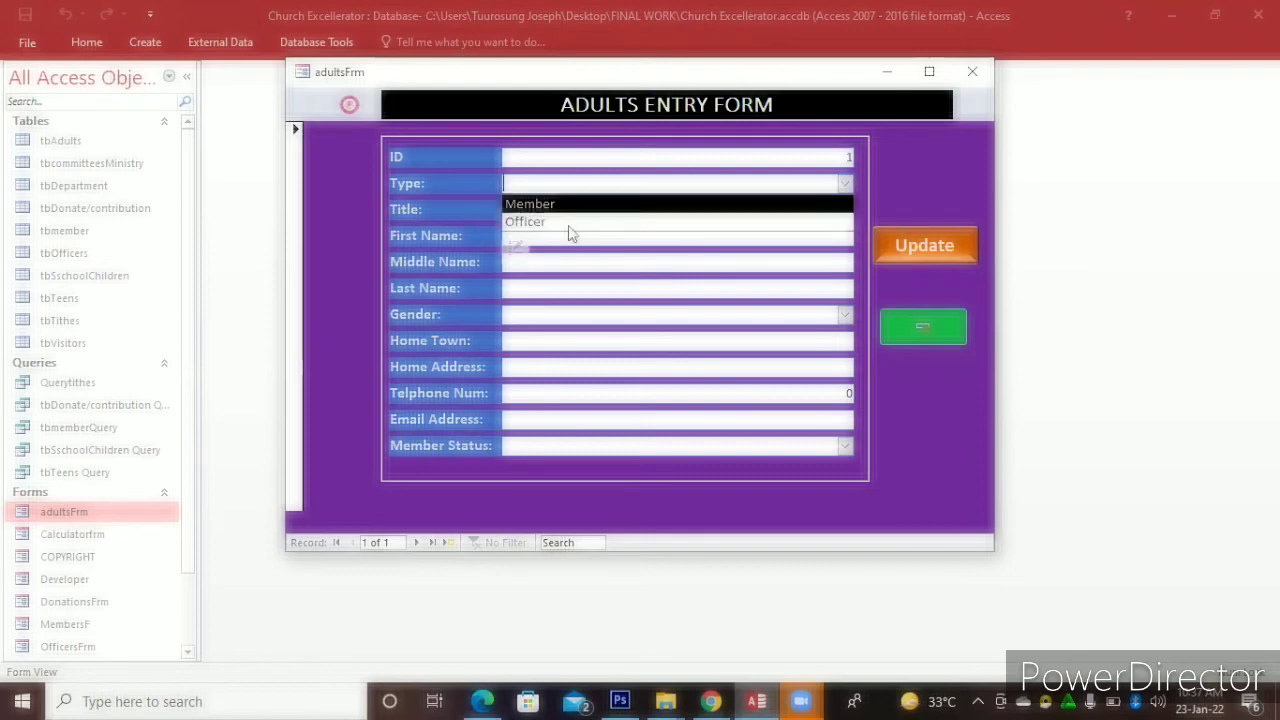
left_click(601, 220)
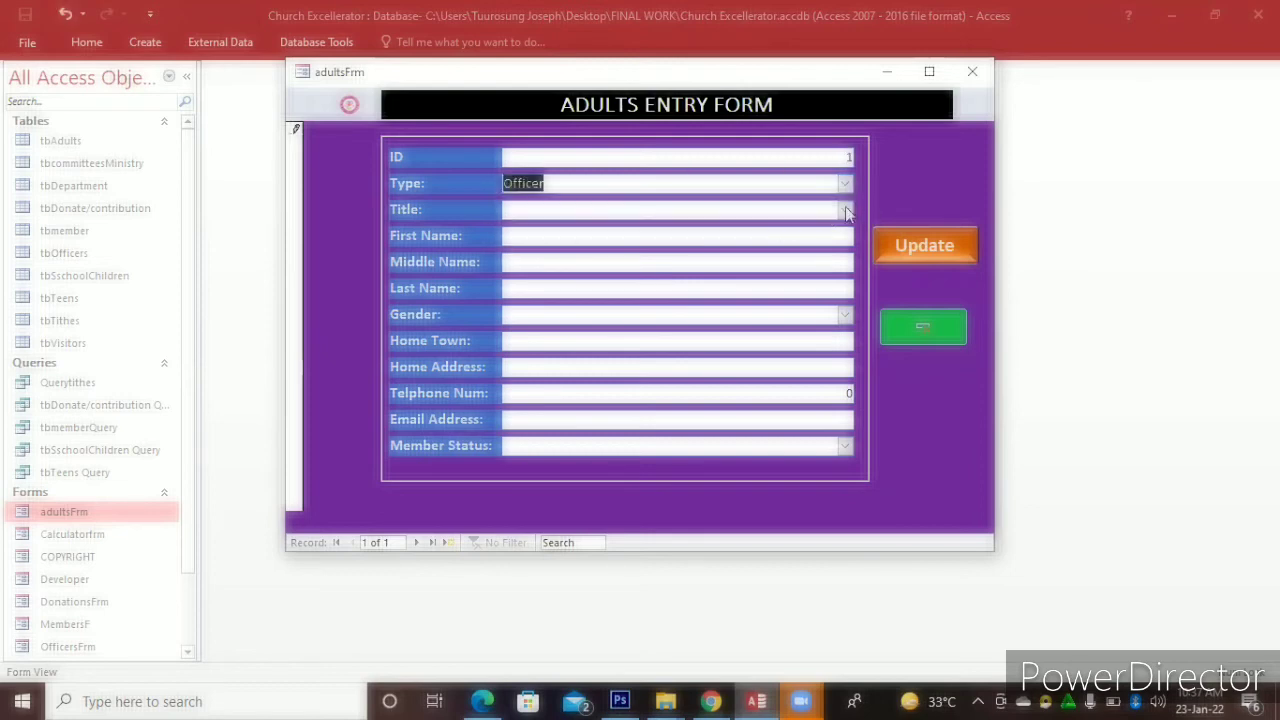
left_click(534, 210)
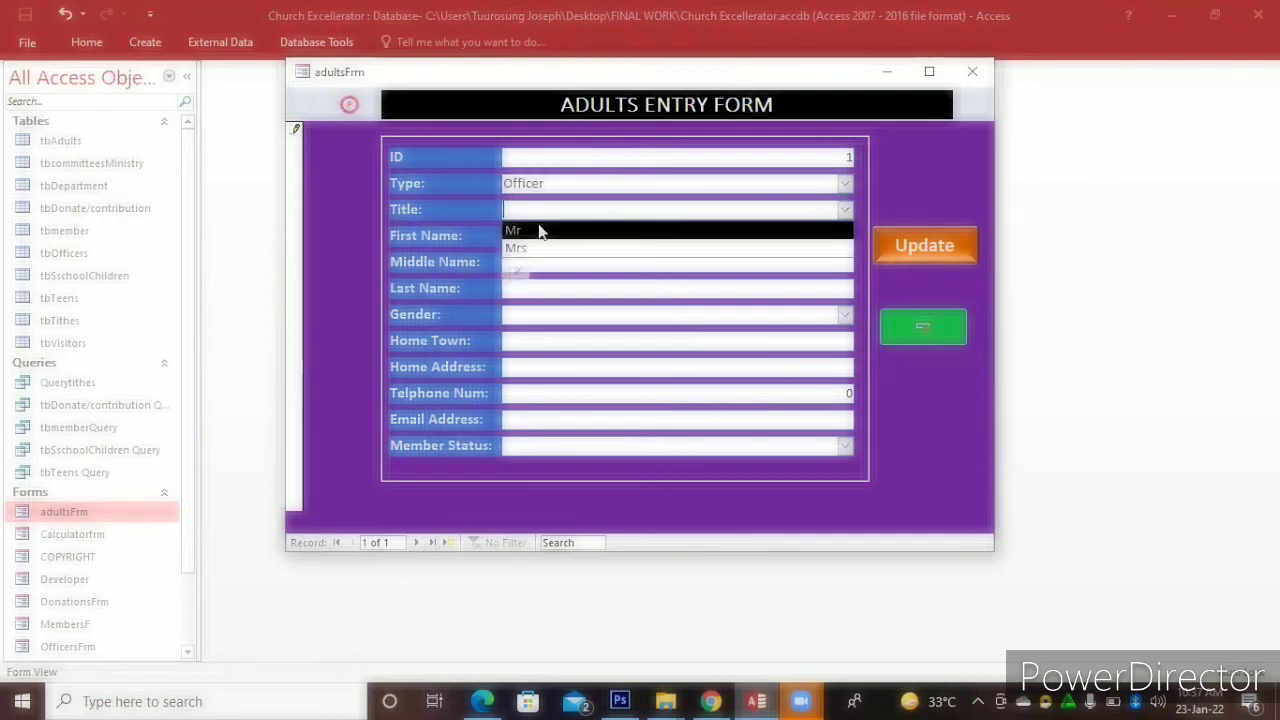
left_click(547, 231)
Enter the member's first and last names and set Gender to Male
left_click(549, 231)
type("T")
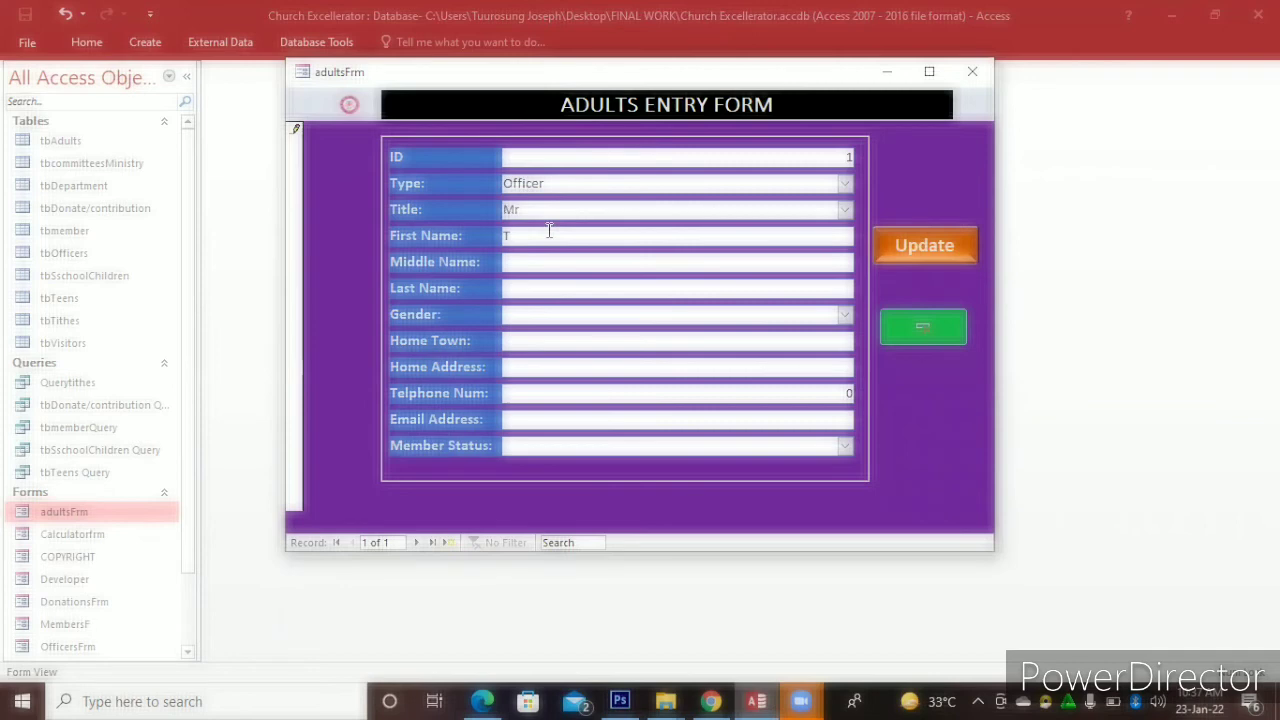
key("BackSpace")
type("U")
type("uur")
key("BackSpace")
key("BackSpace")
key("BackSpace")
key("BackSpace")
left_click(524, 283)
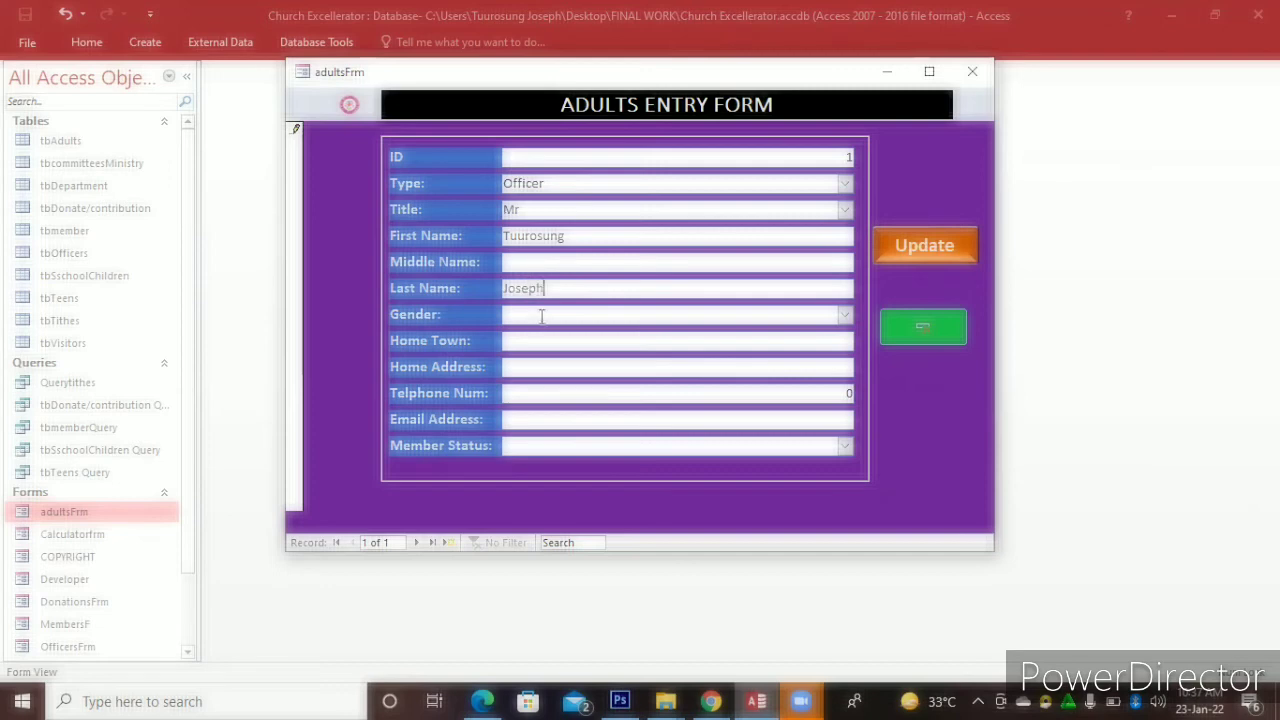
left_click(845, 316)
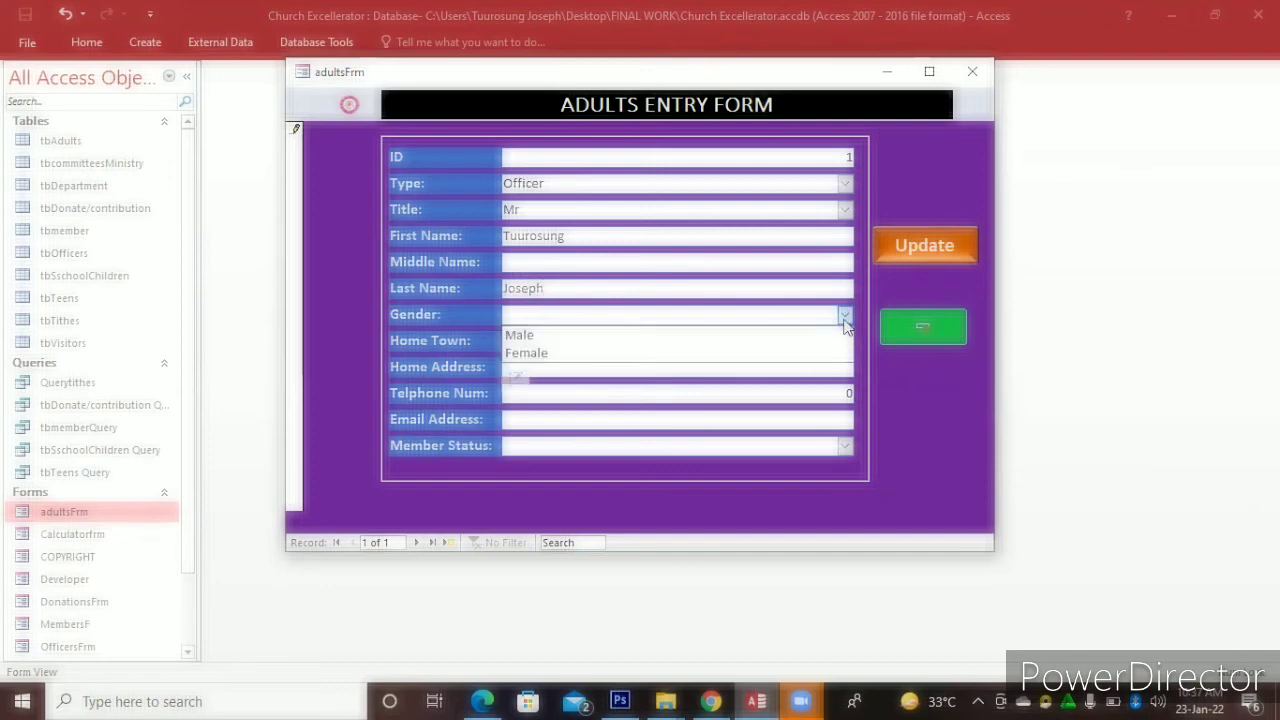
left_click(675, 336)
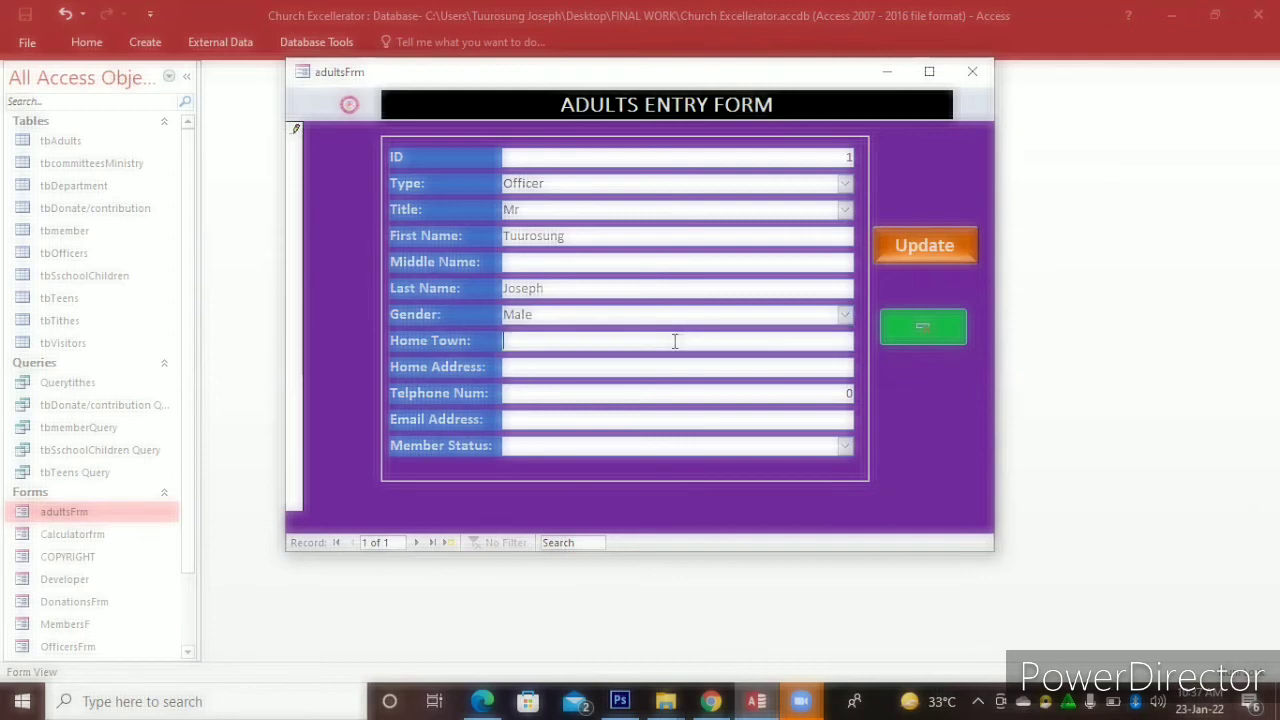
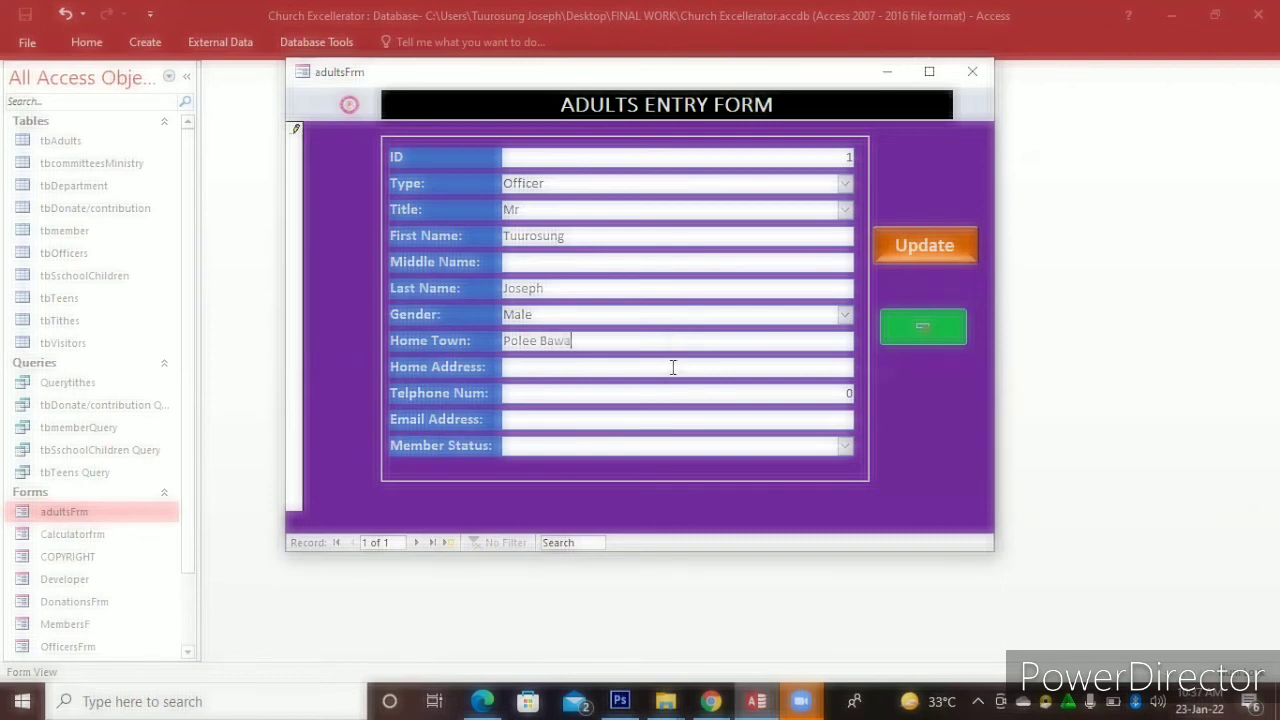
Fill in the member's town, home address, phone and e-mail, and set Member Status to ACTIVE
left_click(673, 367)
key("Delete")
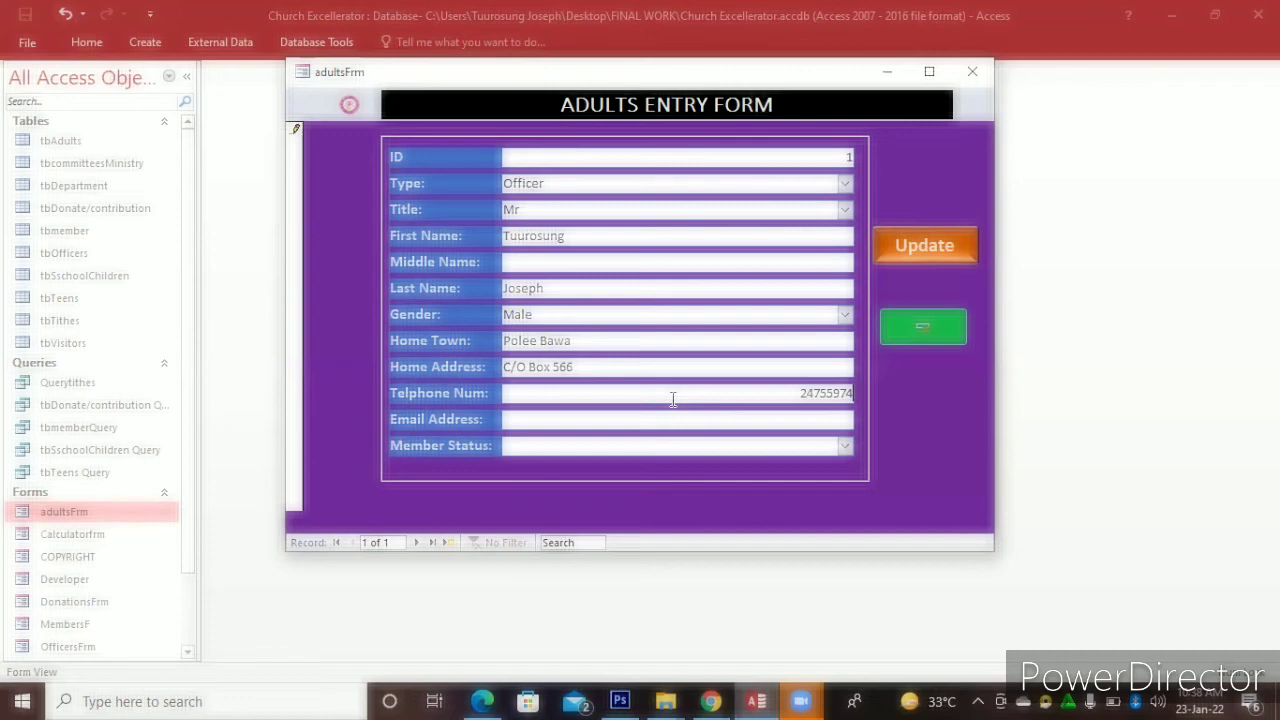
left_click(736, 417)
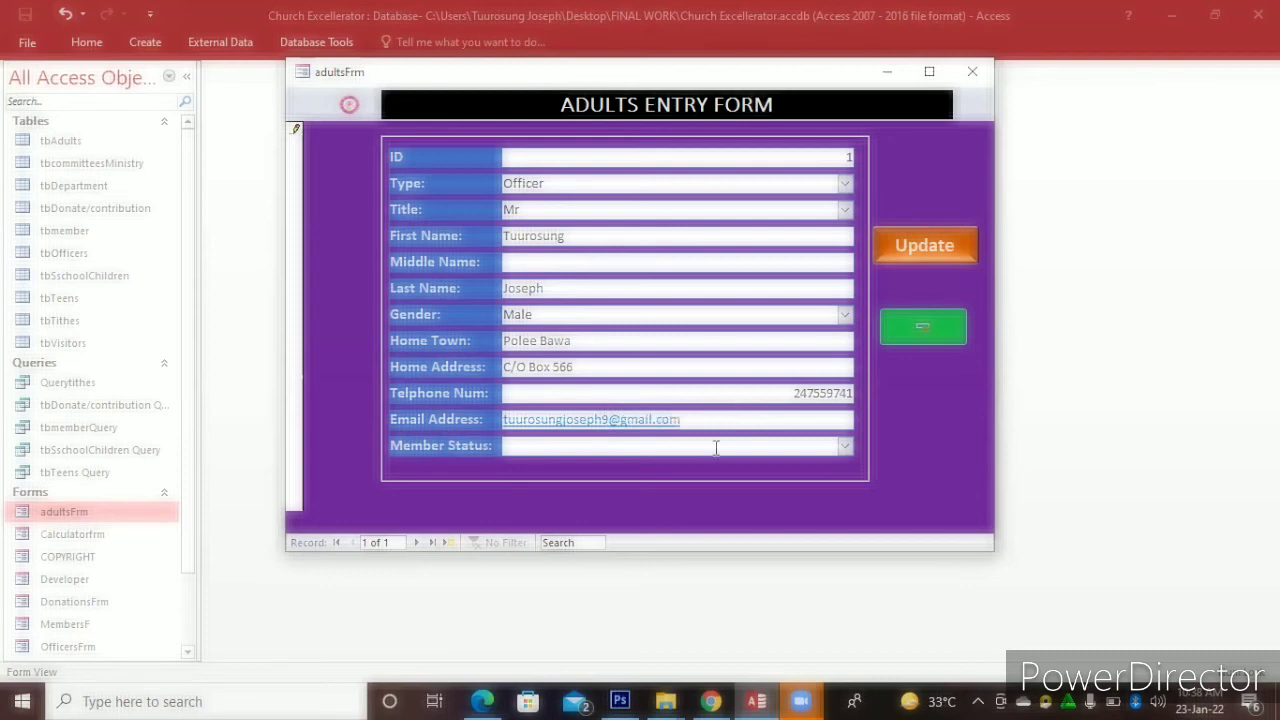
left_click(845, 447)
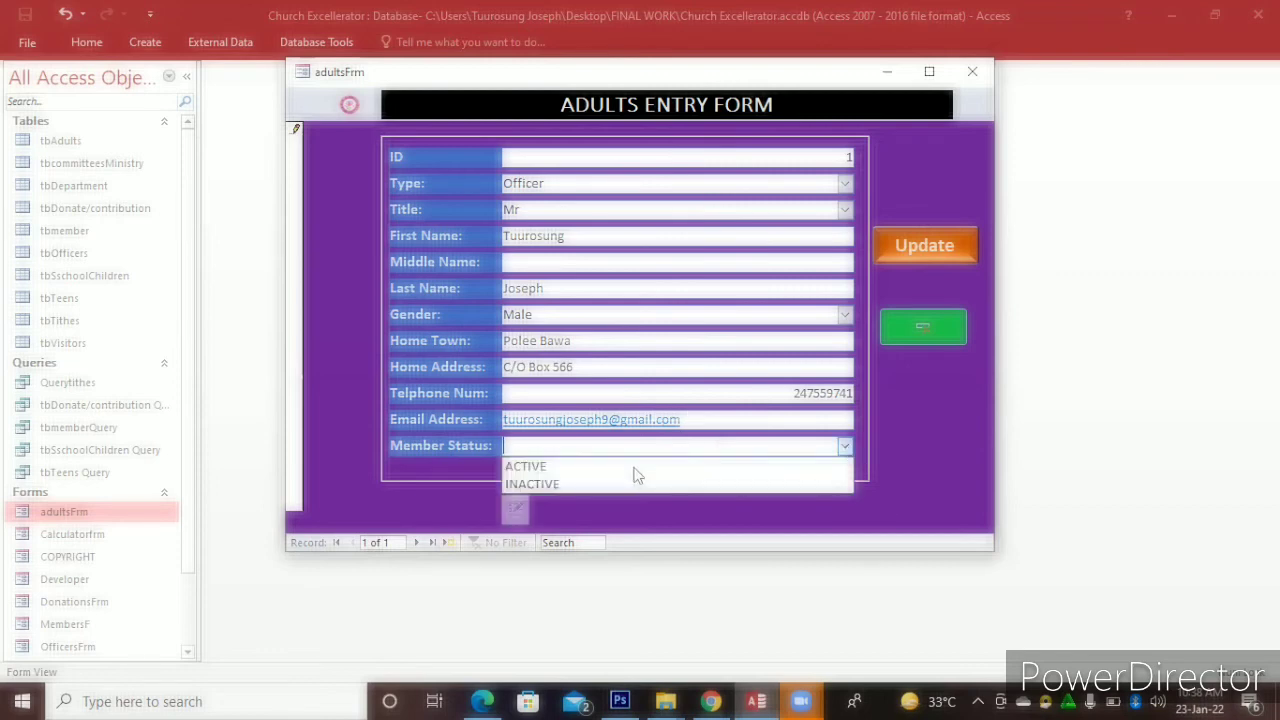
left_click(634, 467)
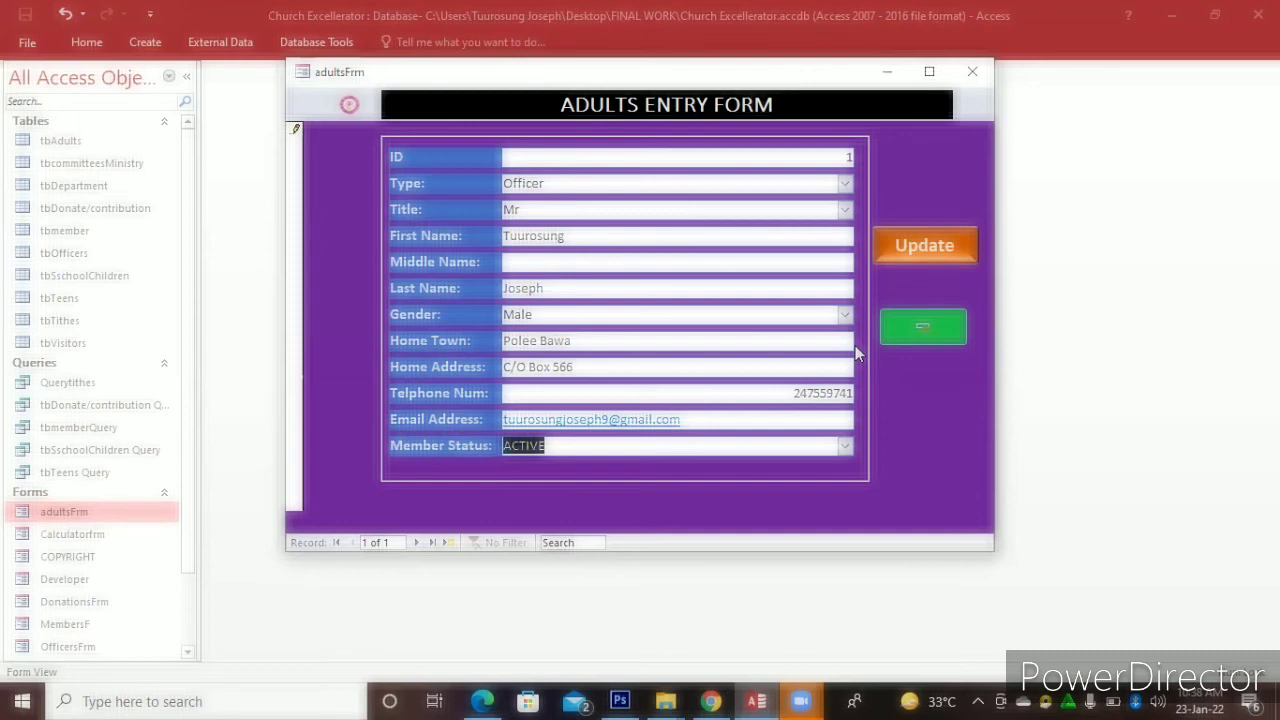
left_click(793, 393)
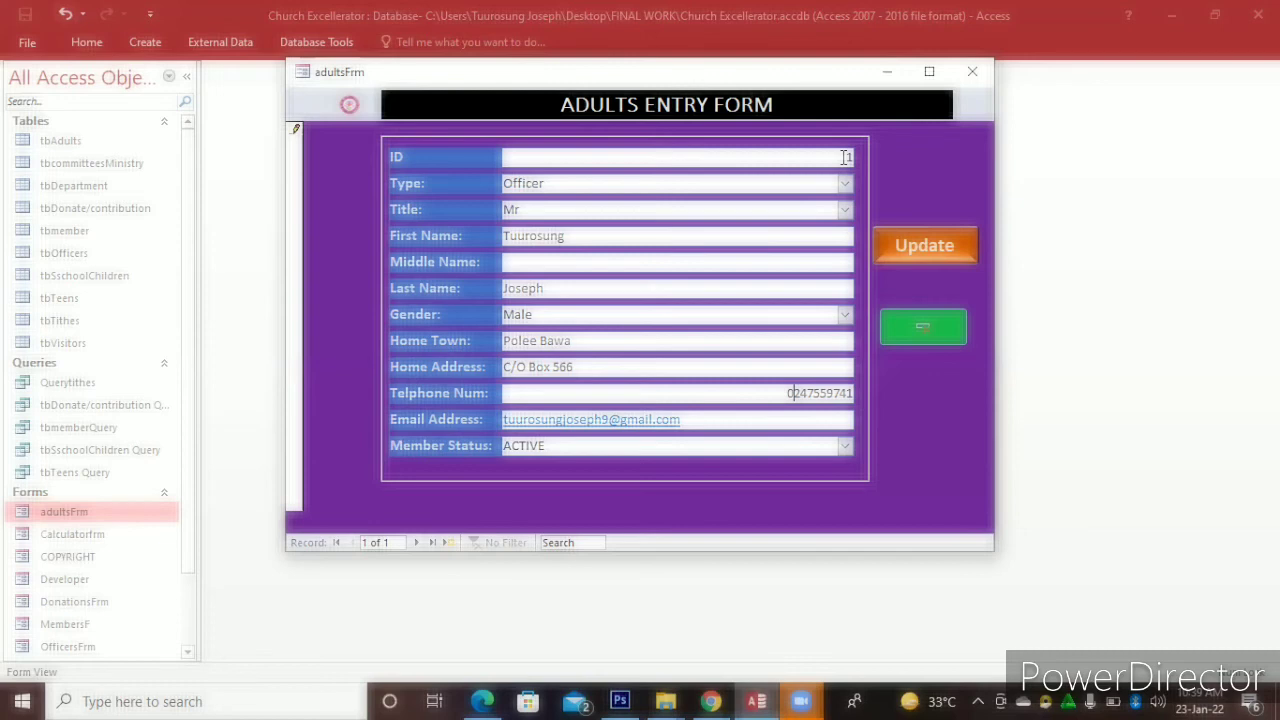
Save the sample record with Update, then delete it and confirm Yes
left_click(913, 246)
left_click(922, 333)
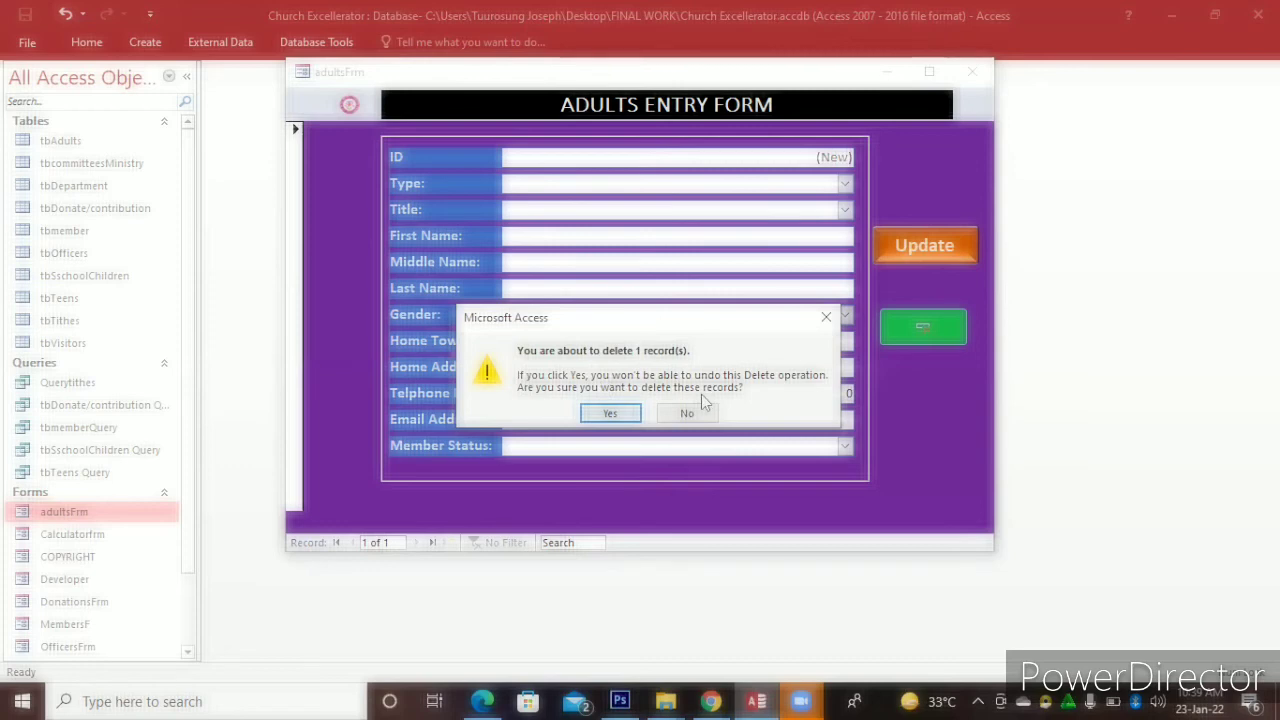
left_click(627, 413)
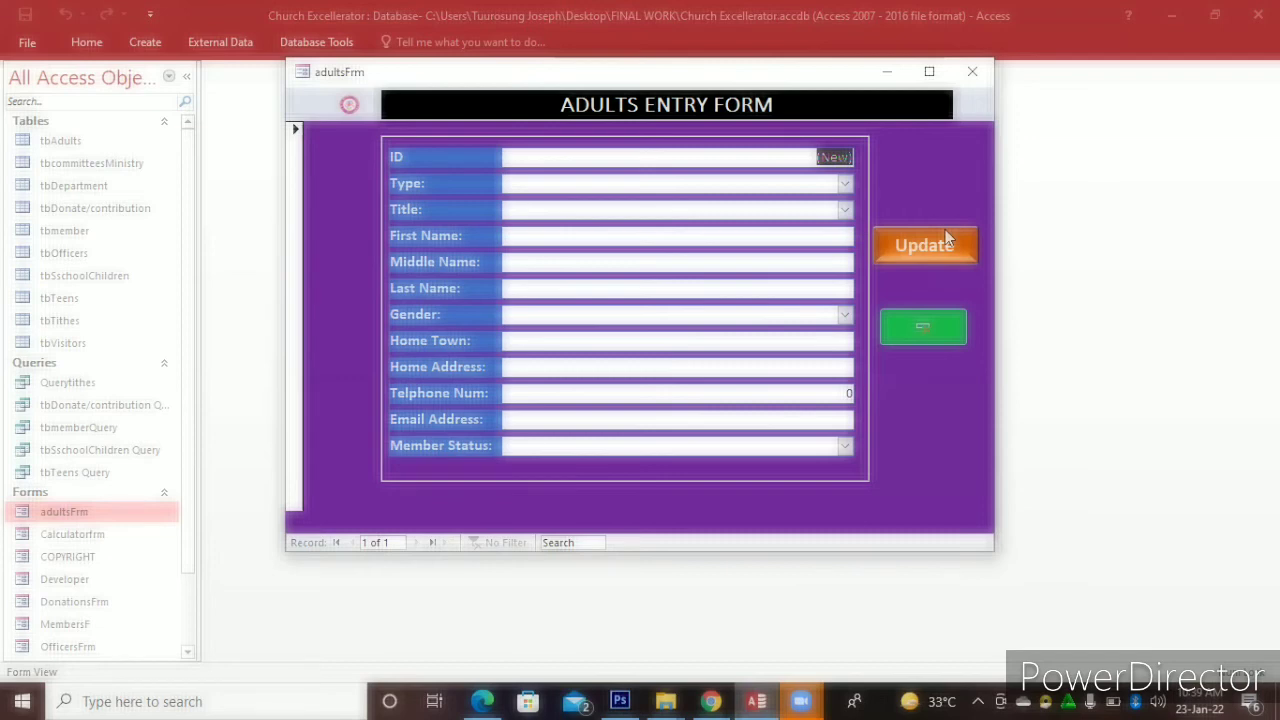
Close the adults entry form and bring up the Create tab tools
right_click(958, 158)
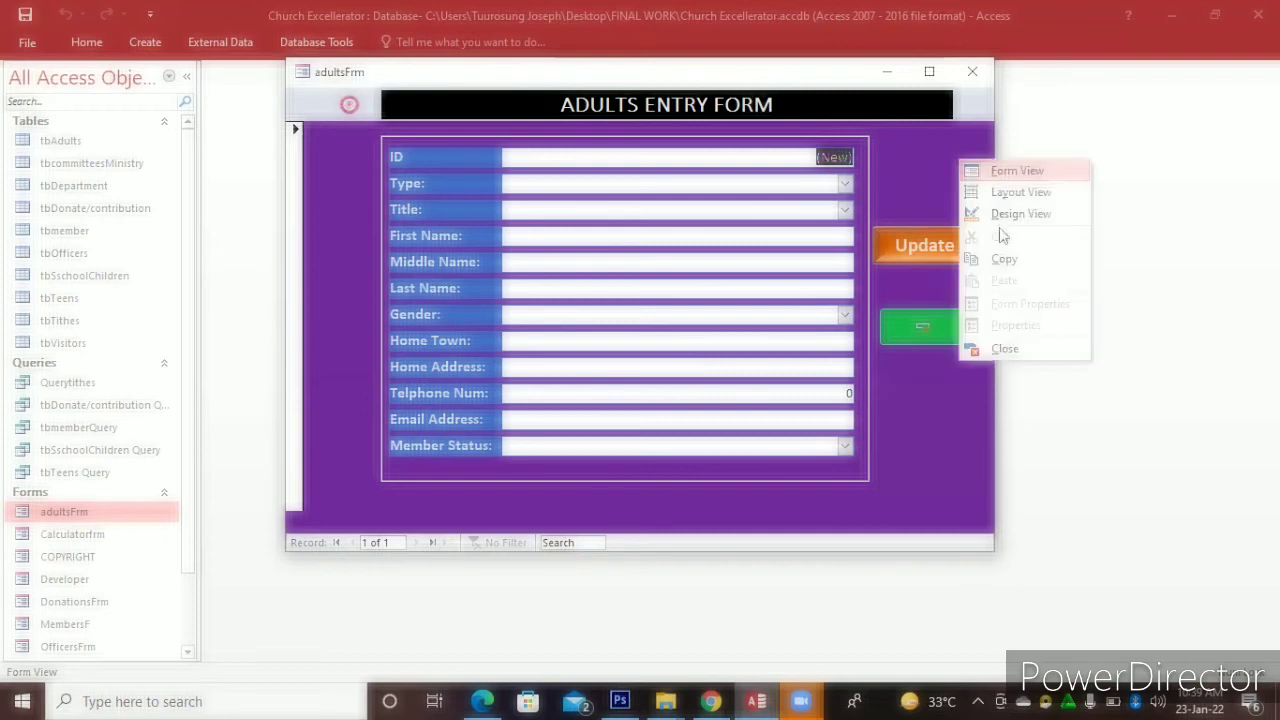
left_click(1004, 349)
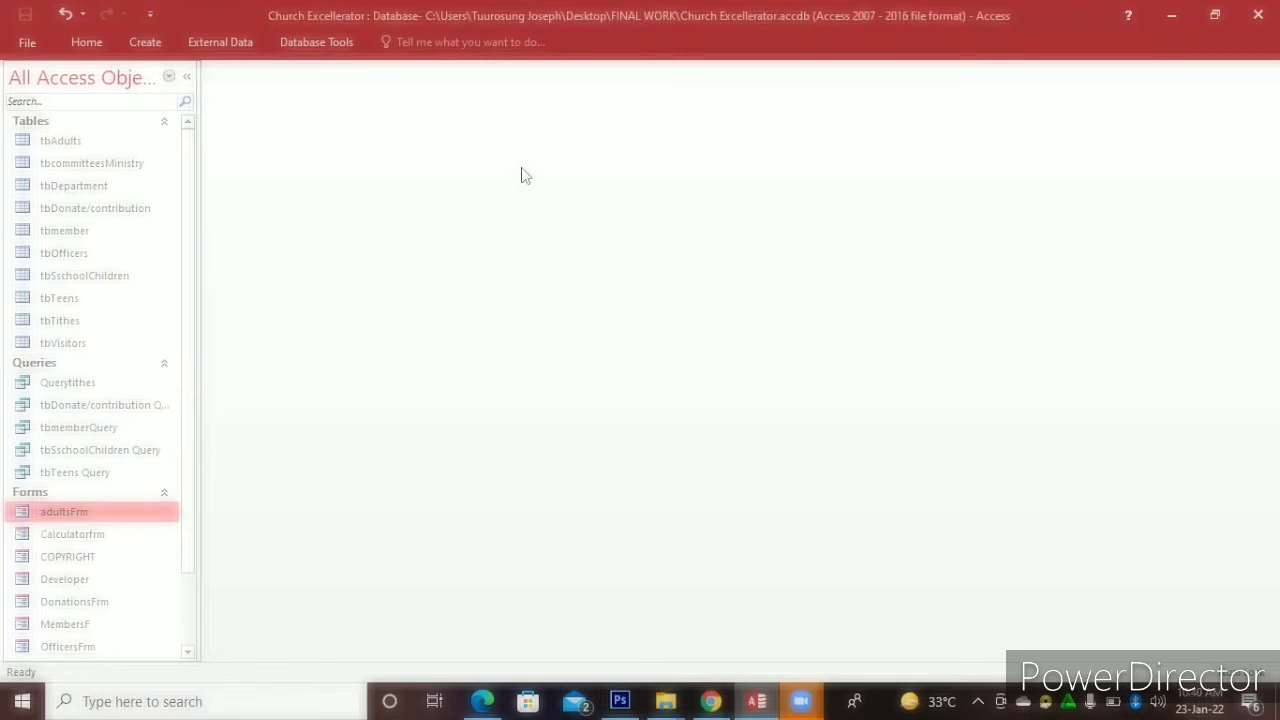
left_click(133, 36)
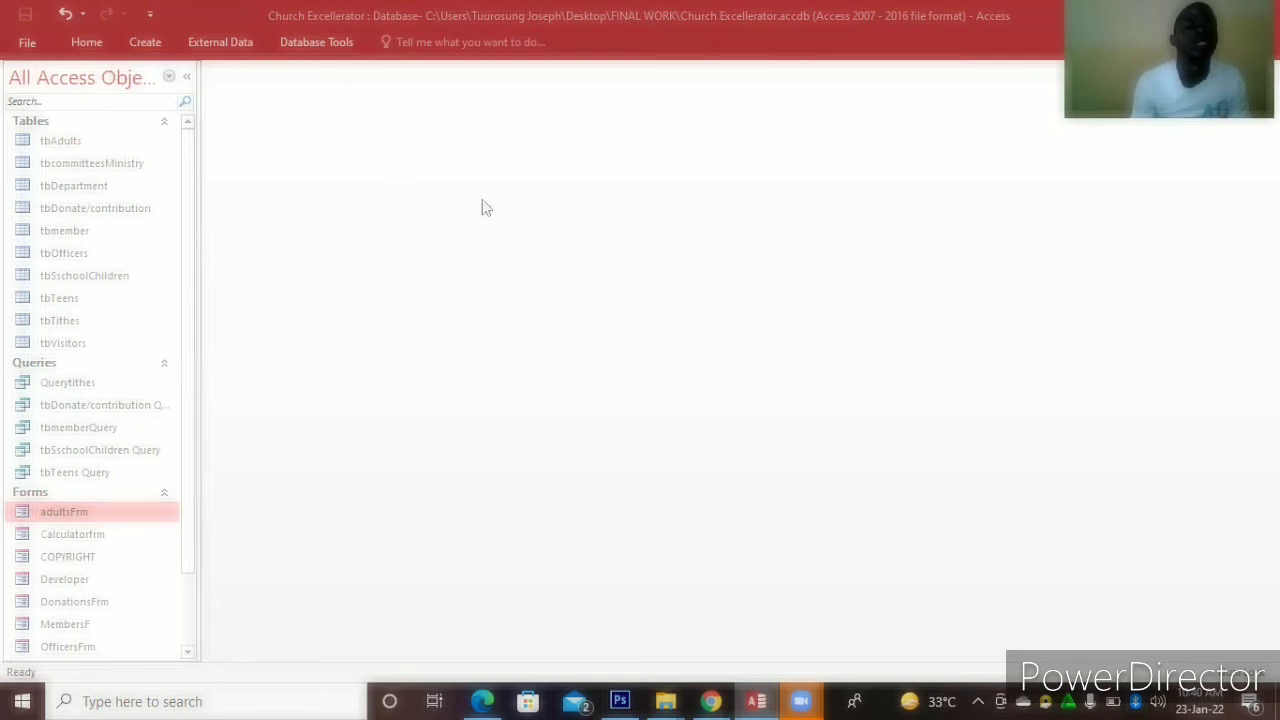
left_click(158, 41)
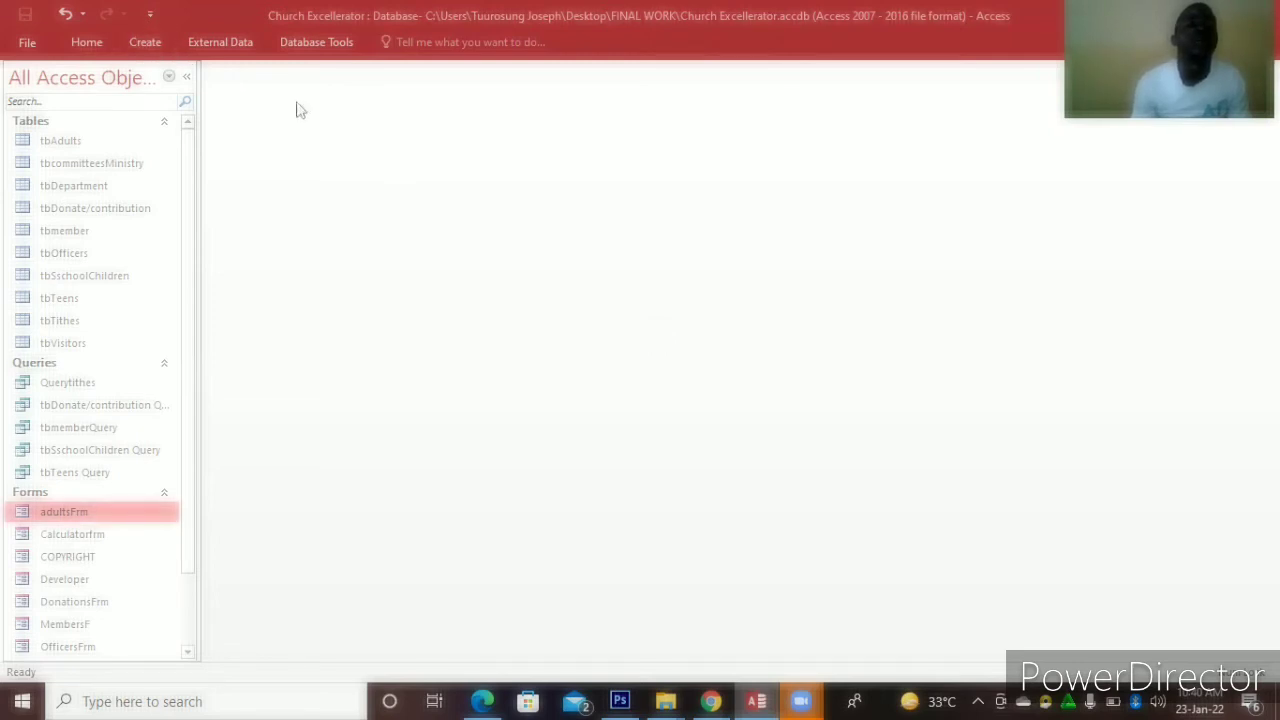
left_click(152, 45)
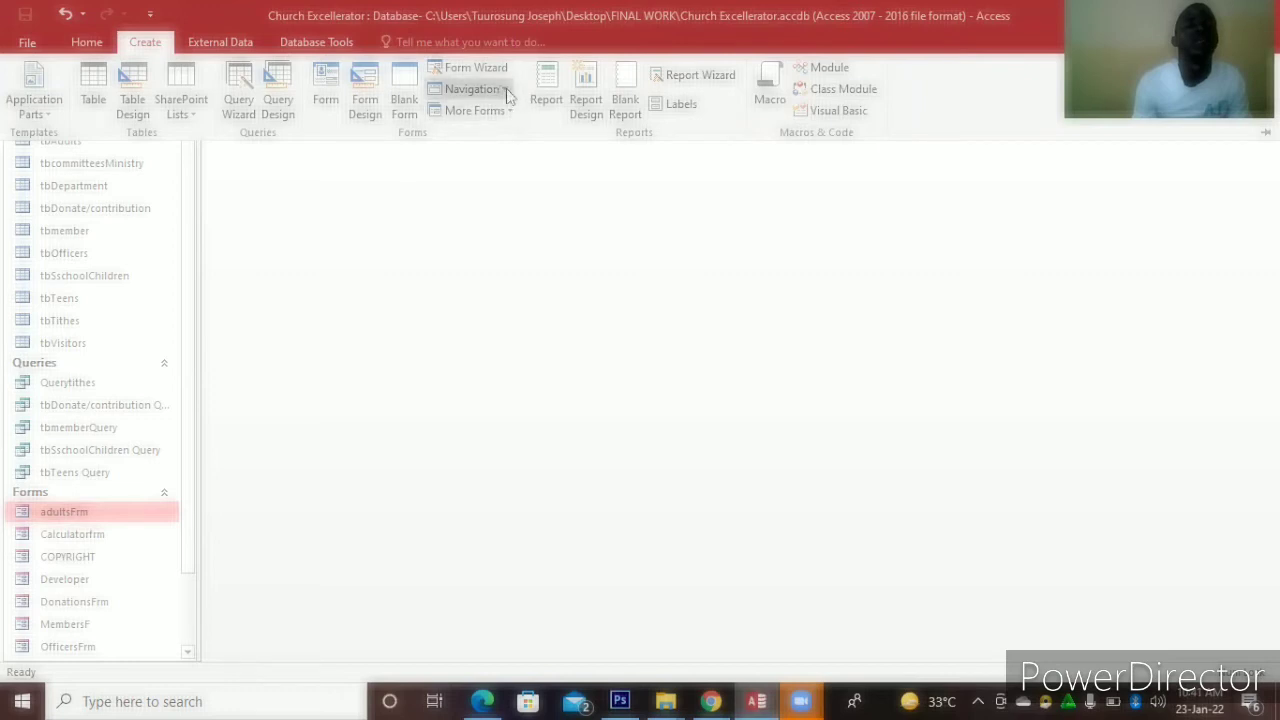
Create a navigation form using the Horizontal Tabs and Vertical Tabs, Left layout
left_click(507, 94)
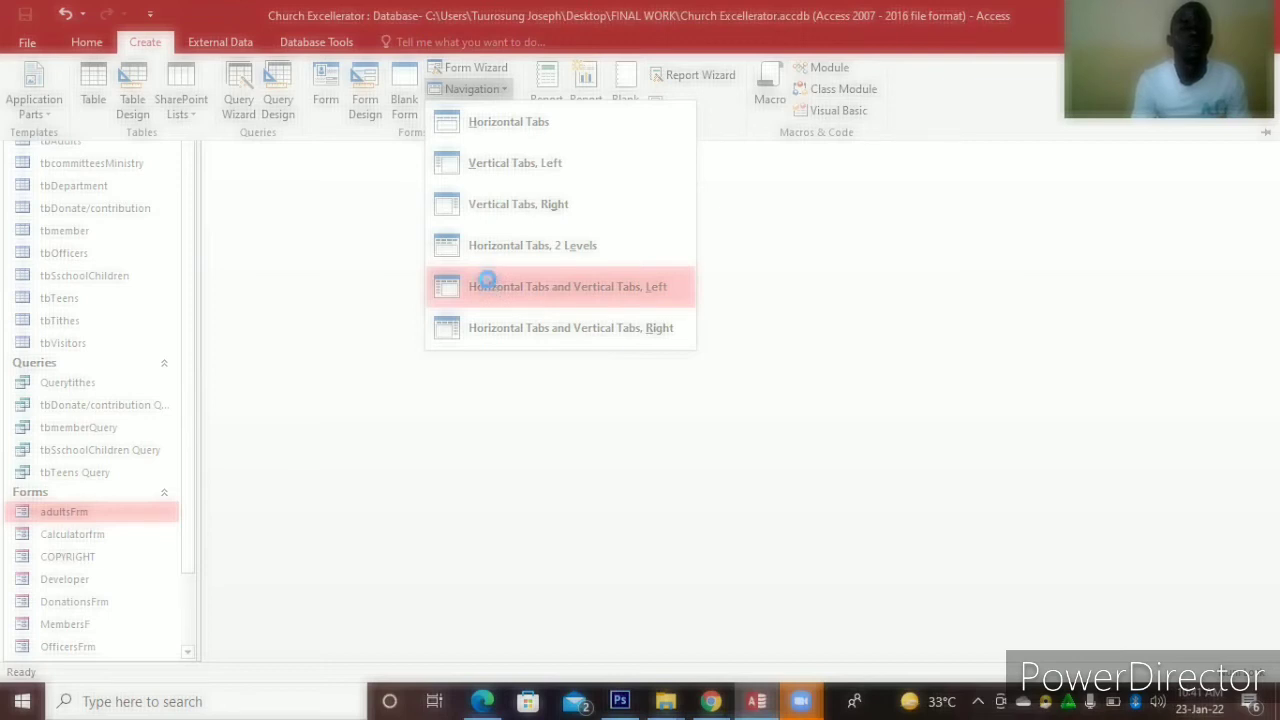
left_click(487, 284)
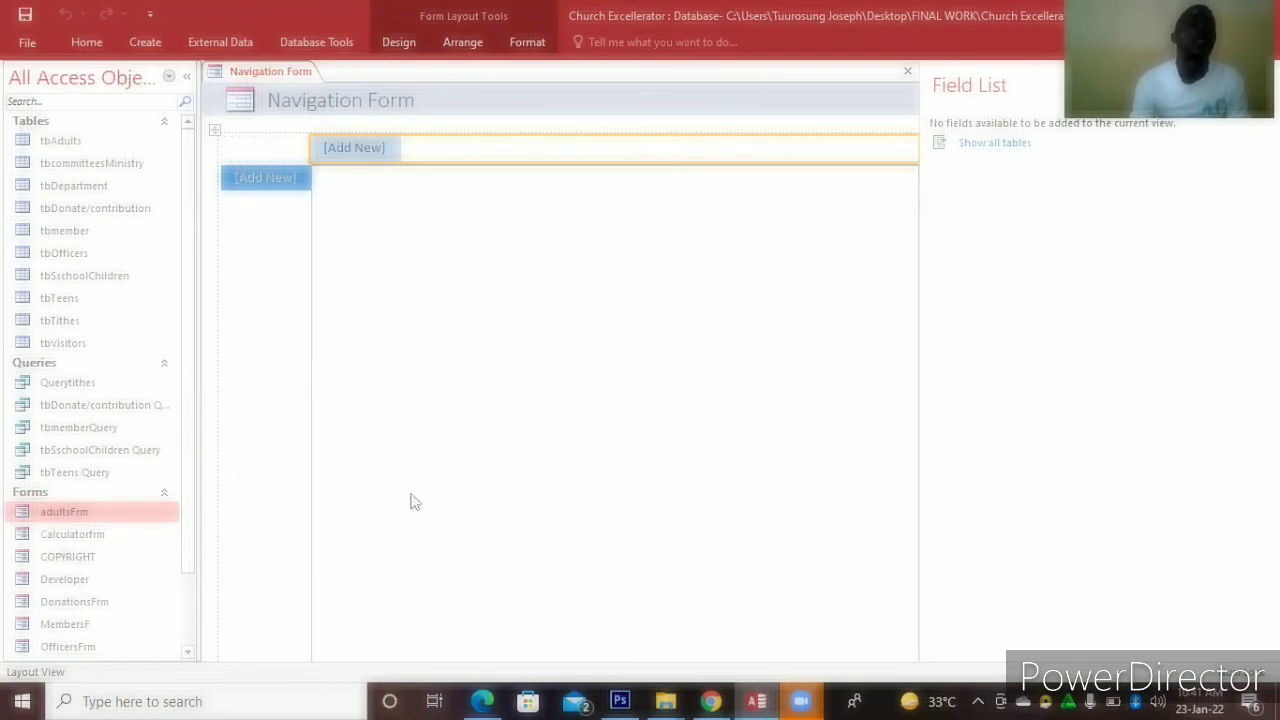
Name the first two top tabs OFFICERS and CALCULATOR
left_click(368, 152)
left_click(368, 149)
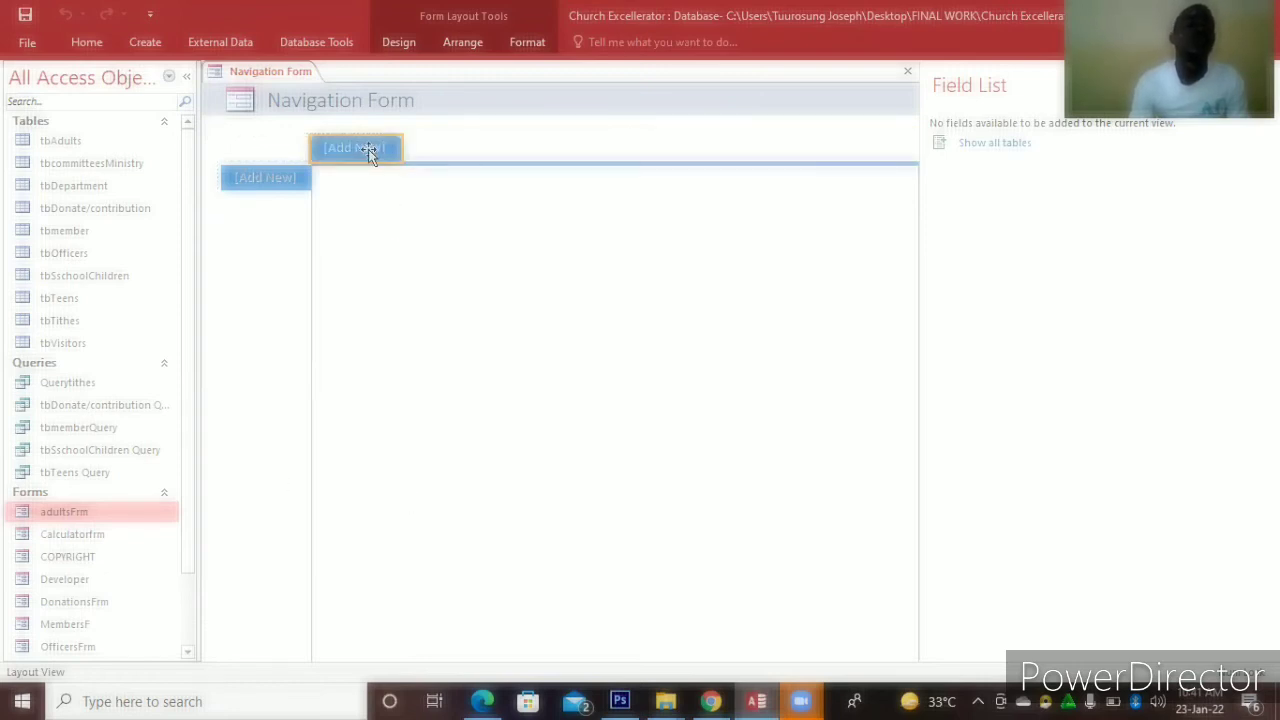
left_click(368, 151)
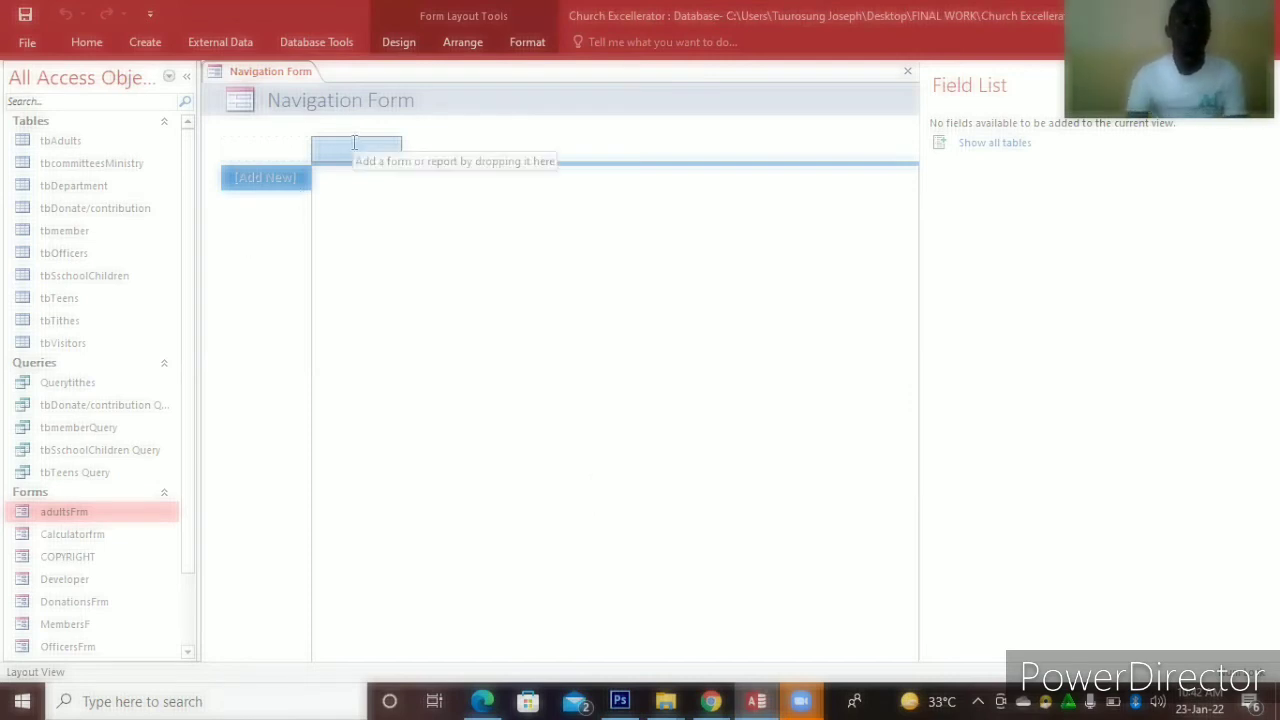
type("FORM ")
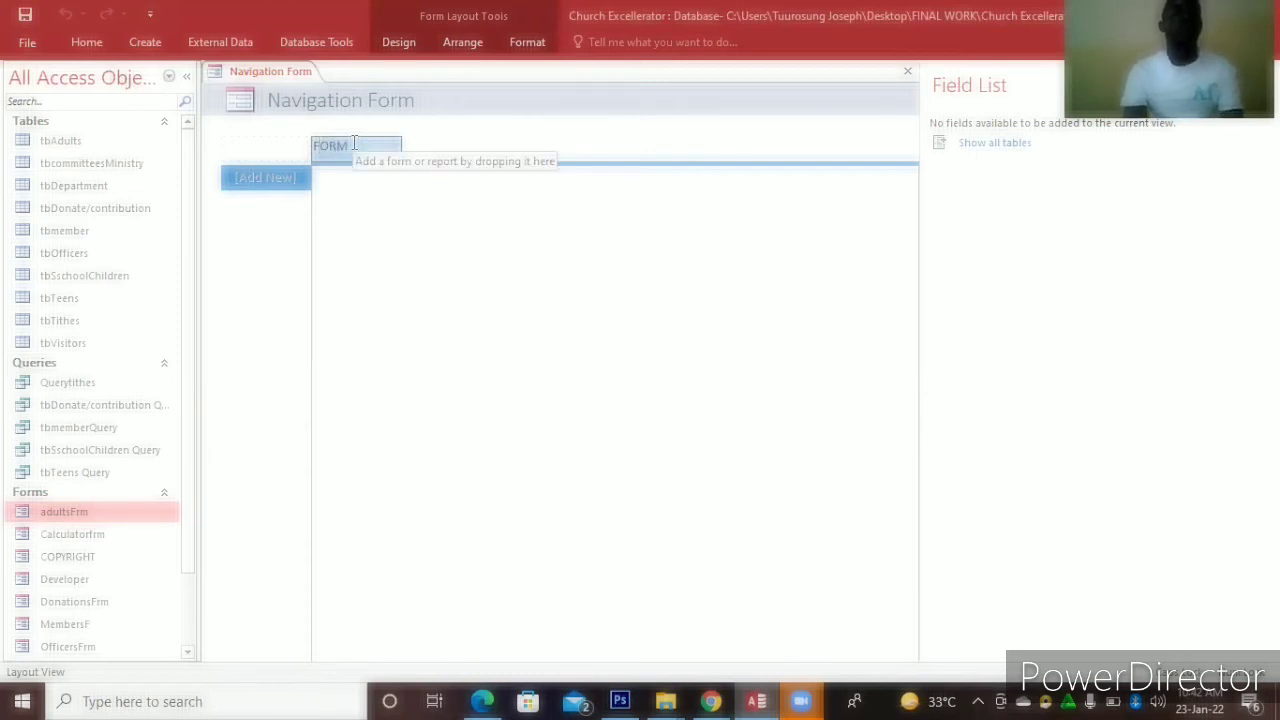
type("S")
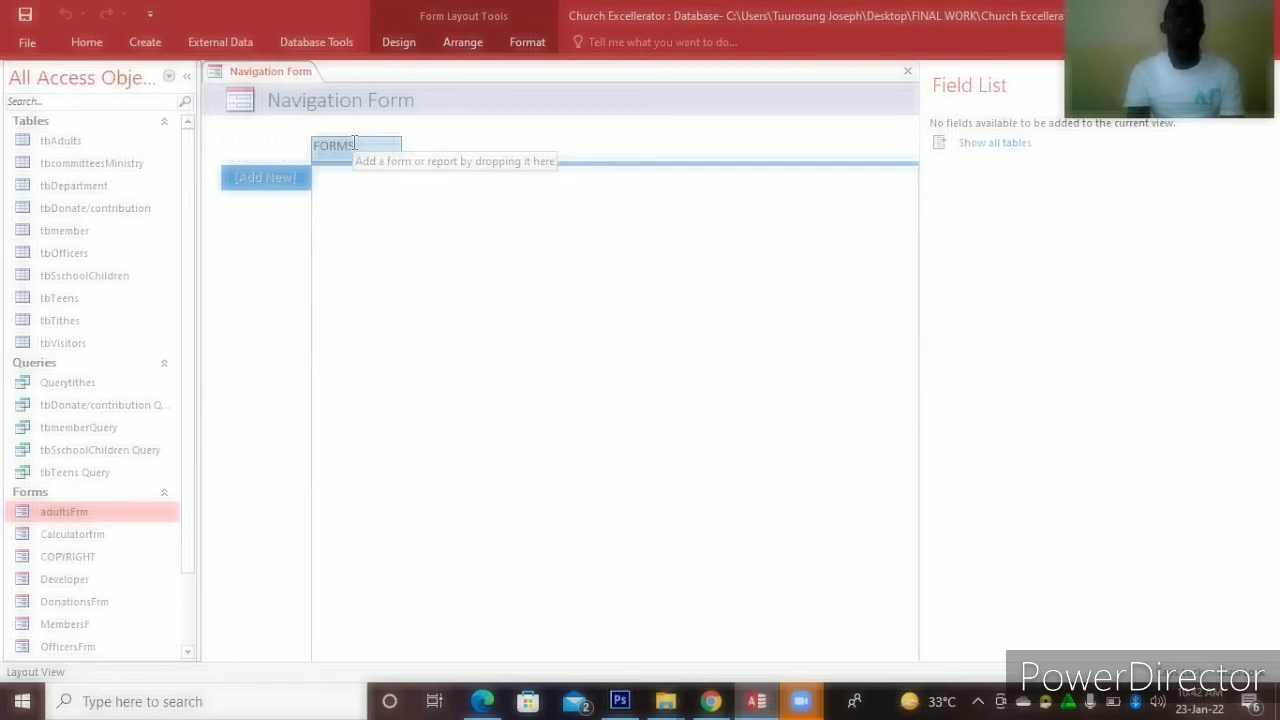
key("BackSpace")
key("BackSpace")
key("BackSpace")
key("BackSpace")
key("BackSpace")
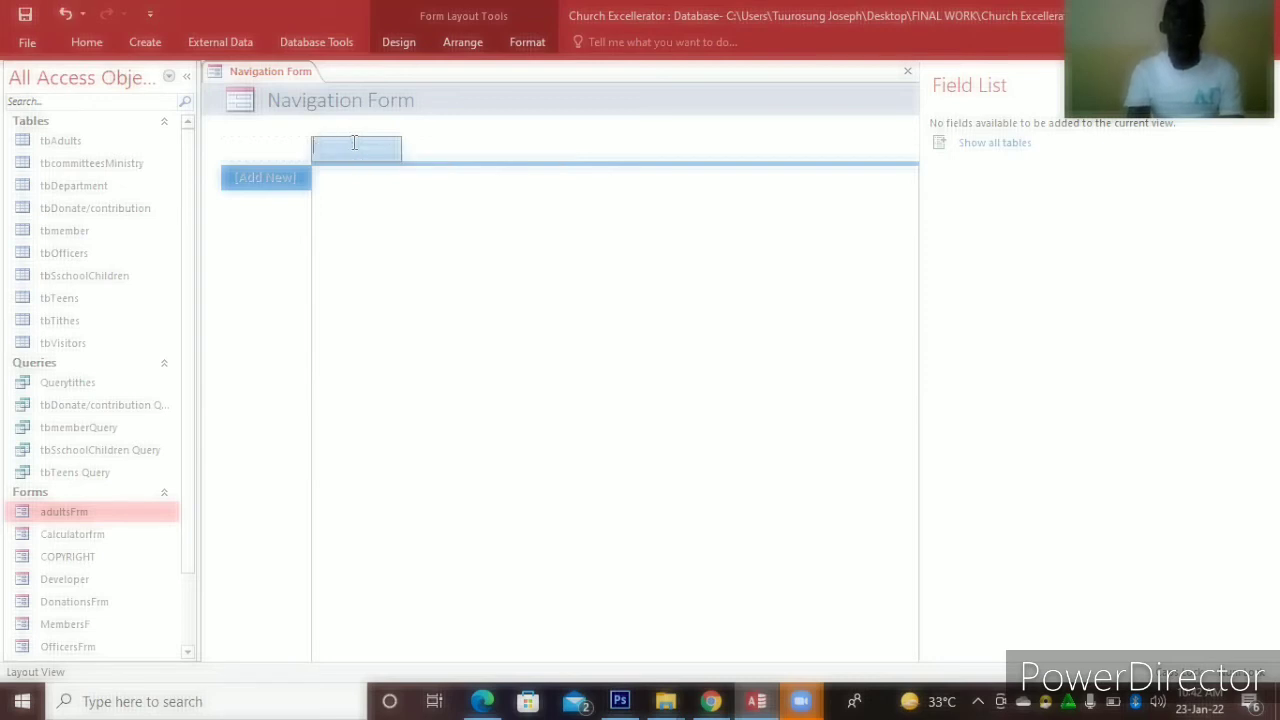
type("OFFICERS")
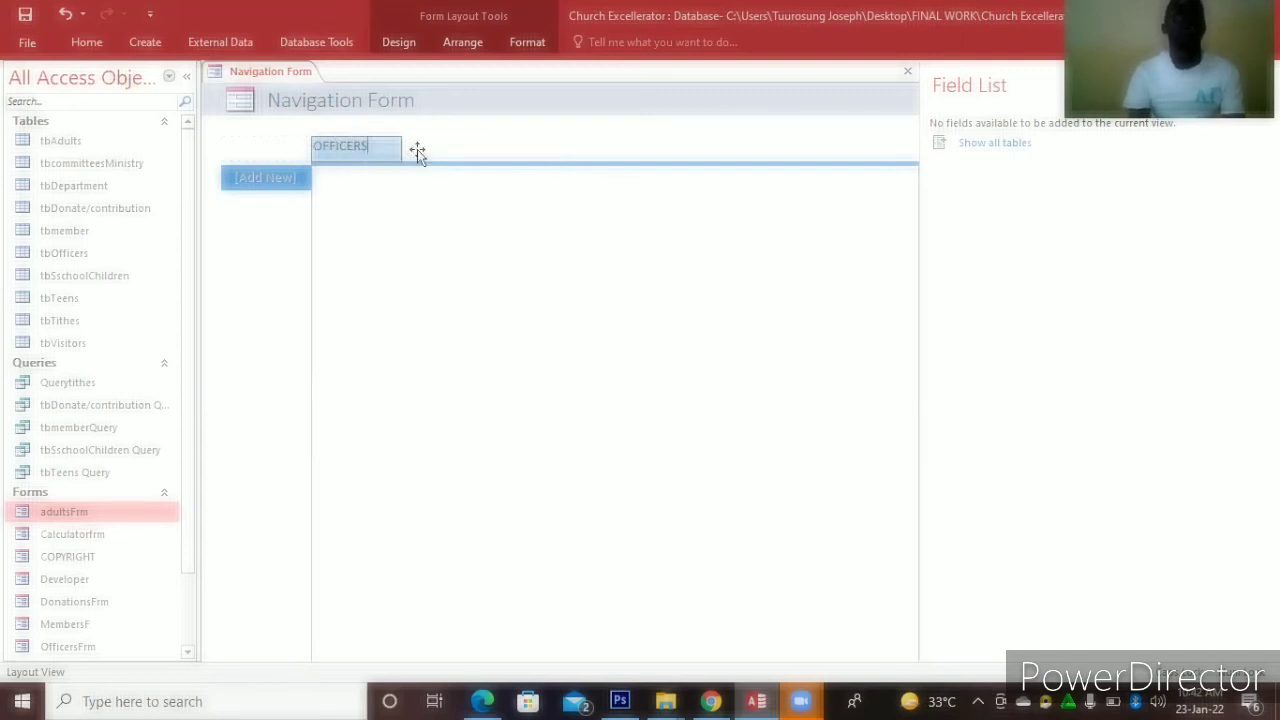
key("Return")
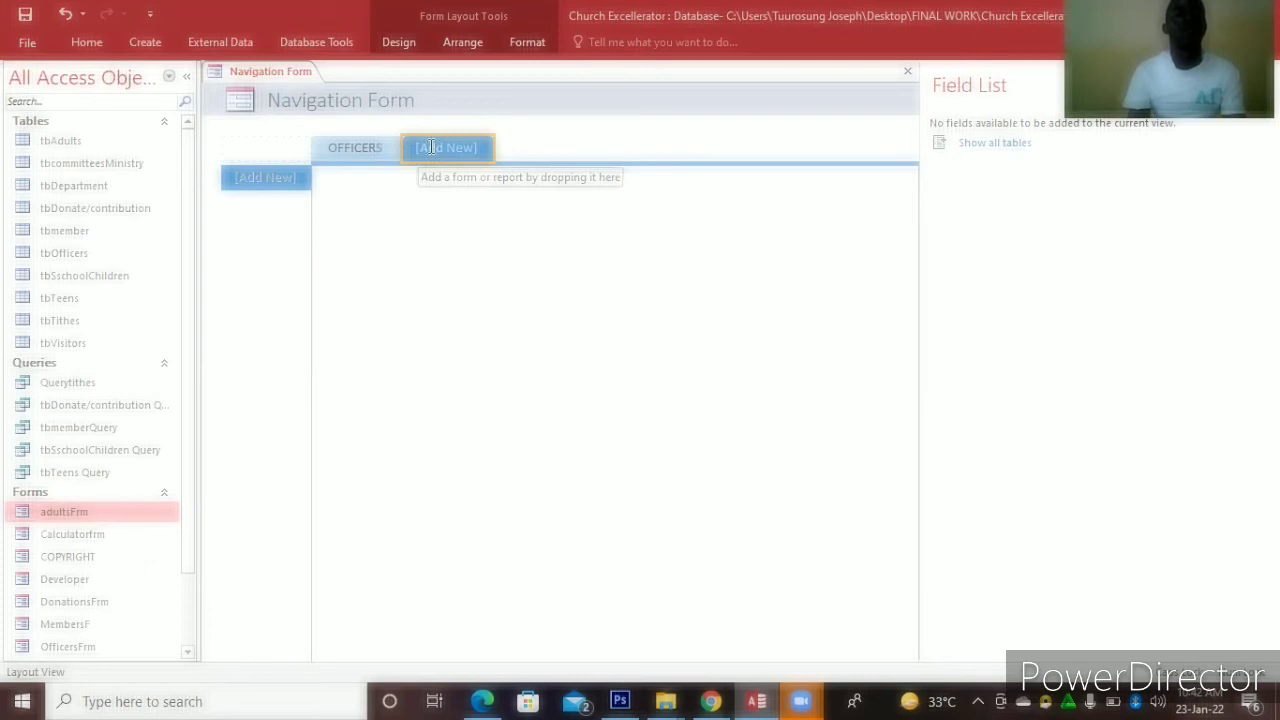
left_click(431, 148)
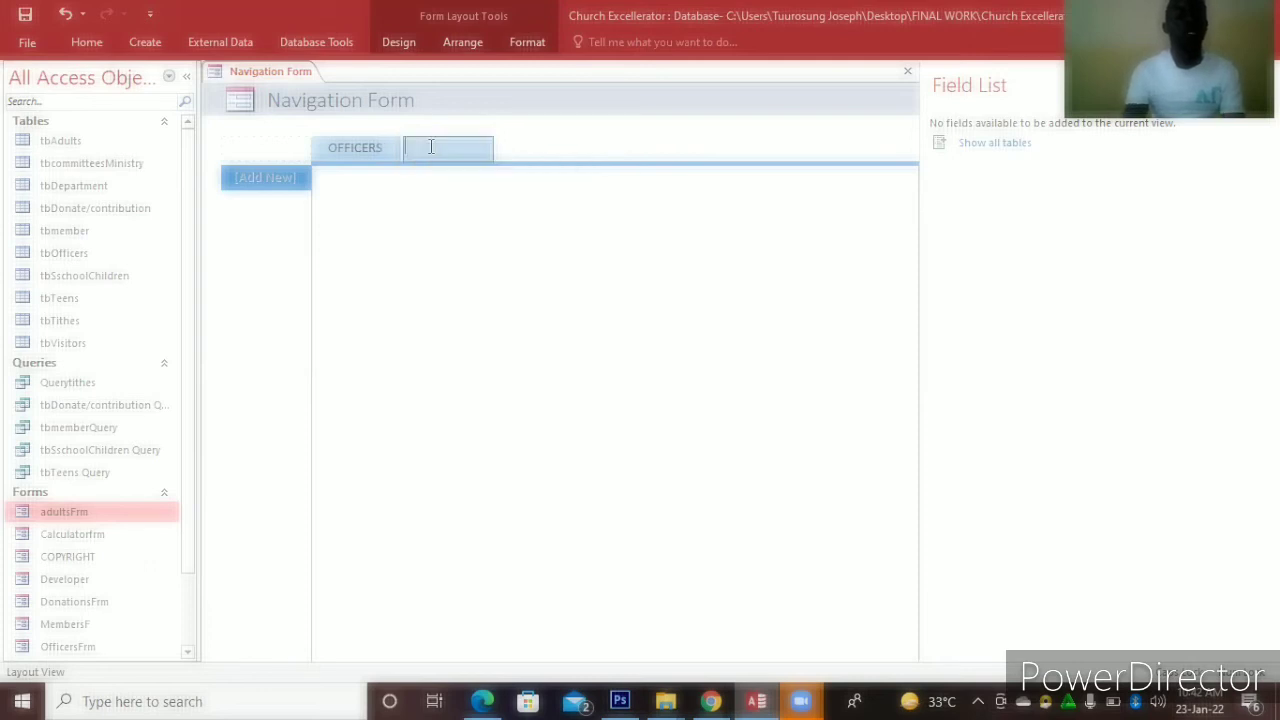
type("CALCULA")
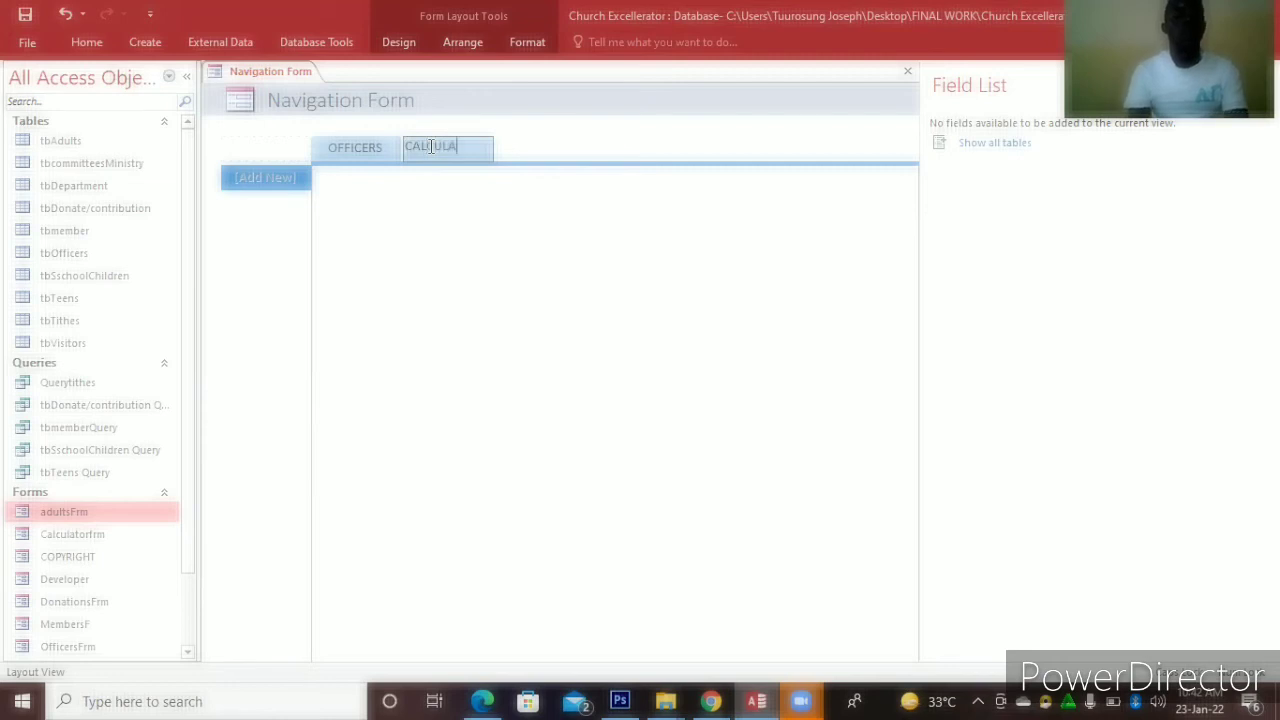
type("TOR")
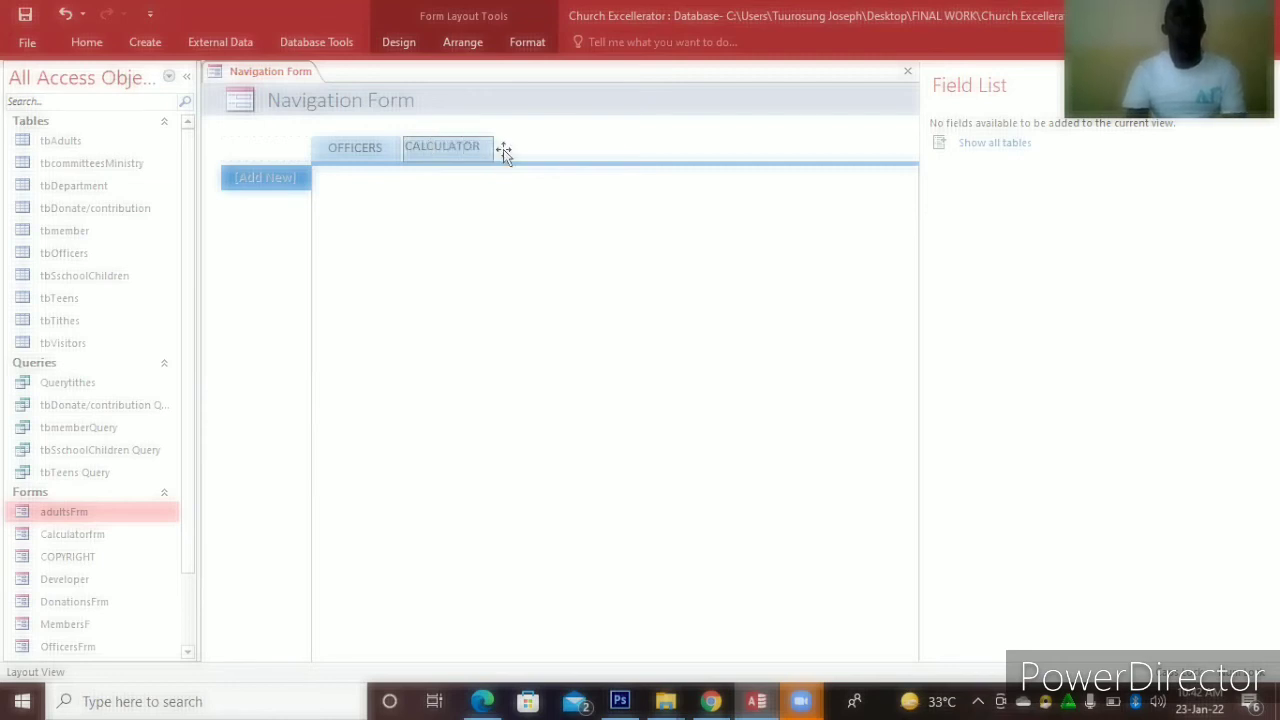
key("Return")
Name the next top tabs DEVELOPER, MEMBERS, DONATIONS and VISITORS, then hide the Field List
left_click(527, 147)
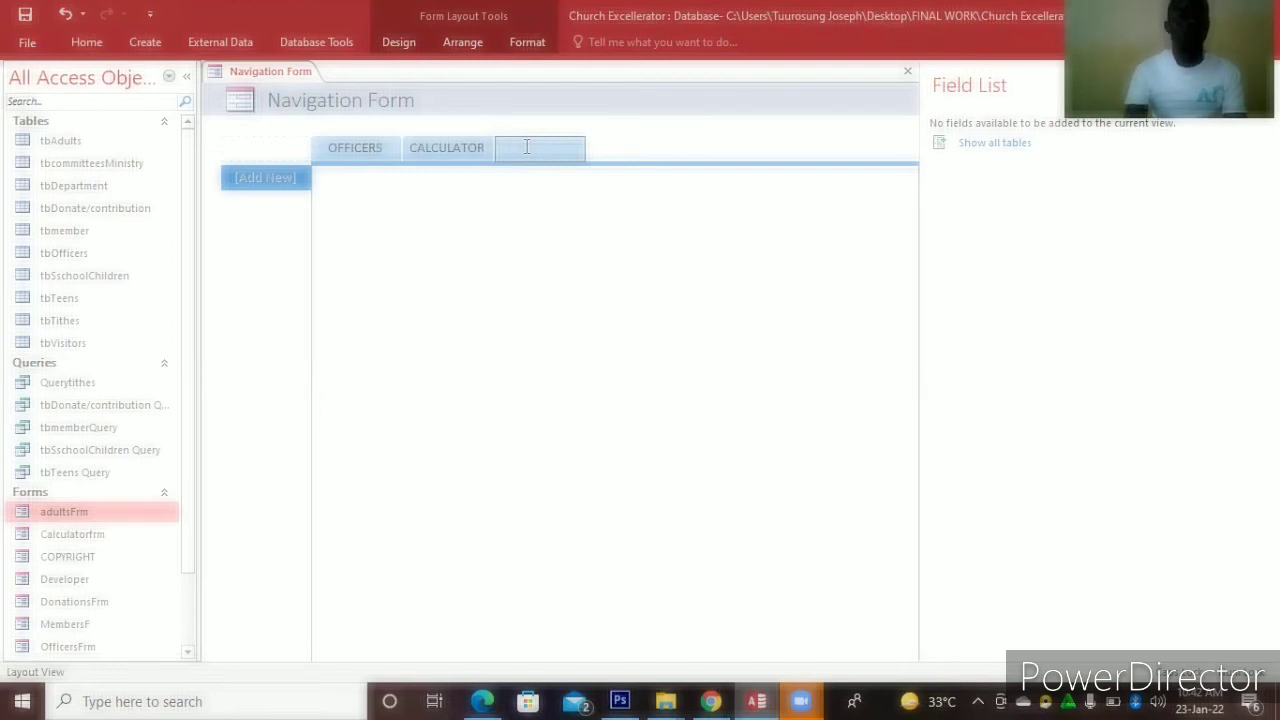
type("DEVELOPER")
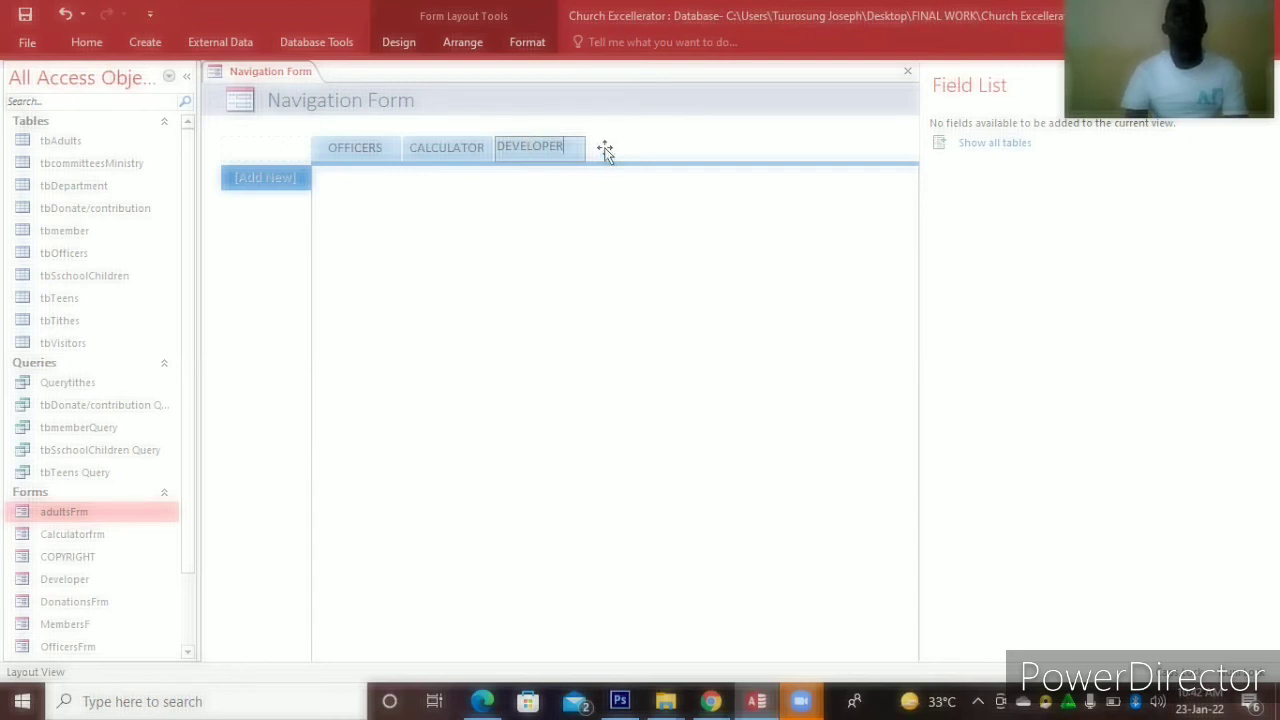
left_click(607, 148)
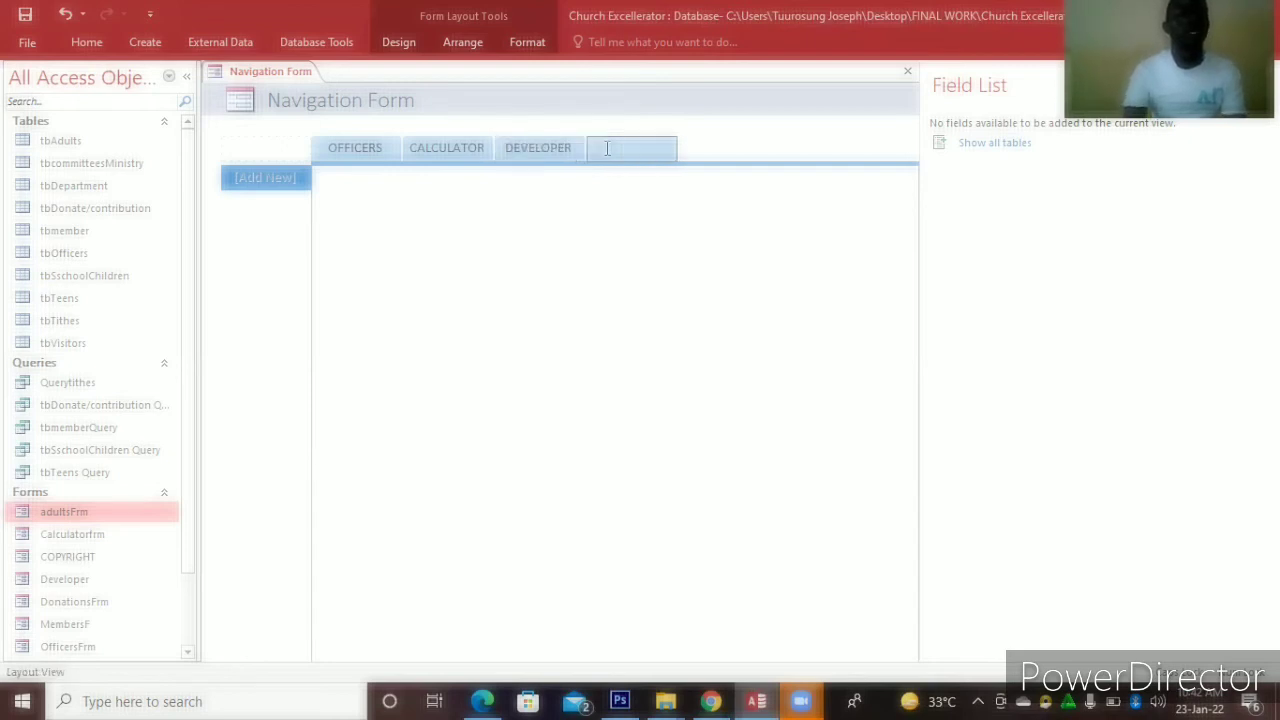
type("MEMBERS")
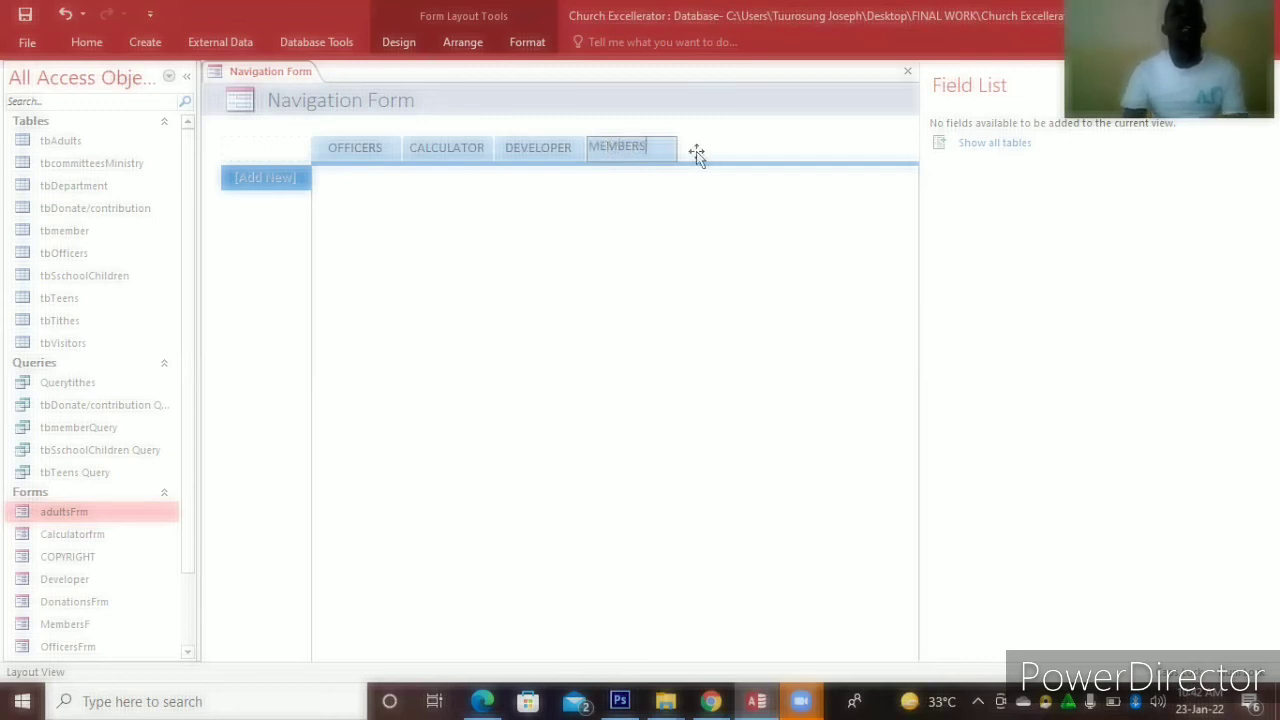
left_click(696, 151)
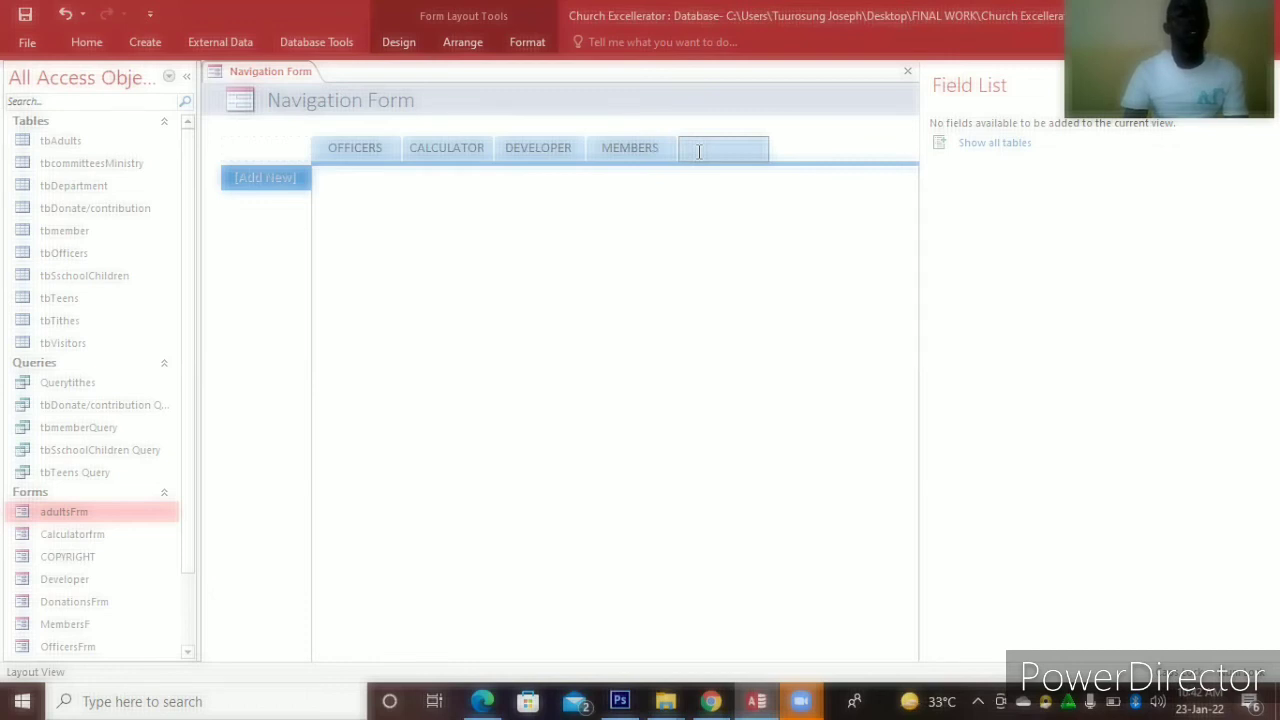
type("DONATIONS")
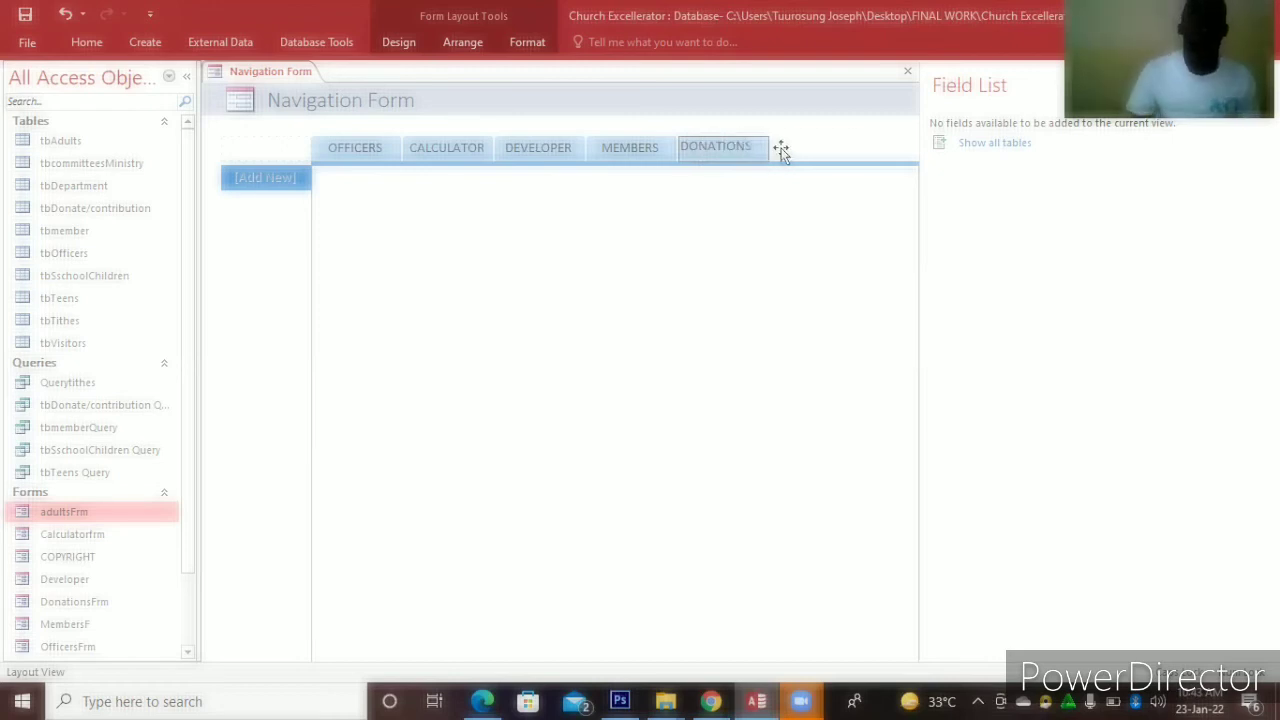
left_click(780, 150)
left_click(657, 151)
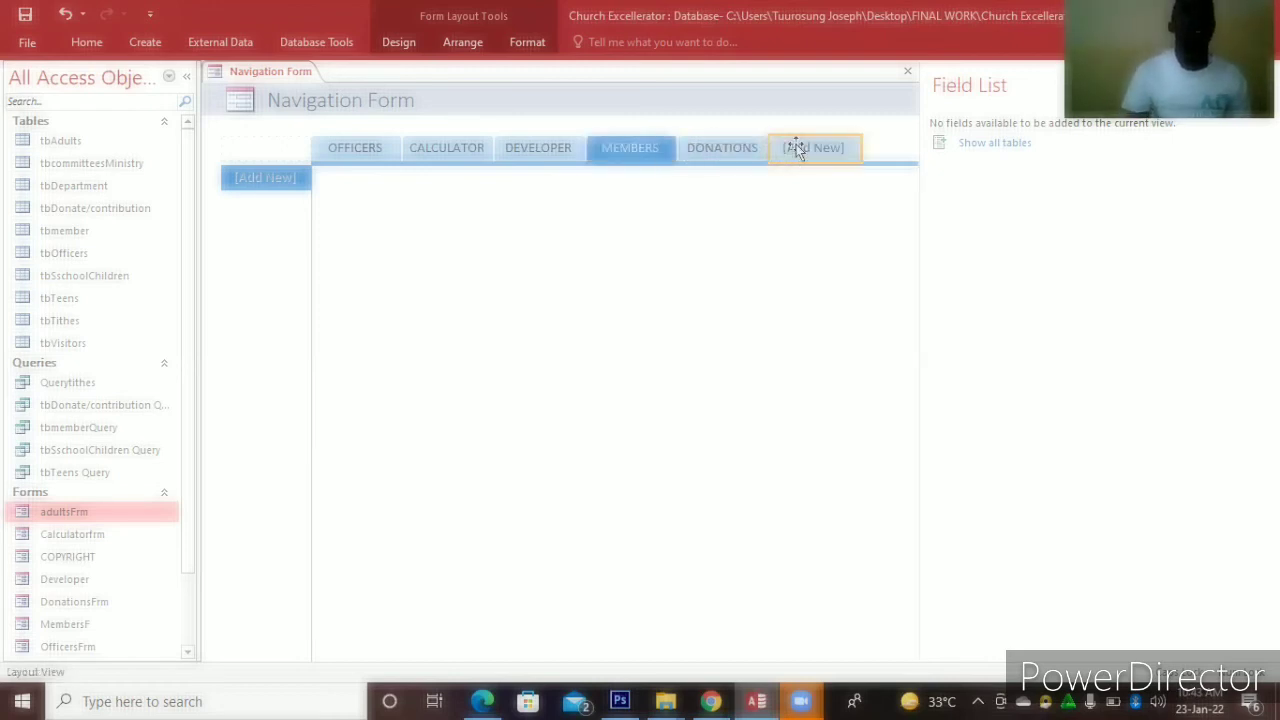
left_click(796, 146)
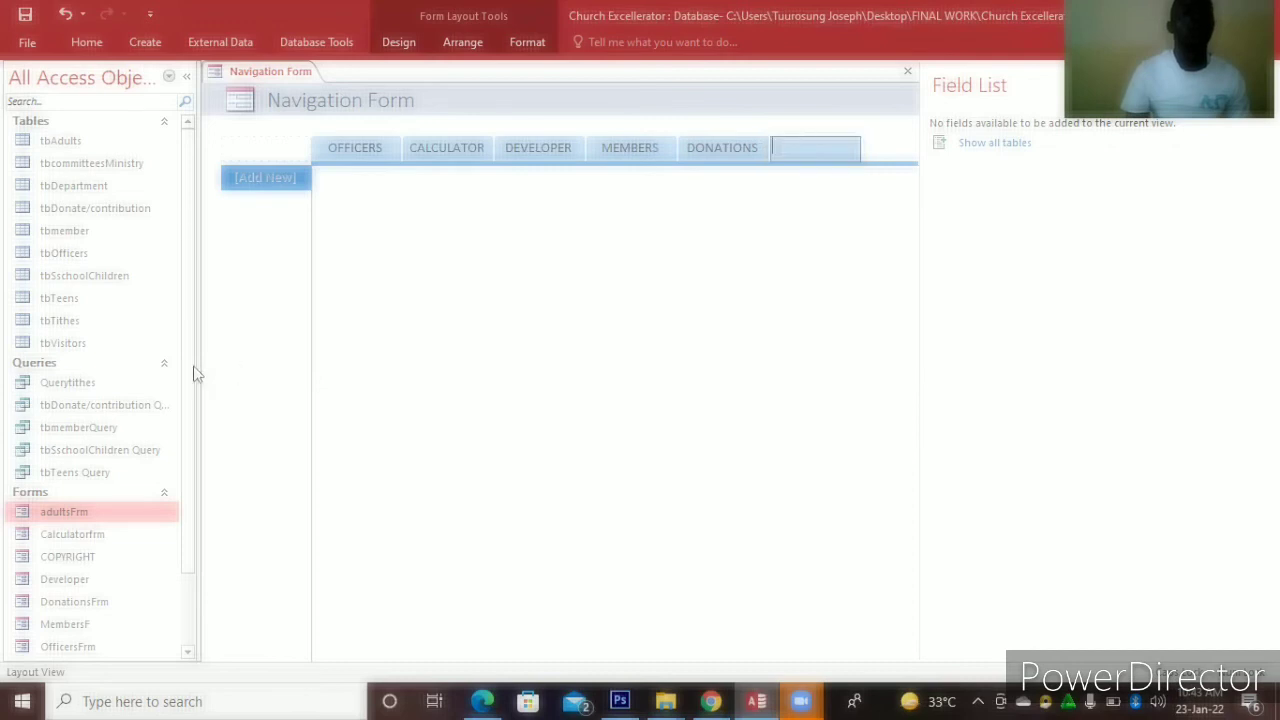
scroll(191, 400, "down", 1)
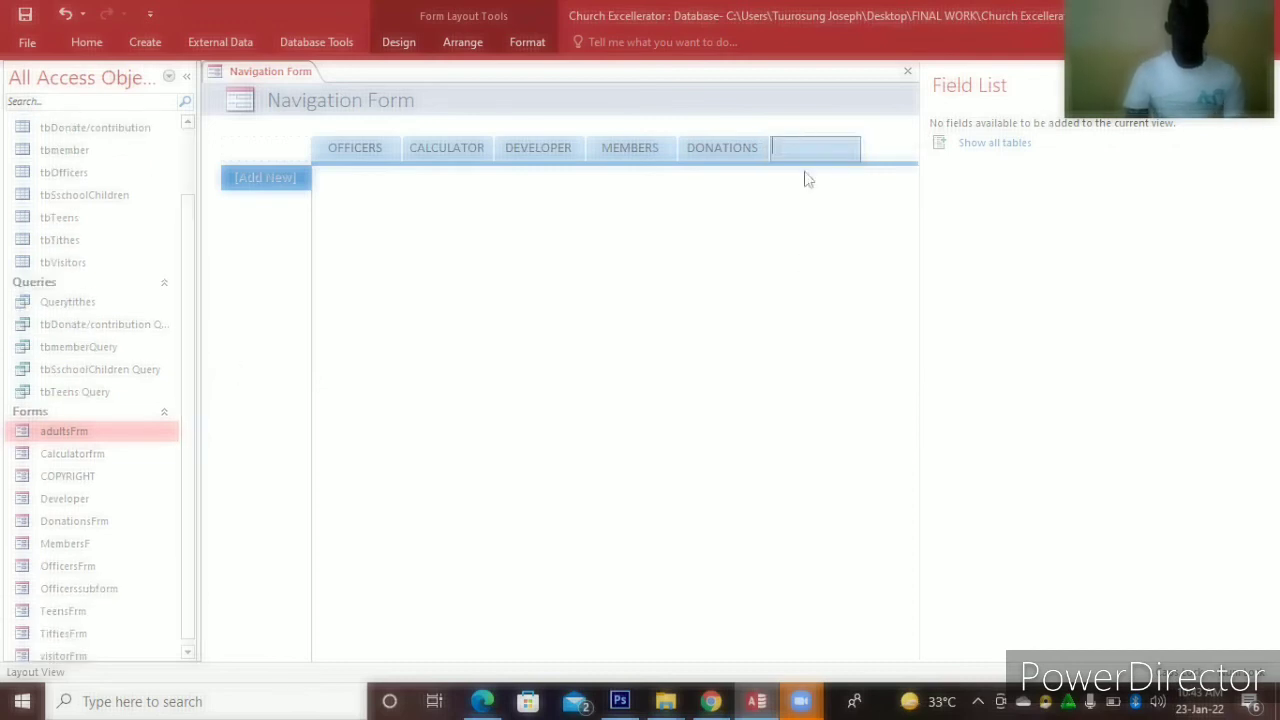
type("VISITOR")
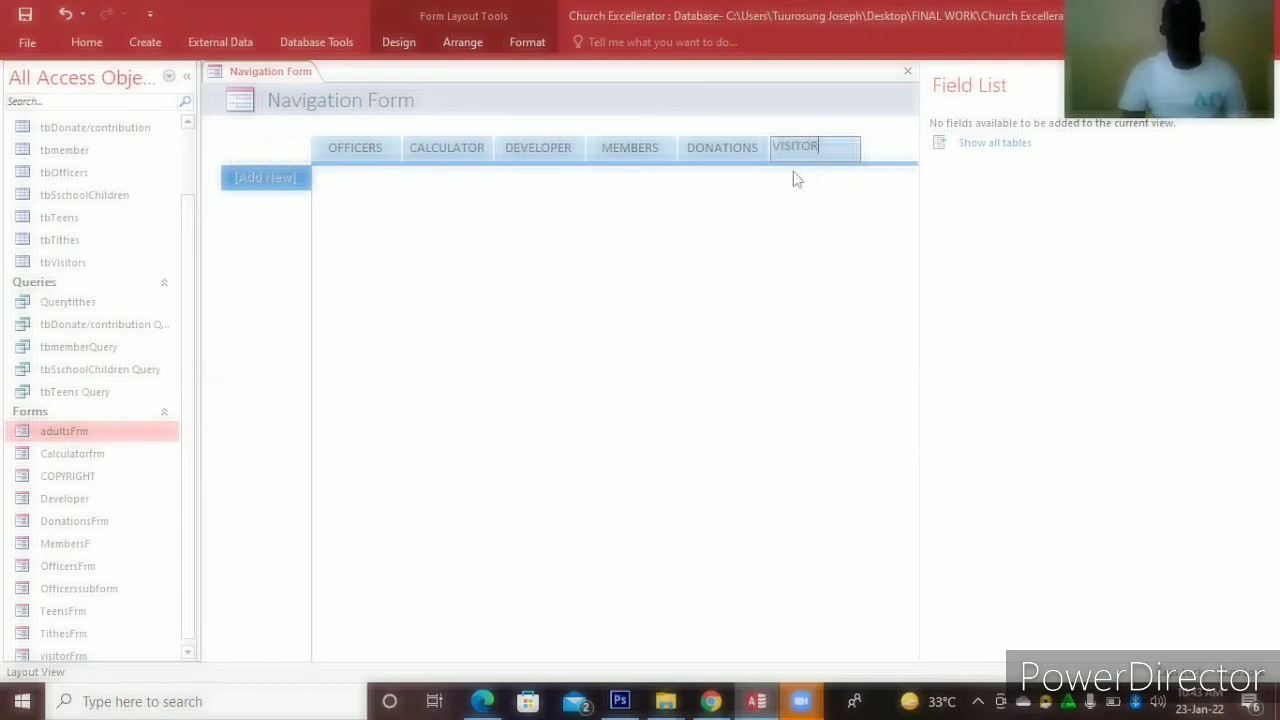
type("S")
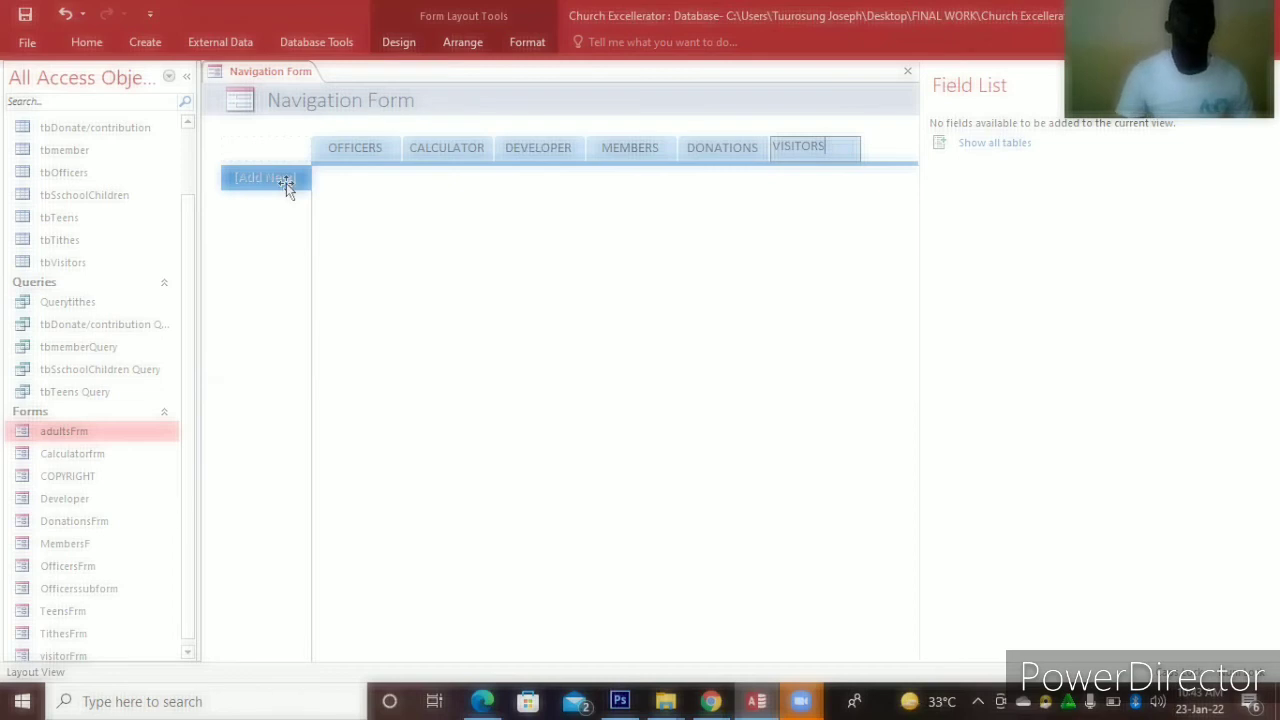
left_click(340, 147)
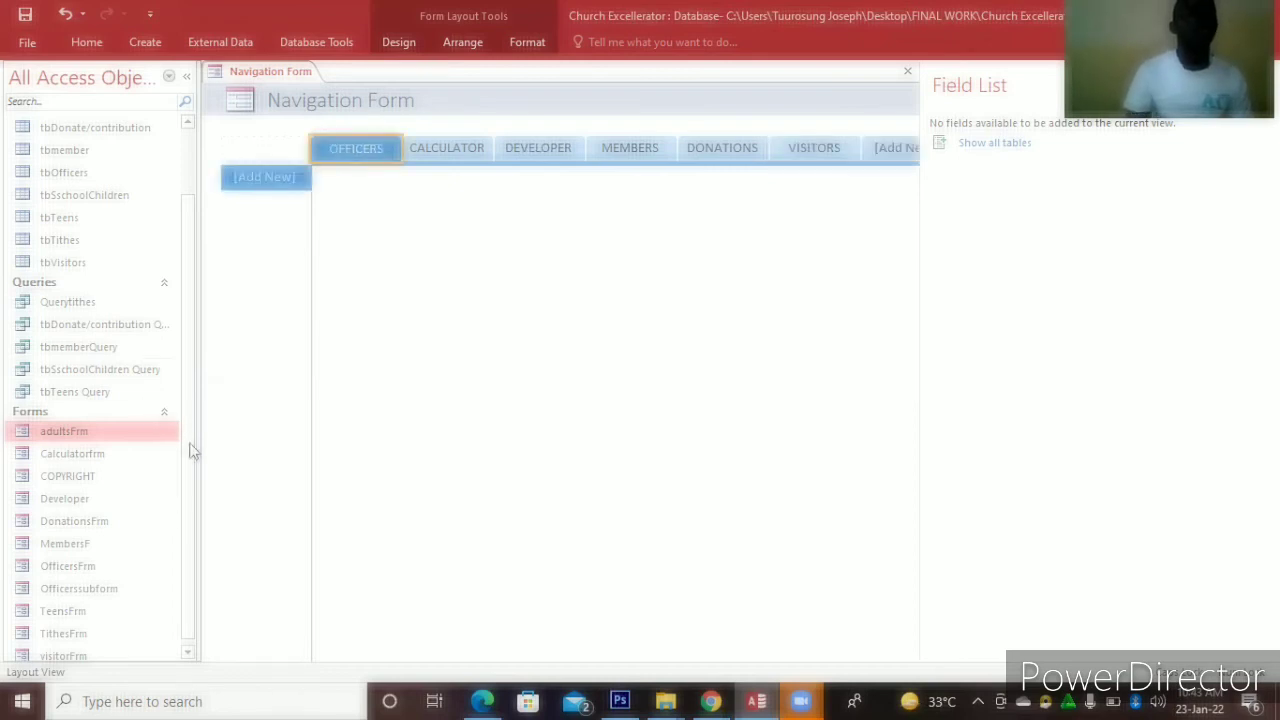
scroll(190, 495, "down", 1)
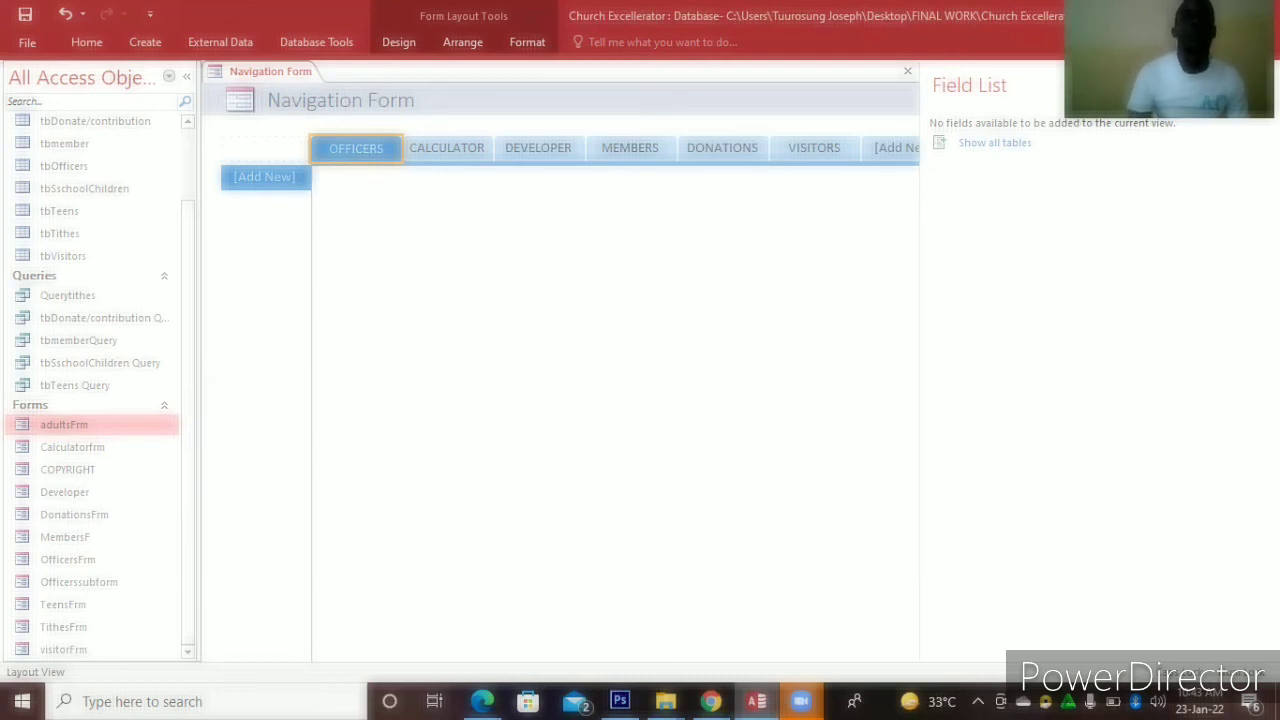
left_click(1262, 85)
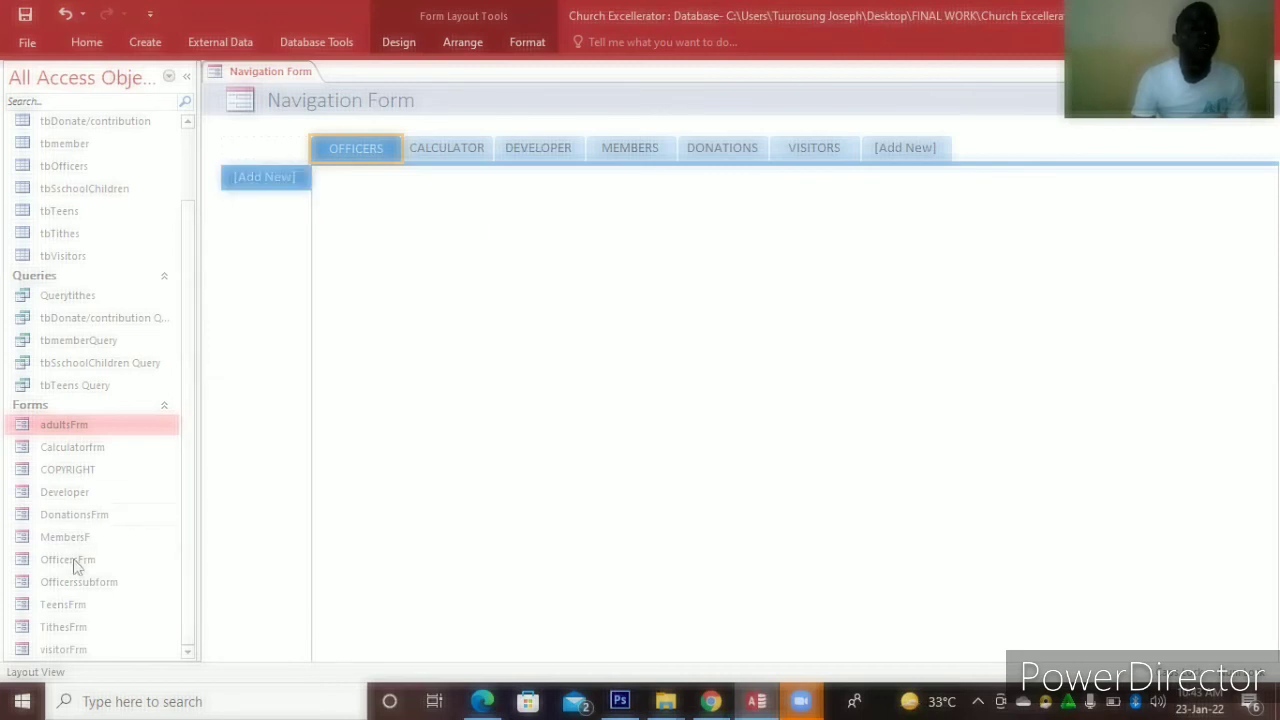
Drag OfficersFrm onto the OFFICERS tab and add Calculatorfrm as a tab, declining to save design changes
left_click_drag(75, 566, 252, 180)
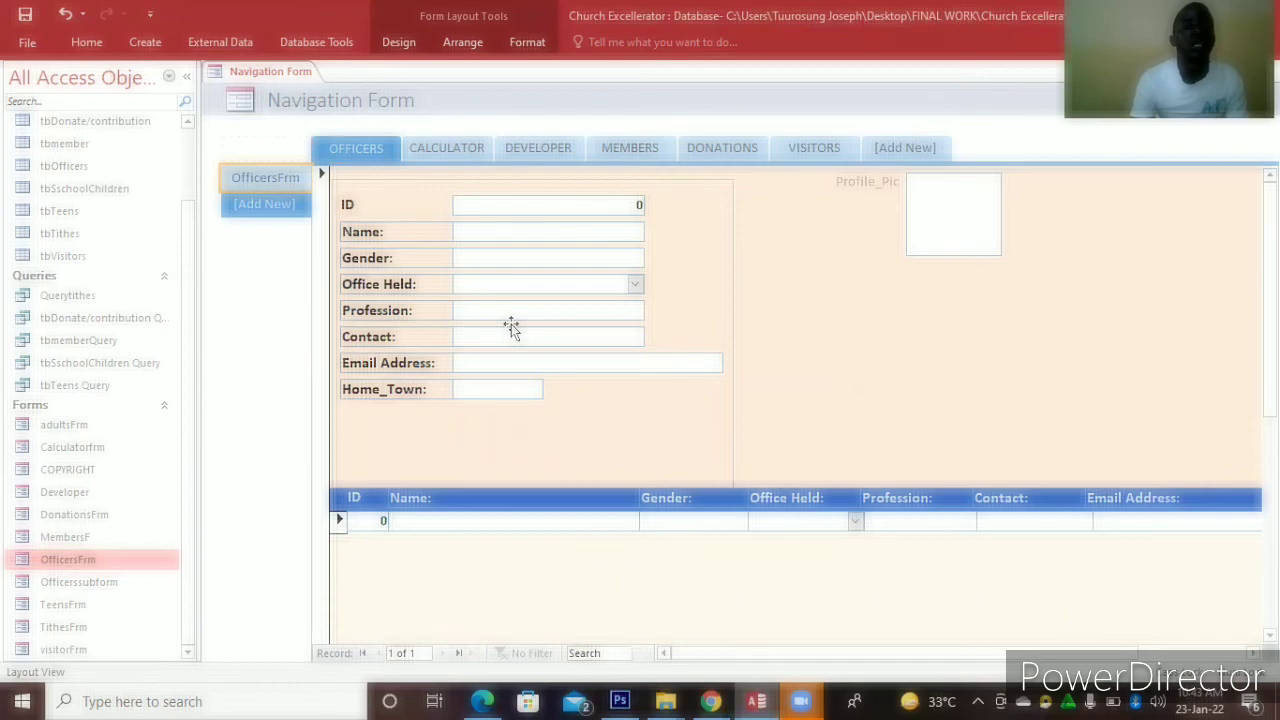
left_click(437, 152)
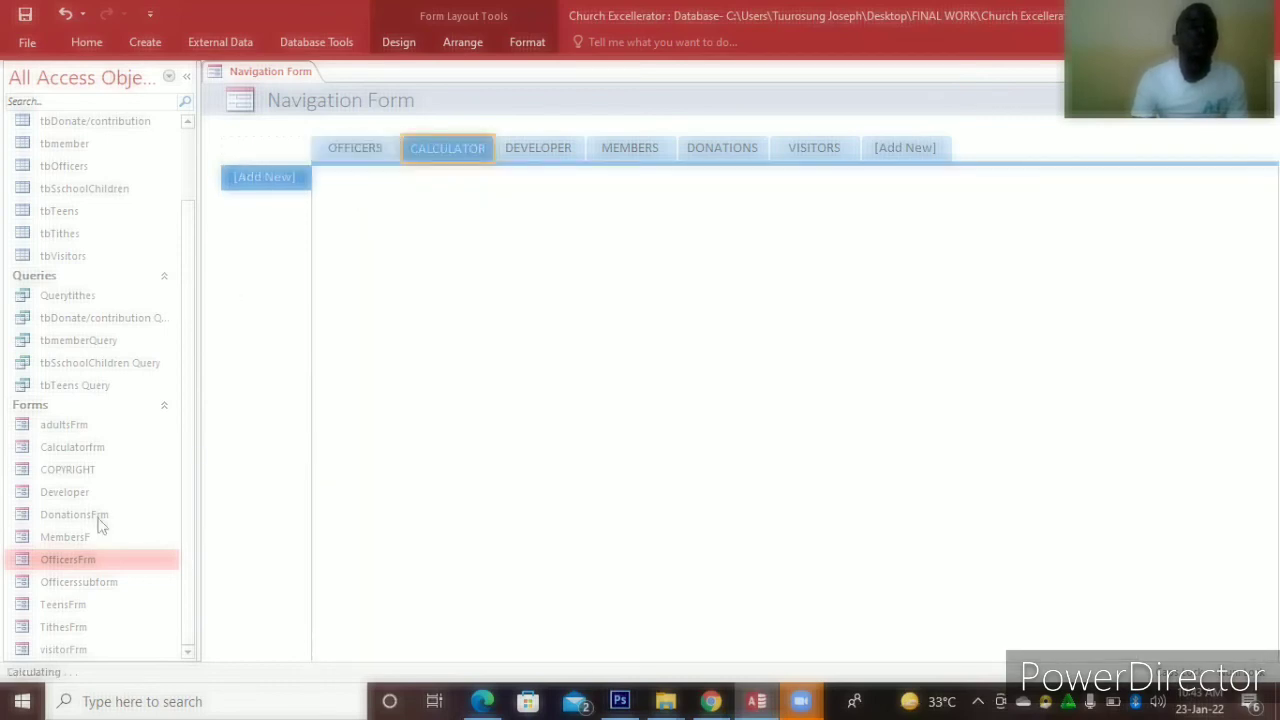
left_click_drag(86, 452, 436, 146)
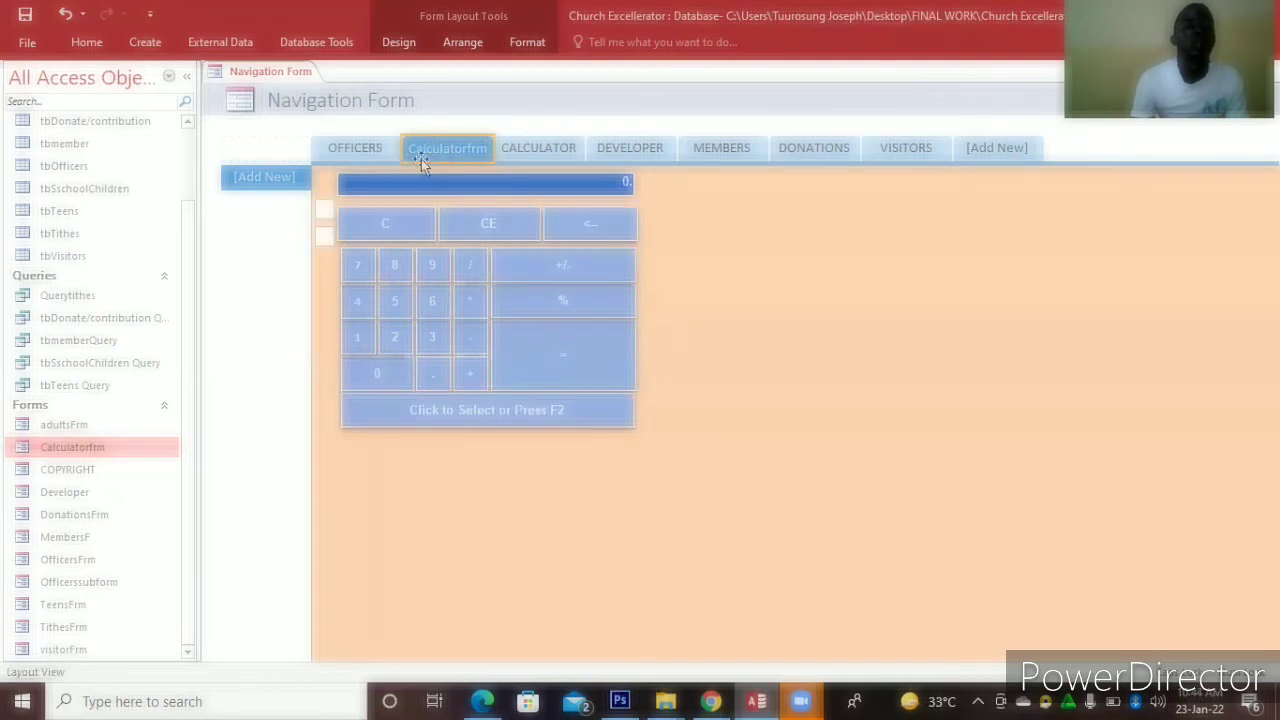
left_click(565, 150)
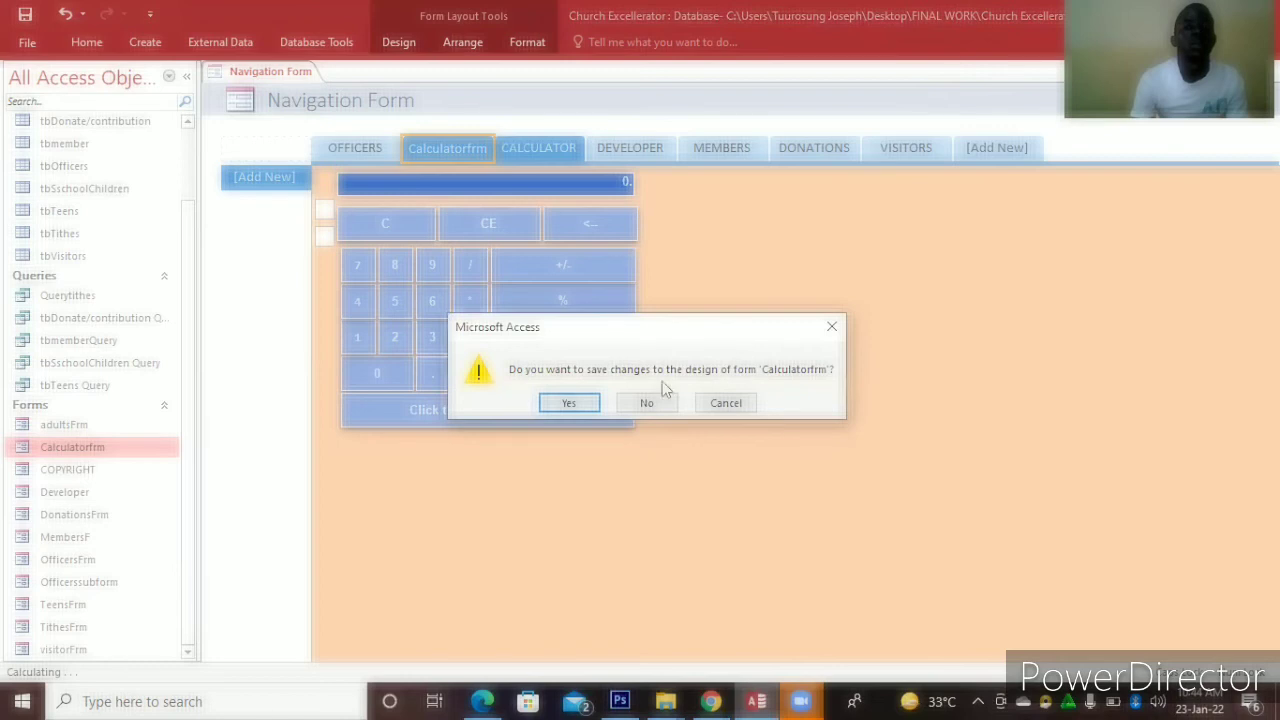
left_click(643, 403)
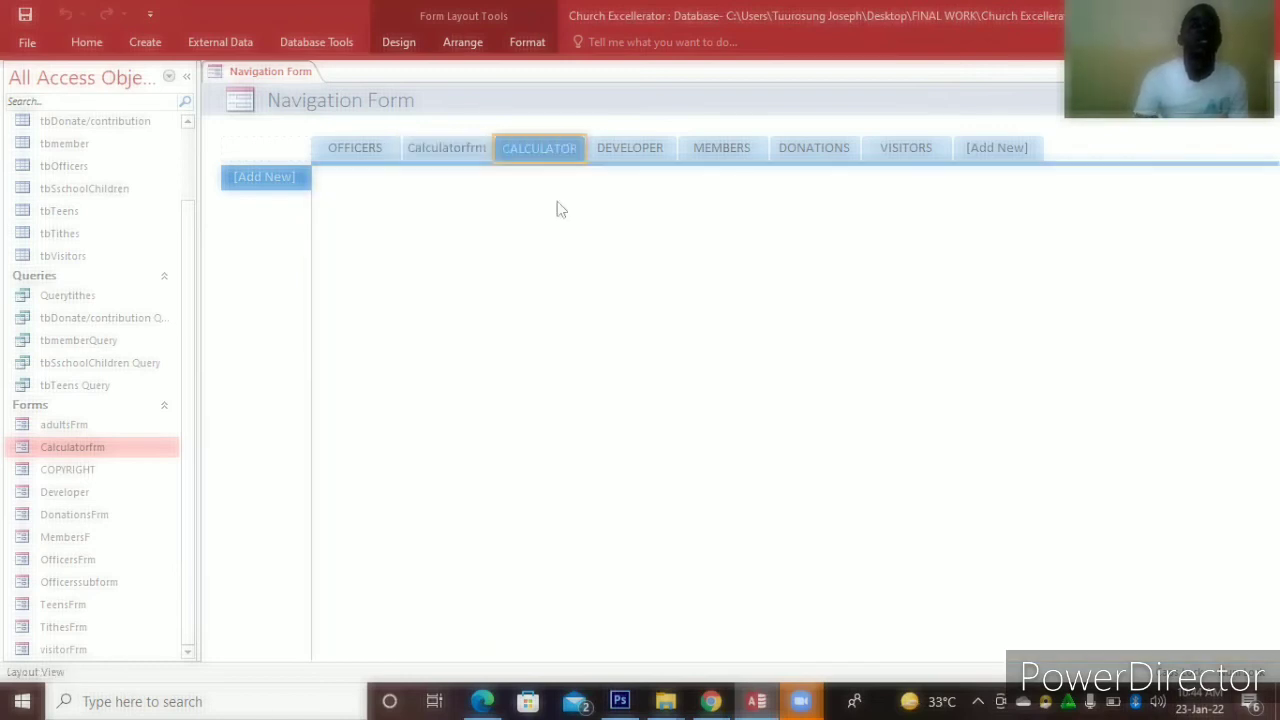
Delete the empty duplicate CALCULATOR tab, answering No to the save prompt
left_click(477, 151)
left_click(519, 150)
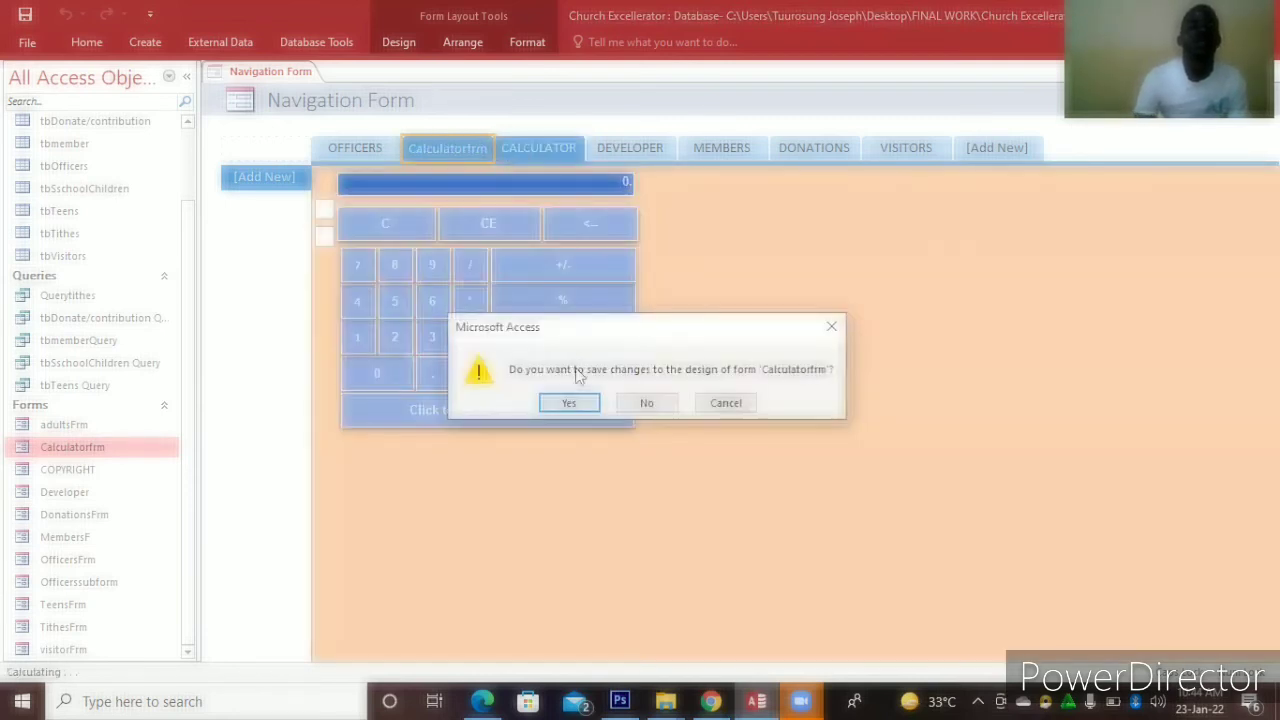
left_click(640, 404)
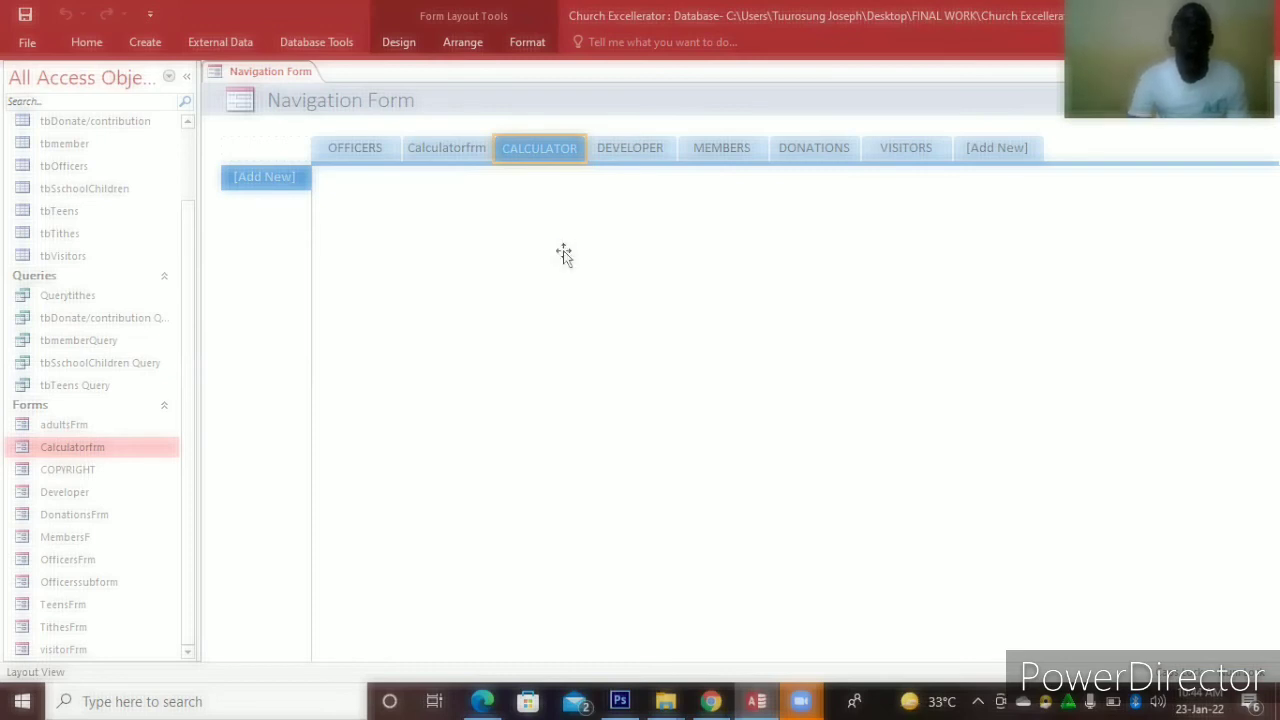
key("Delete")
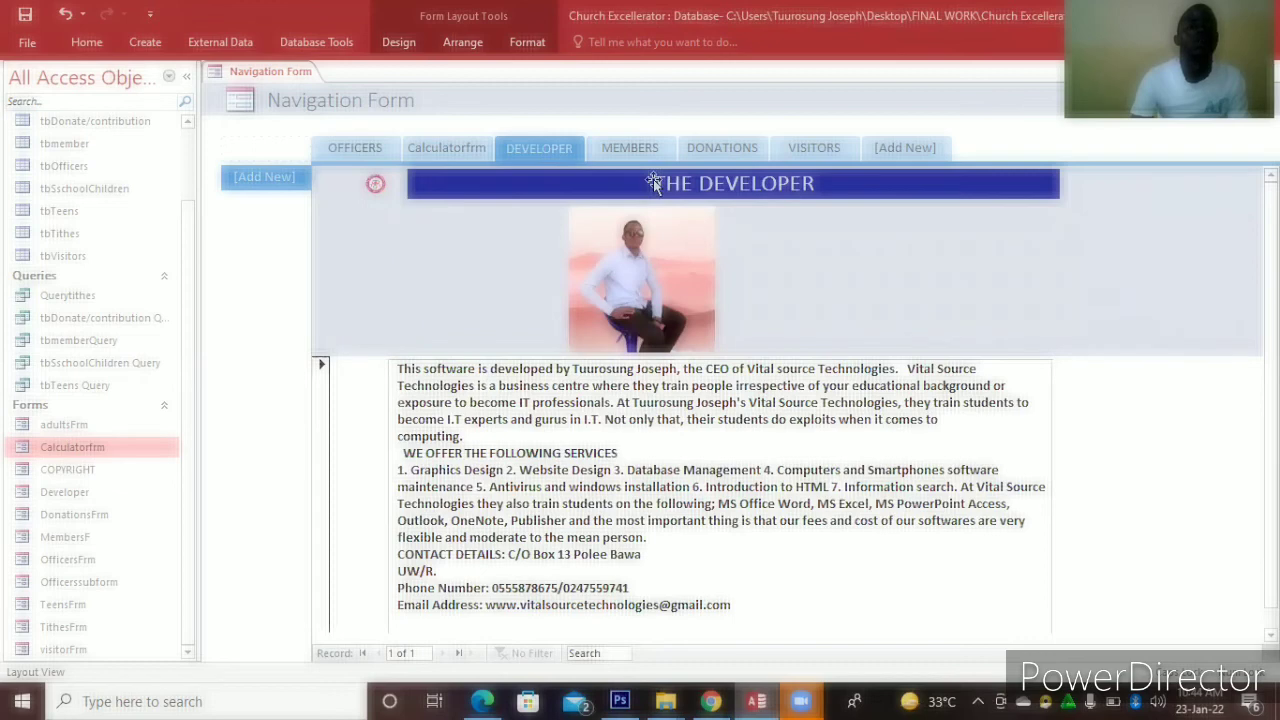
Drop MembersF, DonationsFrm and visitorFrm into the MEMBERS, DONATIONS and VISITORS tabs
left_click(45, 545)
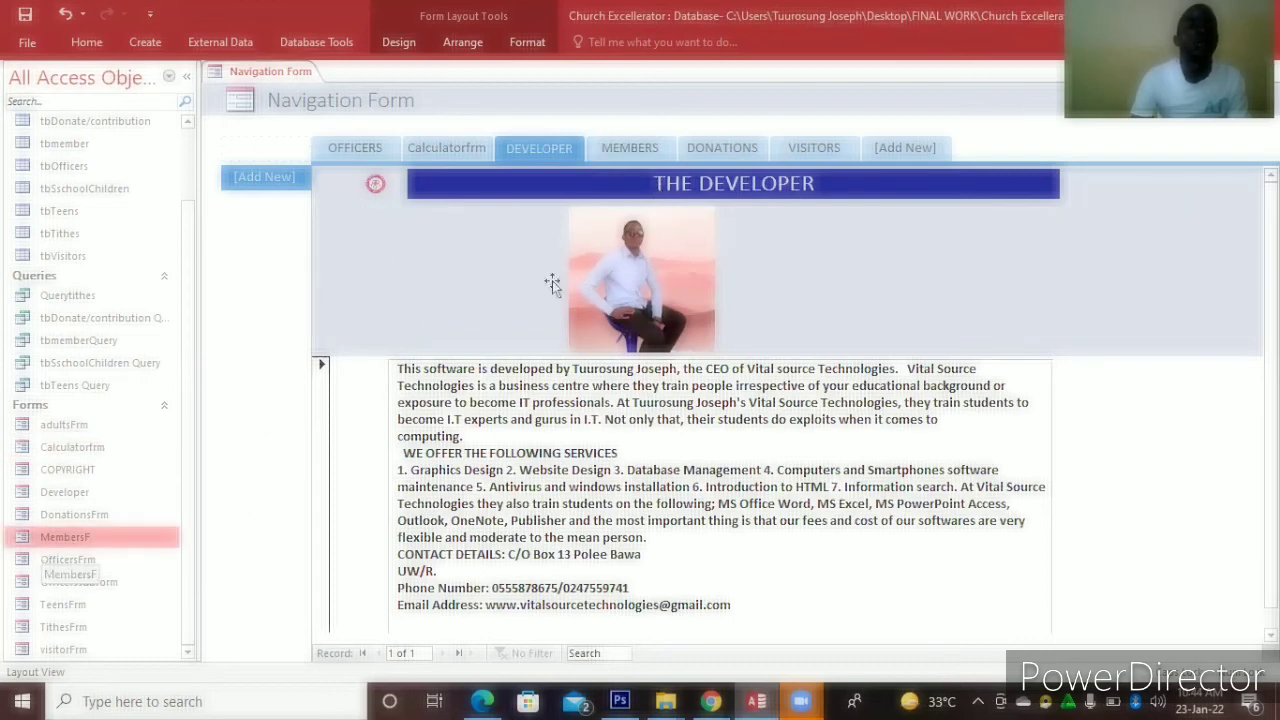
left_click(617, 150)
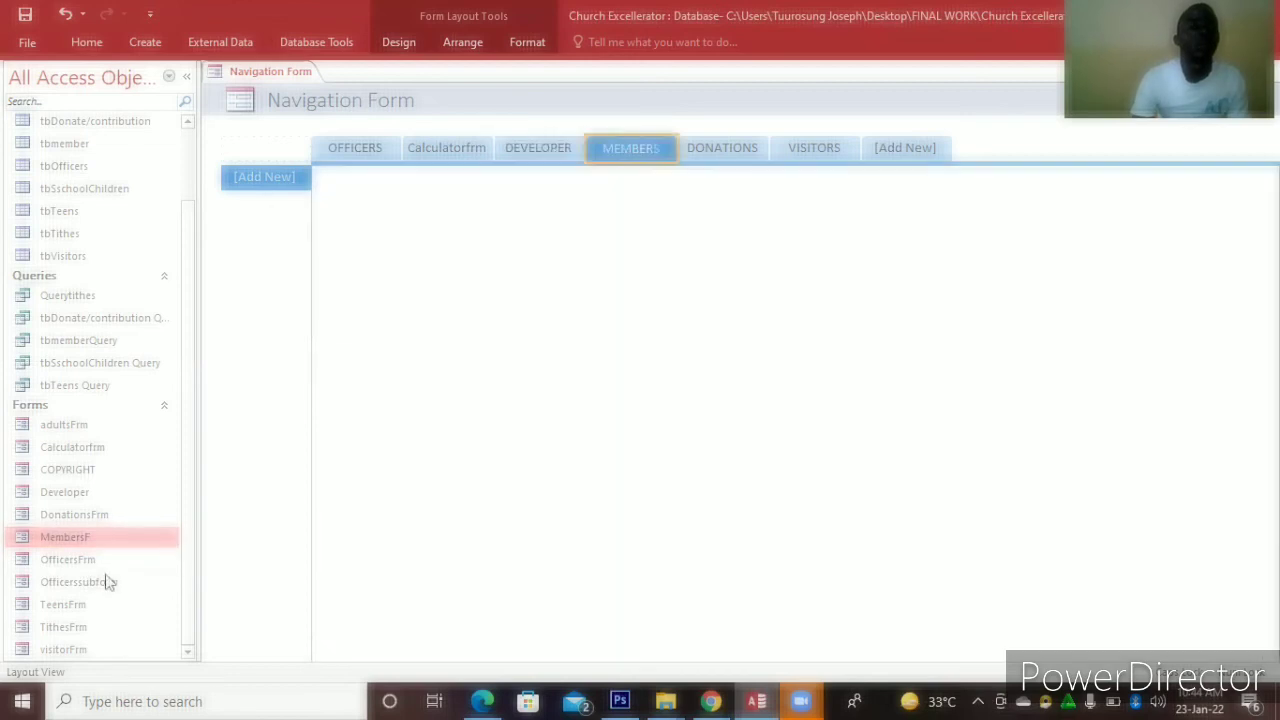
left_click(110, 583)
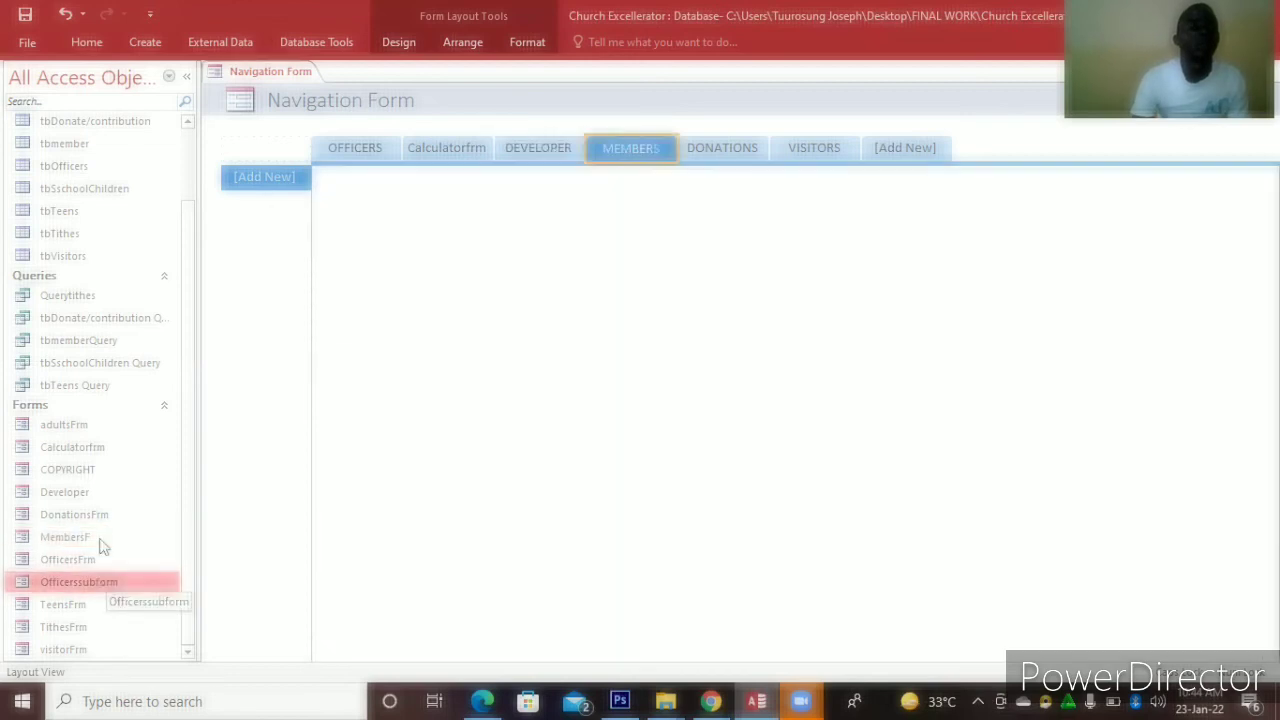
left_click_drag(93, 543, 256, 174)
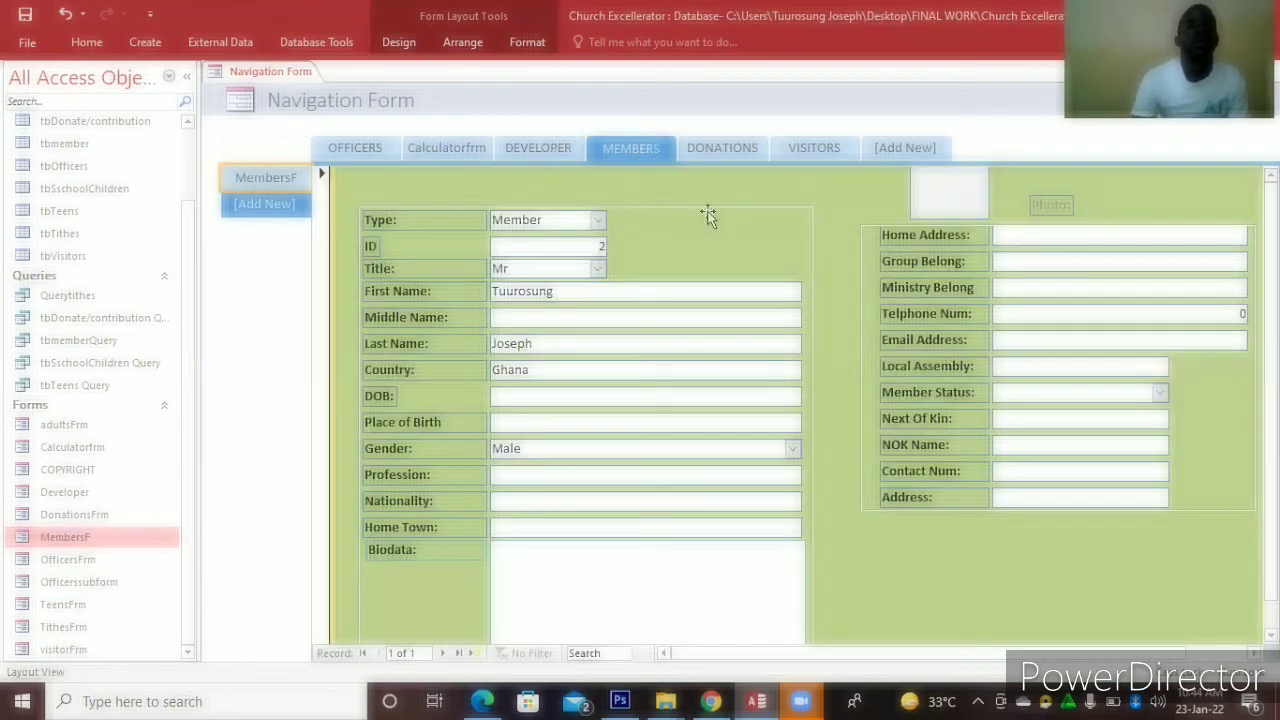
left_click(726, 148)
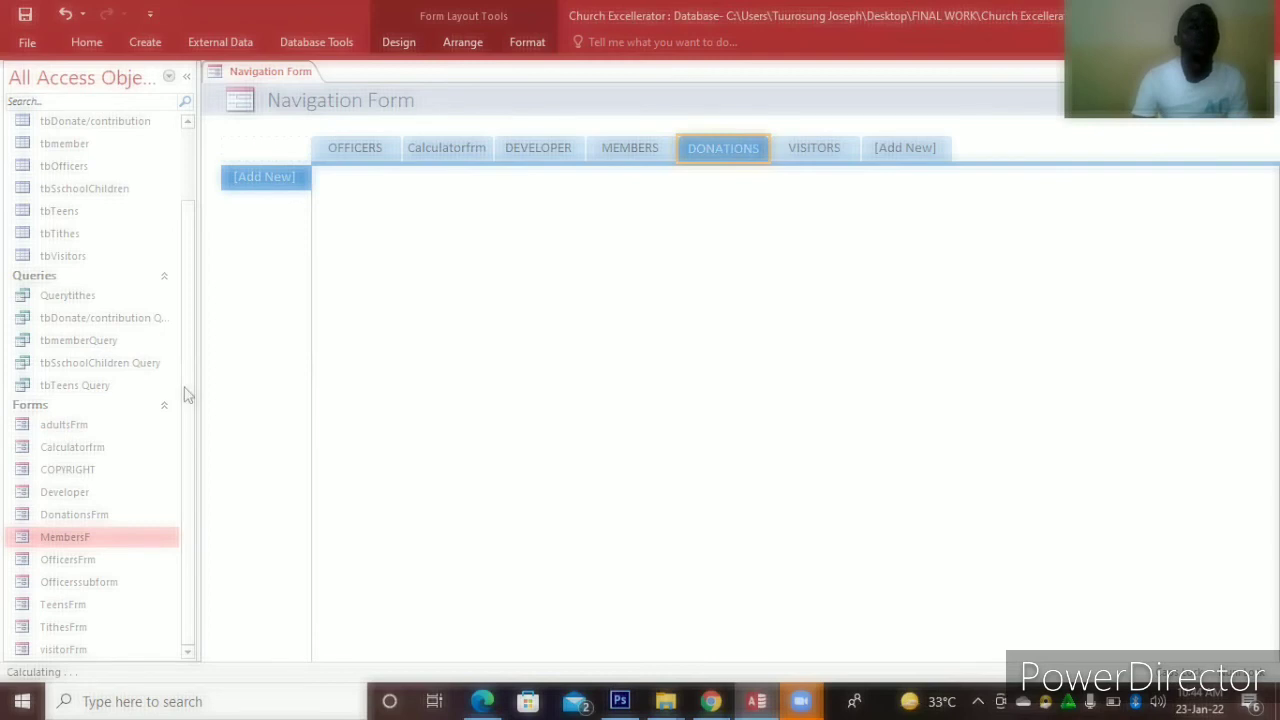
left_click_drag(94, 514, 252, 172)
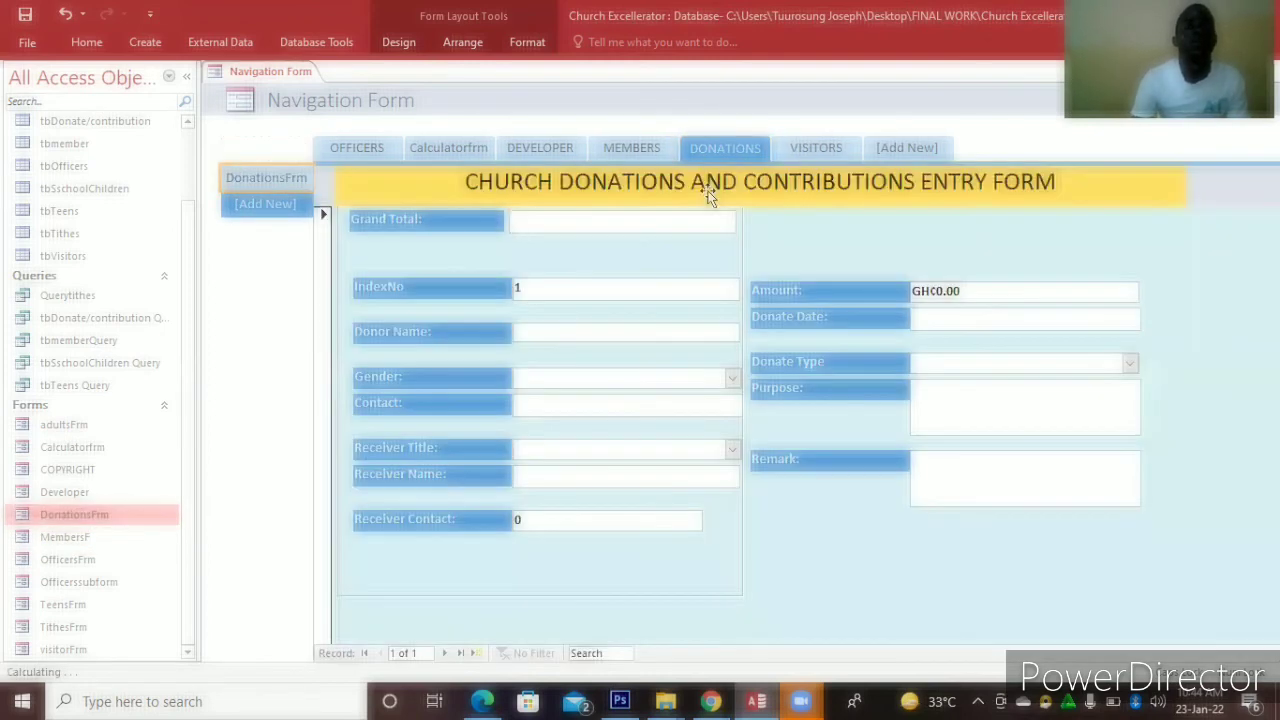
left_click(799, 149)
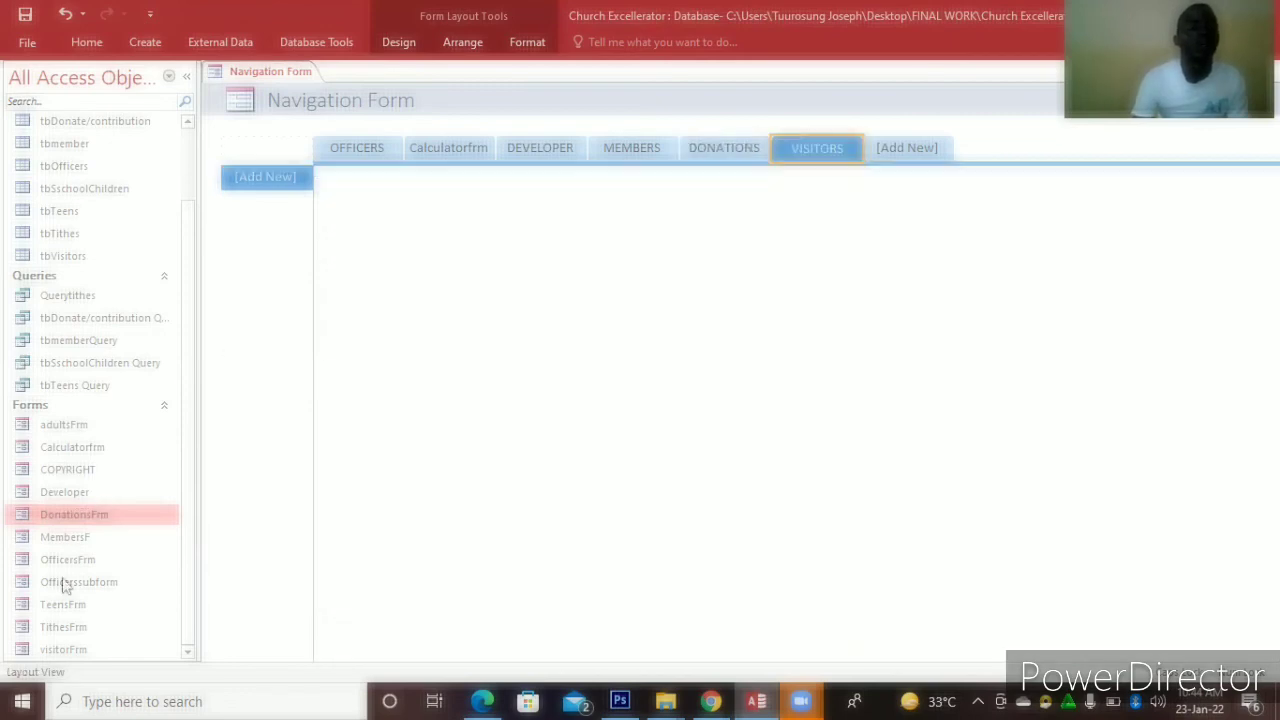
left_click(128, 627)
left_click_drag(83, 652, 265, 177)
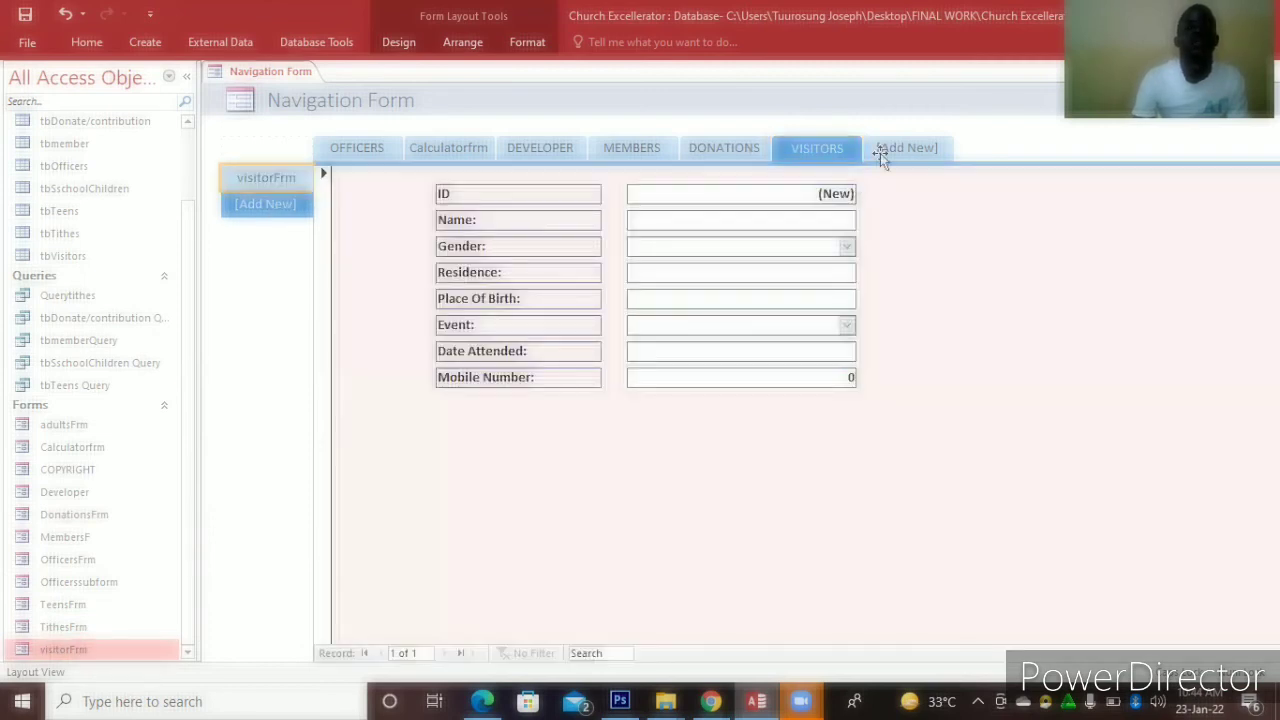
left_click(880, 153)
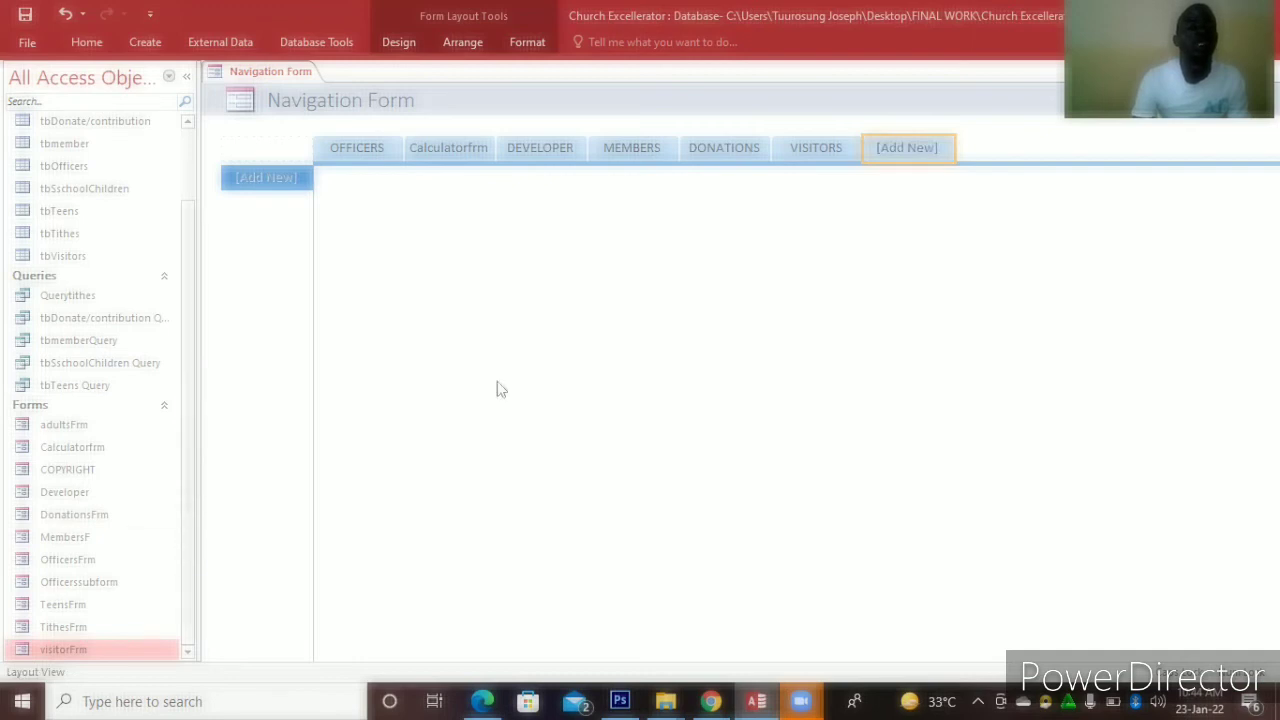
Add two new navigation tabs captioned TITHES and TEENAGERS
left_click(920, 145)
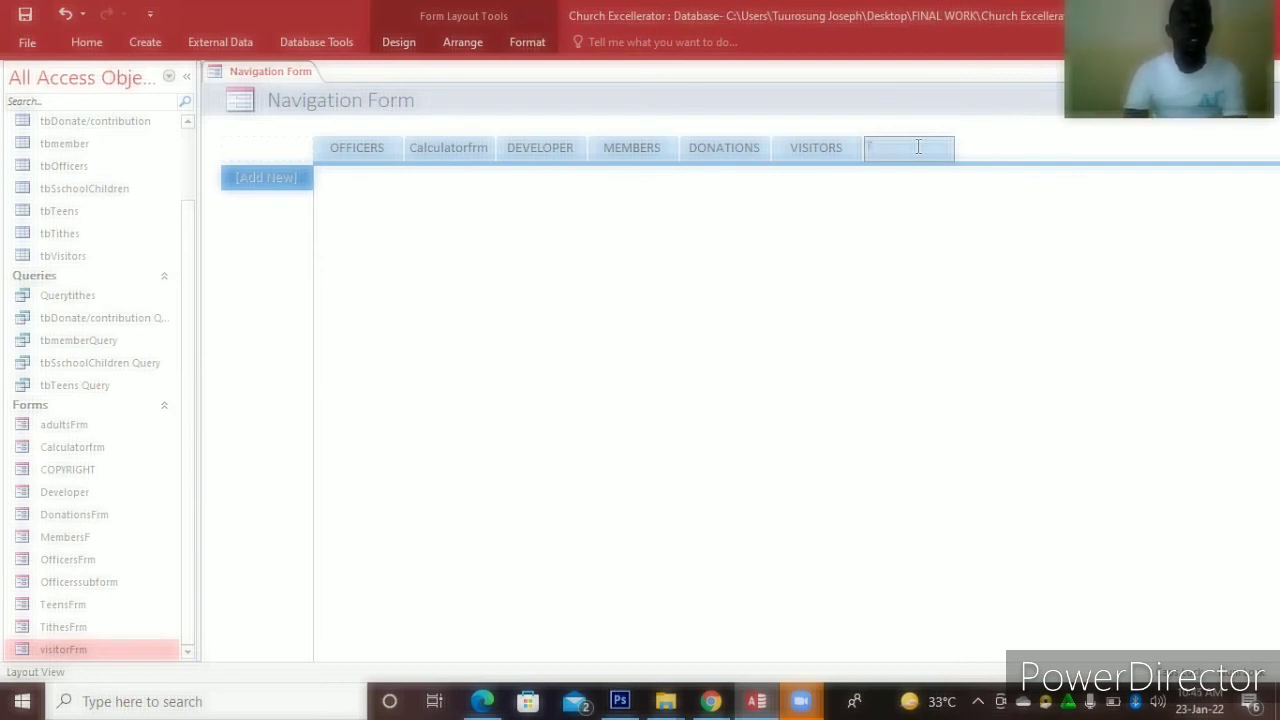
type("TITHES")
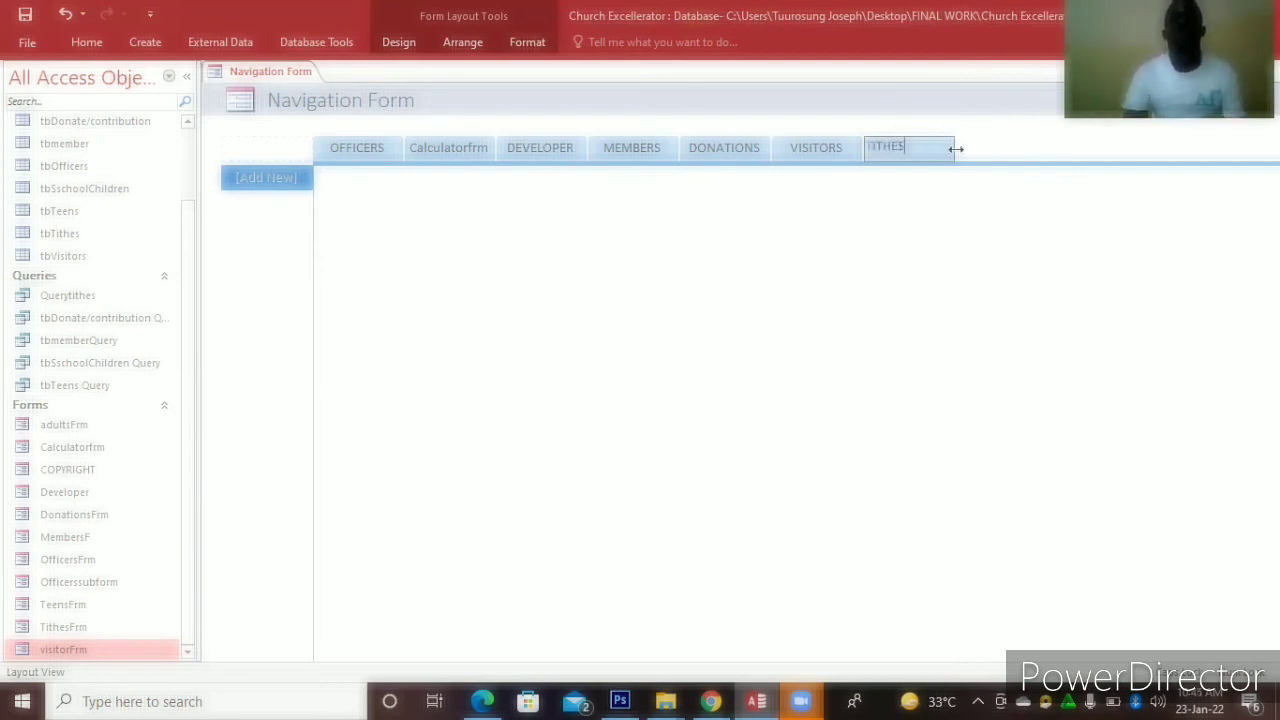
key("Return")
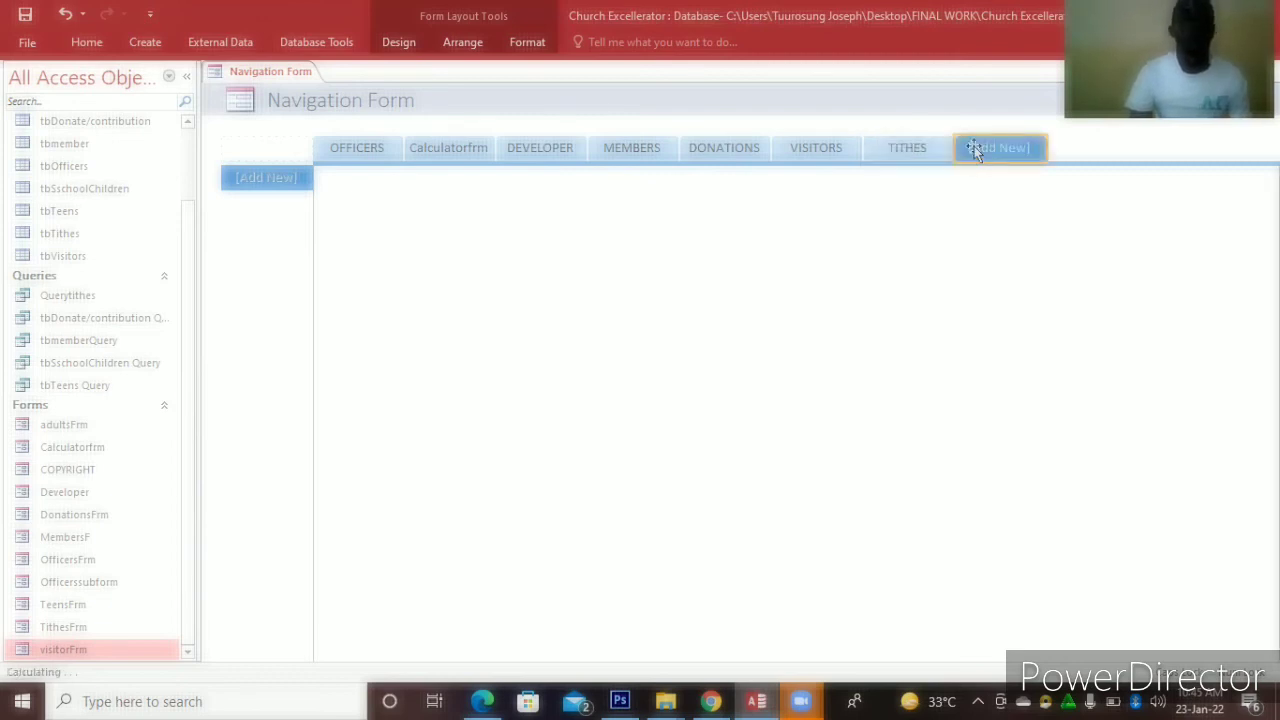
left_click(975, 147)
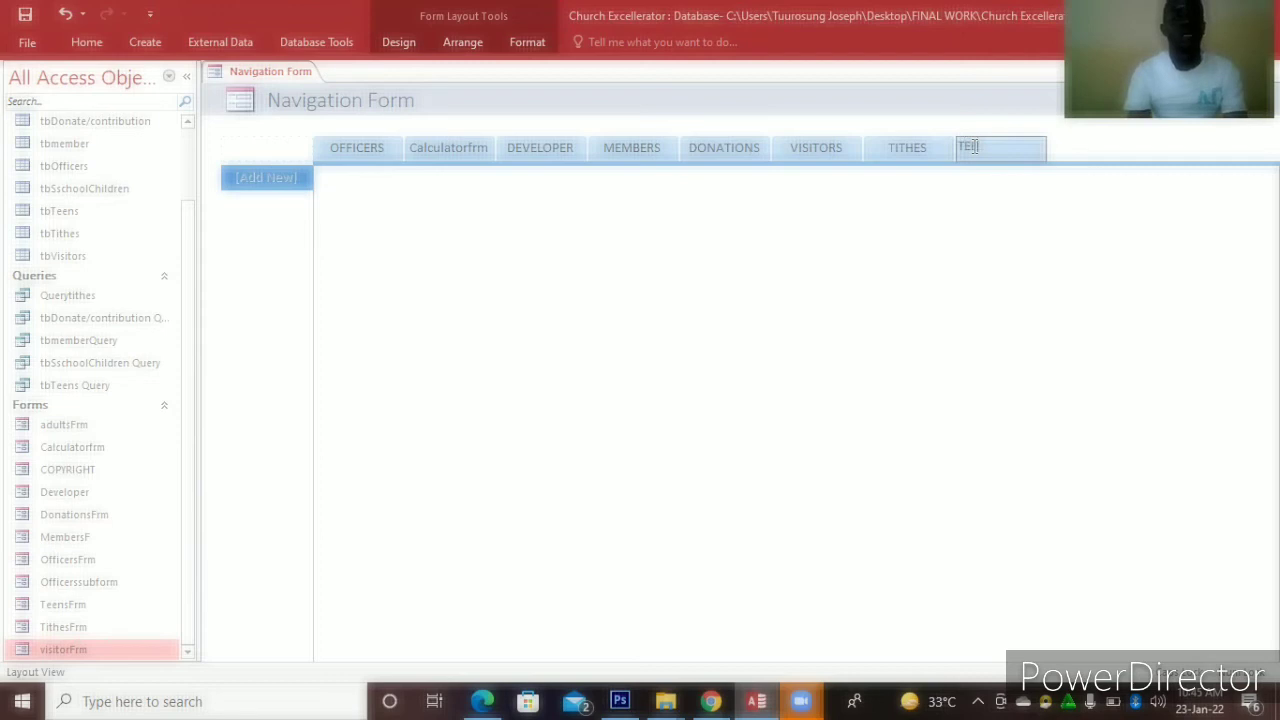
type("TEENAGERS")
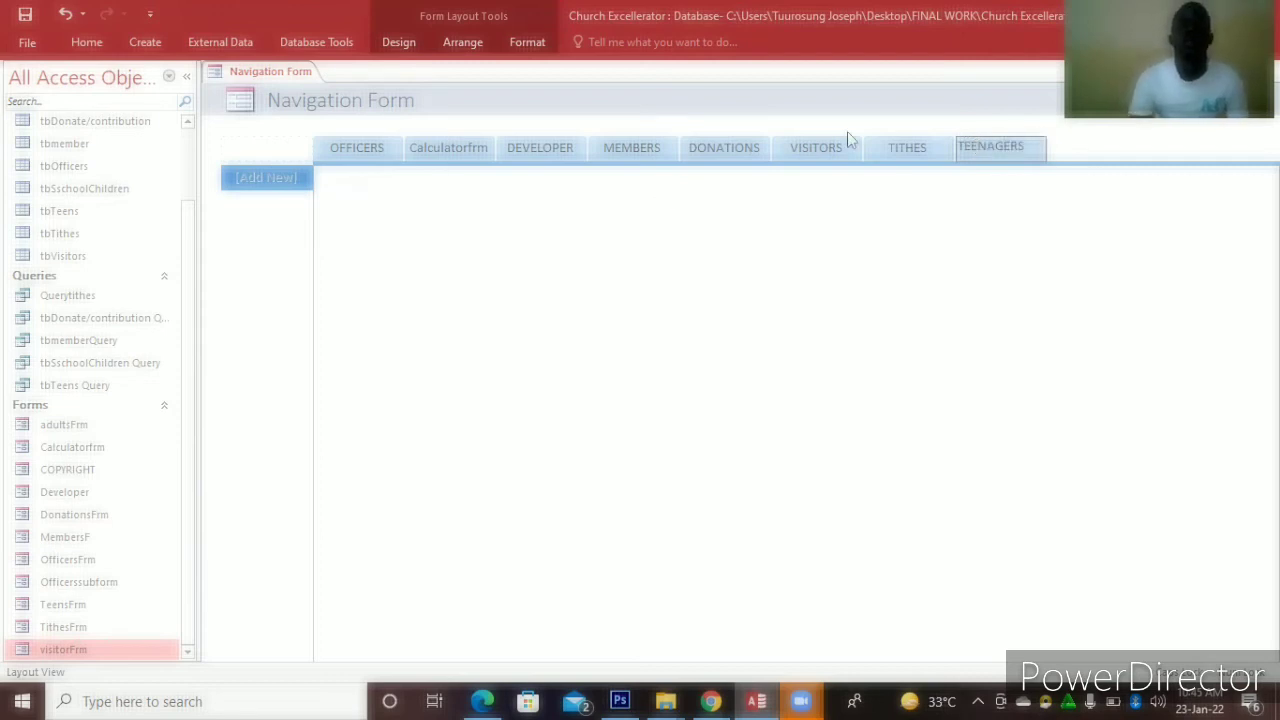
left_click(886, 155)
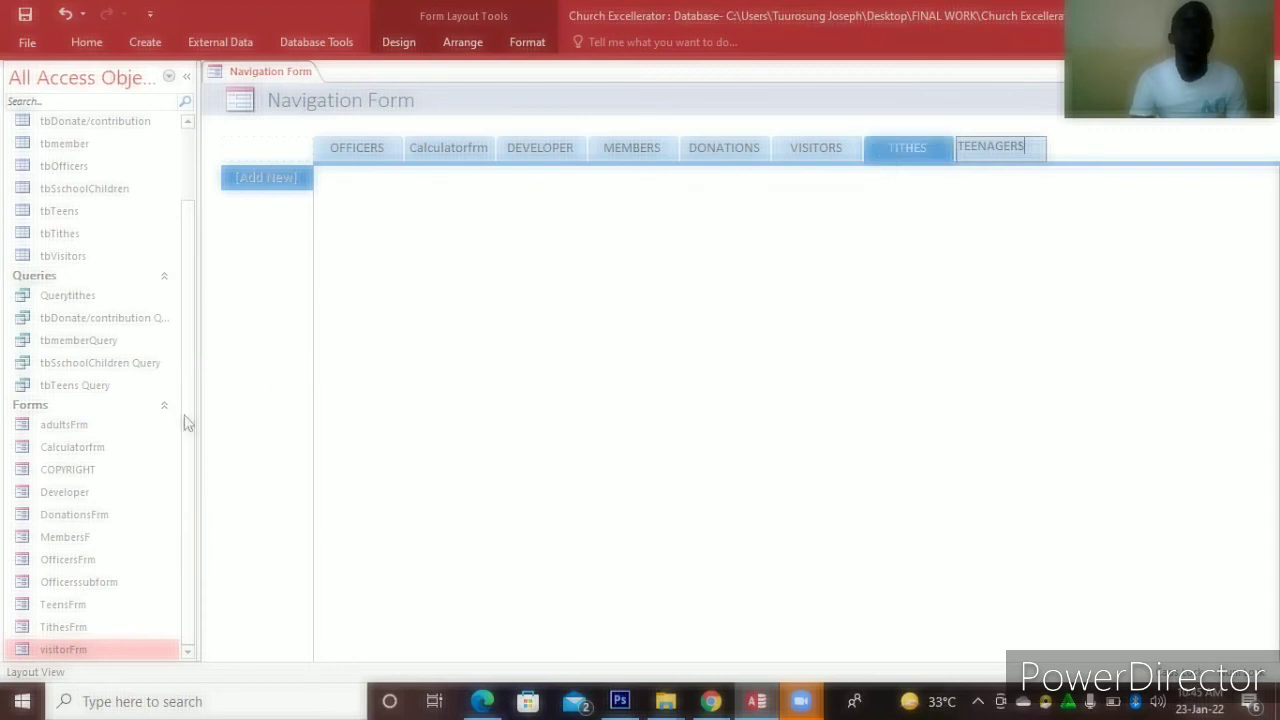
key("Return")
Place TithesFrm in the TITHES tab and TeensFrm in the TEENAGERS tab
left_click_drag(65, 626, 252, 174)
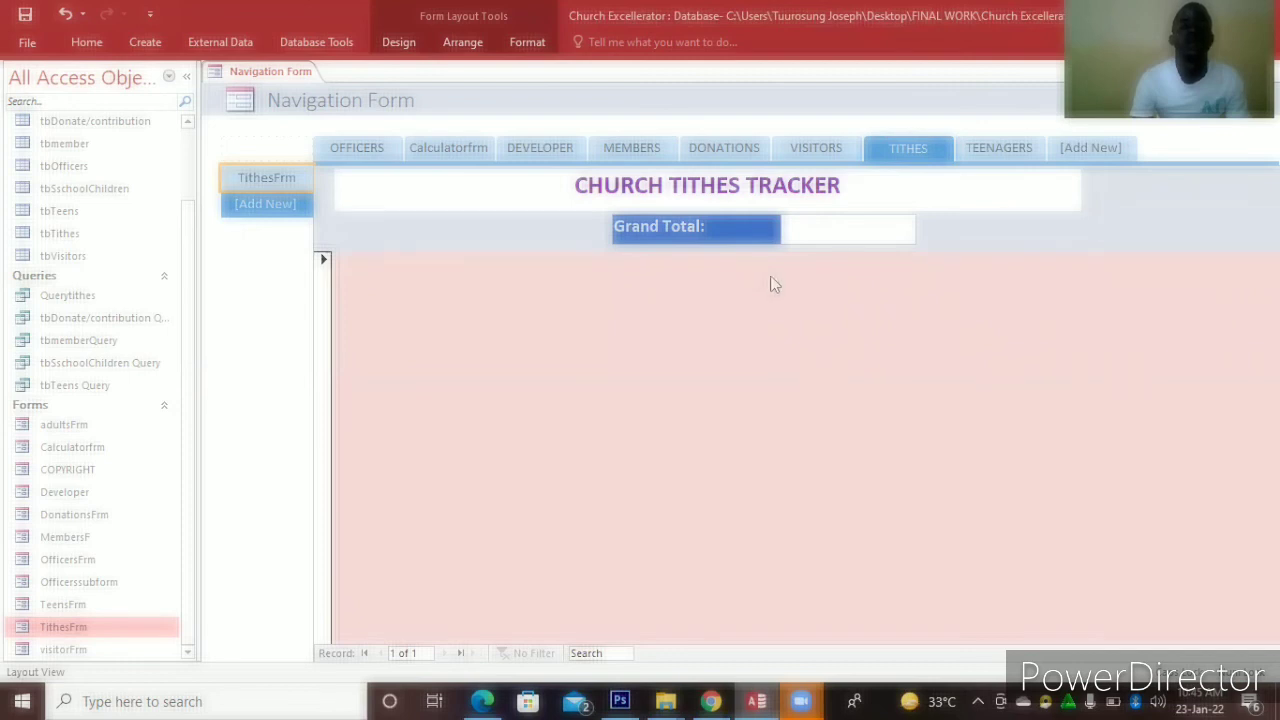
left_click(980, 155)
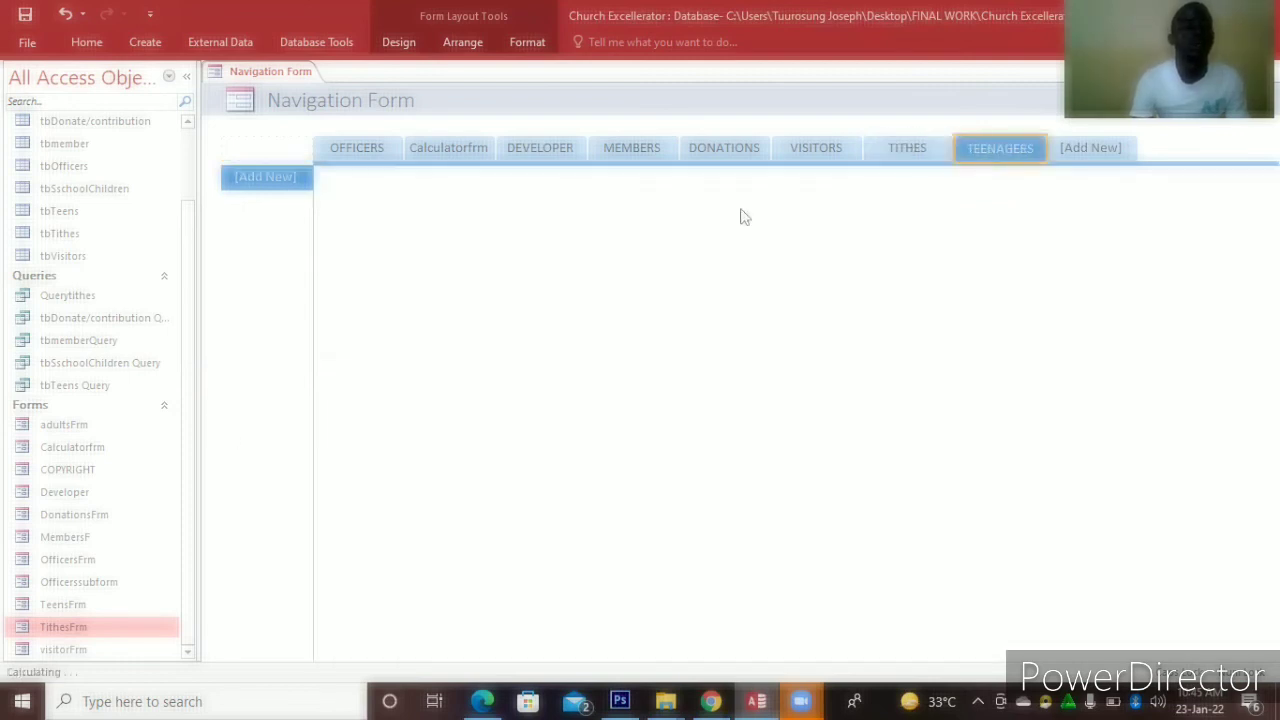
left_click_drag(75, 608, 252, 174)
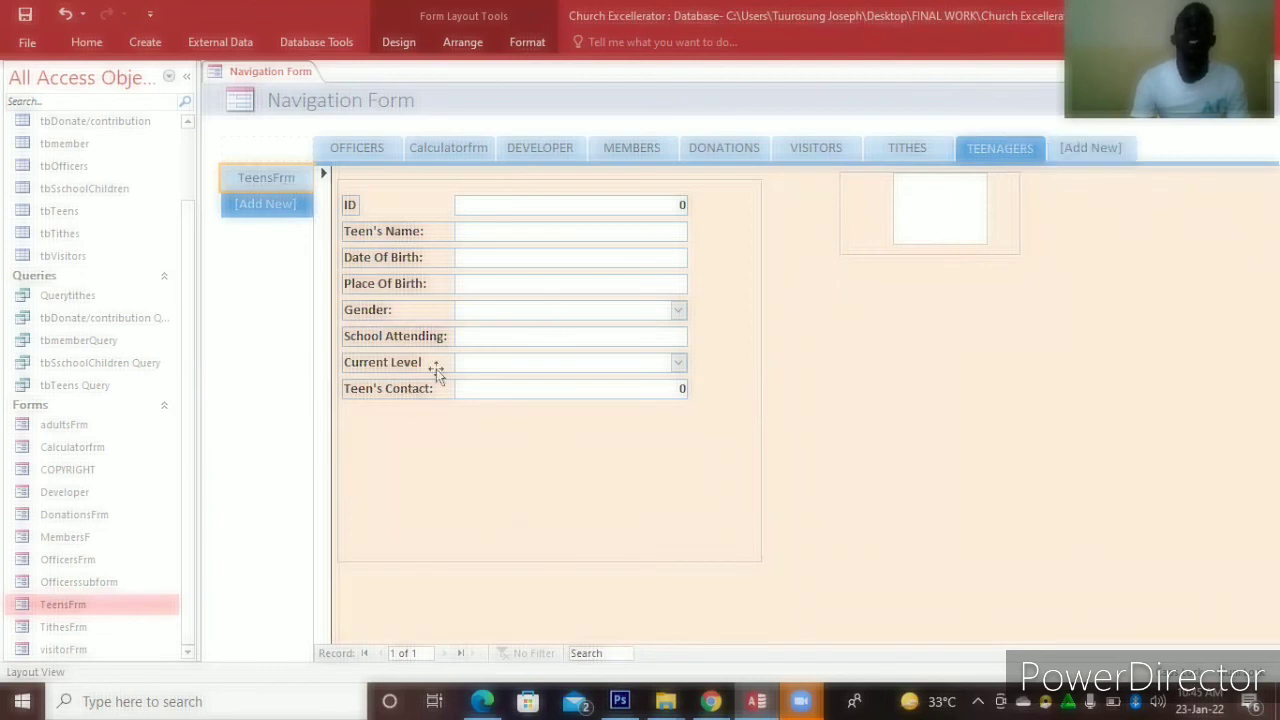
right_click(971, 377)
key("Escape")
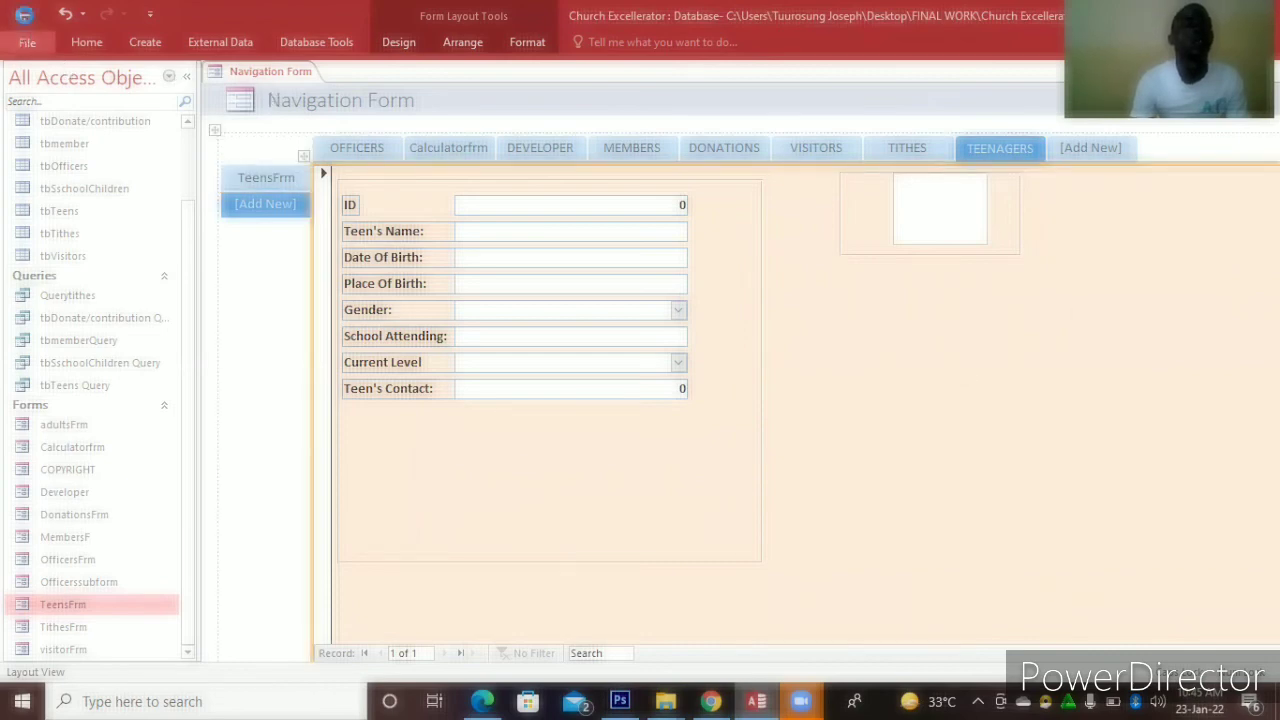
Save the navigation form with Ctrl+S under the name 'NAVIGATION MENU', then close it
key("ctrl+s")
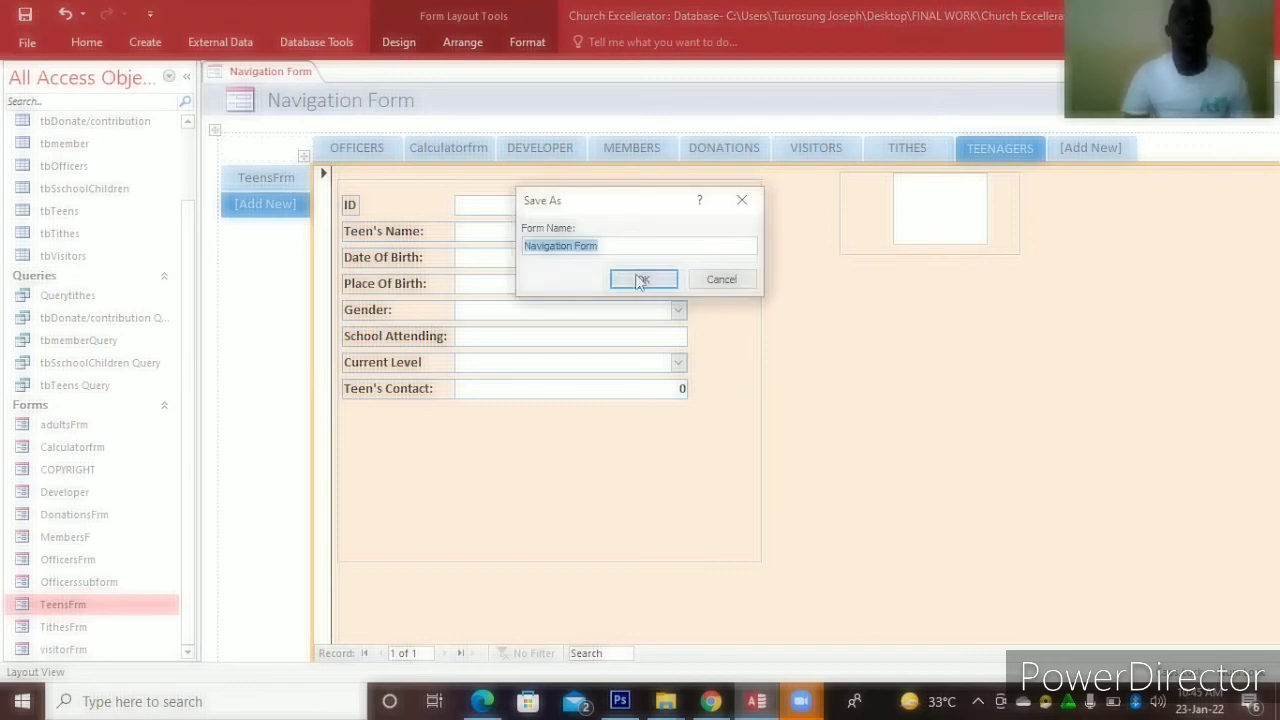
left_click(613, 249)
key("BackSpace")
key("BackSpace")
key("BackSpace")
key("BackSpace")
type("MENU")
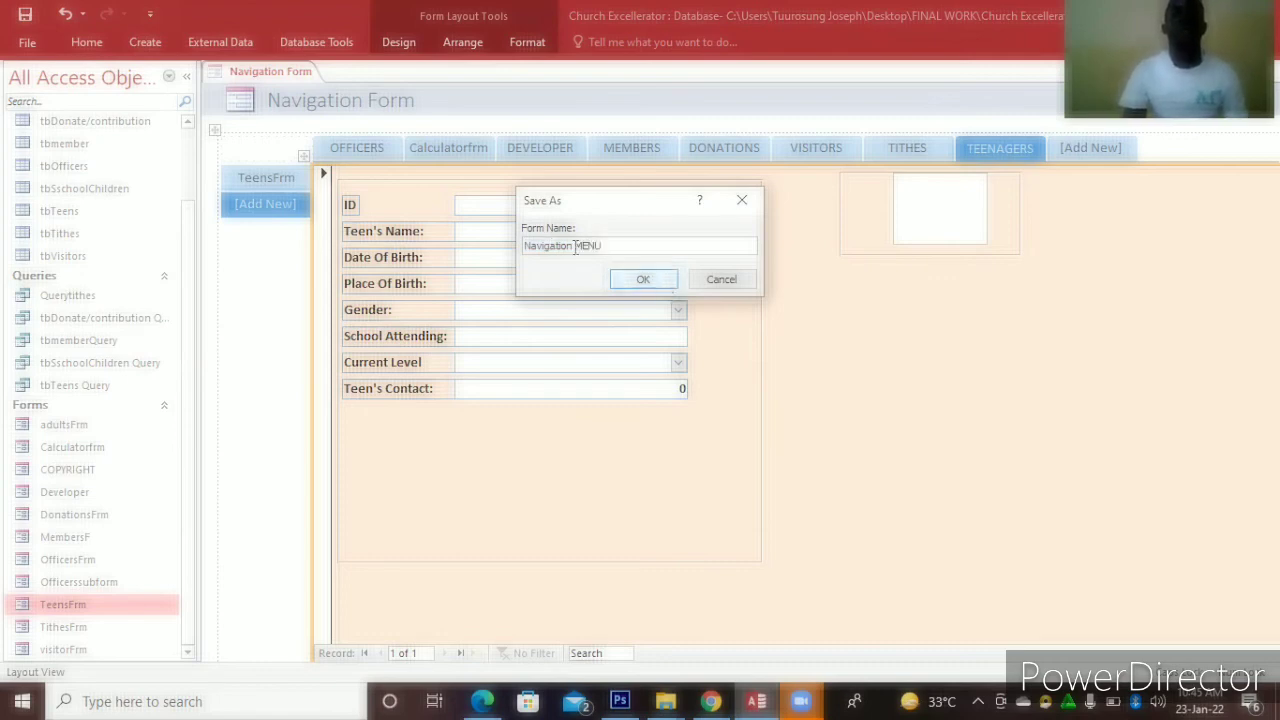
left_click(575, 245)
key("BackSpace")
key("BackSpace")
key("BackSpace")
key("BackSpace")
key("BackSpace")
key("BackSpace")
key("BackSpace")
key("BackSpace")
key("BackSpace")
key("BackSpace")
type("AVIGATION")
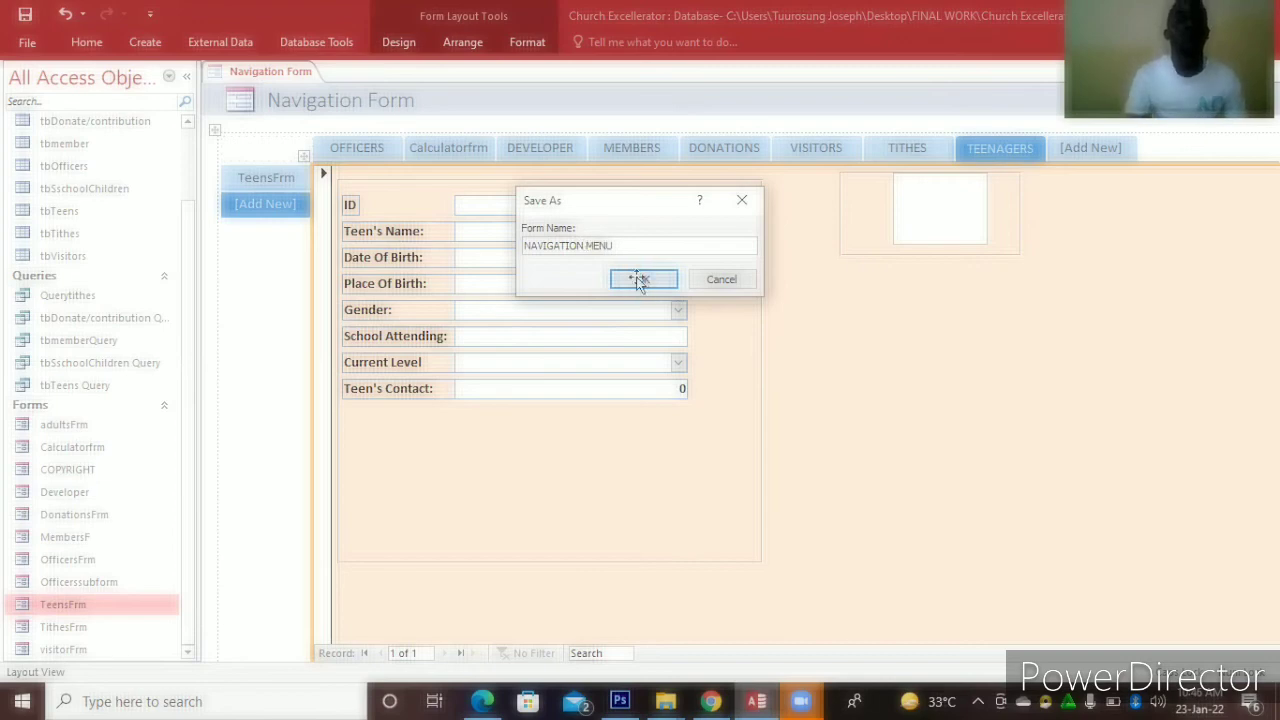
left_click(643, 279)
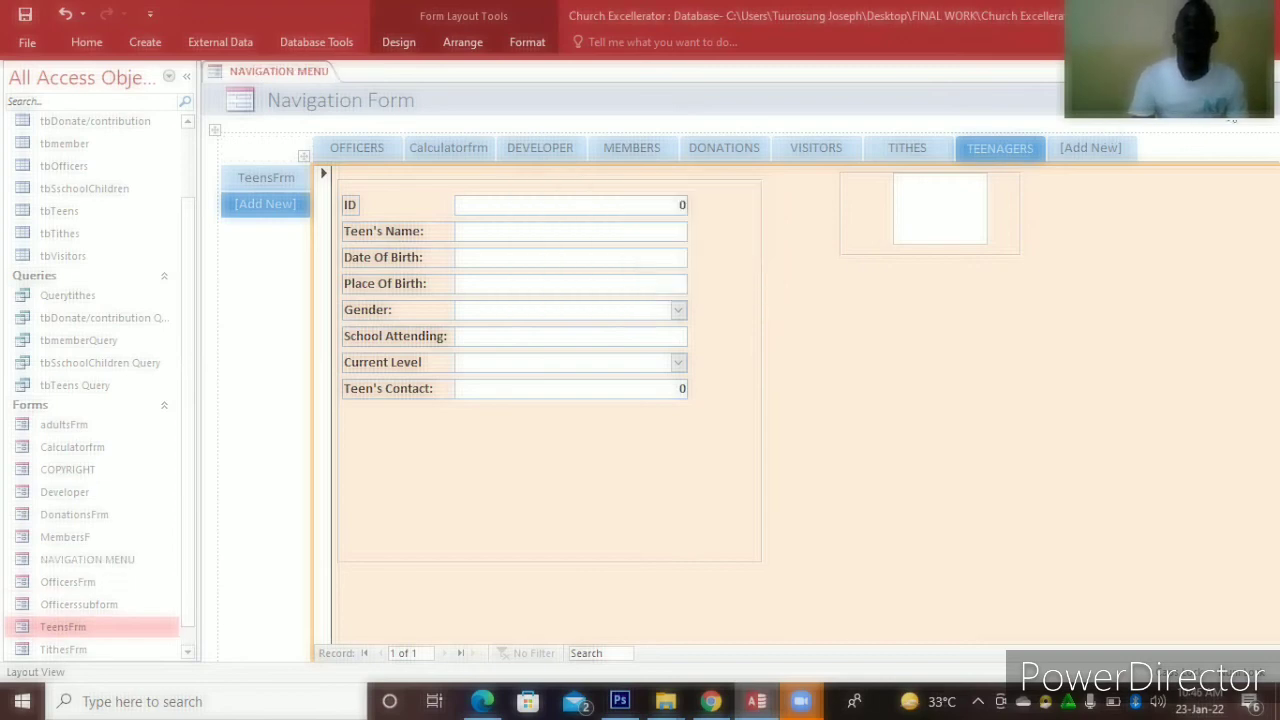
left_click(1270, 72)
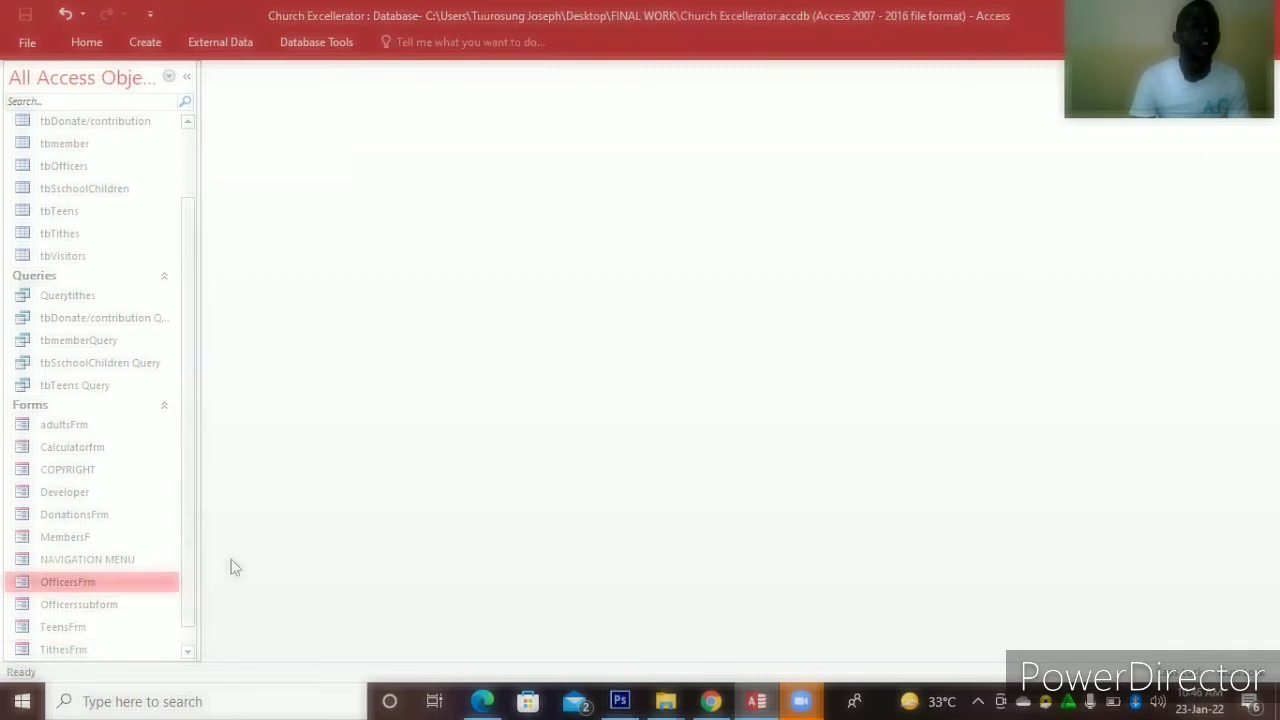
Open NAVIGATION MENU, click through every tab from Calculatorfrm to TEENAGERS, then close it
double_click(130, 560)
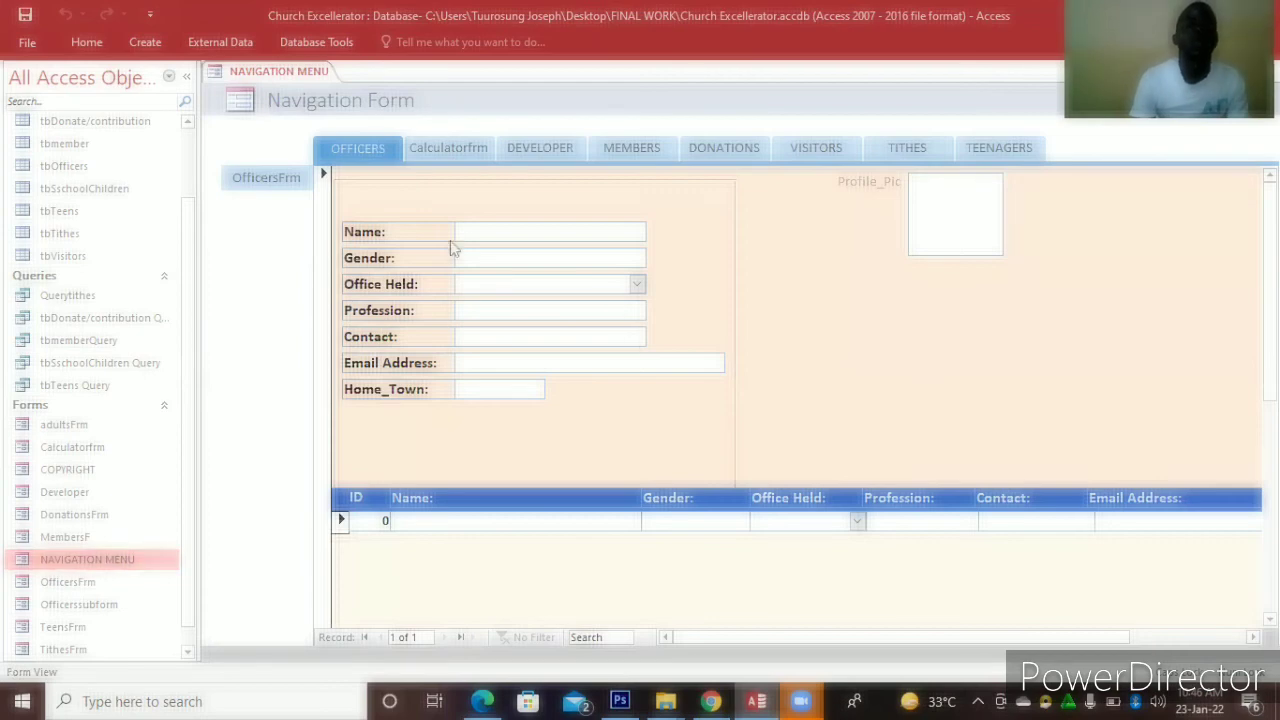
left_click(428, 149)
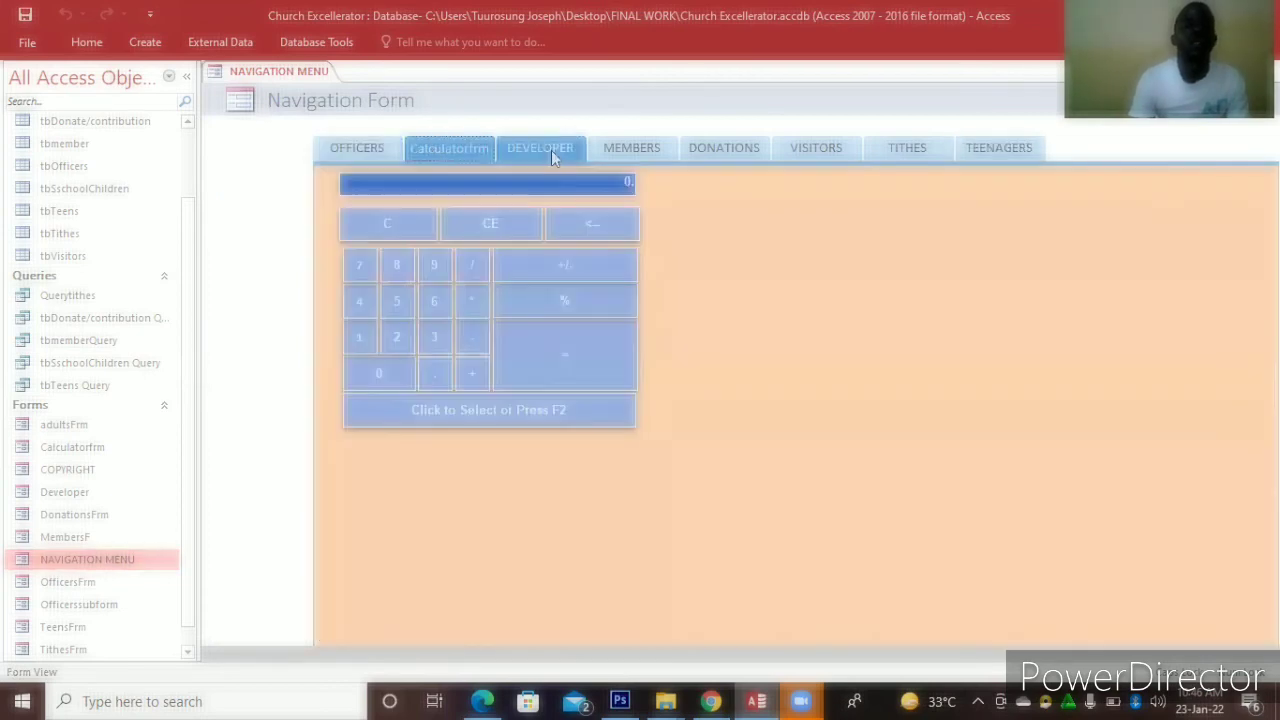
left_click(551, 150)
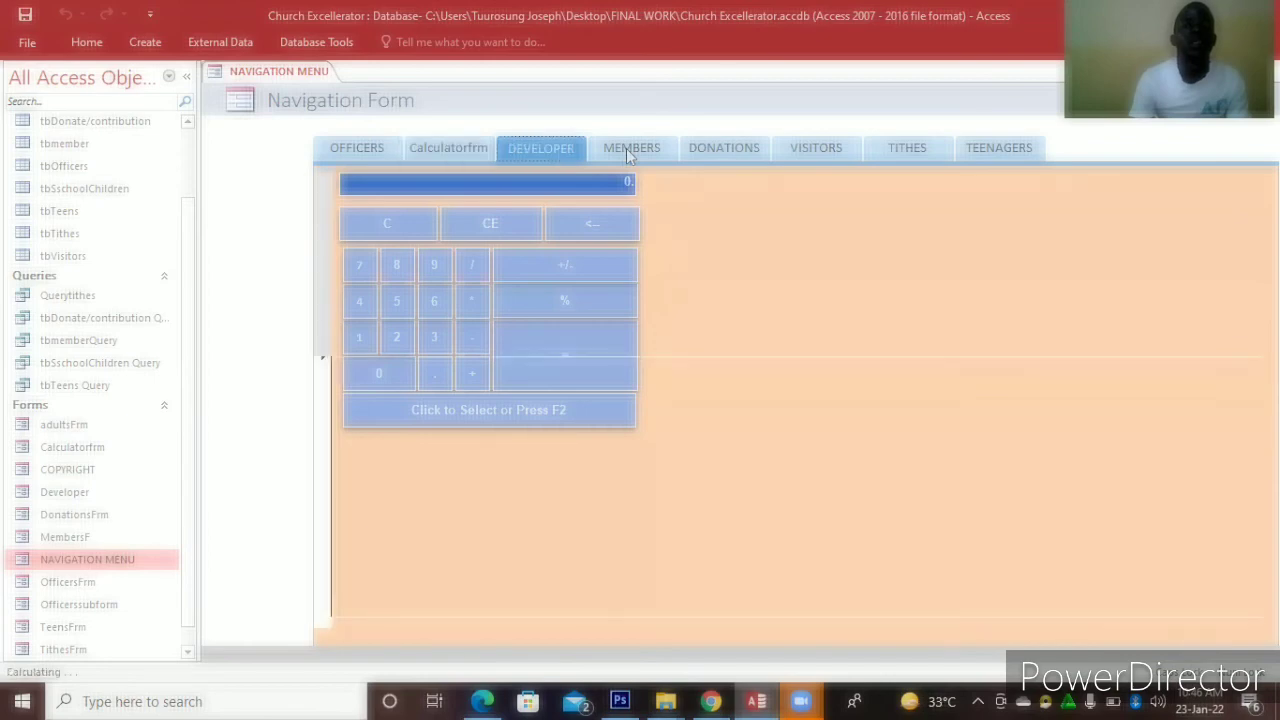
left_click(725, 148)
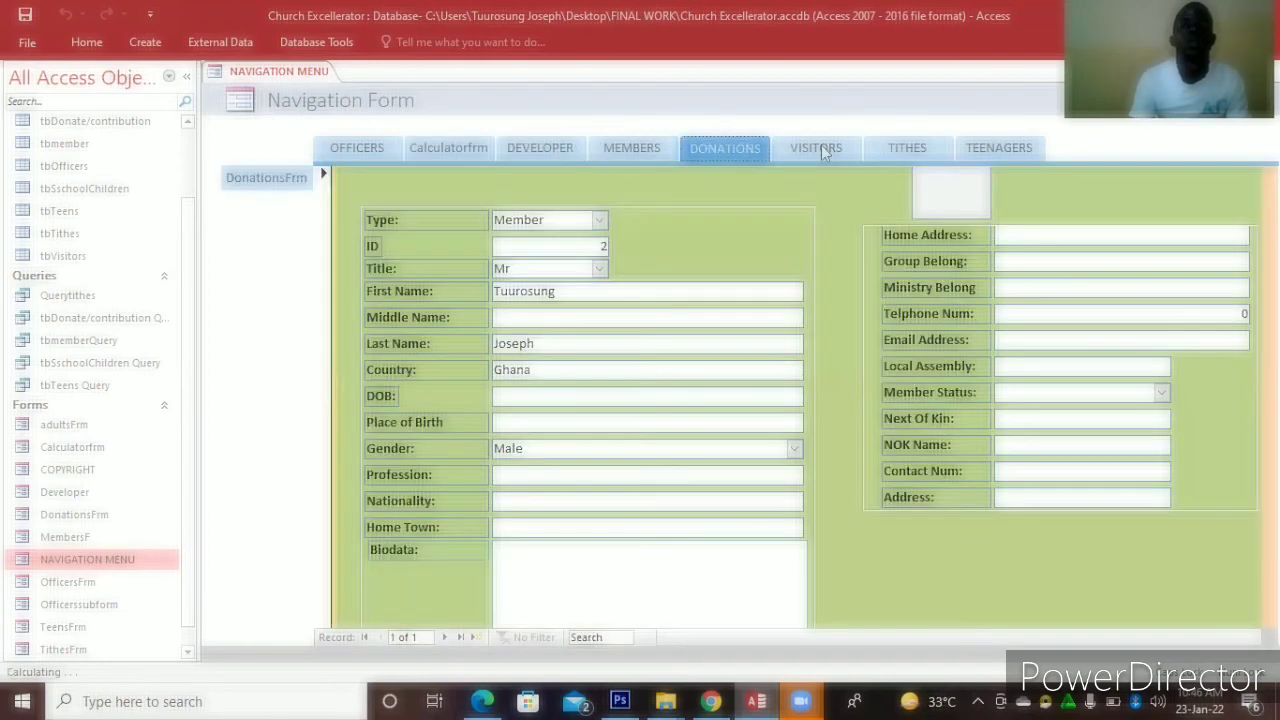
left_click(822, 150)
left_click(900, 150)
left_click(968, 150)
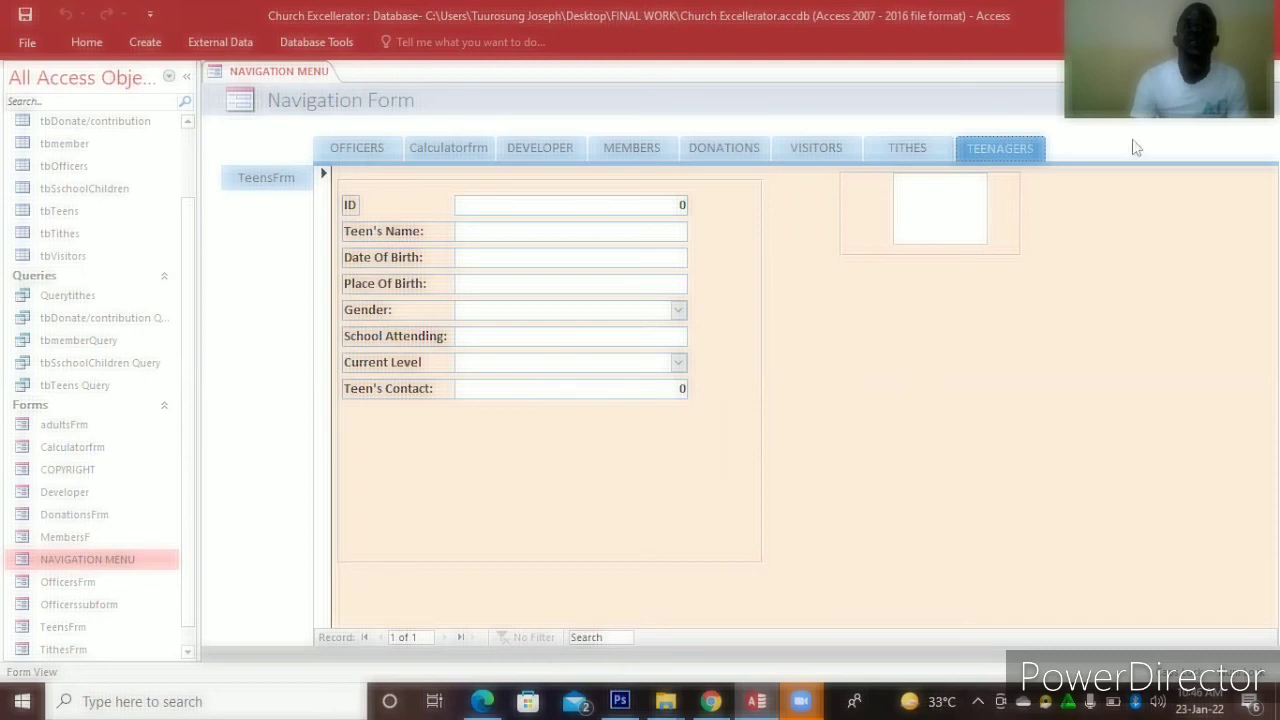
left_click(816, 150)
left_click(1267, 72)
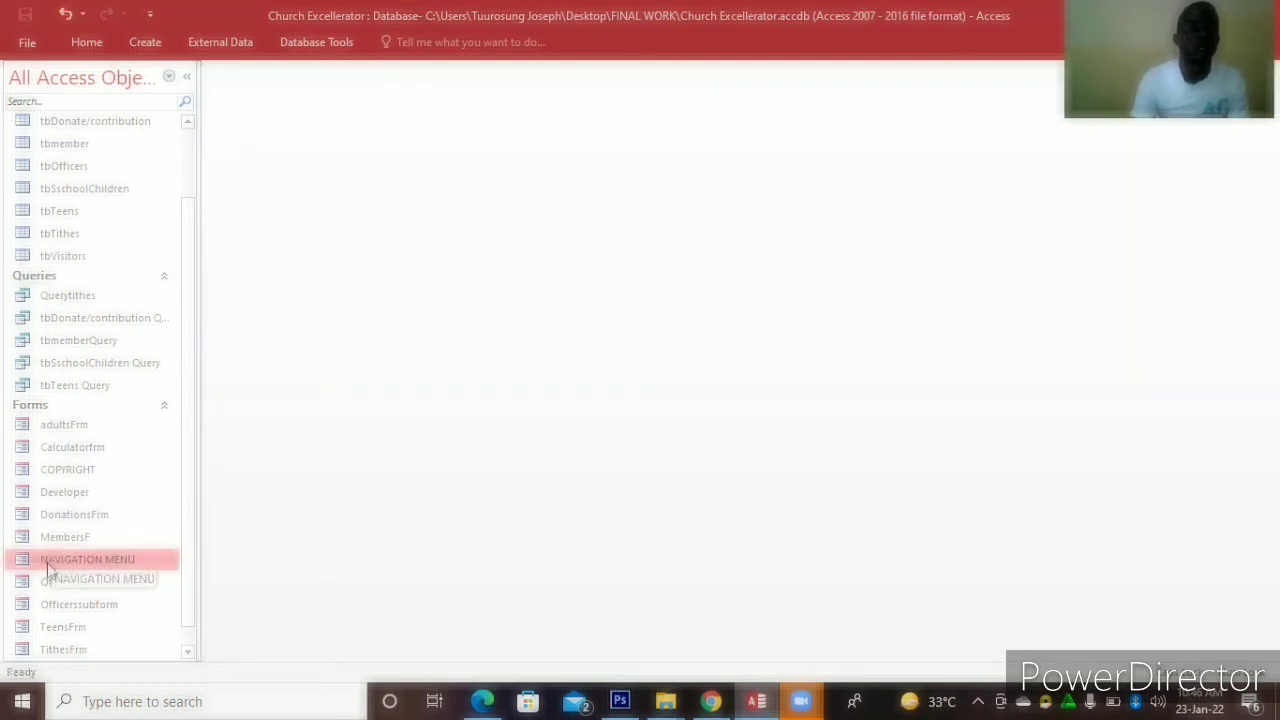
Open NAVIGATION MENU in Design View from the navigation pane and bring up the form's options
right_click(47, 562)
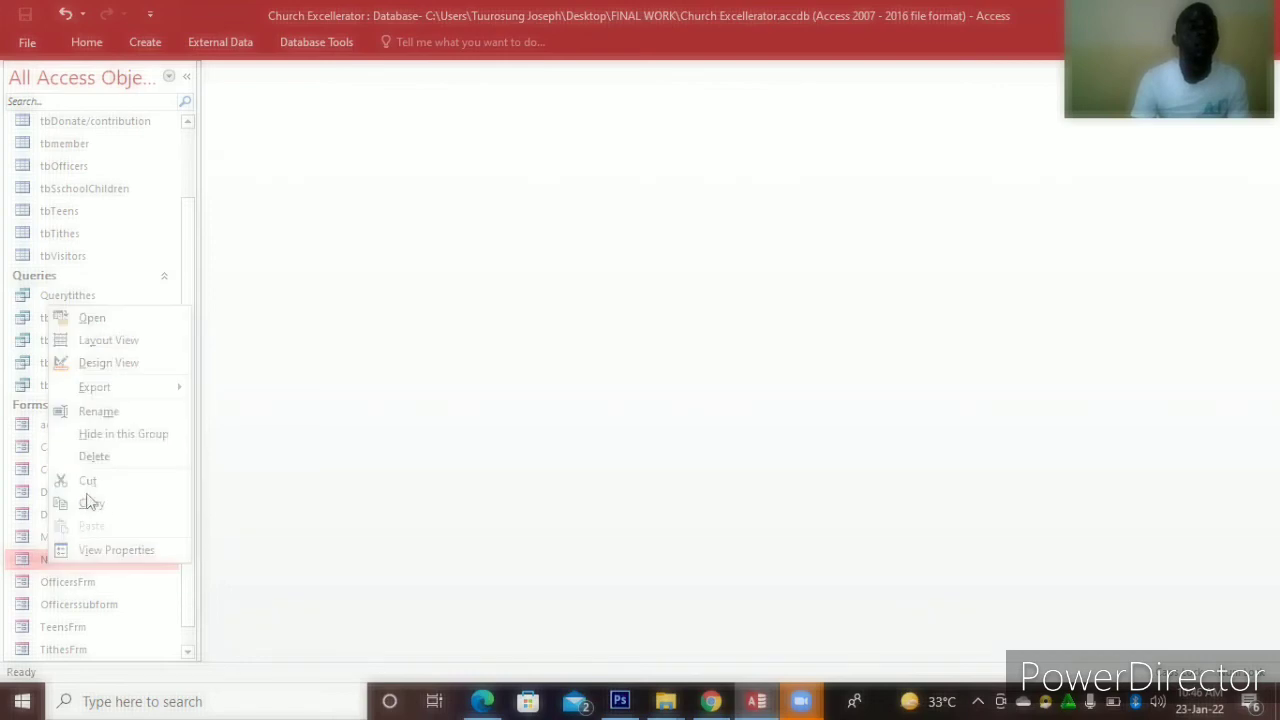
left_click(110, 363)
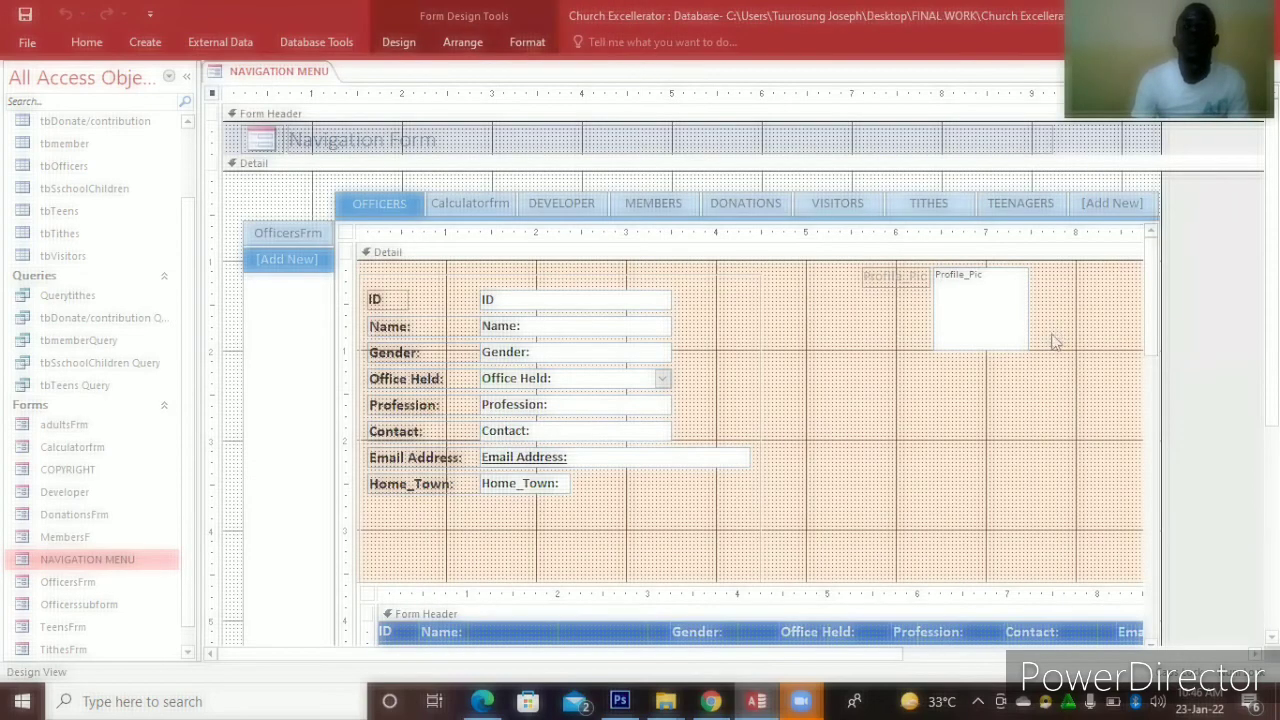
right_click(1060, 272)
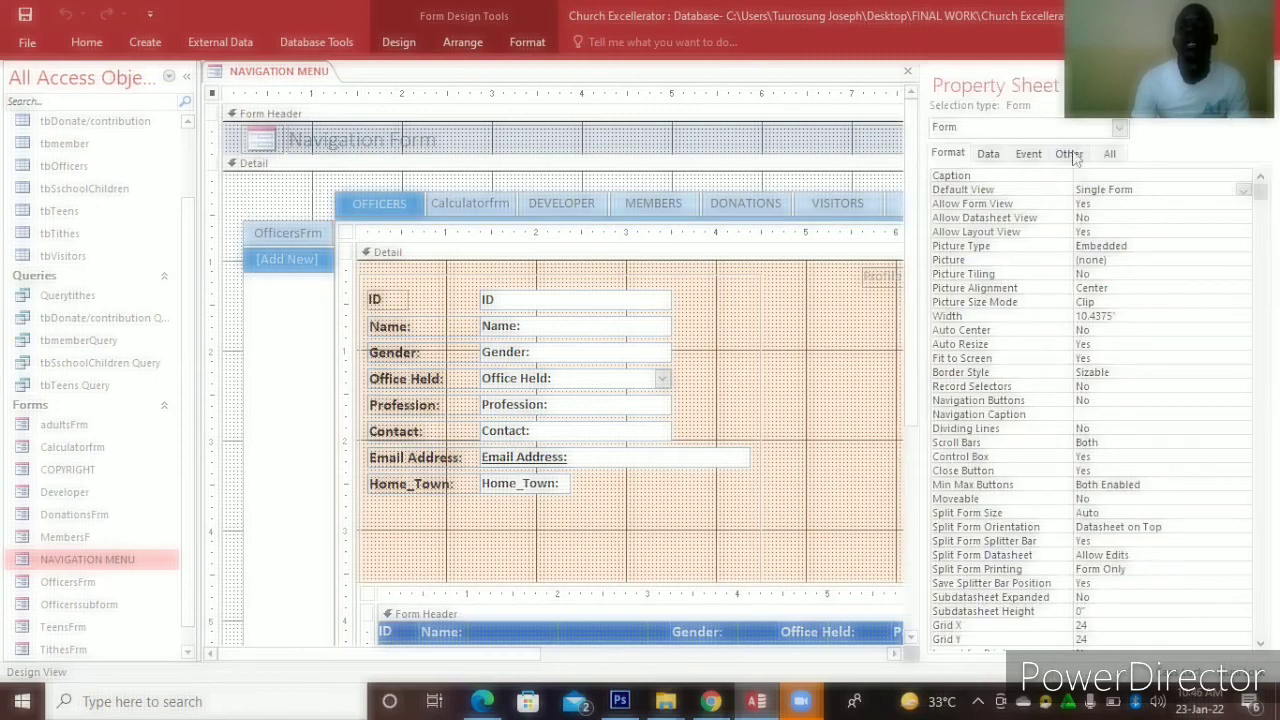
Set the form's Pop Up and Auto Center properties to Yes, then close the design
left_click(1072, 155)
left_click(1084, 176)
left_click(1259, 176)
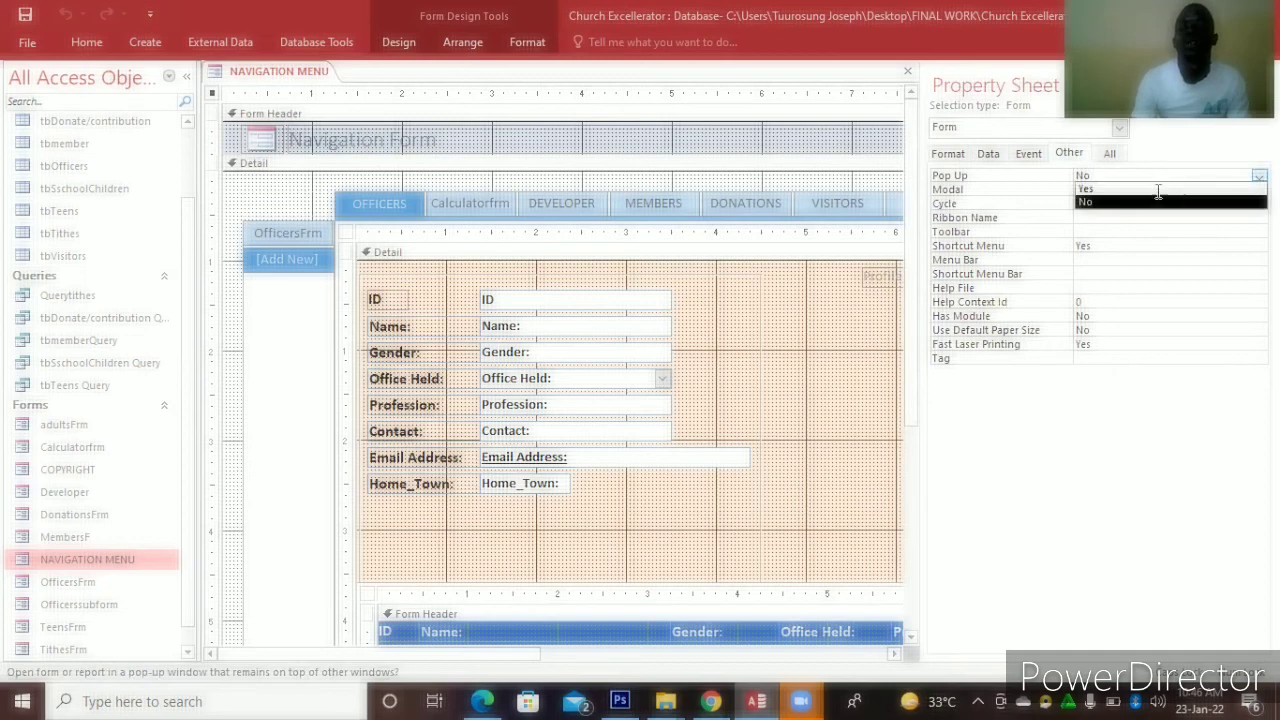
left_click(938, 158)
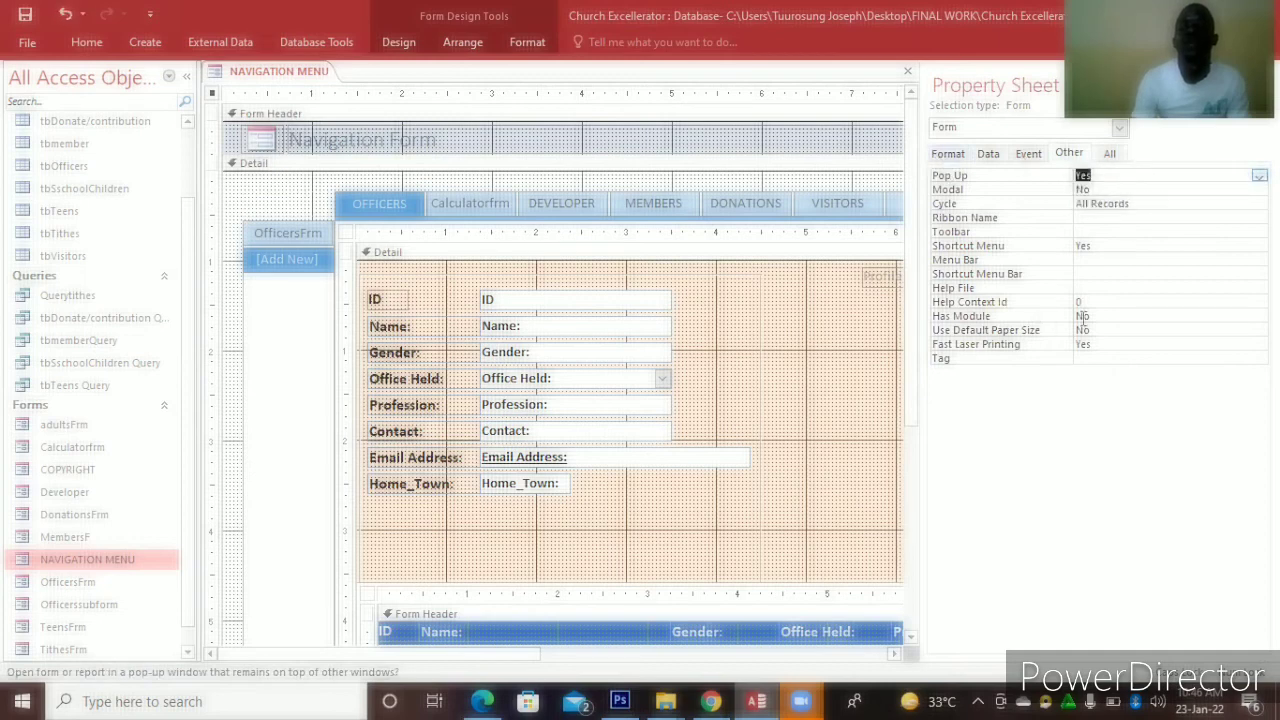
left_click(948, 155)
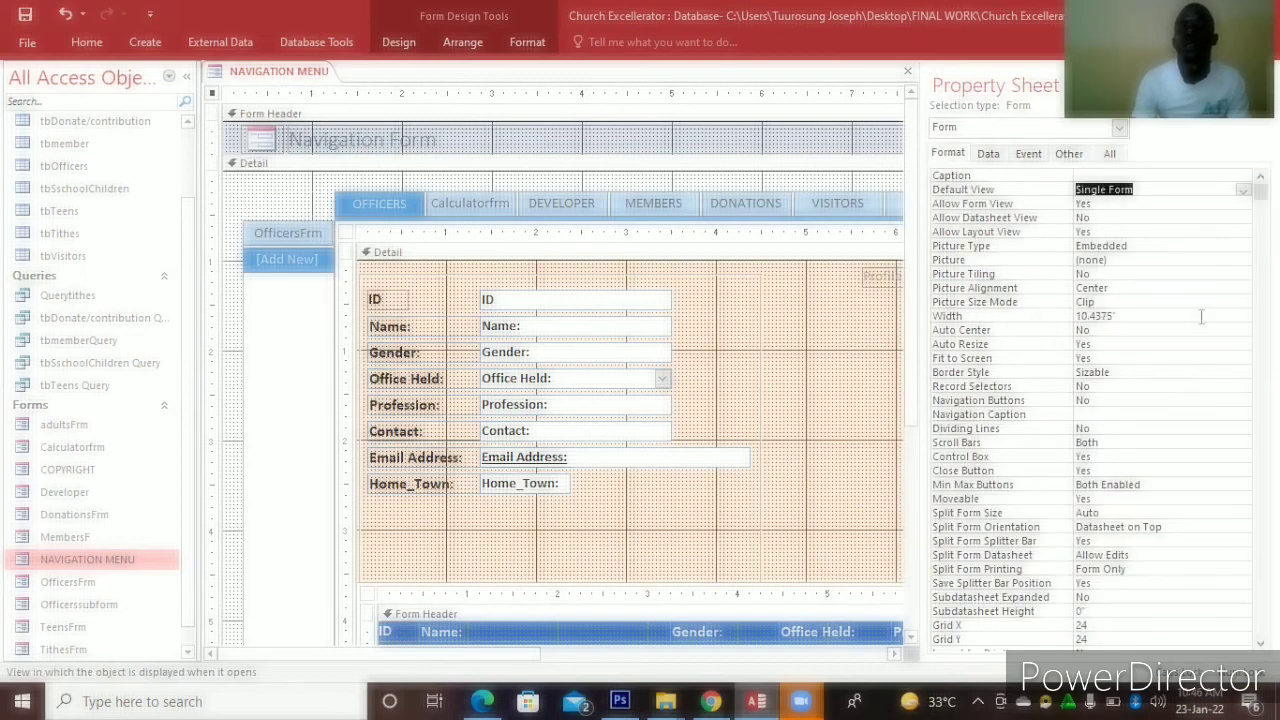
left_click(1238, 334)
left_click(1243, 333)
left_click(1175, 345)
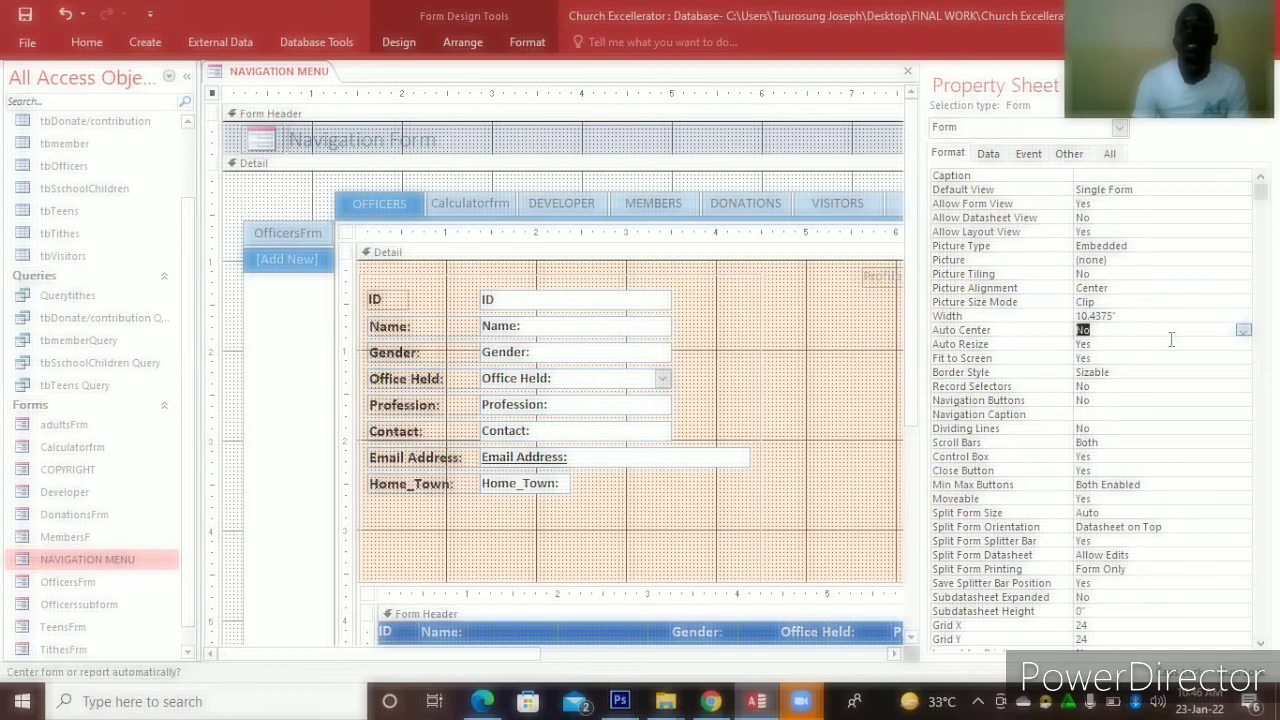
left_click(905, 71)
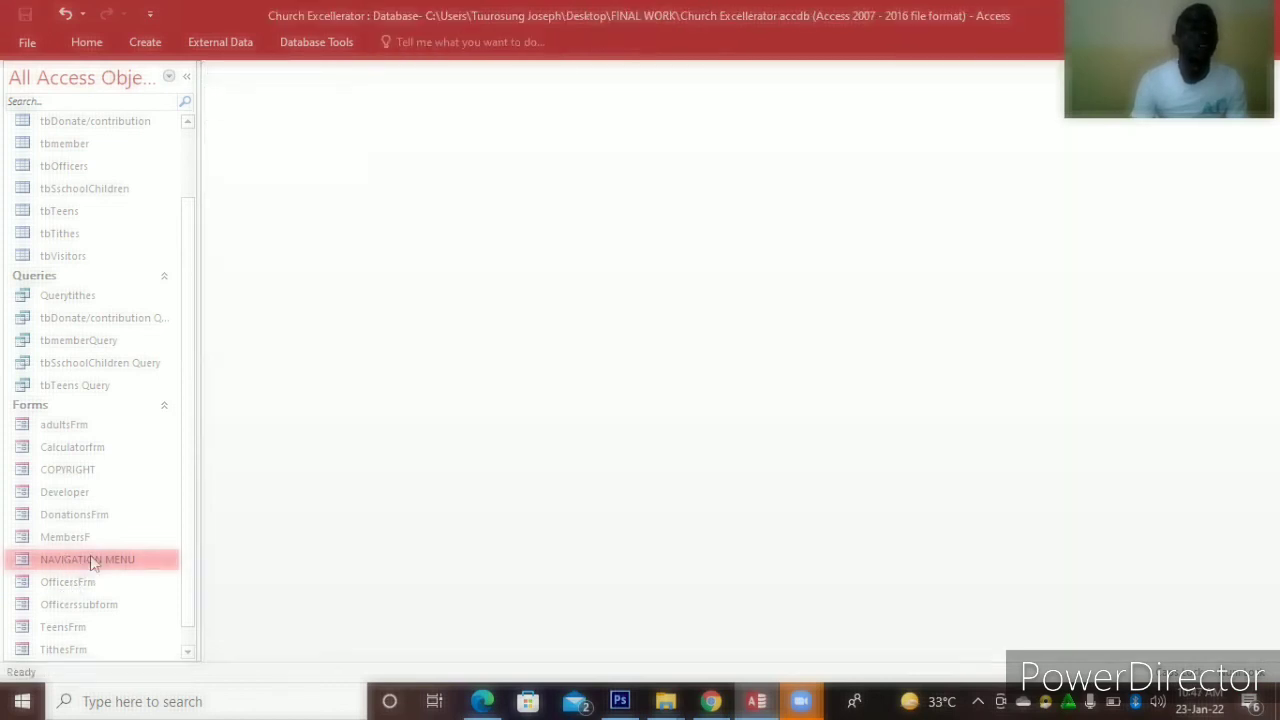
Open NAVIGATION MENU as a pop-up, check Calculatorfrm through TEENAGERS pages, then switch to Design View
double_click(91, 560)
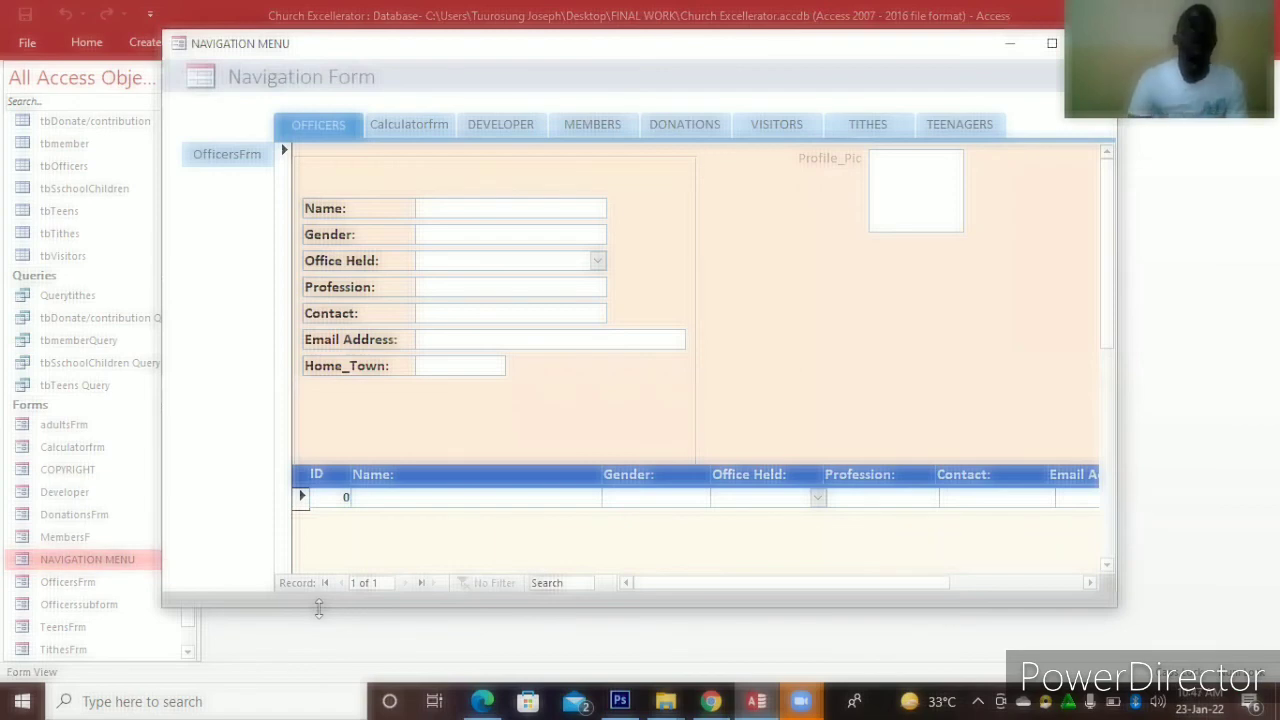
left_click(395, 128)
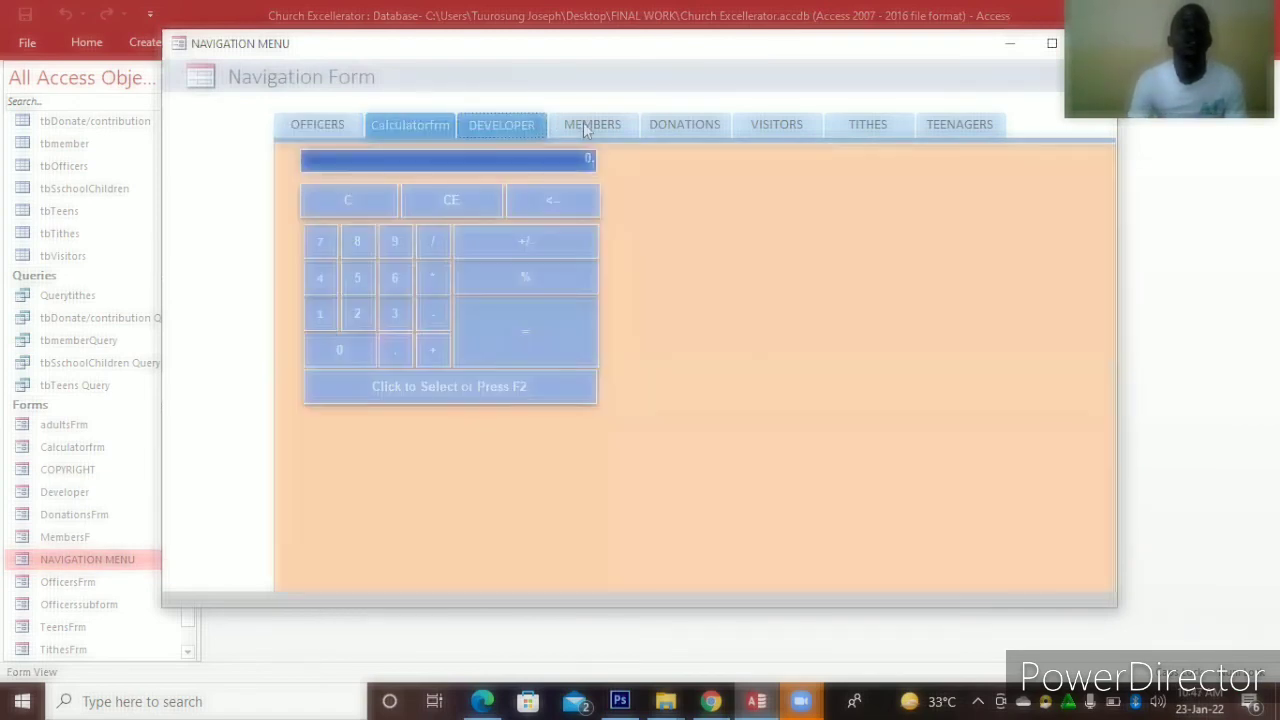
left_click(587, 131)
left_click(698, 128)
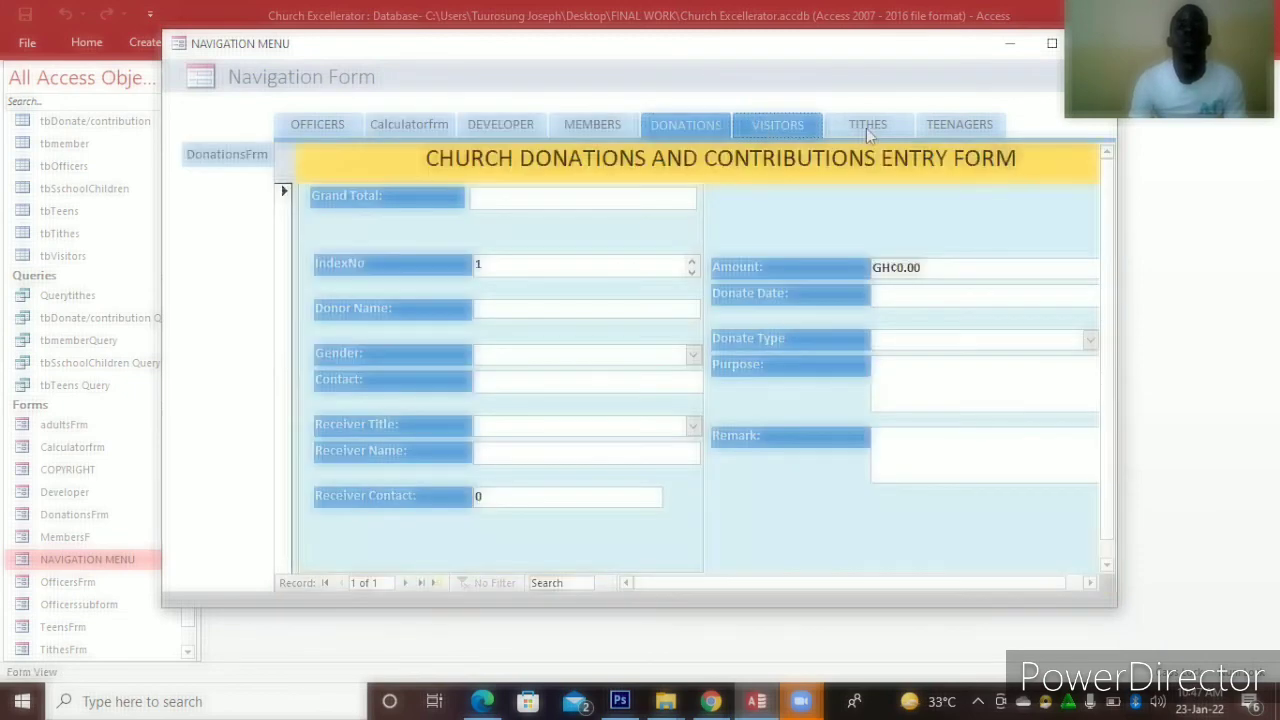
left_click(866, 128)
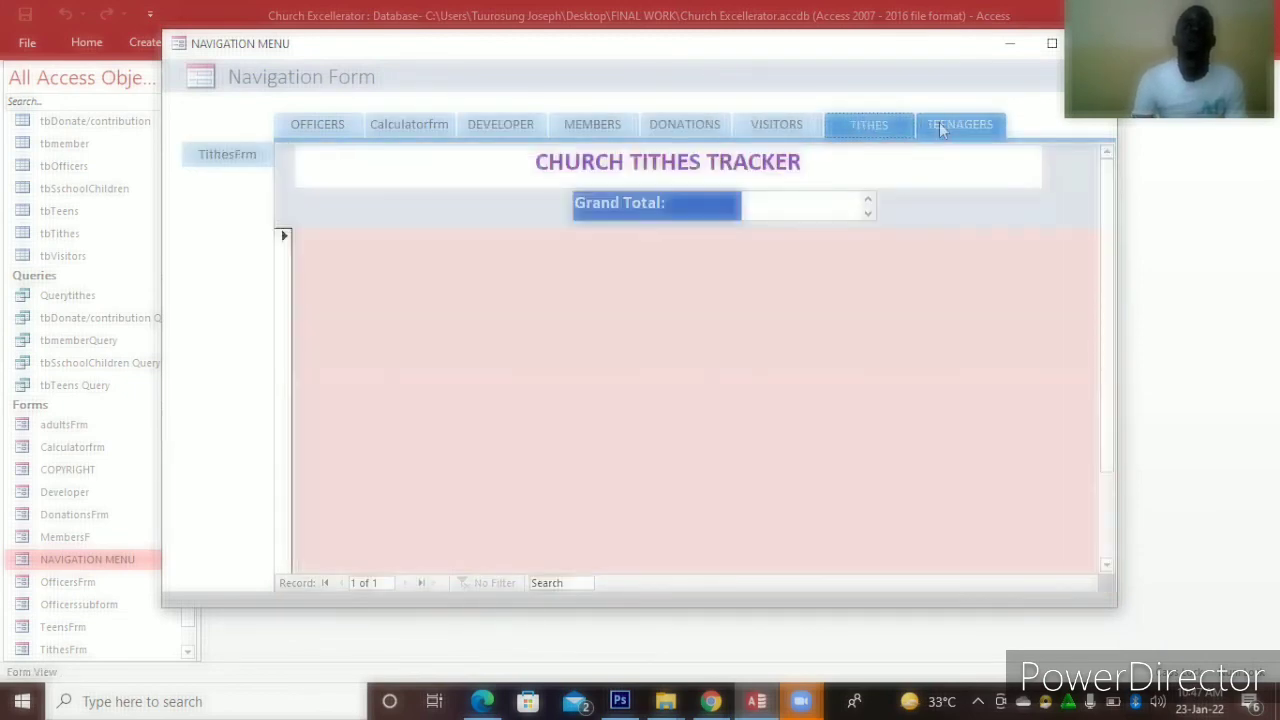
left_click(939, 124)
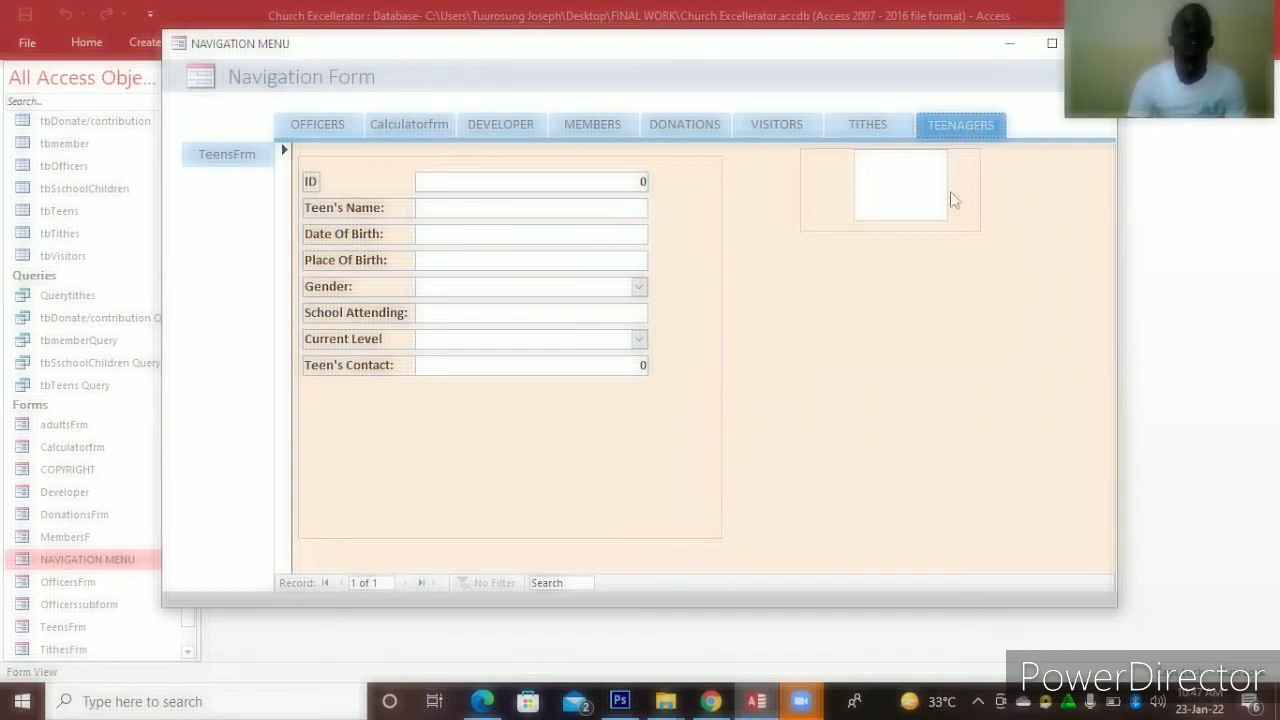
right_click(1010, 103)
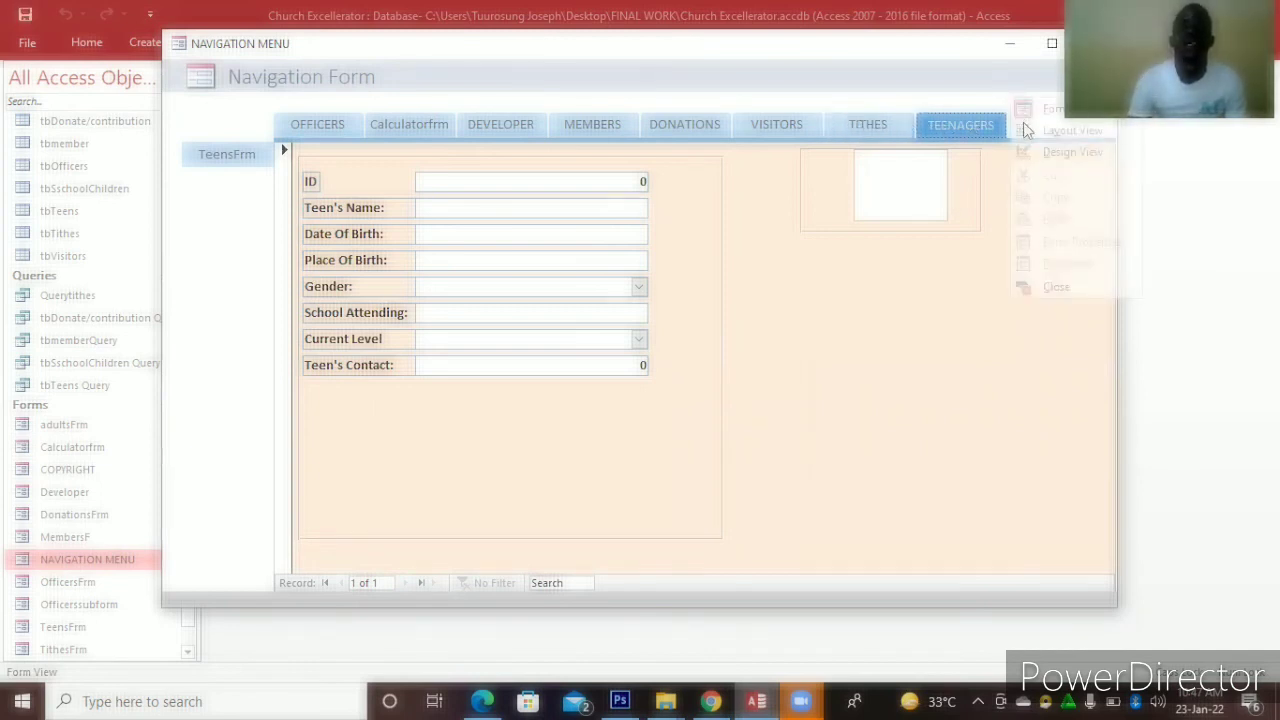
left_click(1038, 152)
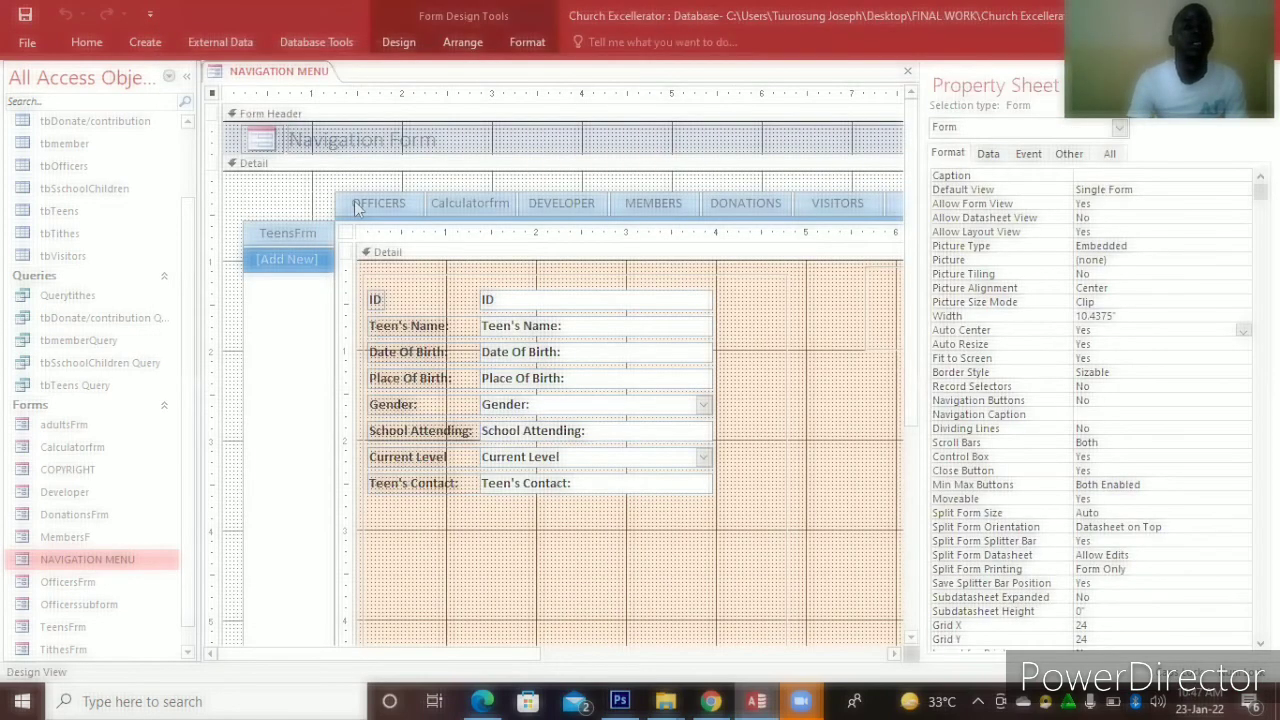
Make the row of navigation buttons taller
left_click(355, 204)
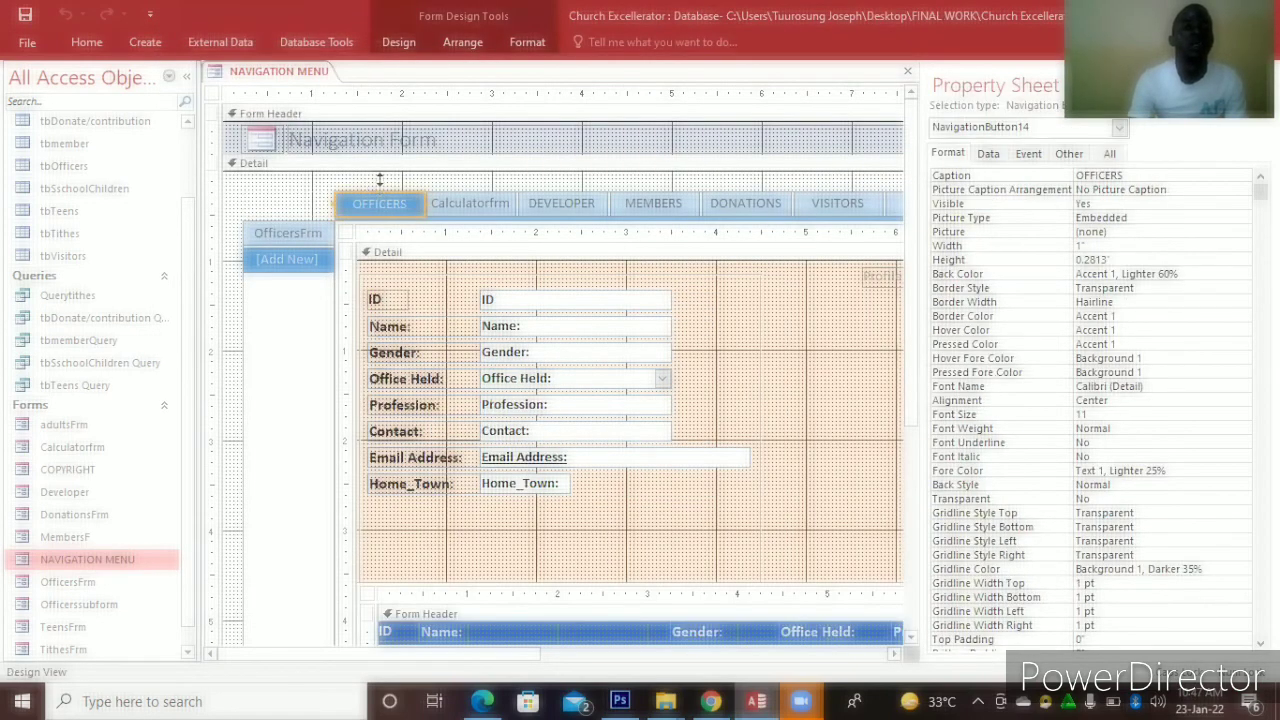
left_click(380, 180)
mouse_move(381, 183)
left_mouse_down()
mouse_move(381, 170)
mouse_move(396, 177)
left_mouse_up()
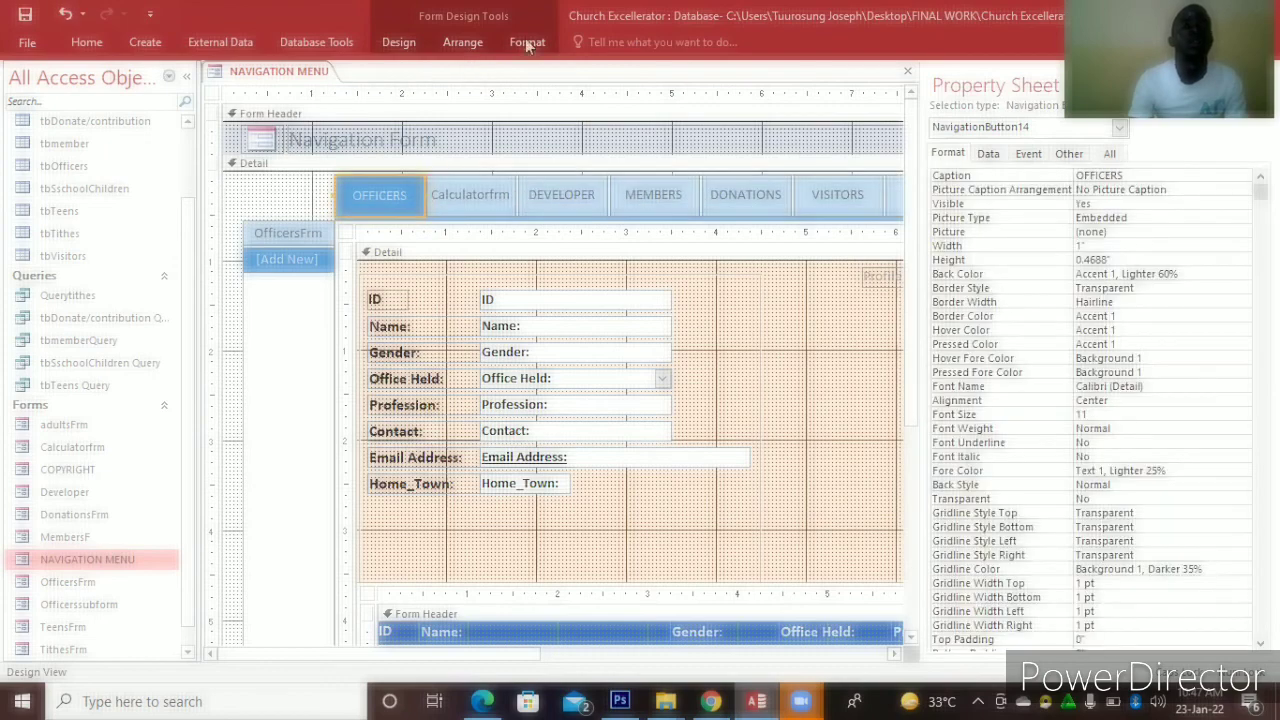
Fill the OFFICERS button green and give it a bevel effect
left_click(527, 43)
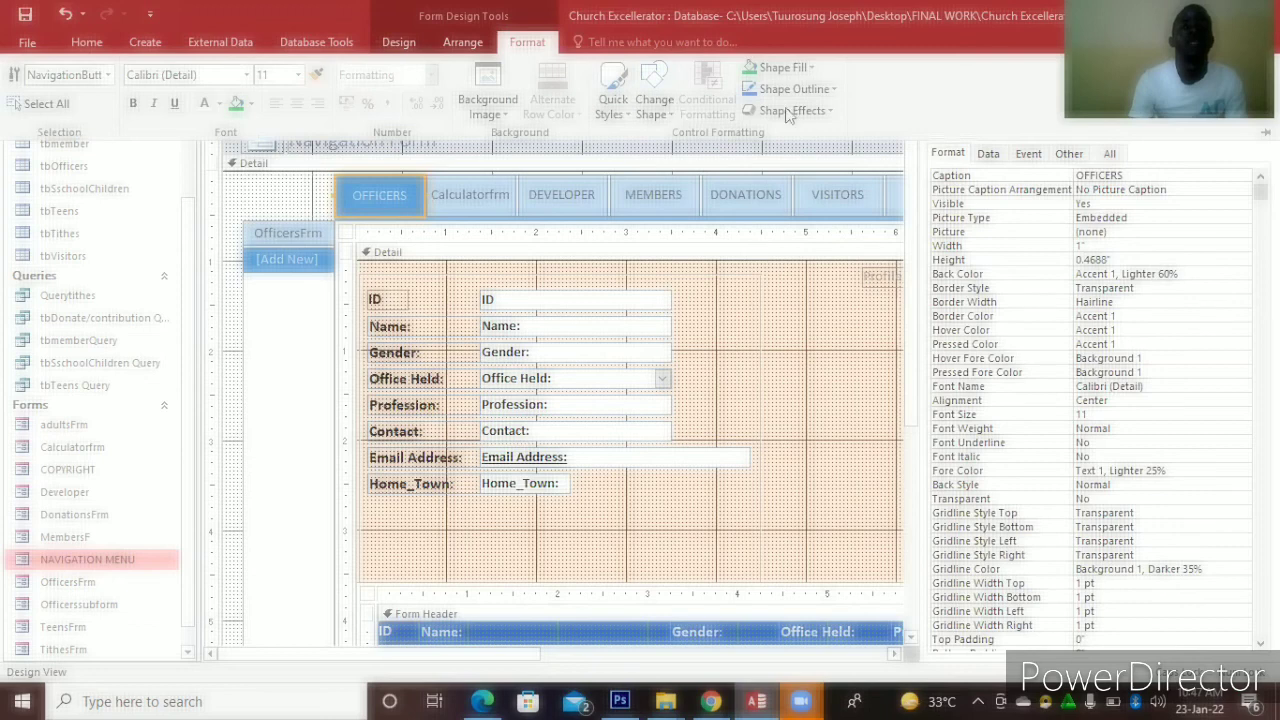
left_click(237, 103)
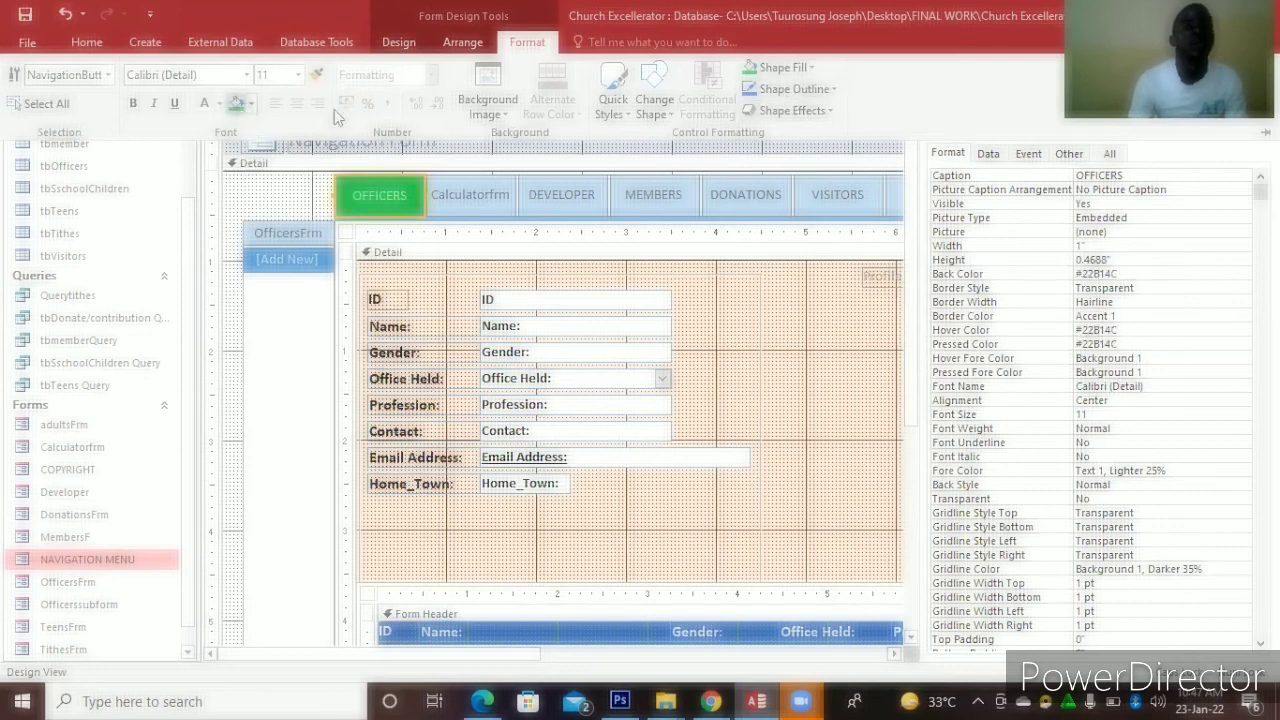
left_click(830, 110)
mouse_move(798, 267)
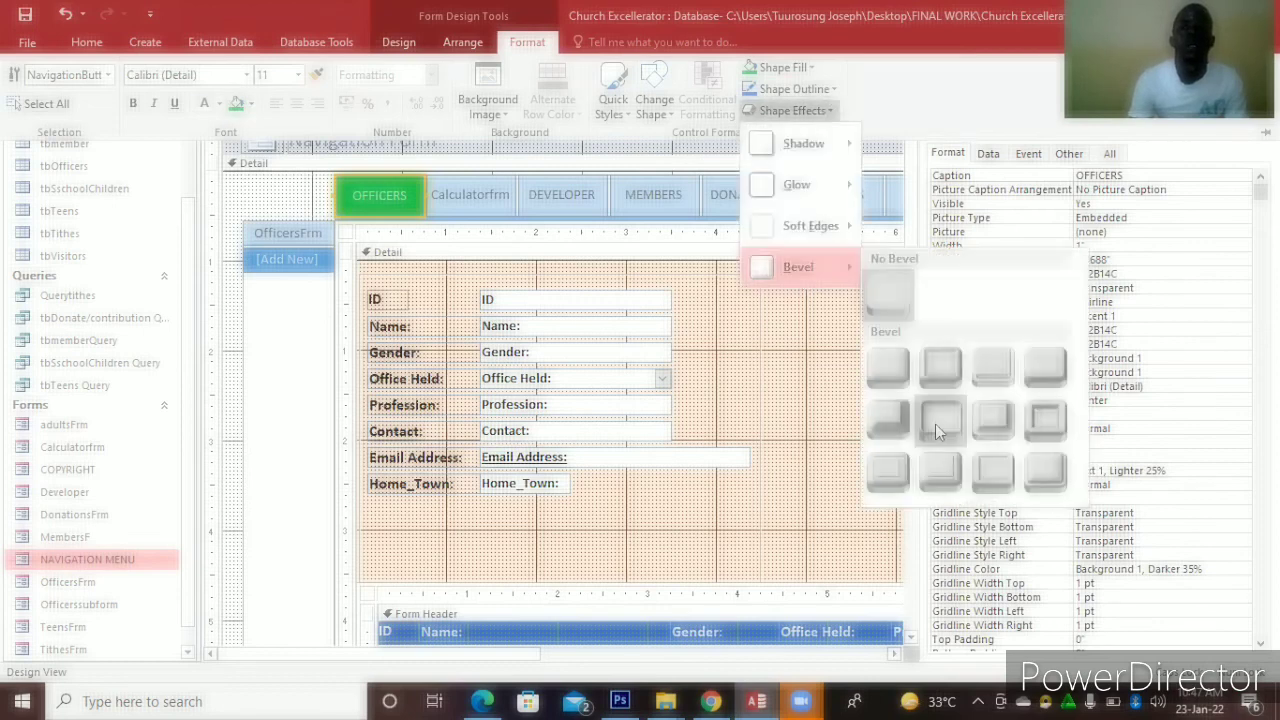
left_click(935, 425)
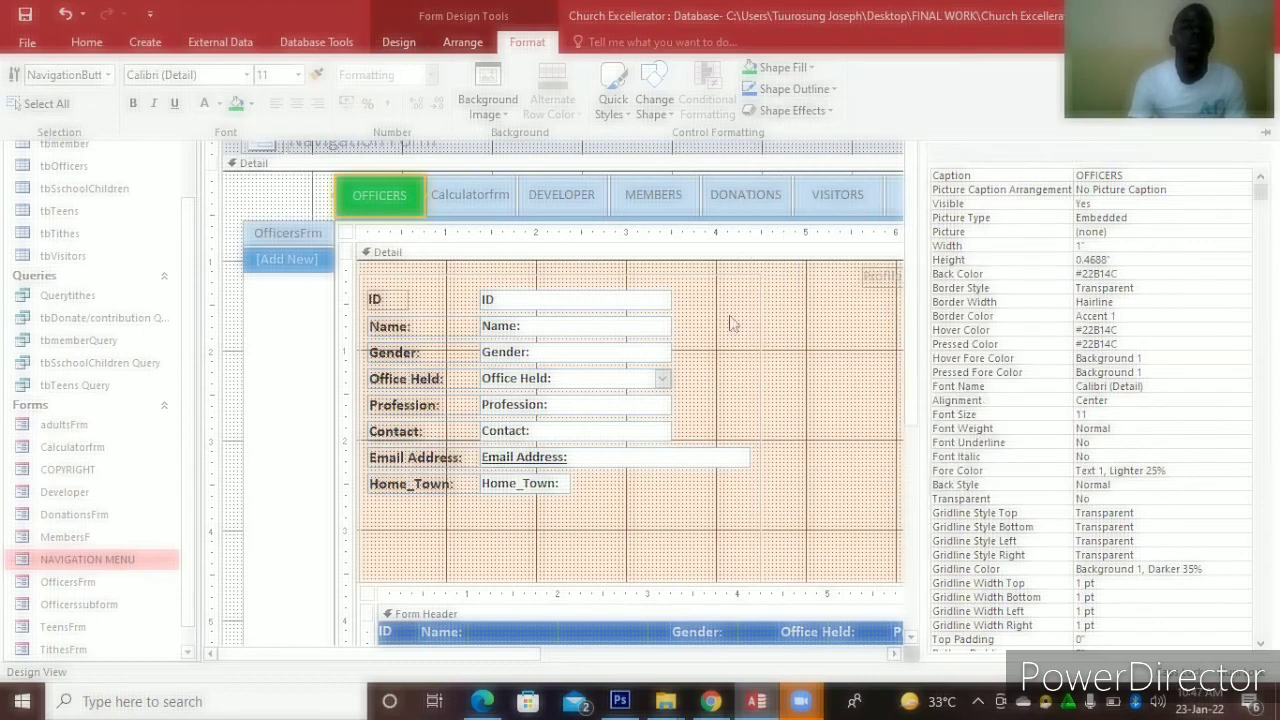
left_click(463, 197)
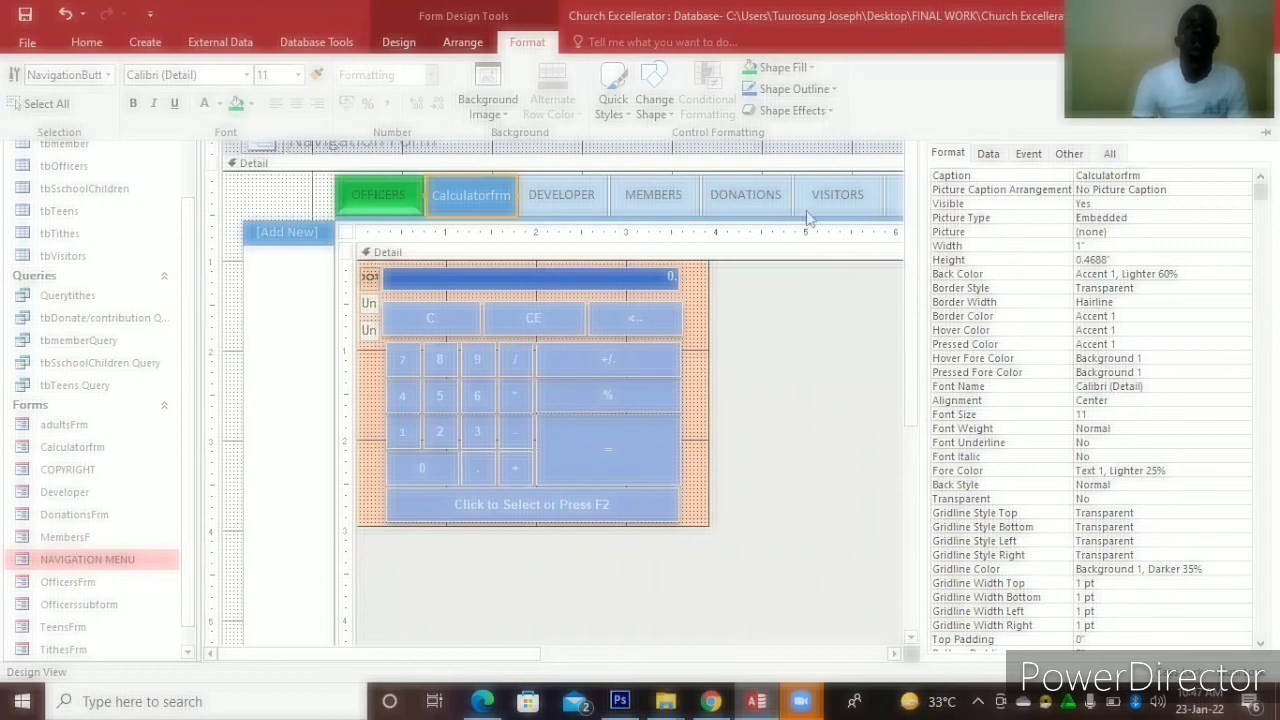
Make the Calculatorfrm button's caption bold and black
left_click(830, 111)
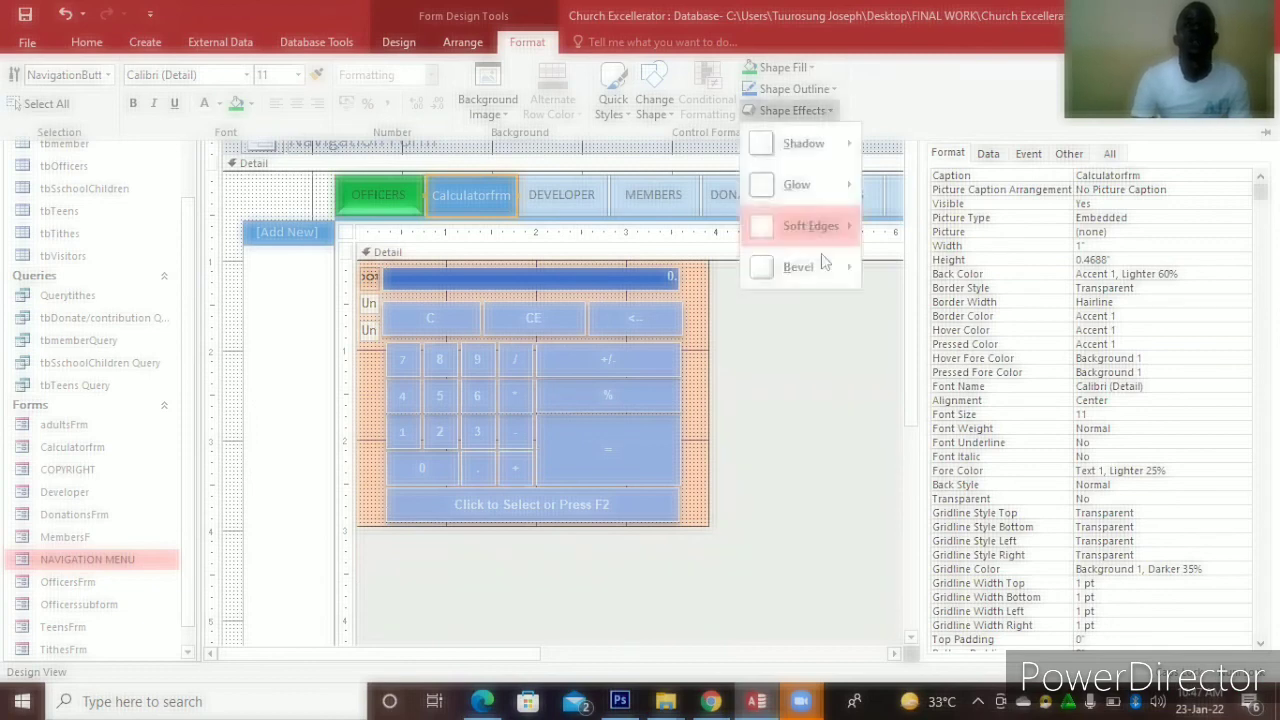
left_click(934, 388)
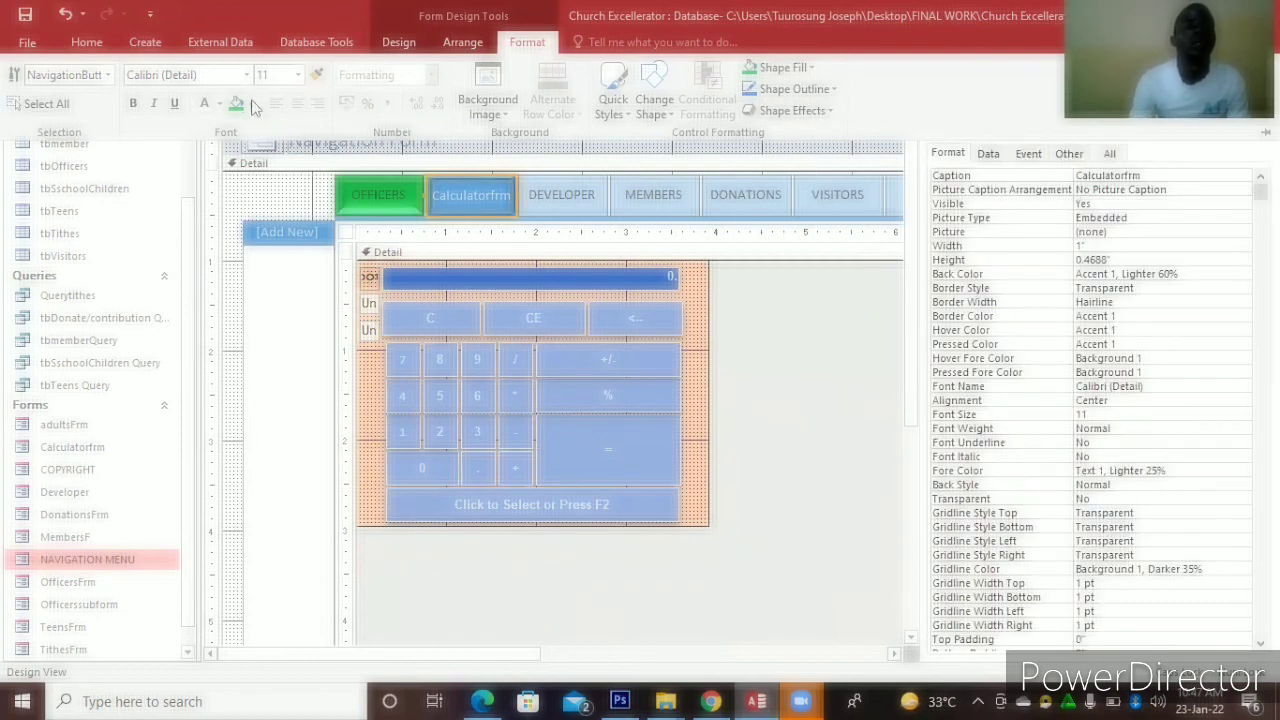
left_click(132, 111)
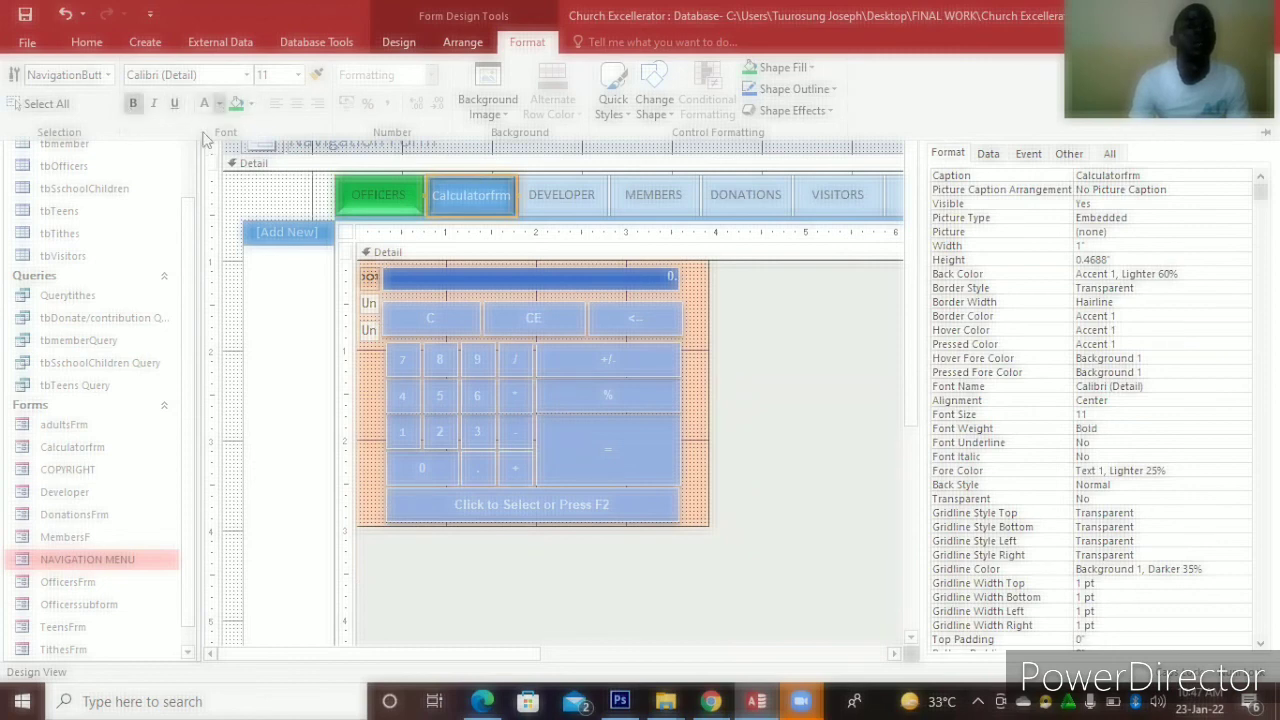
left_click(219, 103)
left_click(222, 172)
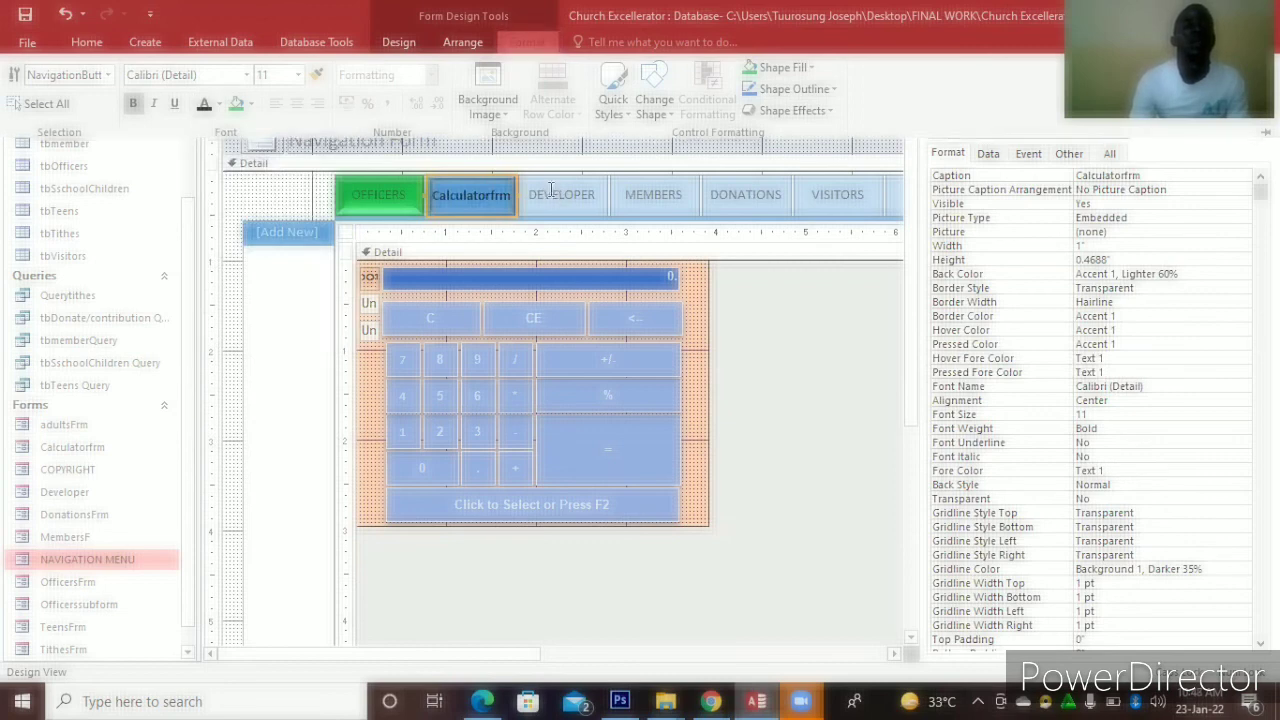
Give the DEVELOPER button a black fill with a bold white caption
left_click(550, 195)
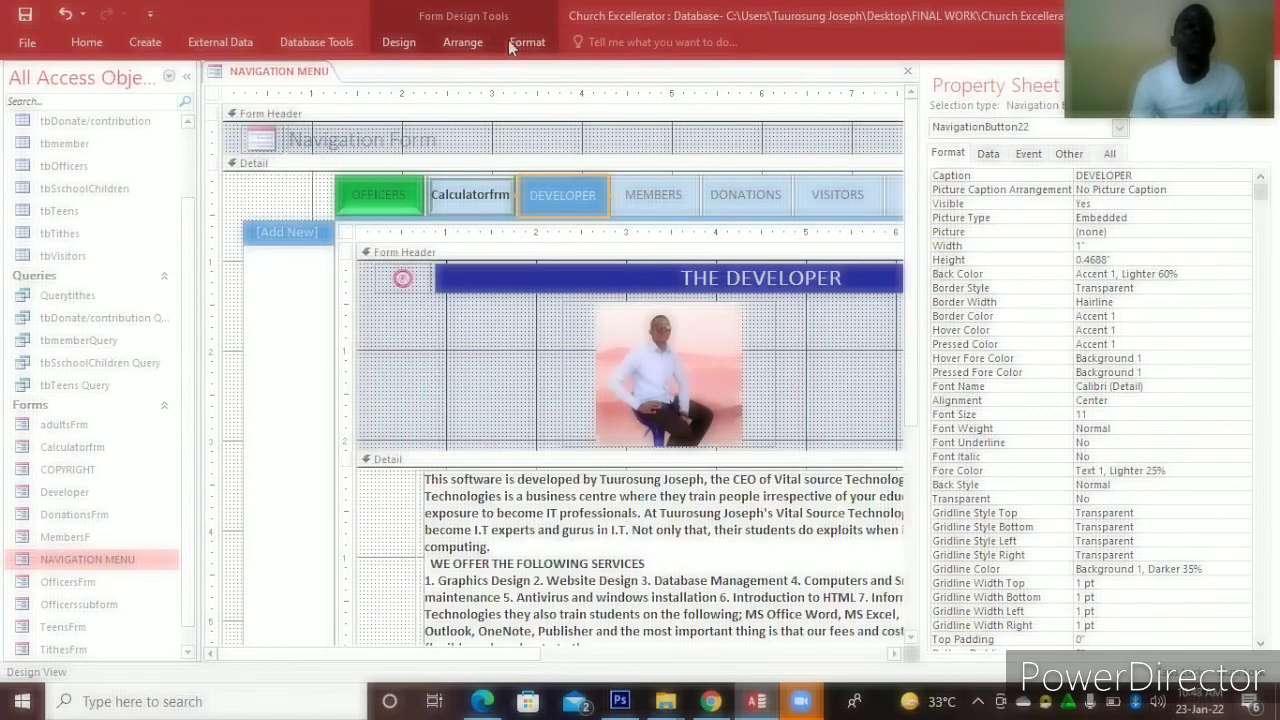
left_click(527, 42)
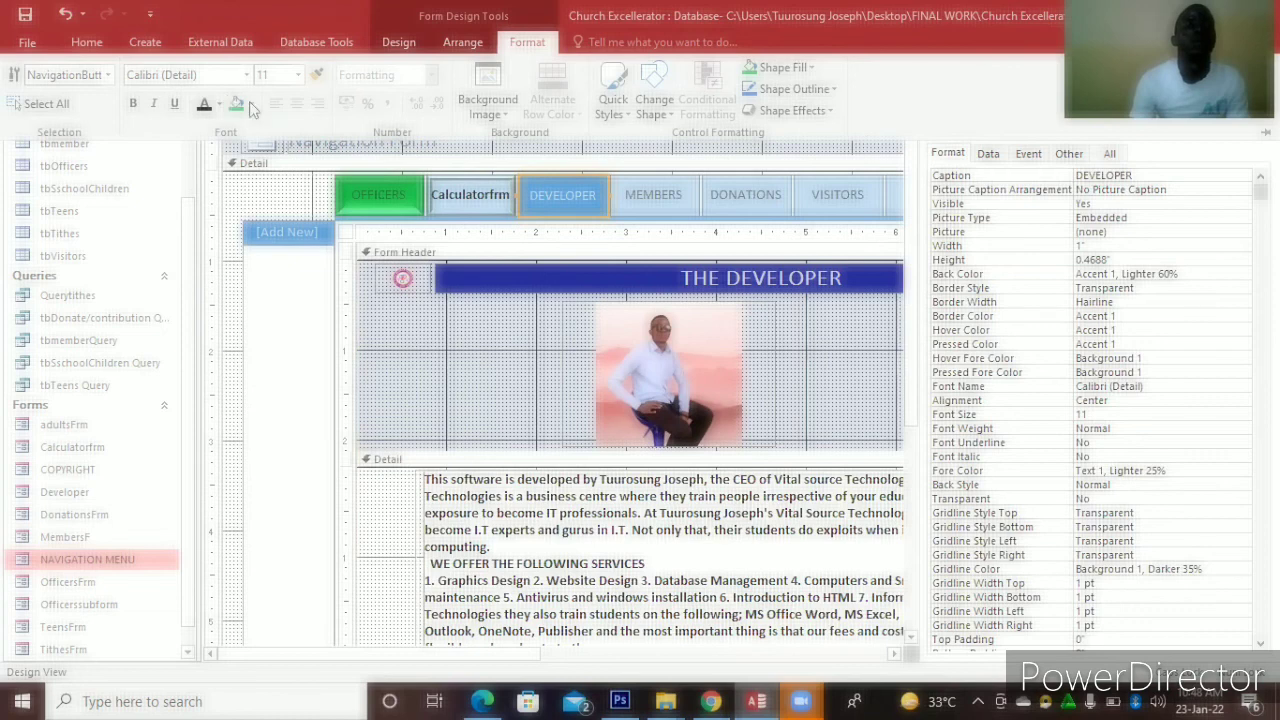
left_click(251, 104)
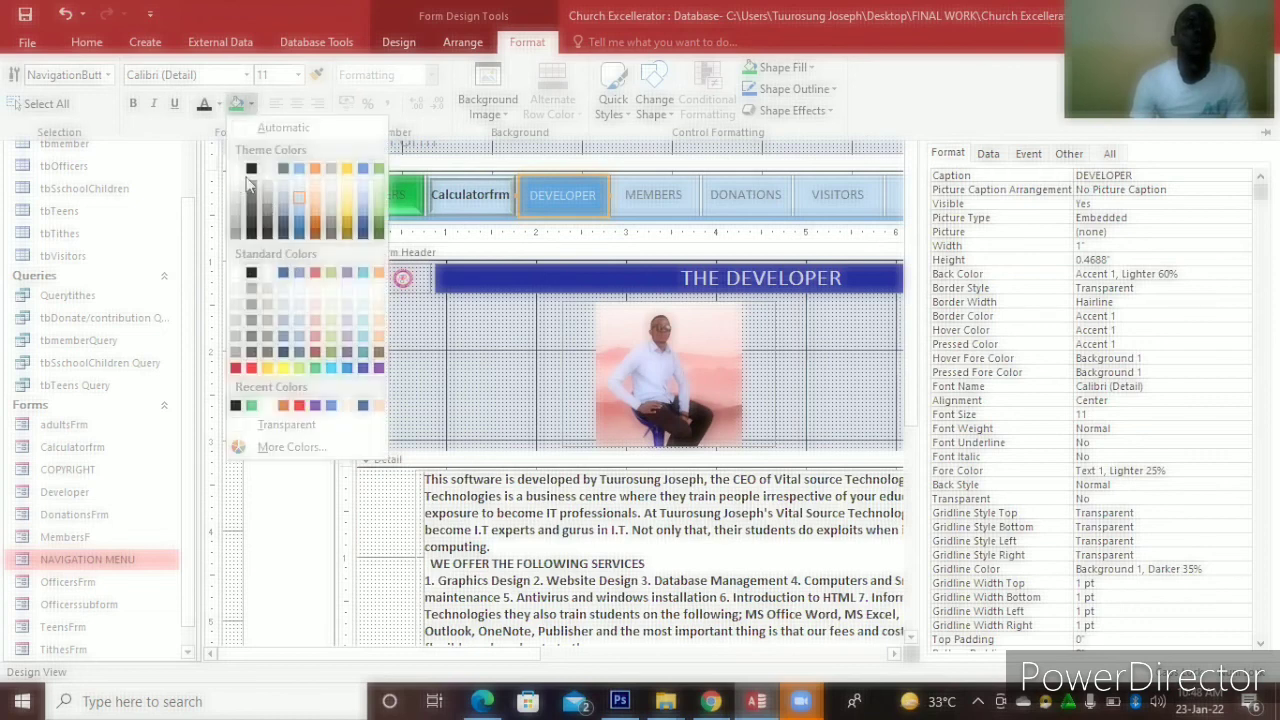
left_click(250, 171)
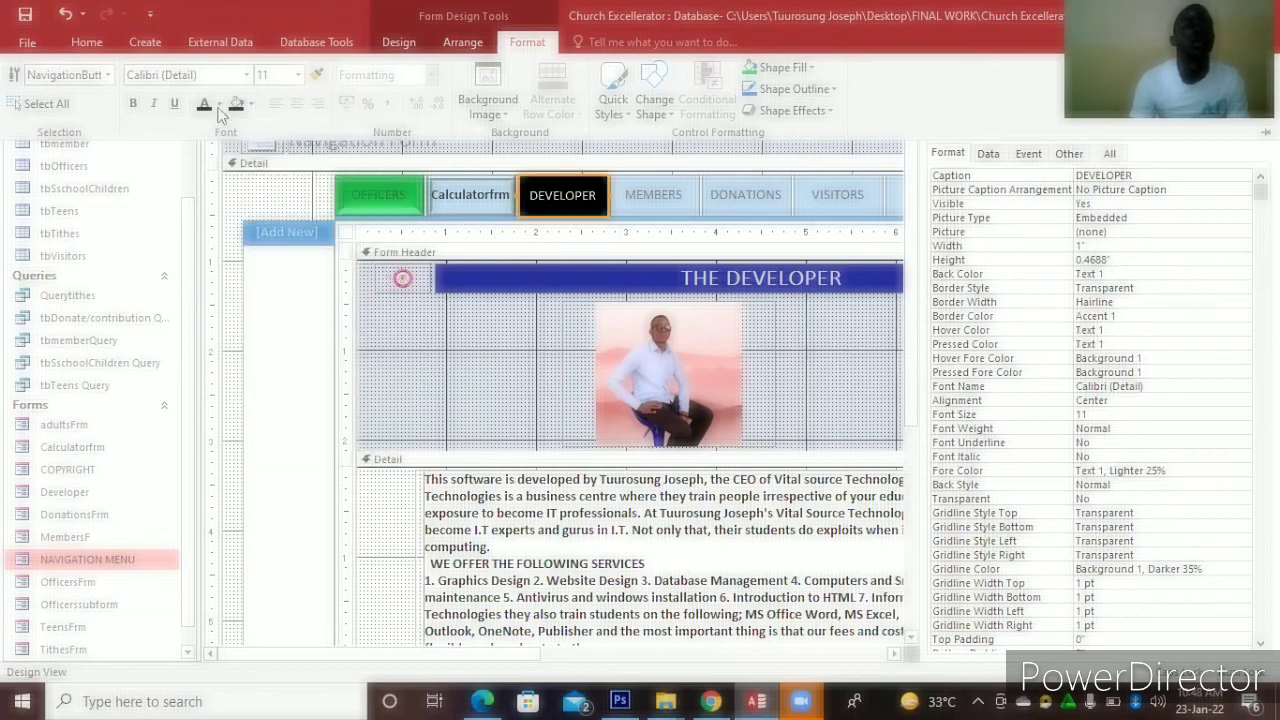
left_click(219, 105)
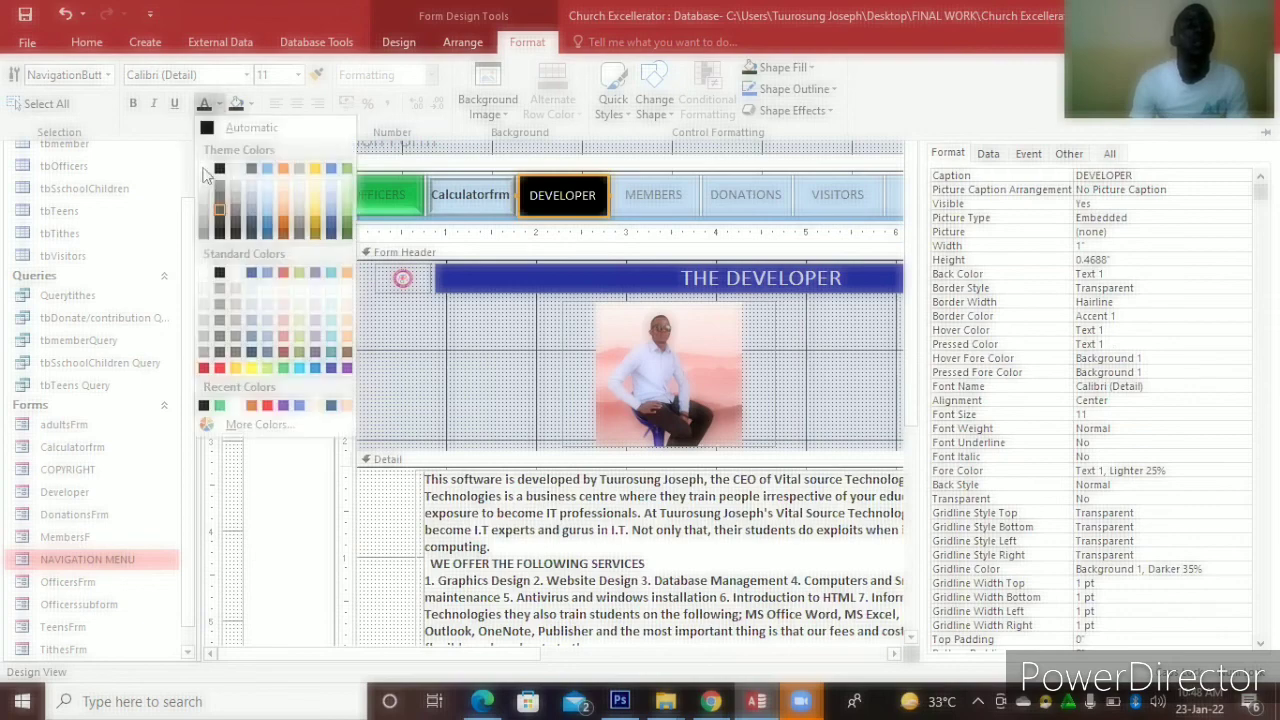
left_click(204, 170)
key("ctrl+b")
left_click(651, 203)
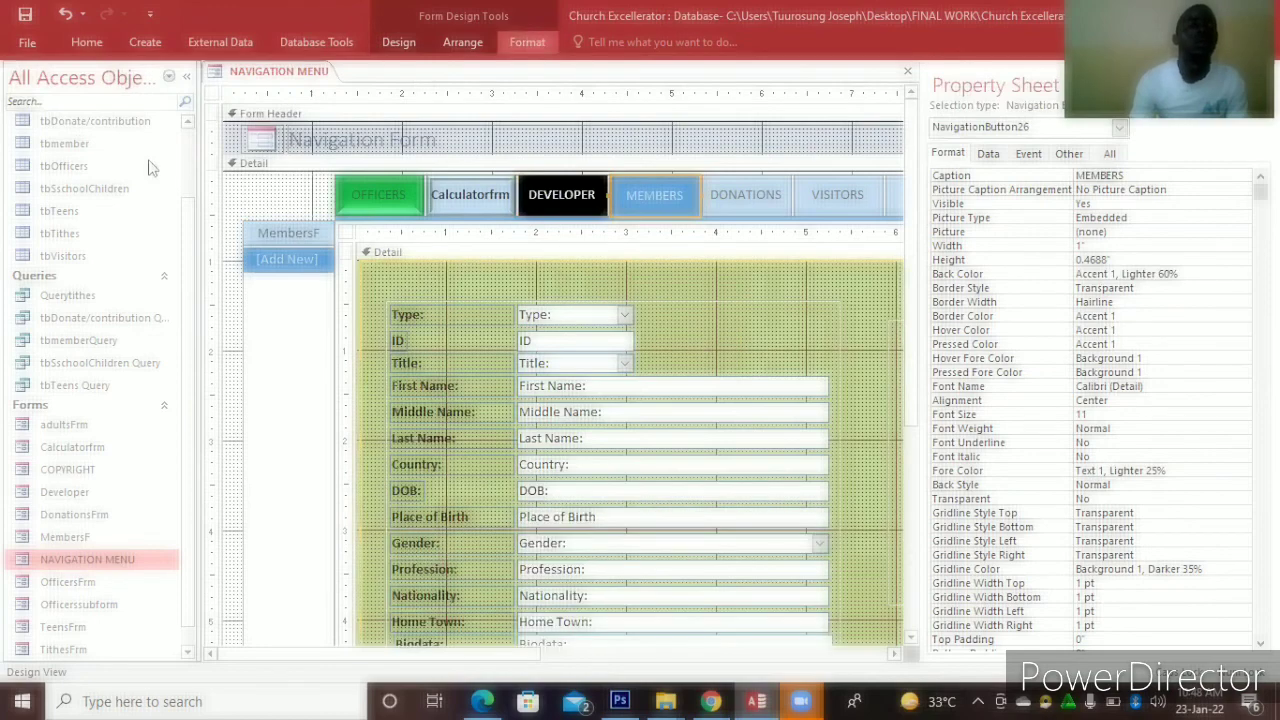
Fill the MEMBERS button purple, bold its caption and add a bevel effect
left_click(528, 41)
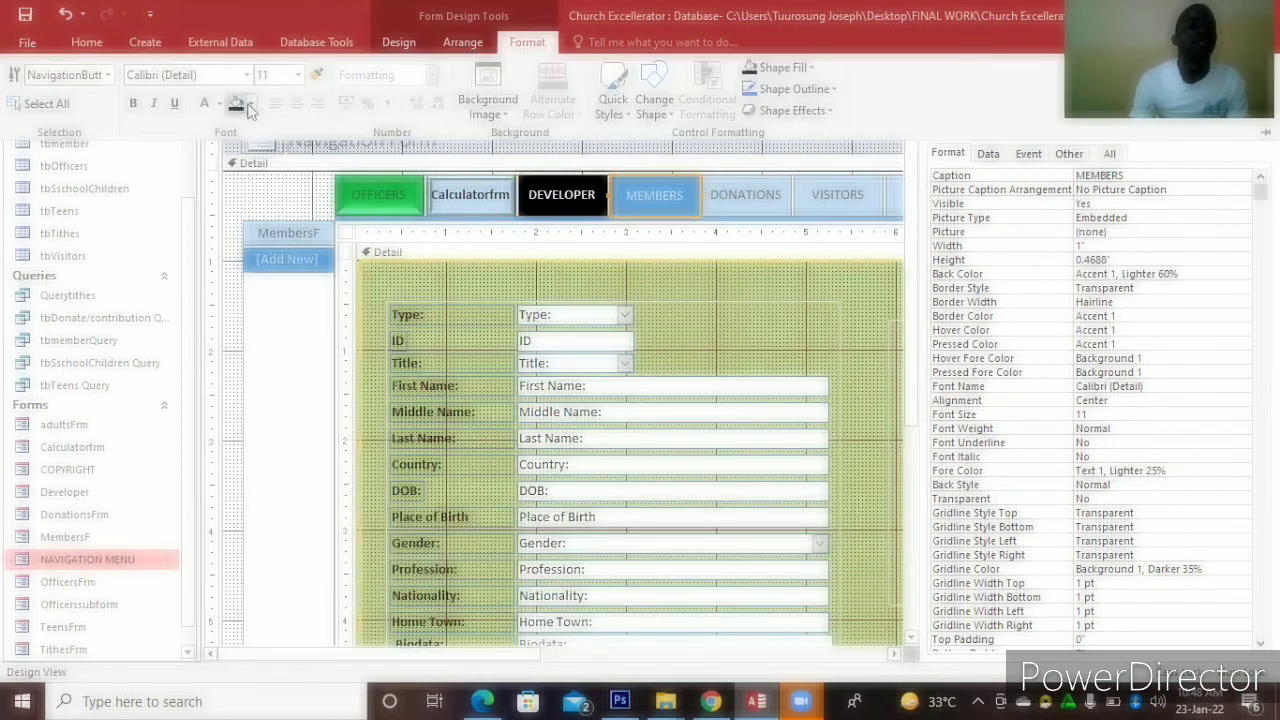
left_click(251, 106)
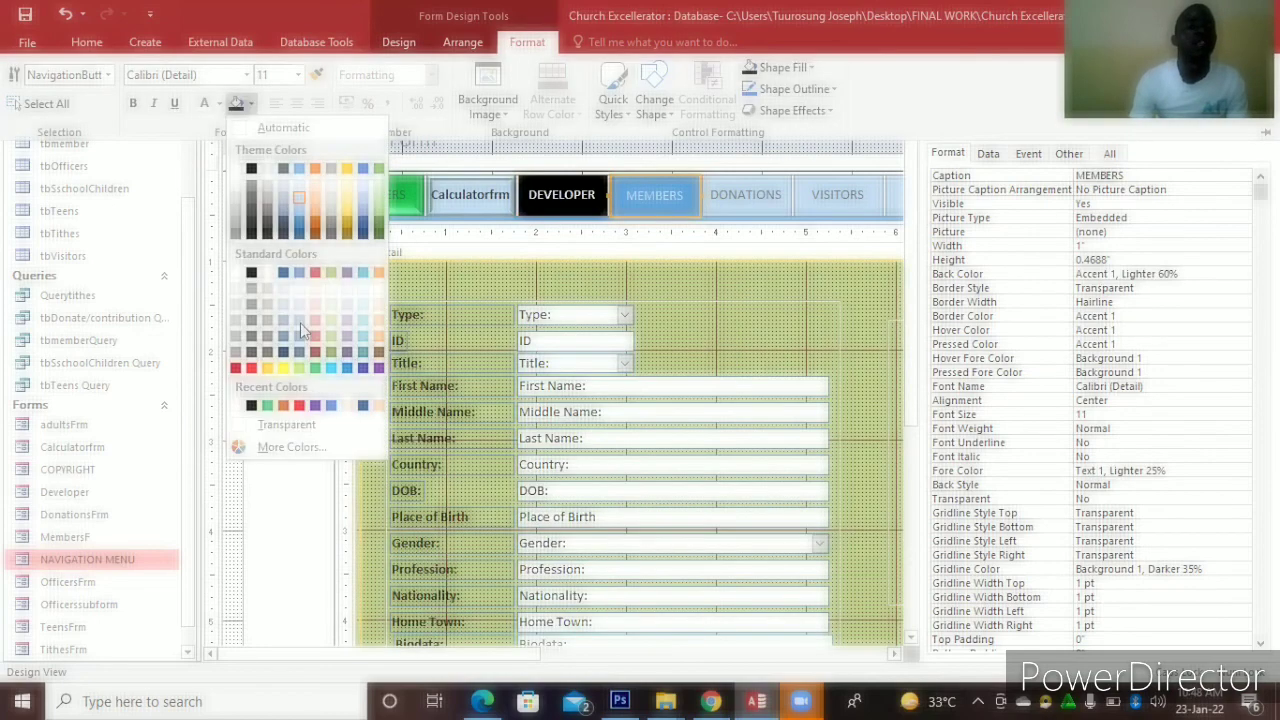
left_click(378, 370)
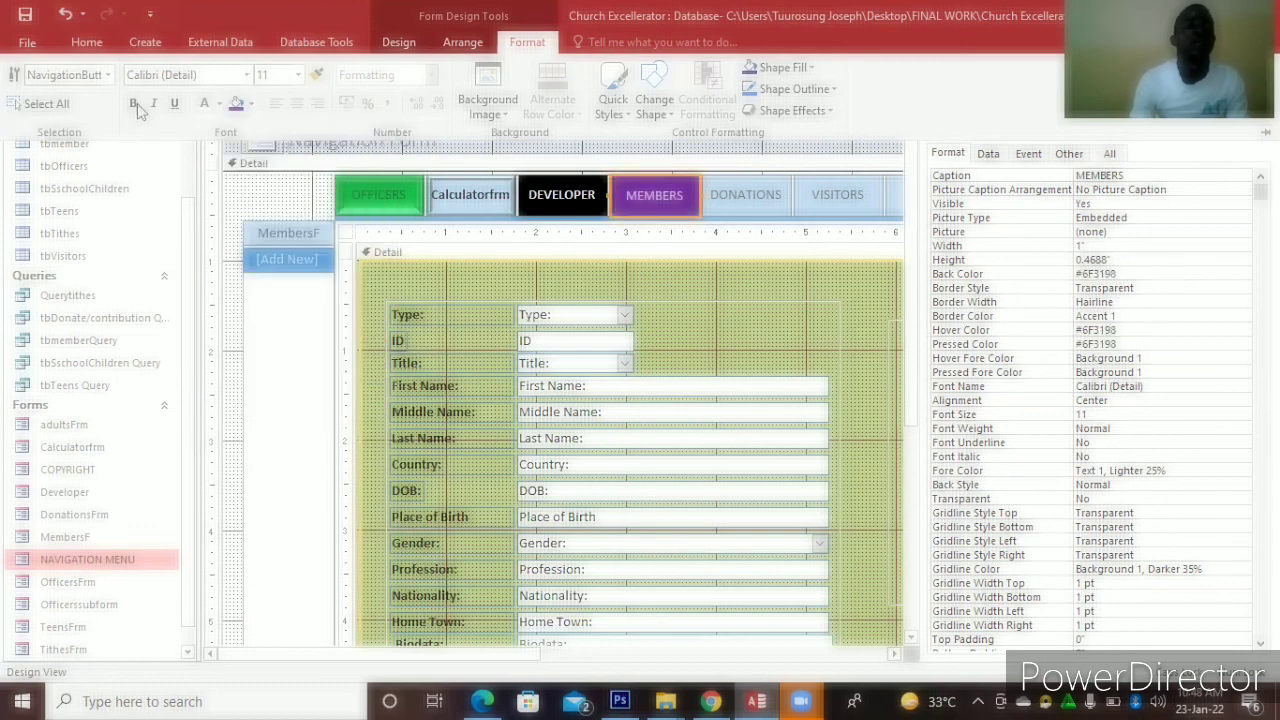
left_click(135, 104)
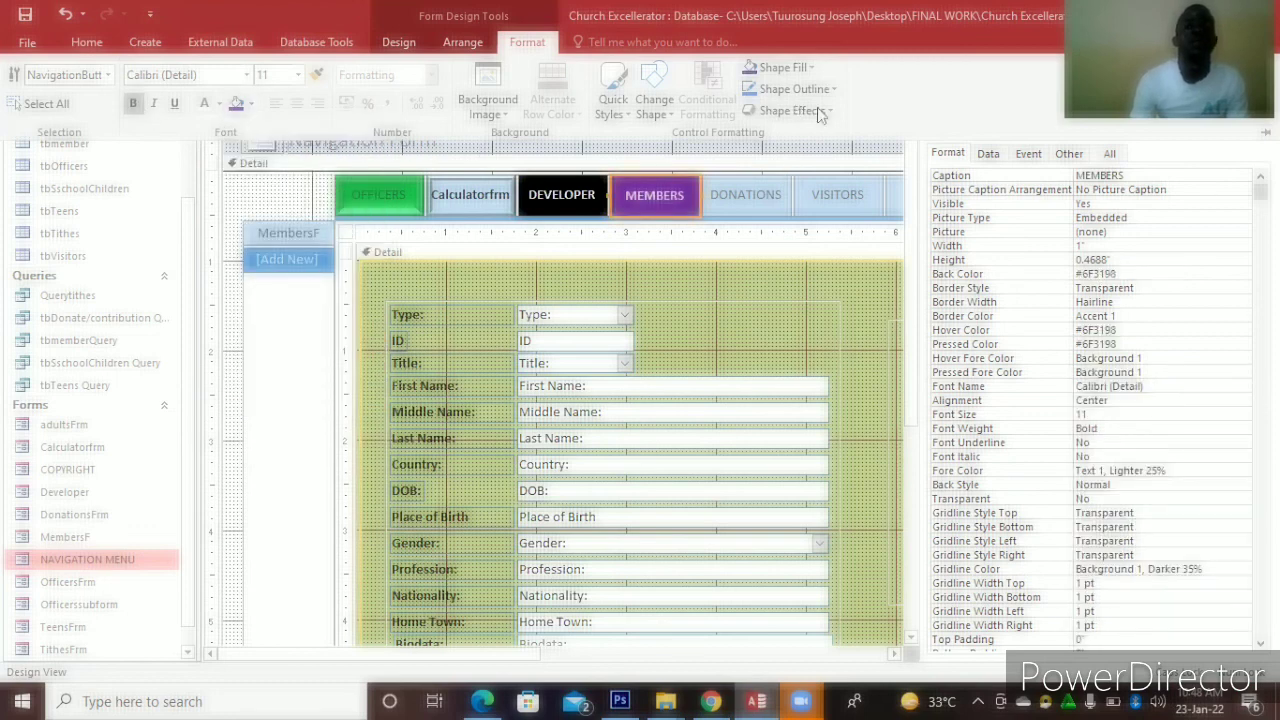
left_click(818, 112)
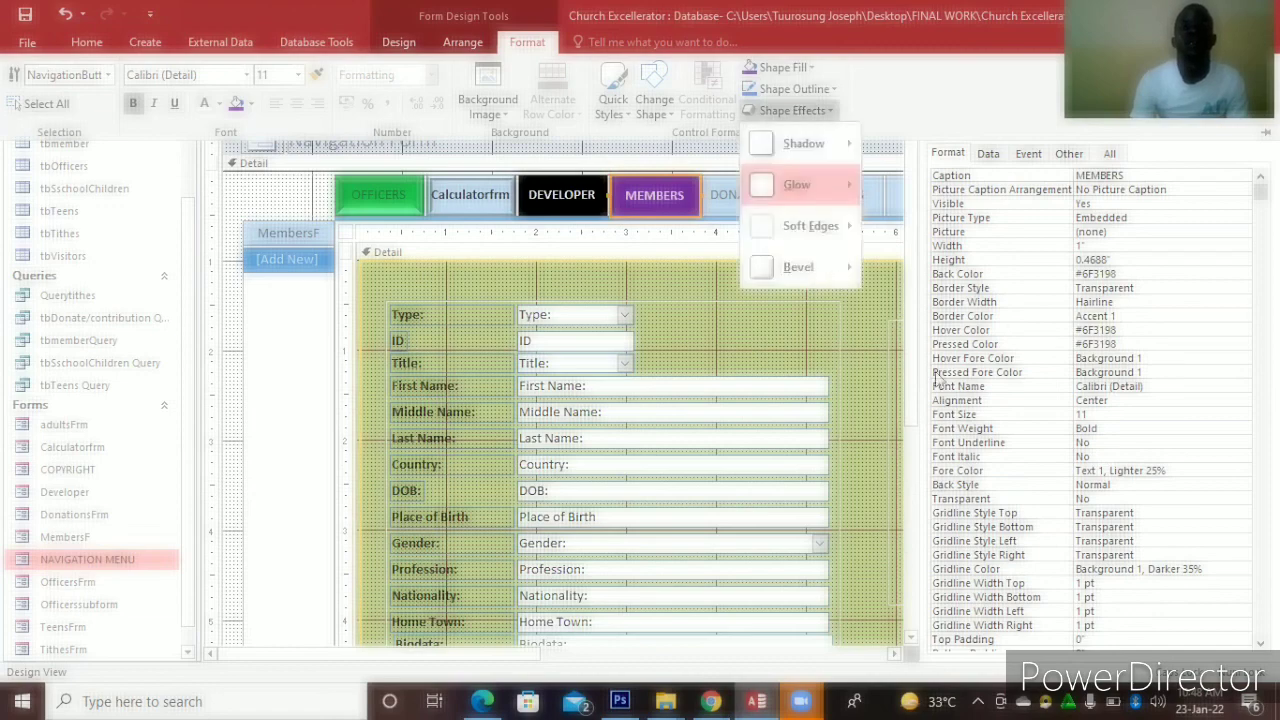
mouse_move(798, 267)
left_click(987, 420)
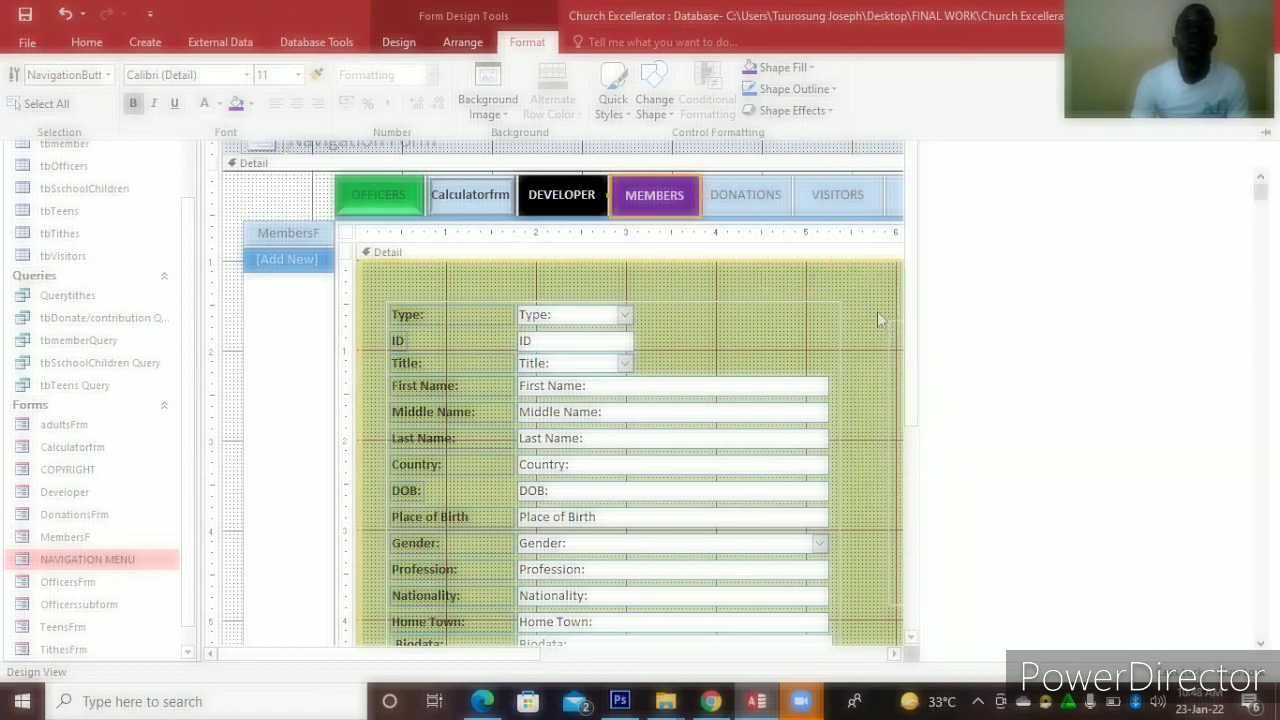
Fill the DONATIONS button dark orange, bold its caption and add a bevel effect
left_click(750, 195)
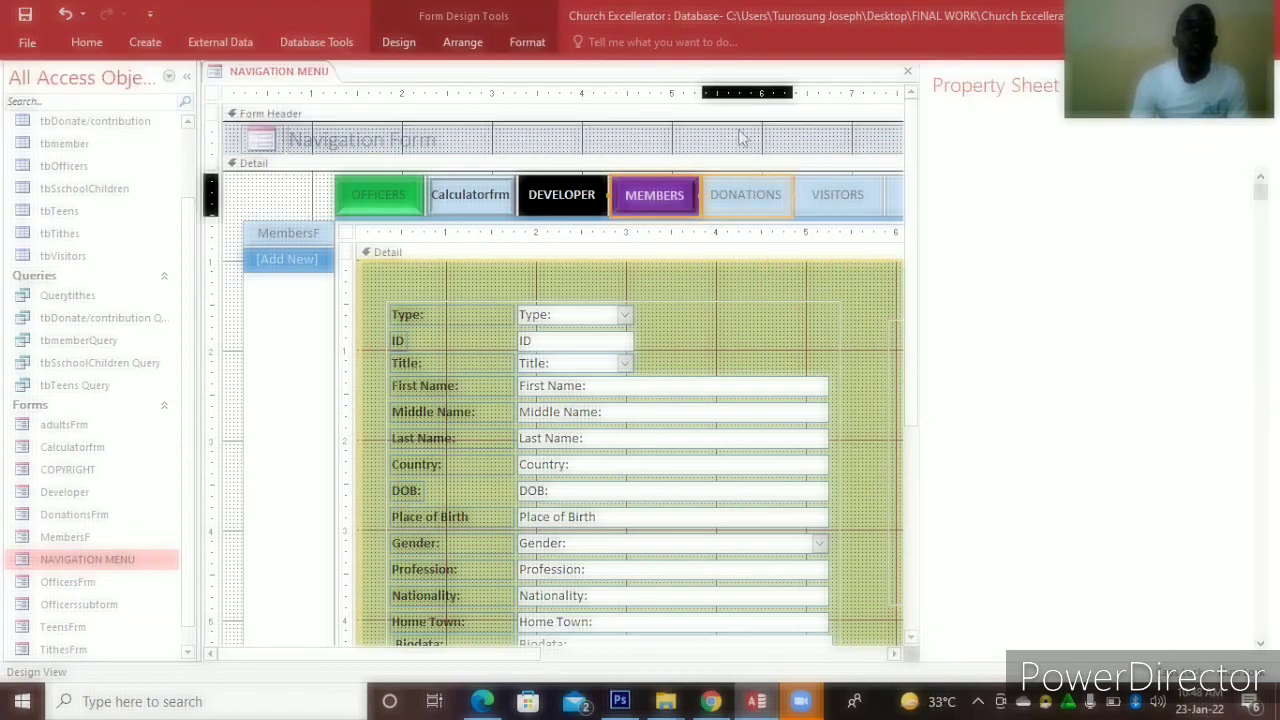
left_click(540, 40)
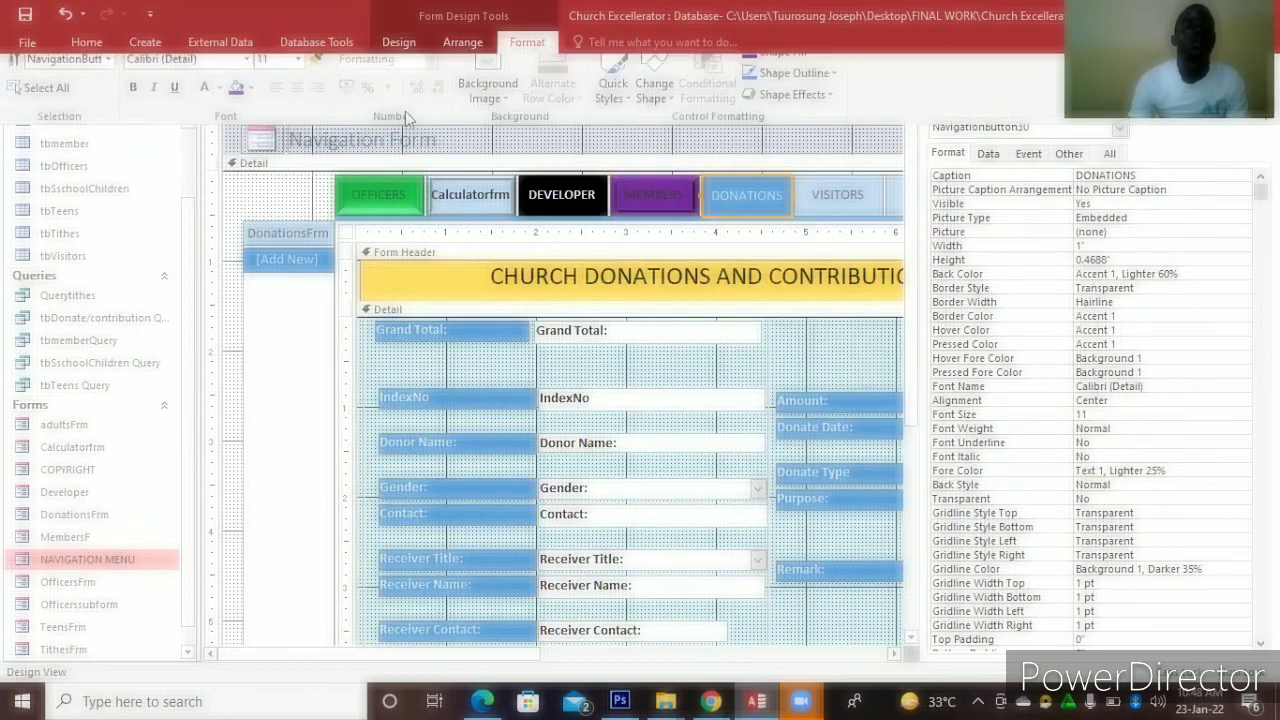
left_click(250, 104)
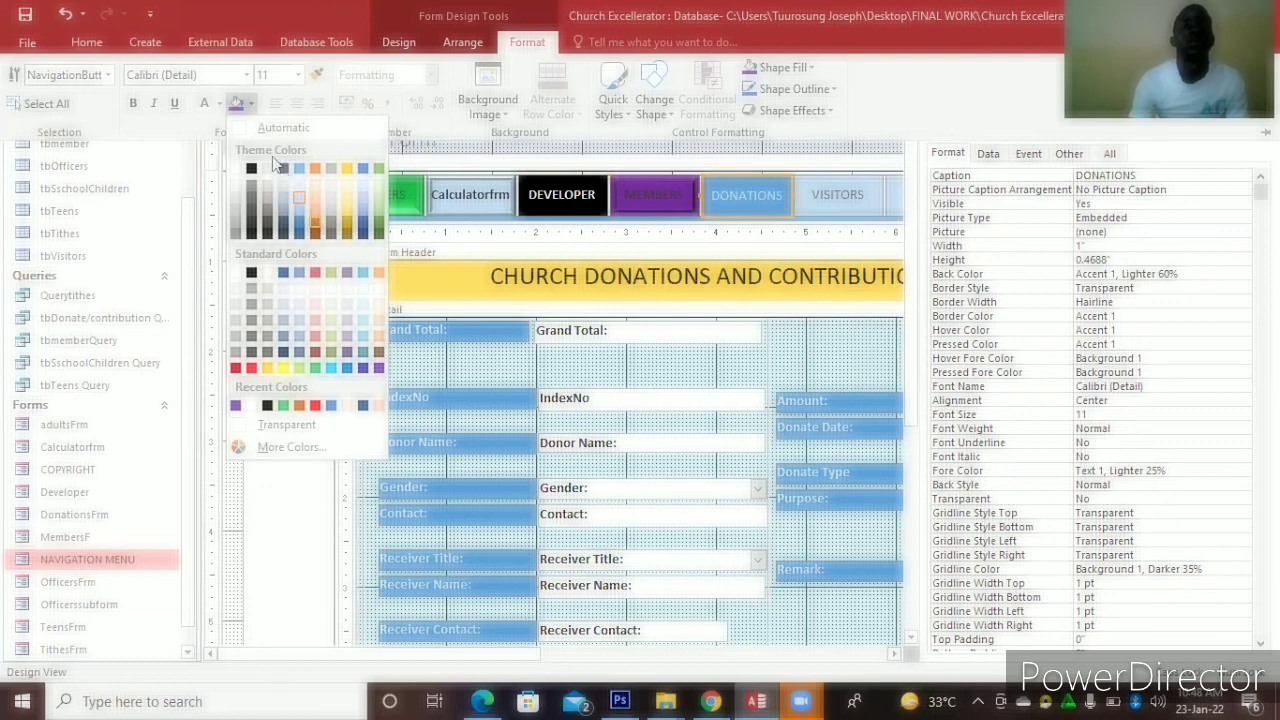
left_click(315, 222)
left_click(137, 104)
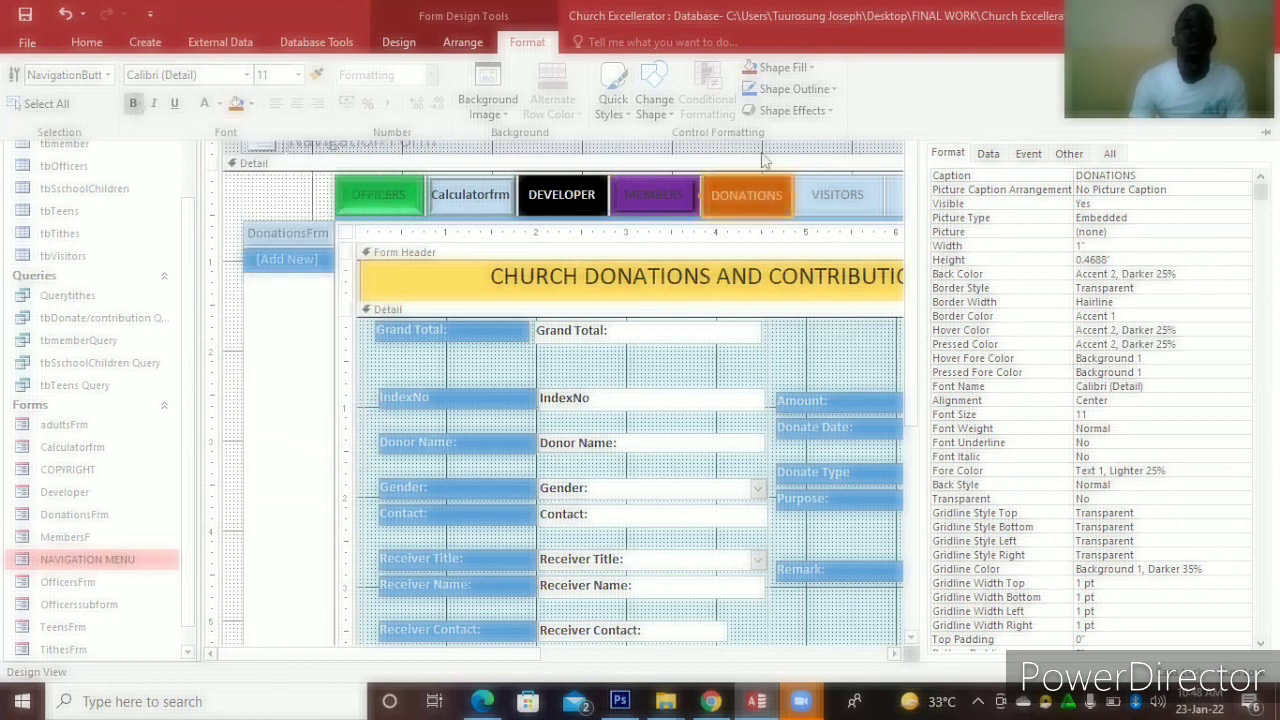
left_click(834, 110)
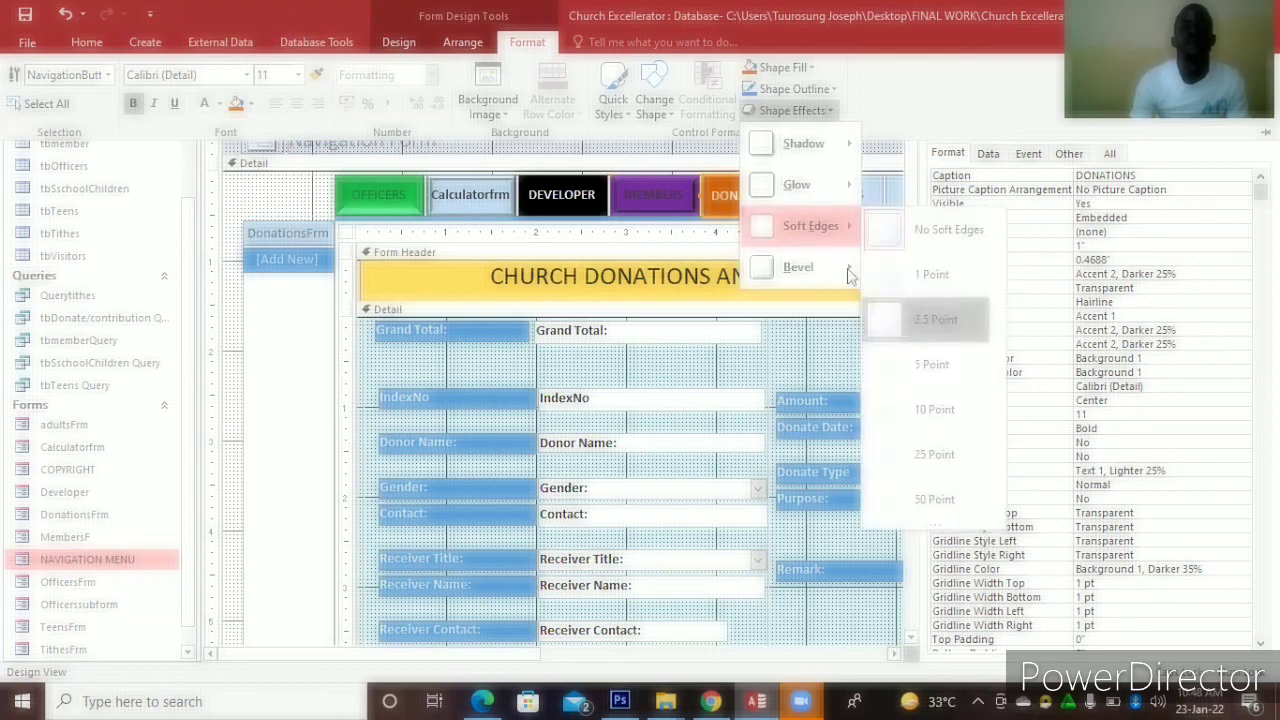
mouse_move(798, 267)
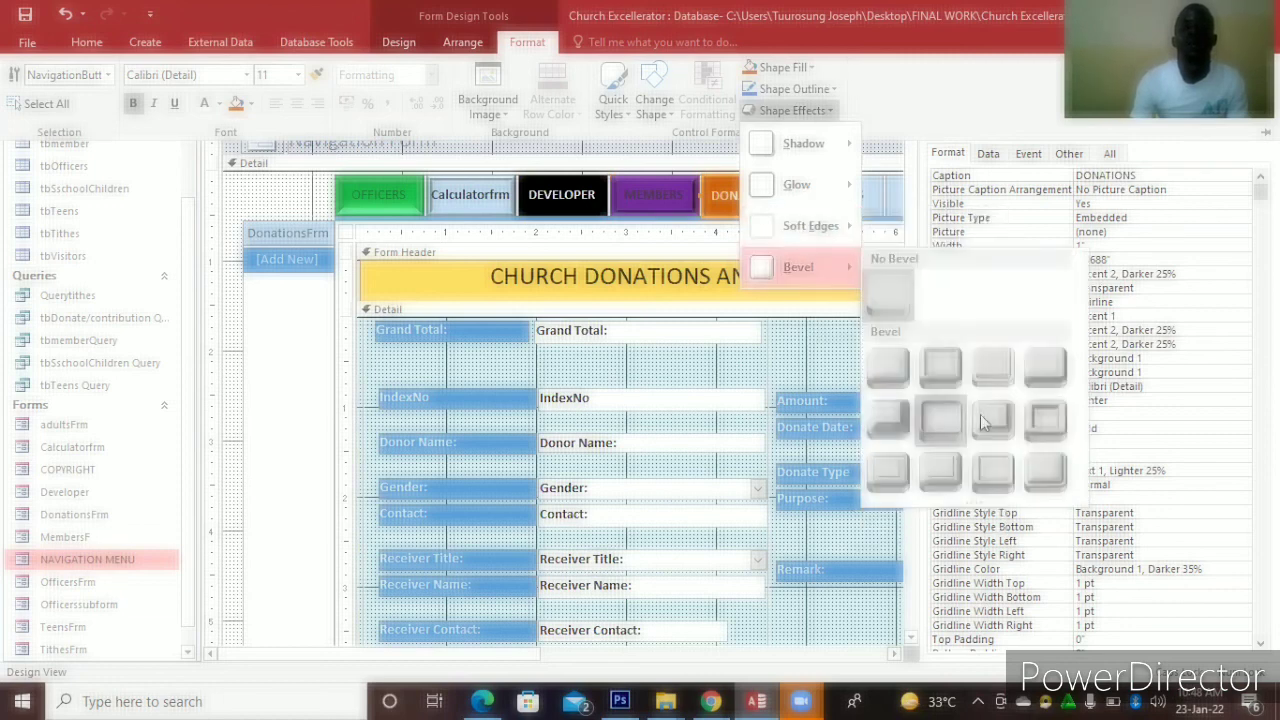
left_click(1035, 419)
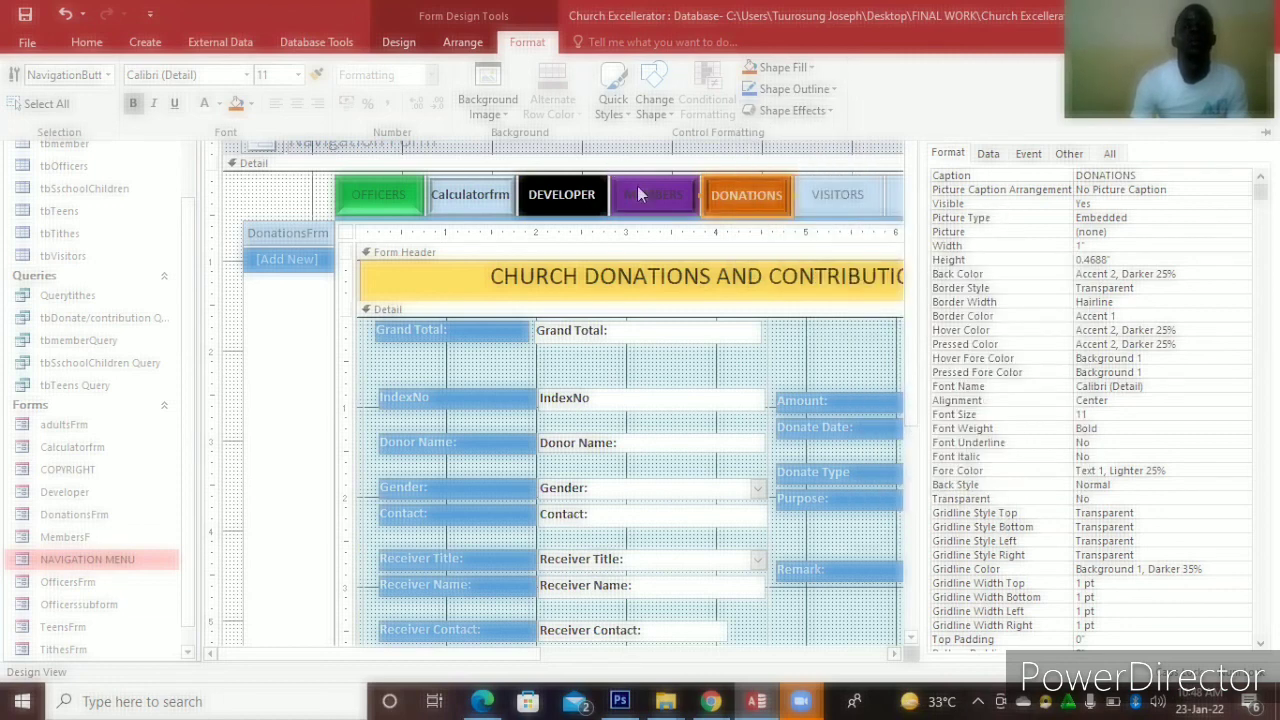
Change the MEMBERS caption text colour to white
left_click(637, 192)
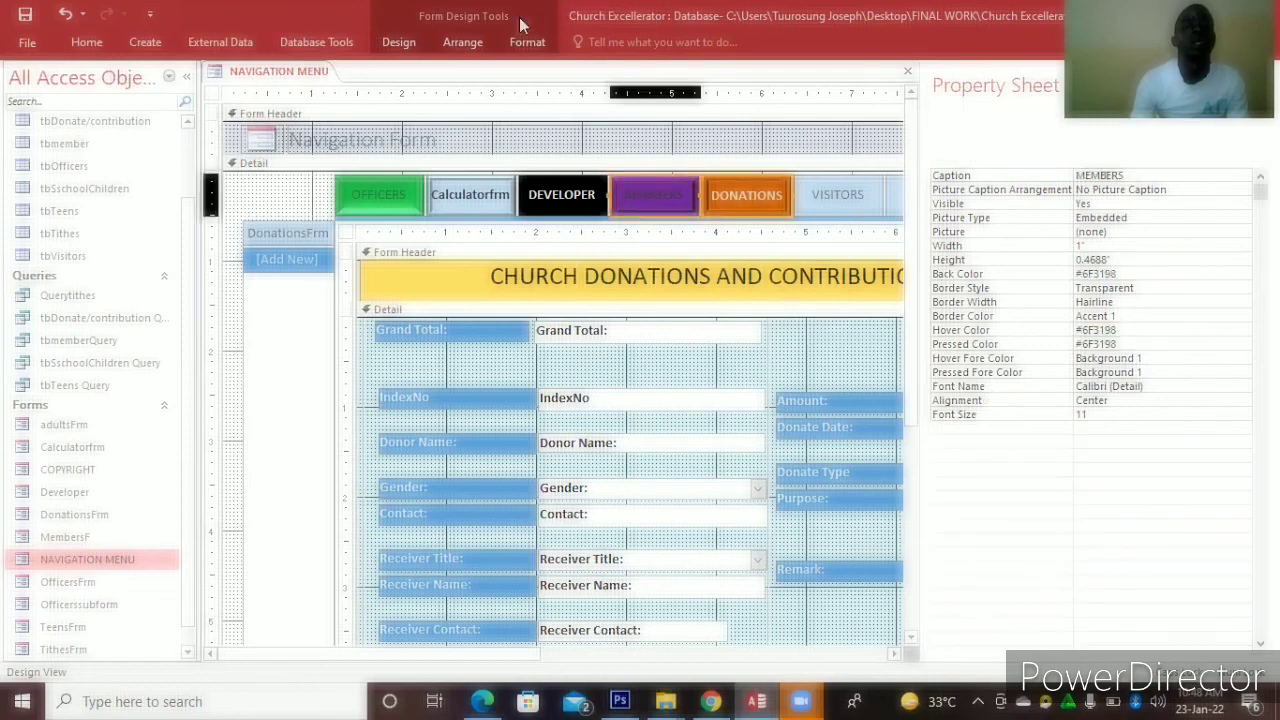
left_click(516, 32)
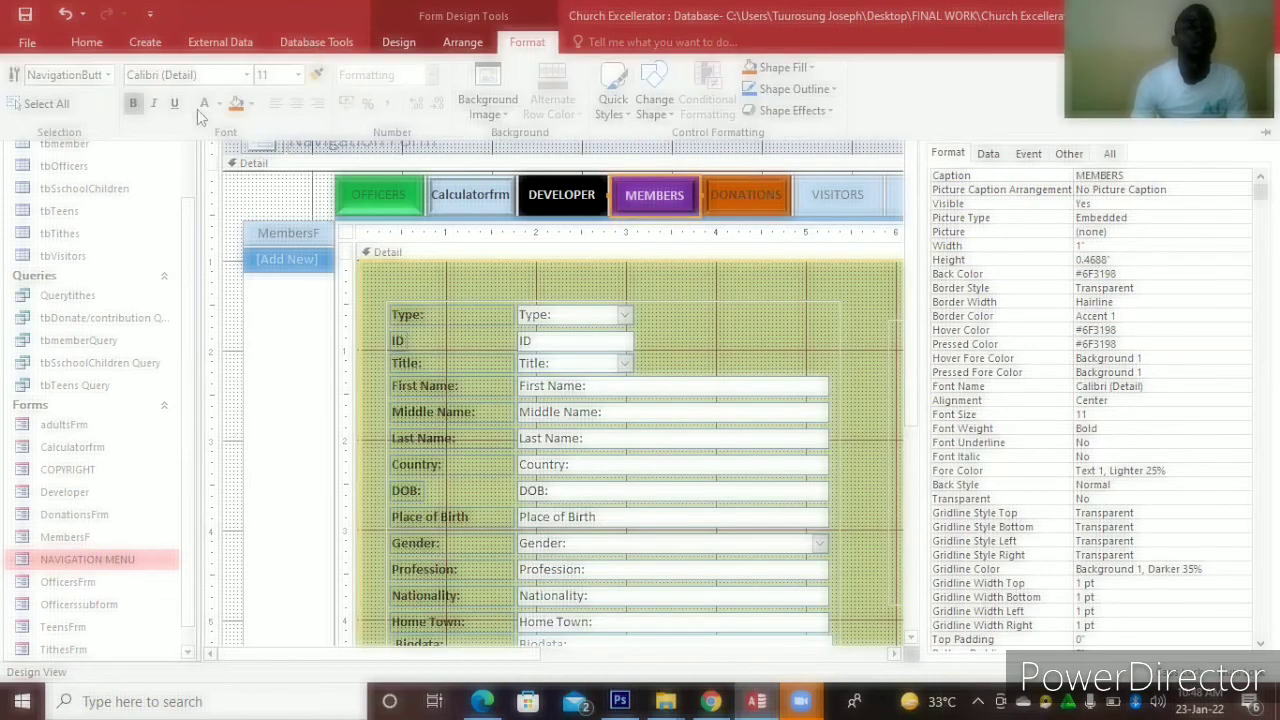
left_click(201, 108)
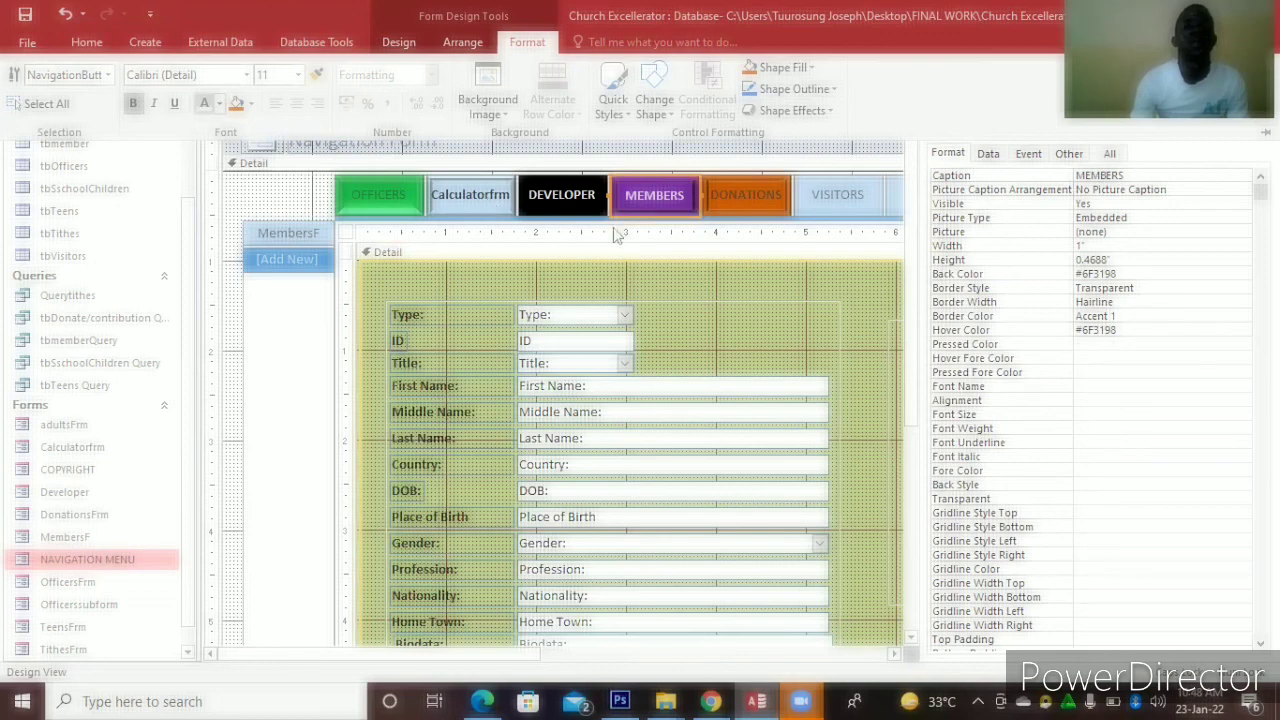
left_click(817, 203)
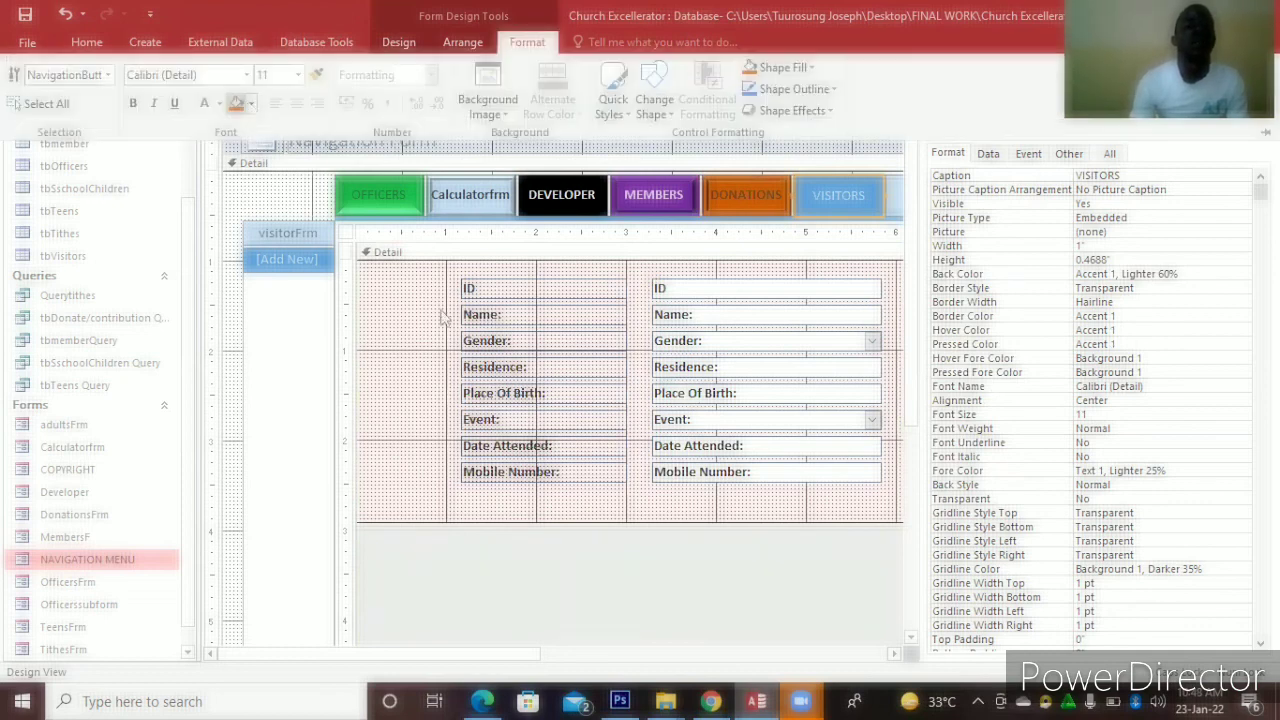
Give the VISITORS tab a light orange fill, red caption and bevel effect, then select the TITHES tab
left_click(251, 103)
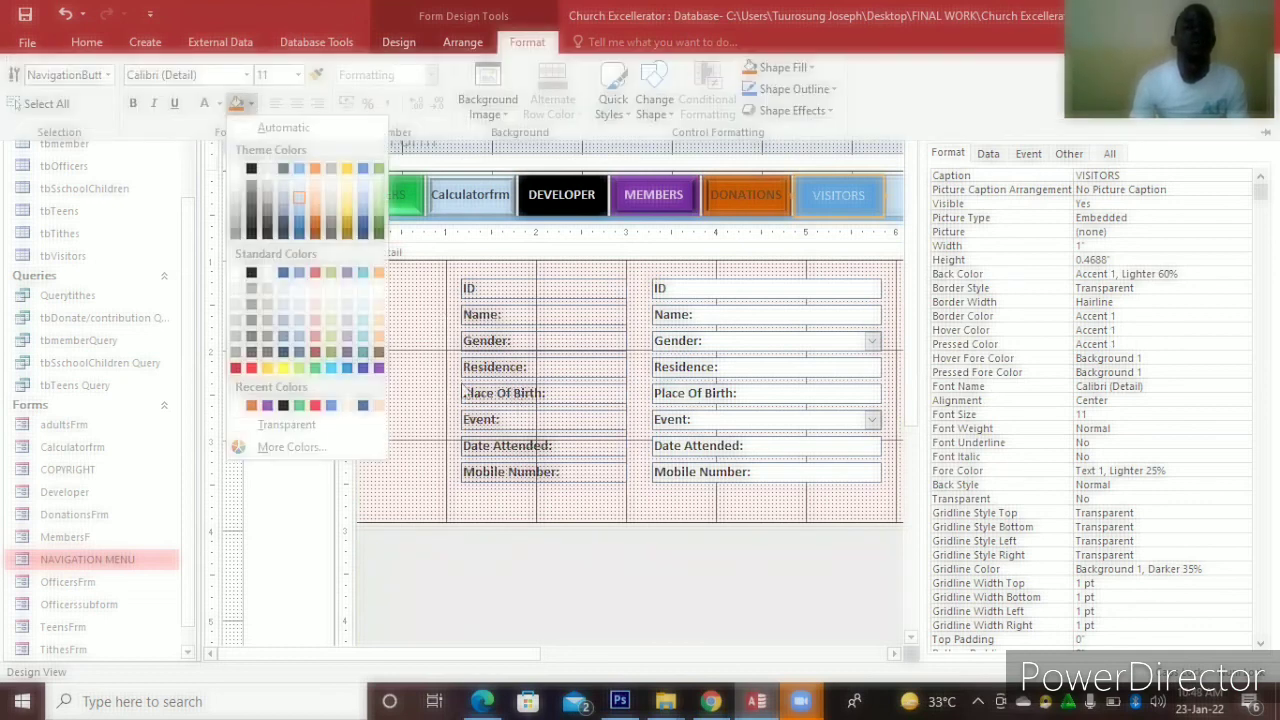
left_click(379, 350)
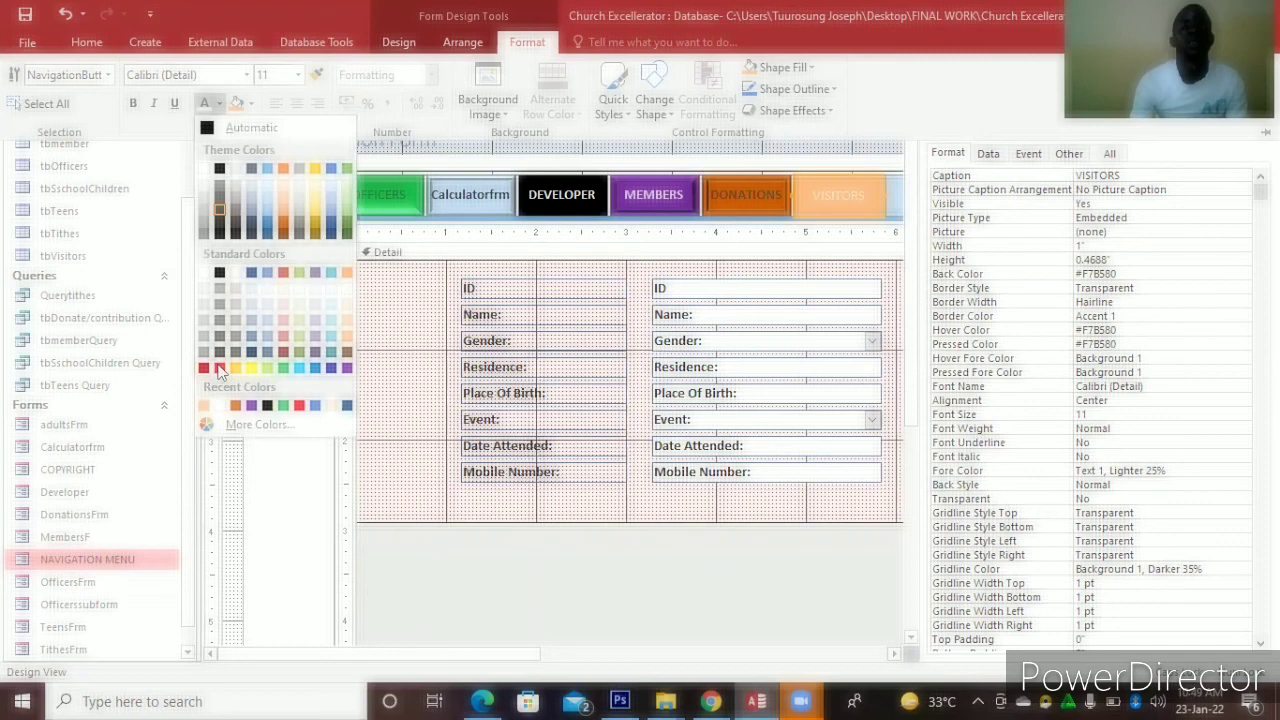
left_click(220, 368)
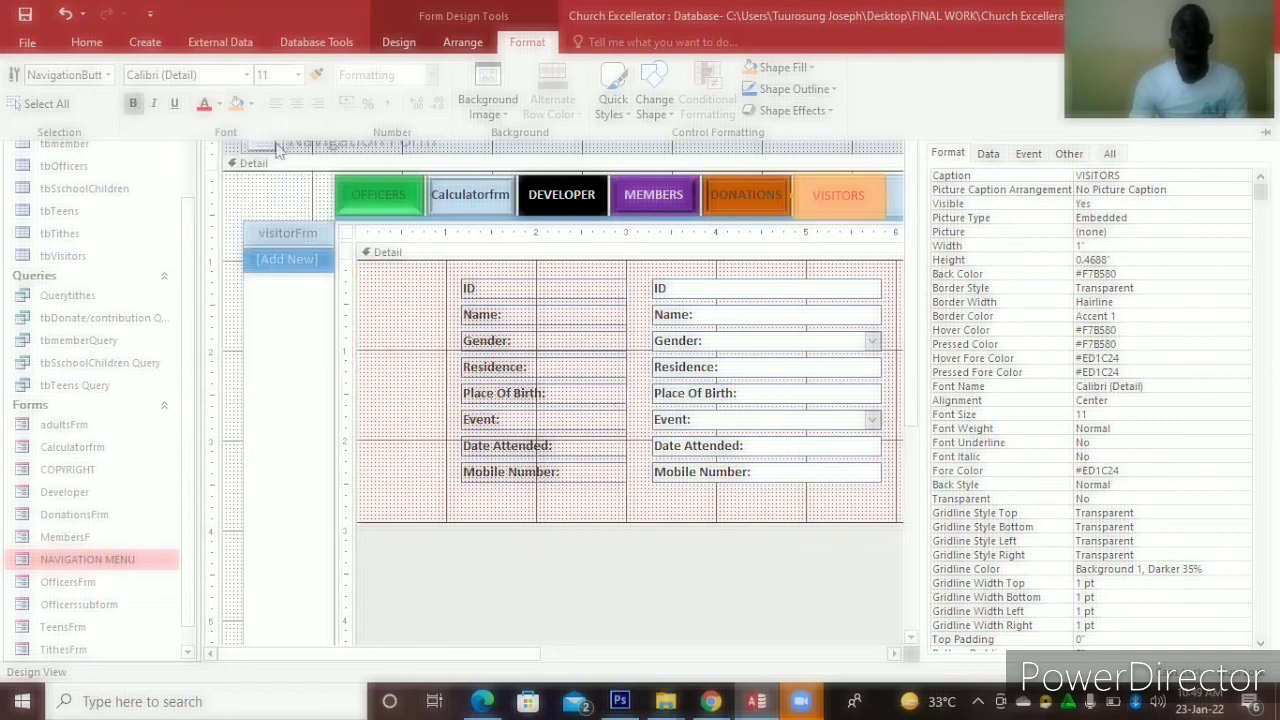
left_click(829, 111)
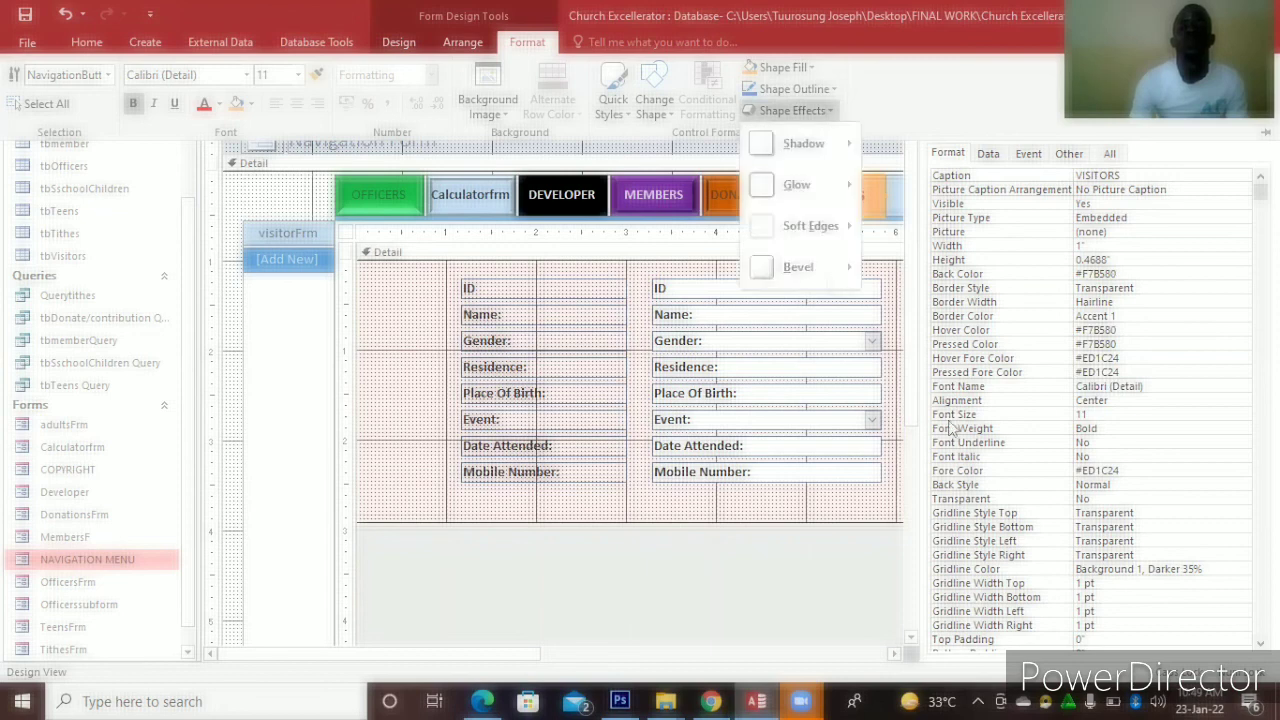
mouse_move(834, 274)
left_click(987, 475)
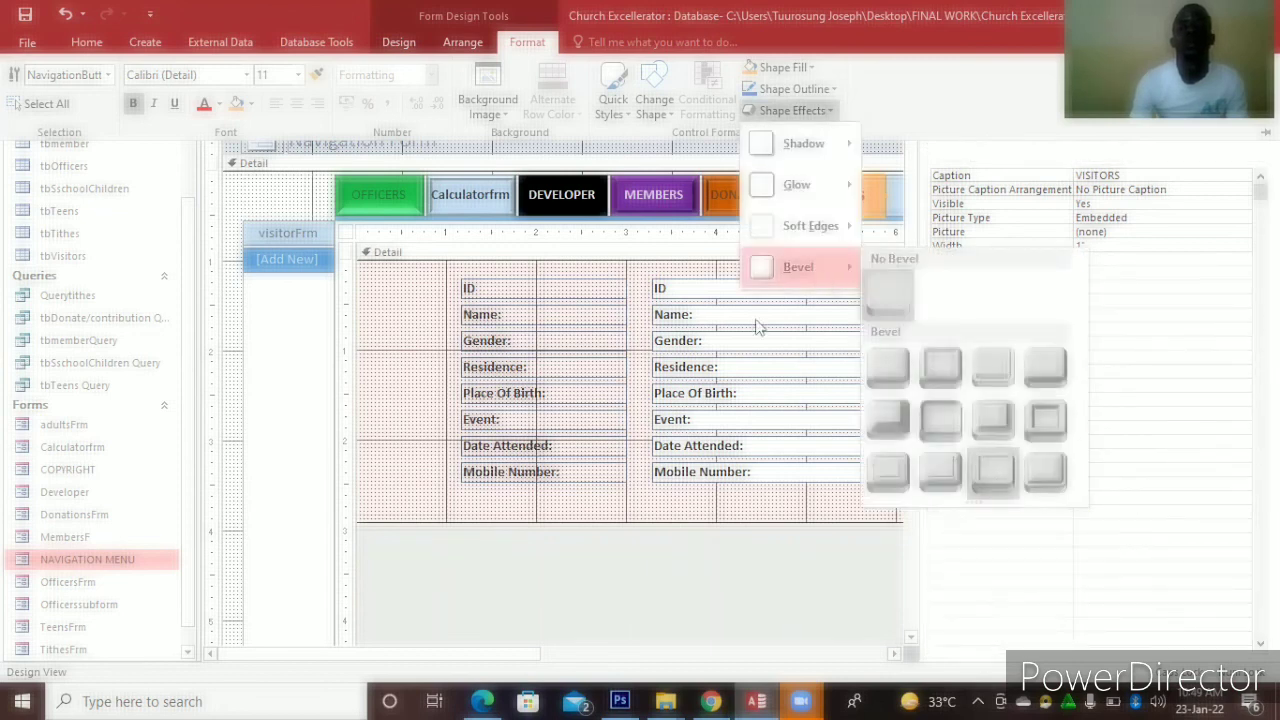
left_click_drag(493, 649, 613, 646)
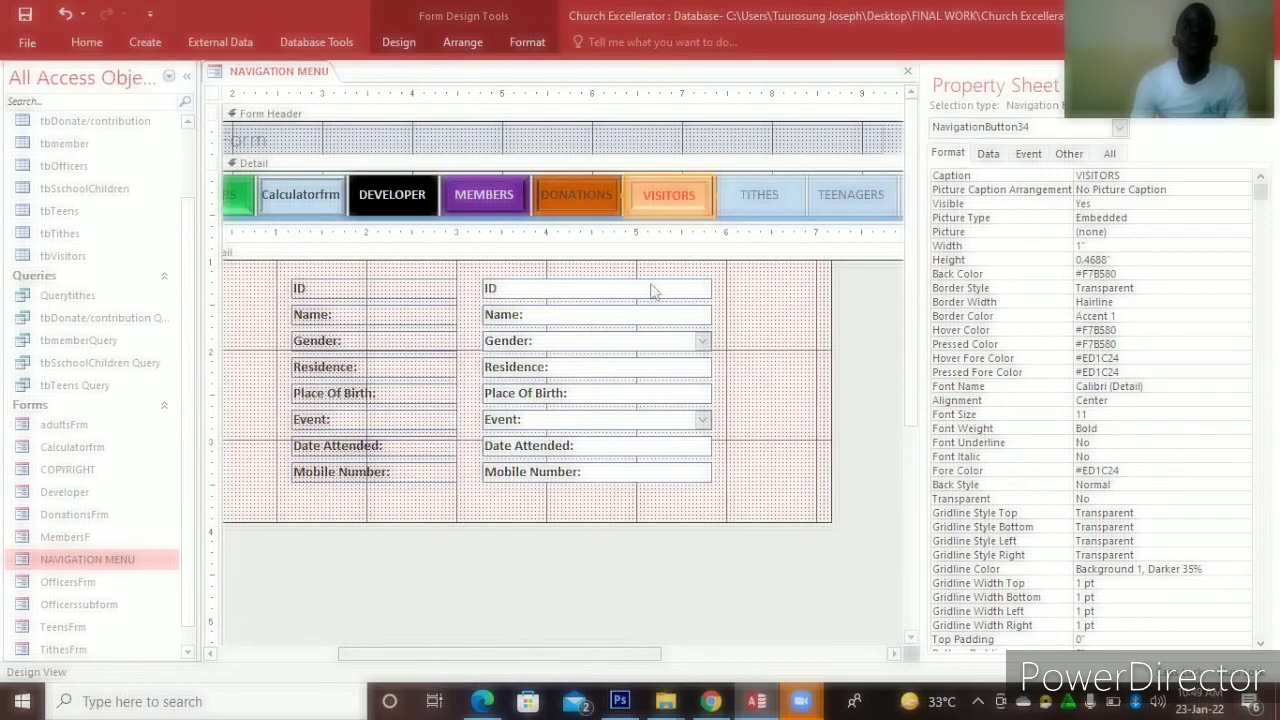
left_click(667, 195)
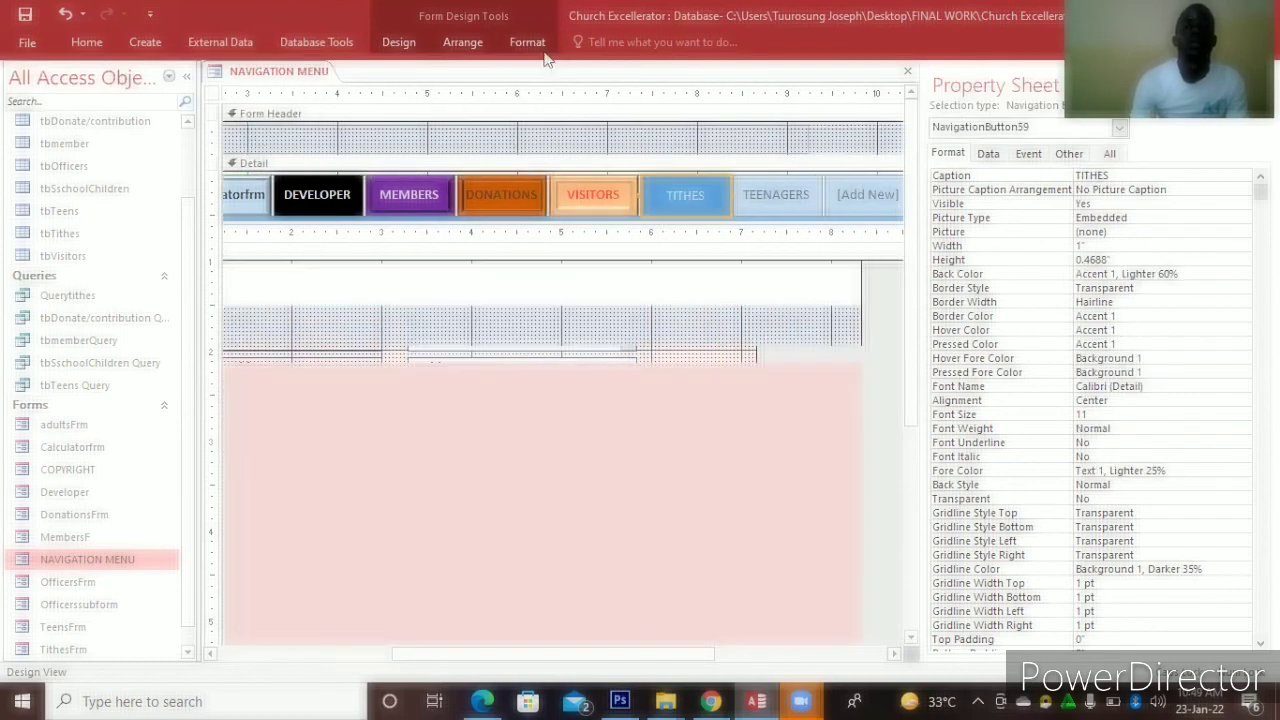
Fill the TITHES tab button with dark green
left_click(536, 41)
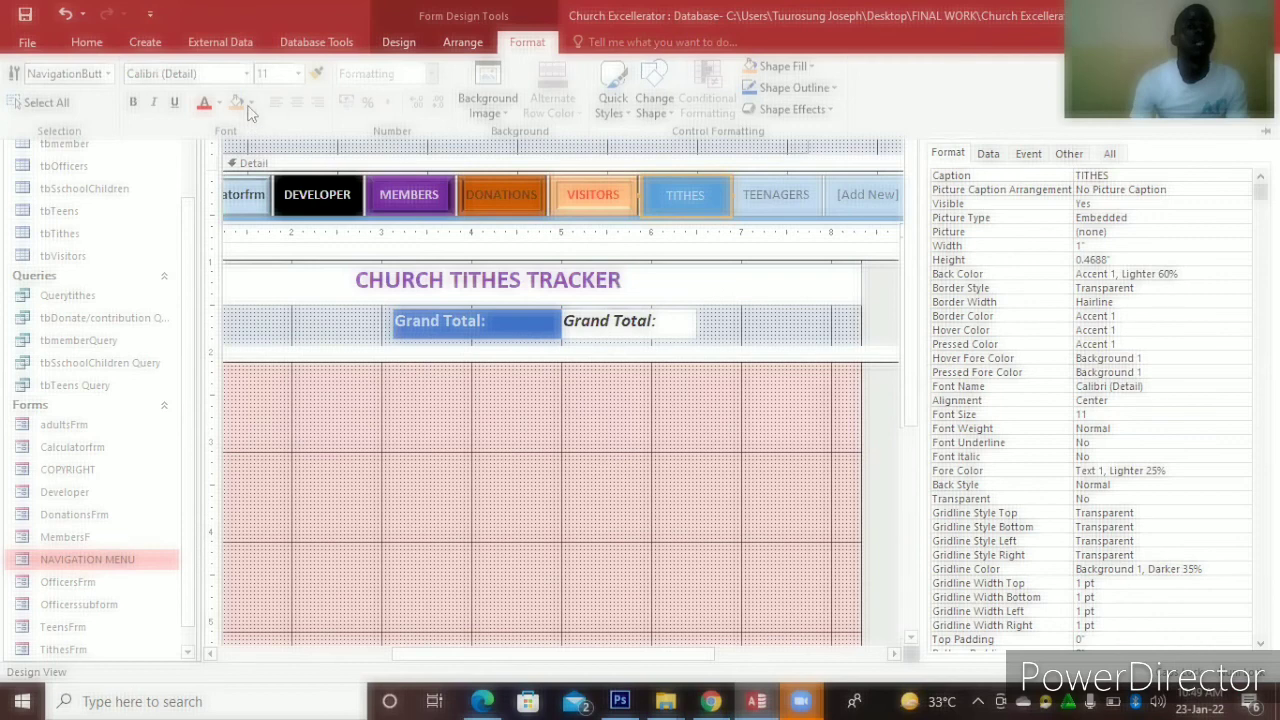
left_click(248, 104)
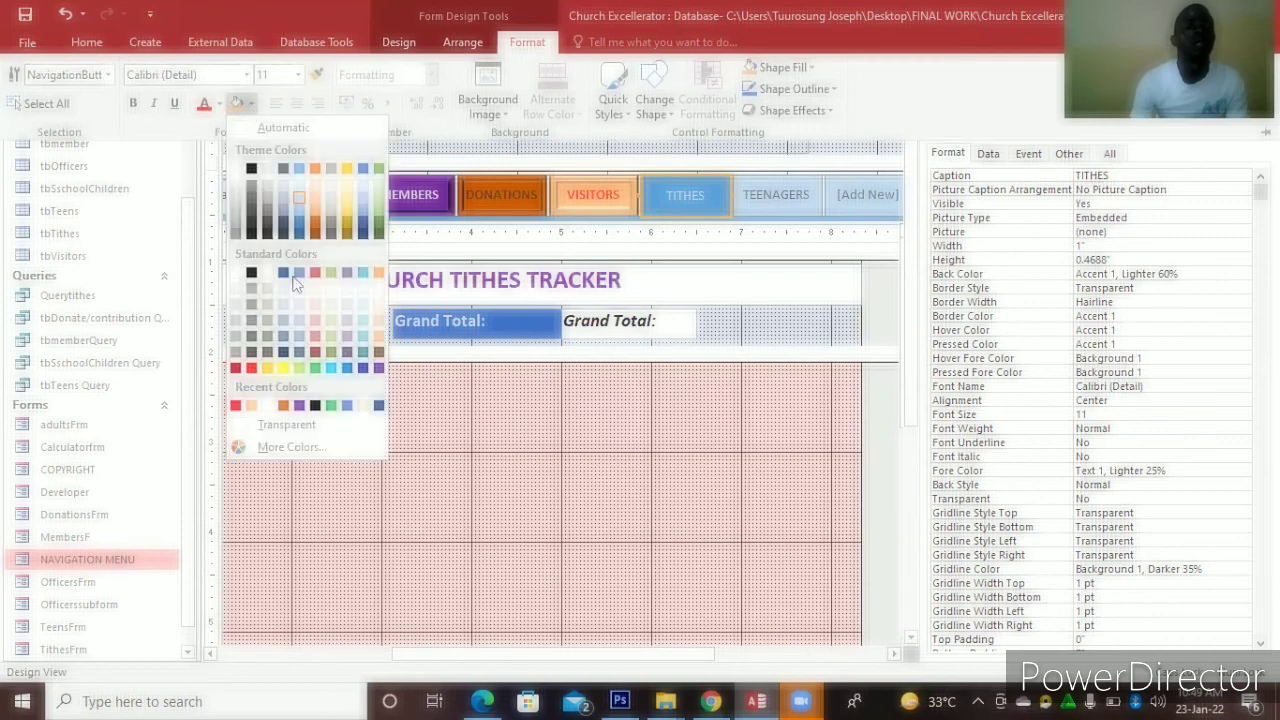
left_click(379, 226)
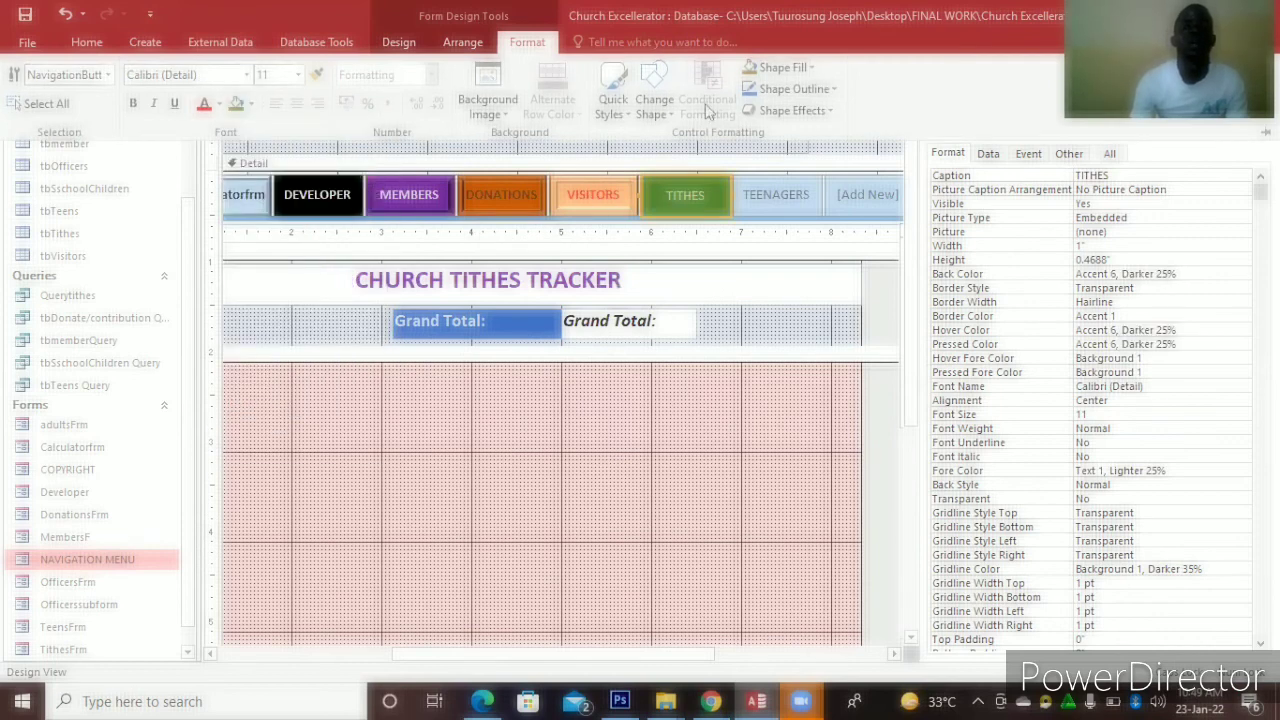
left_click(829, 110)
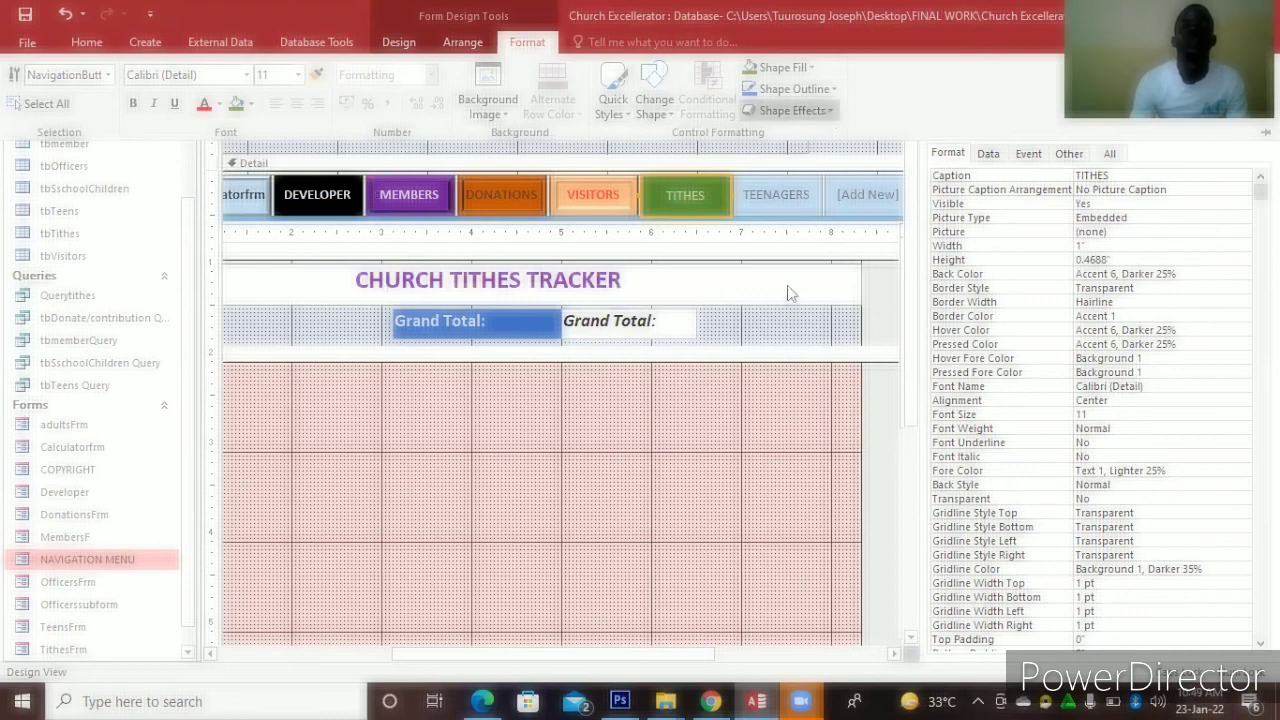
mouse_move(808, 281)
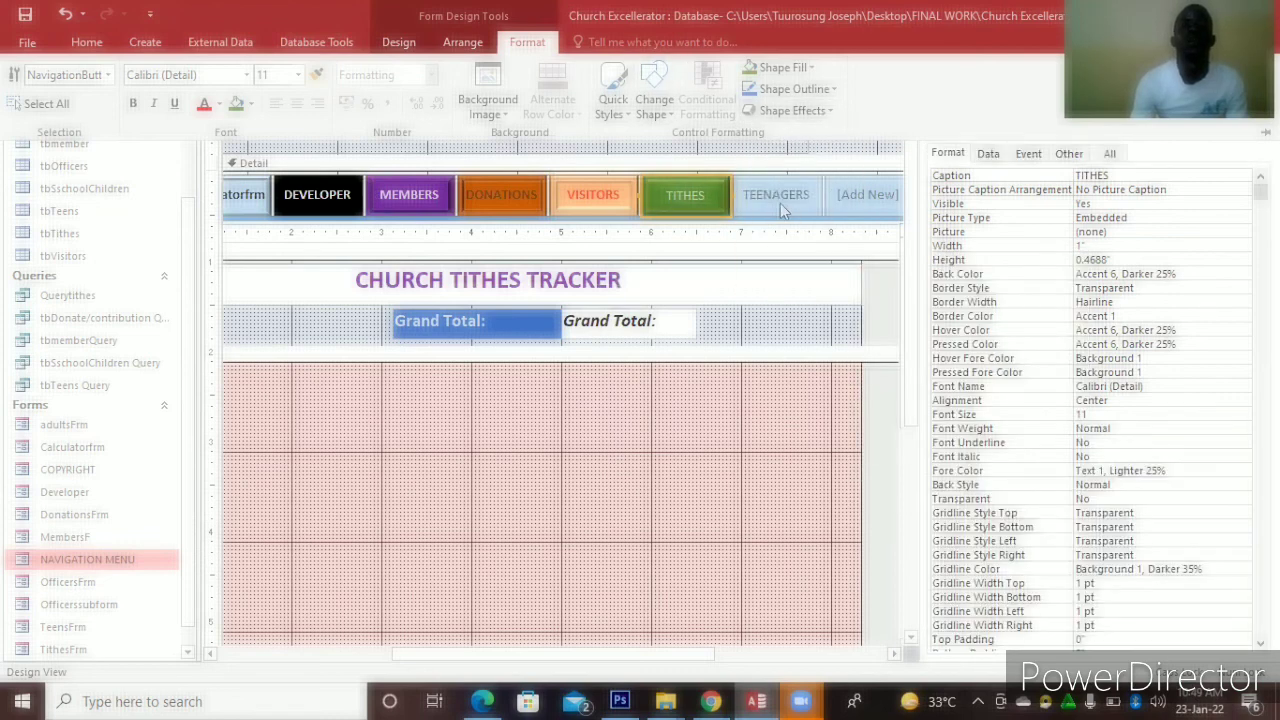
left_click(780, 204)
Give TEENAGERS an orange background with bold text, then reopen NAVIGATION MENU in Form View
left_click(780, 201)
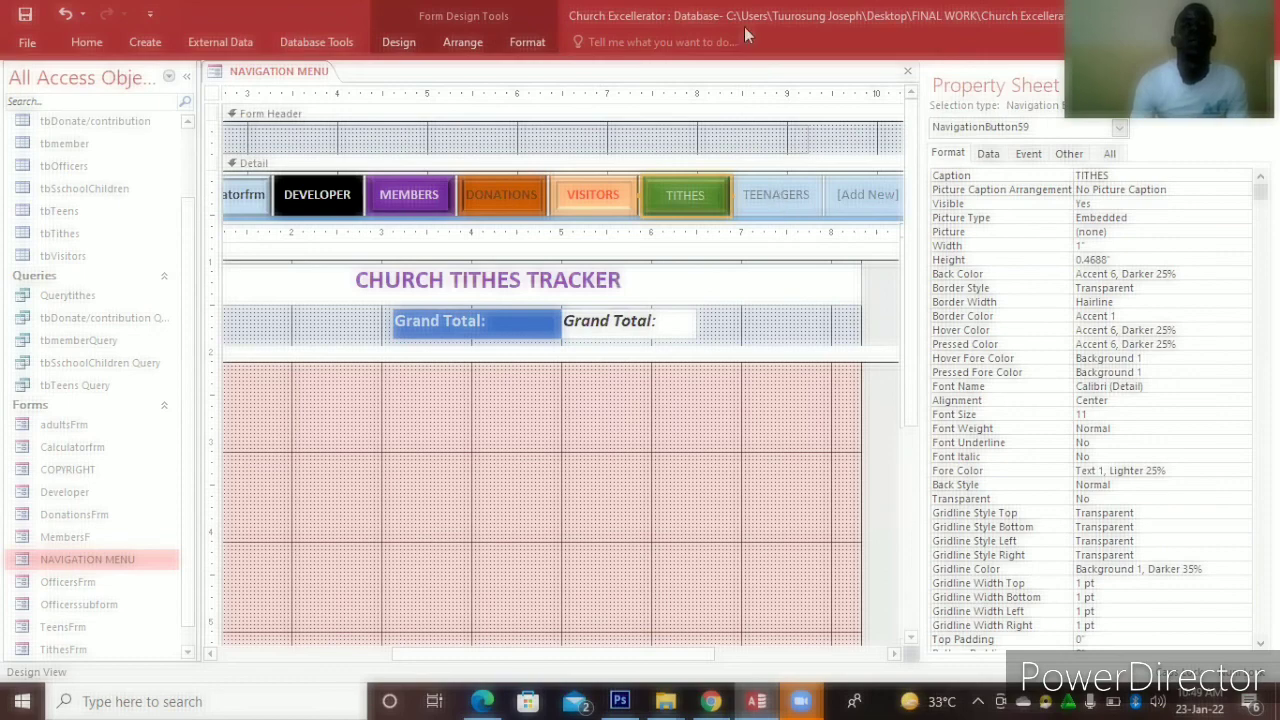
left_click(528, 42)
left_click(251, 104)
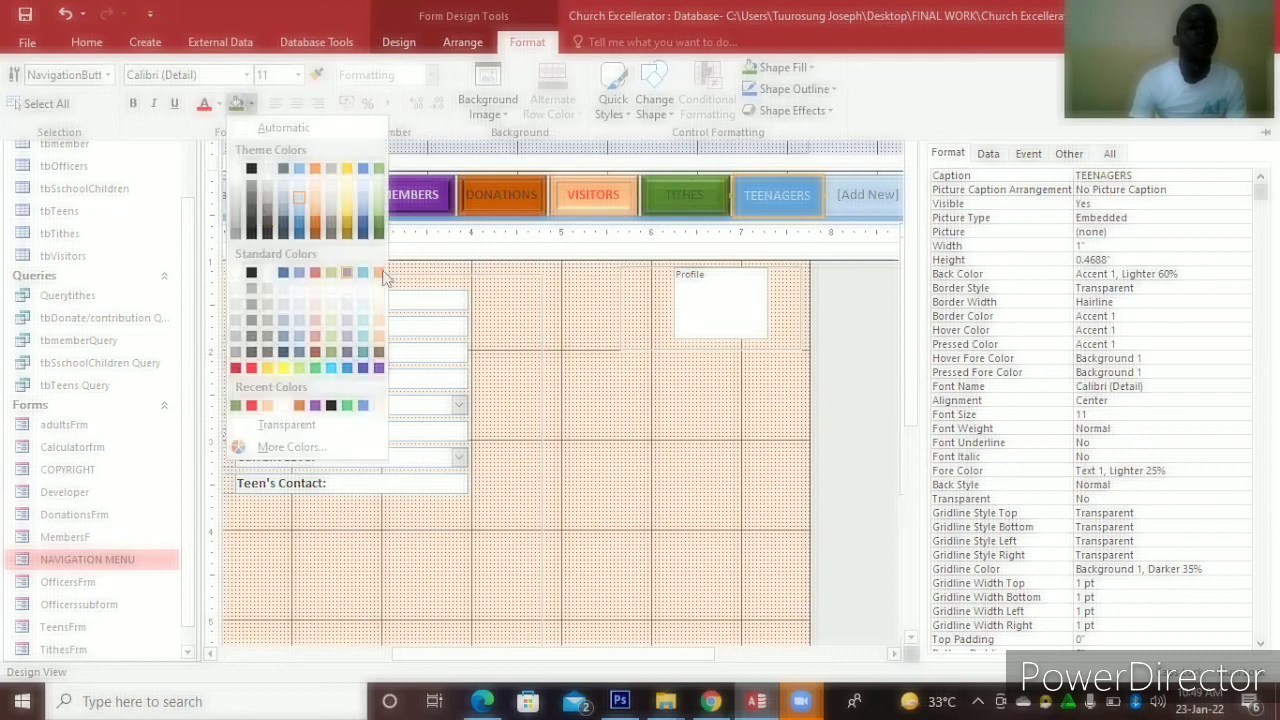
left_click(381, 274)
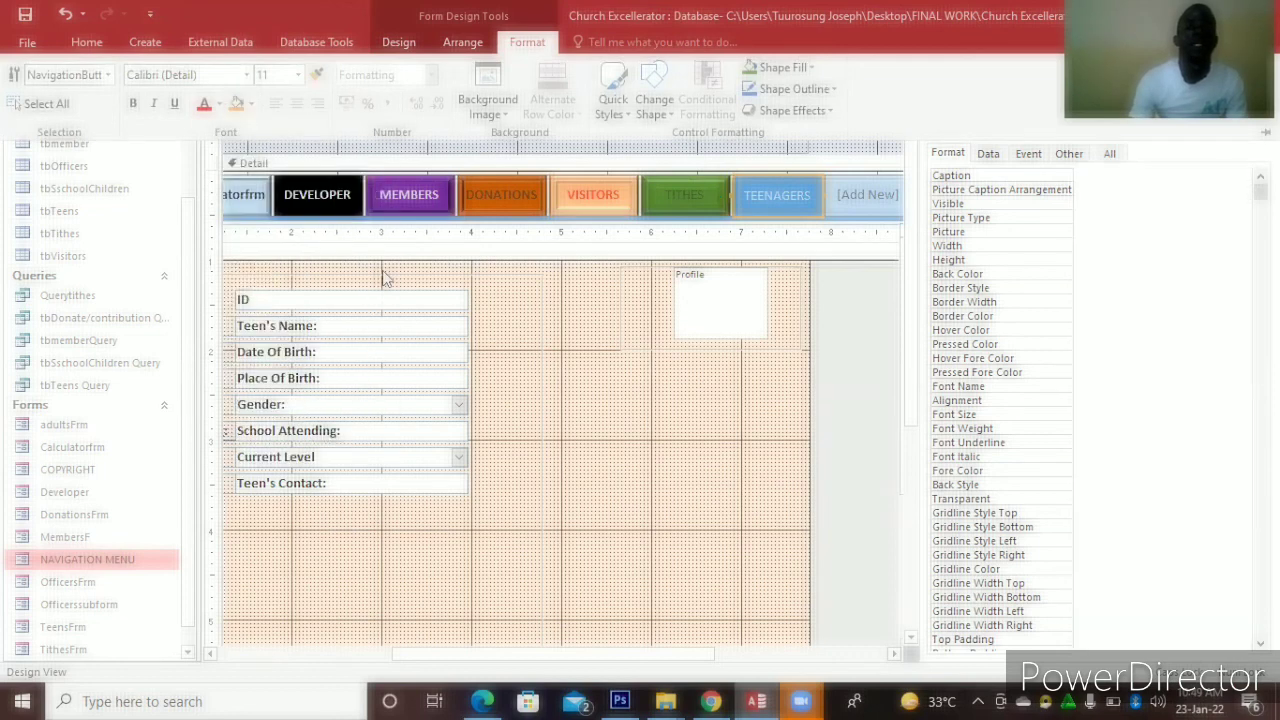
left_click(134, 105)
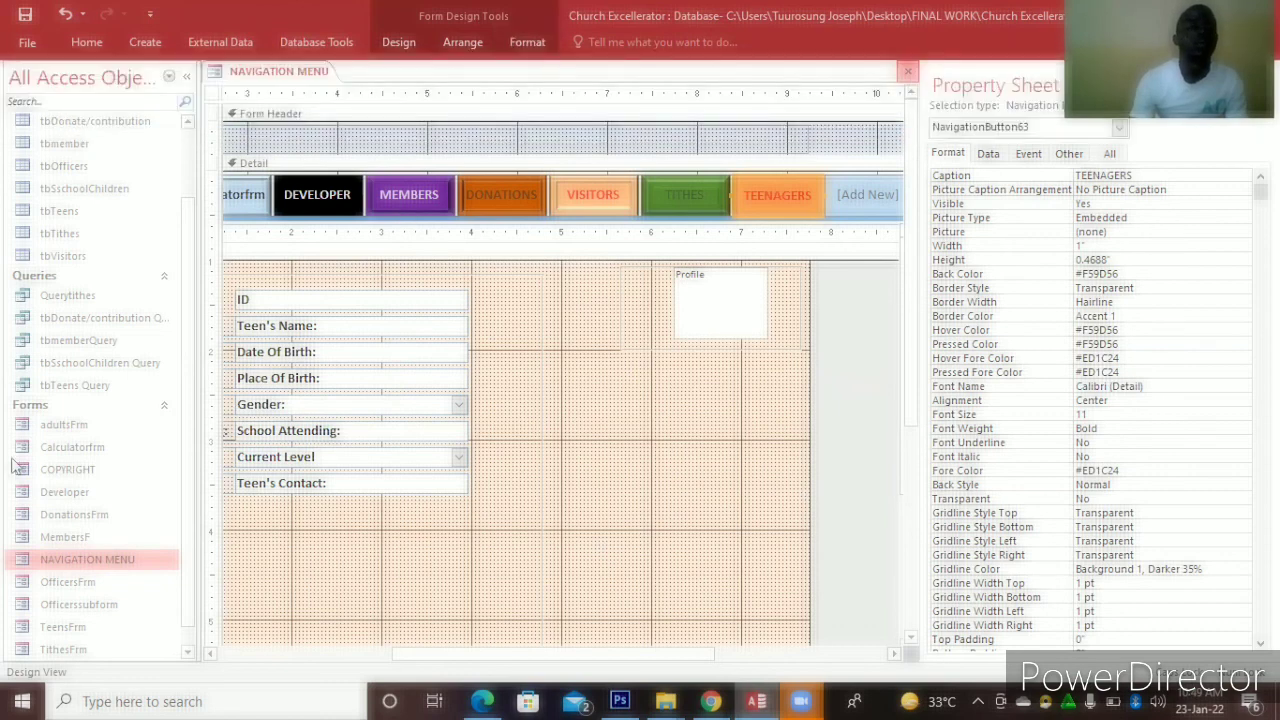
key("ctrl+w")
double_click(85, 559)
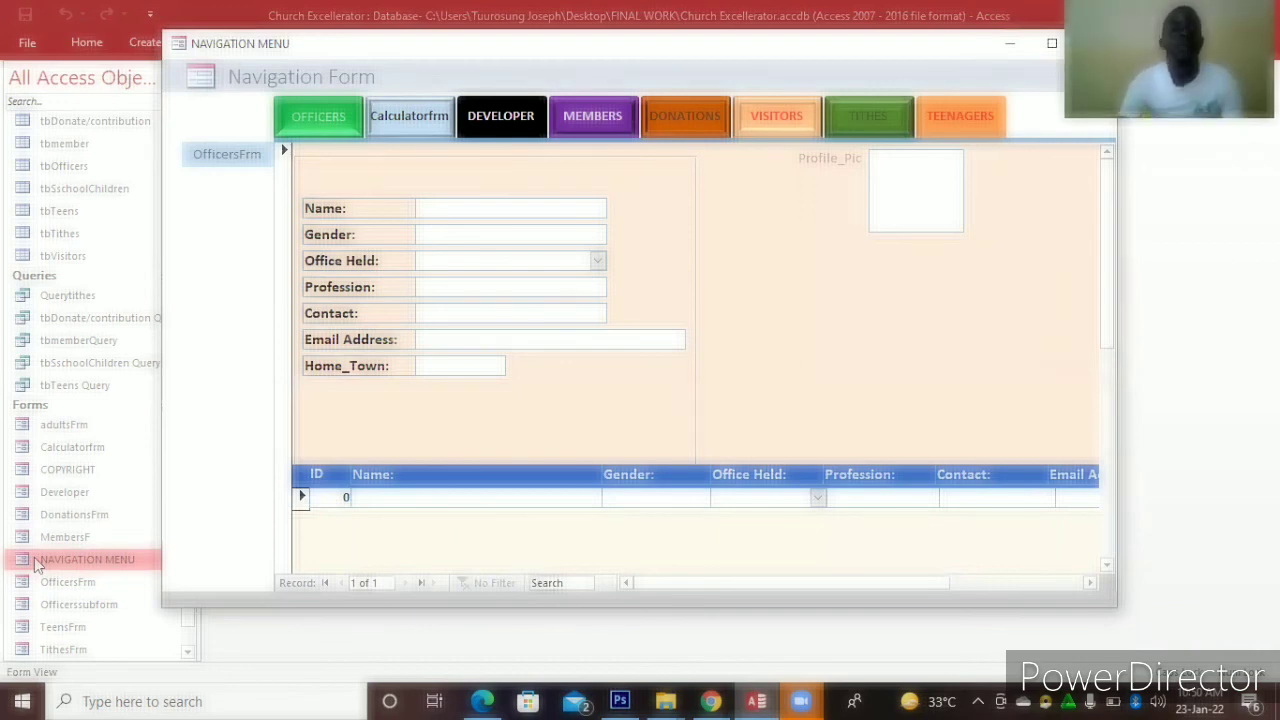
left_click(320, 120)
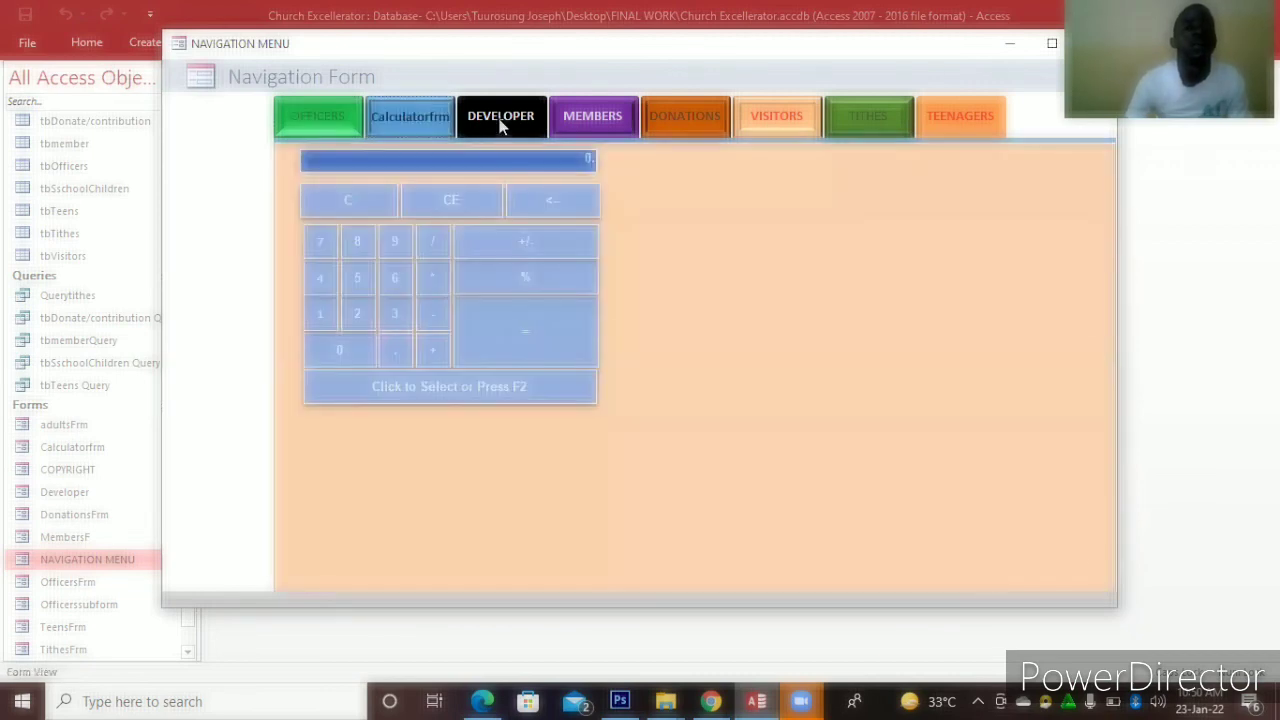
left_click(501, 121)
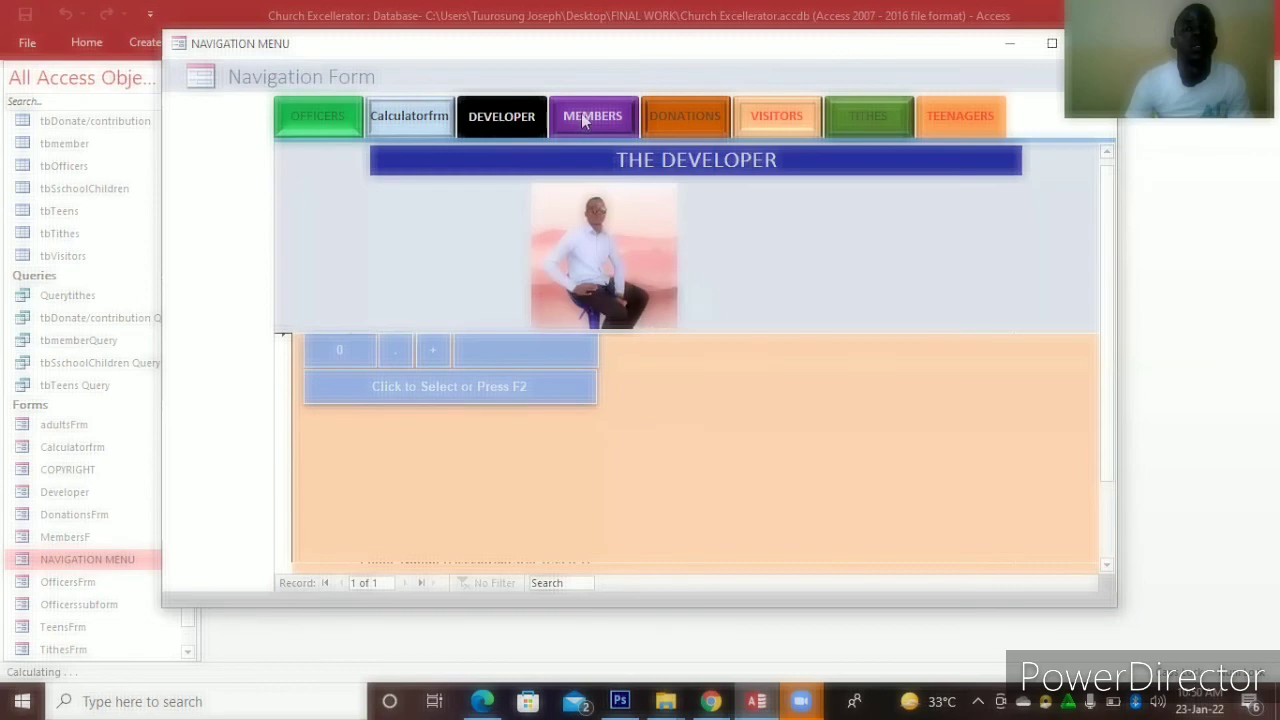
left_click(585, 118)
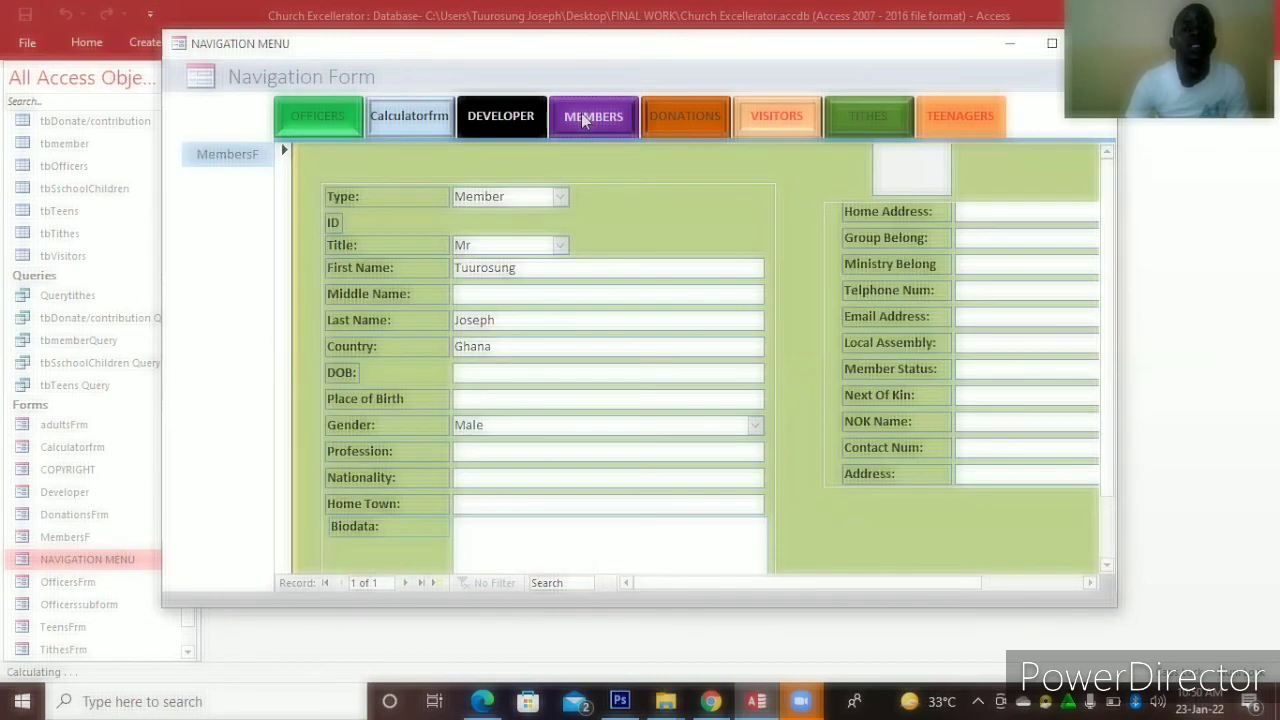
left_click(776, 118)
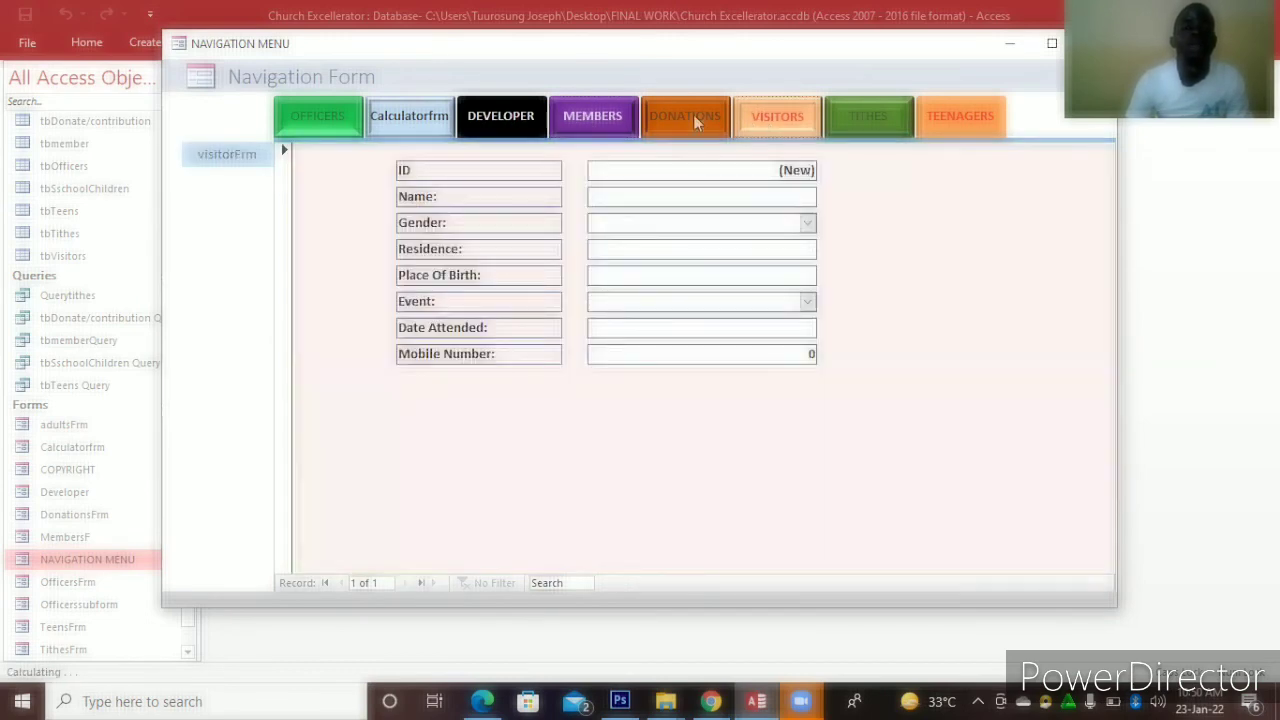
left_click(693, 116)
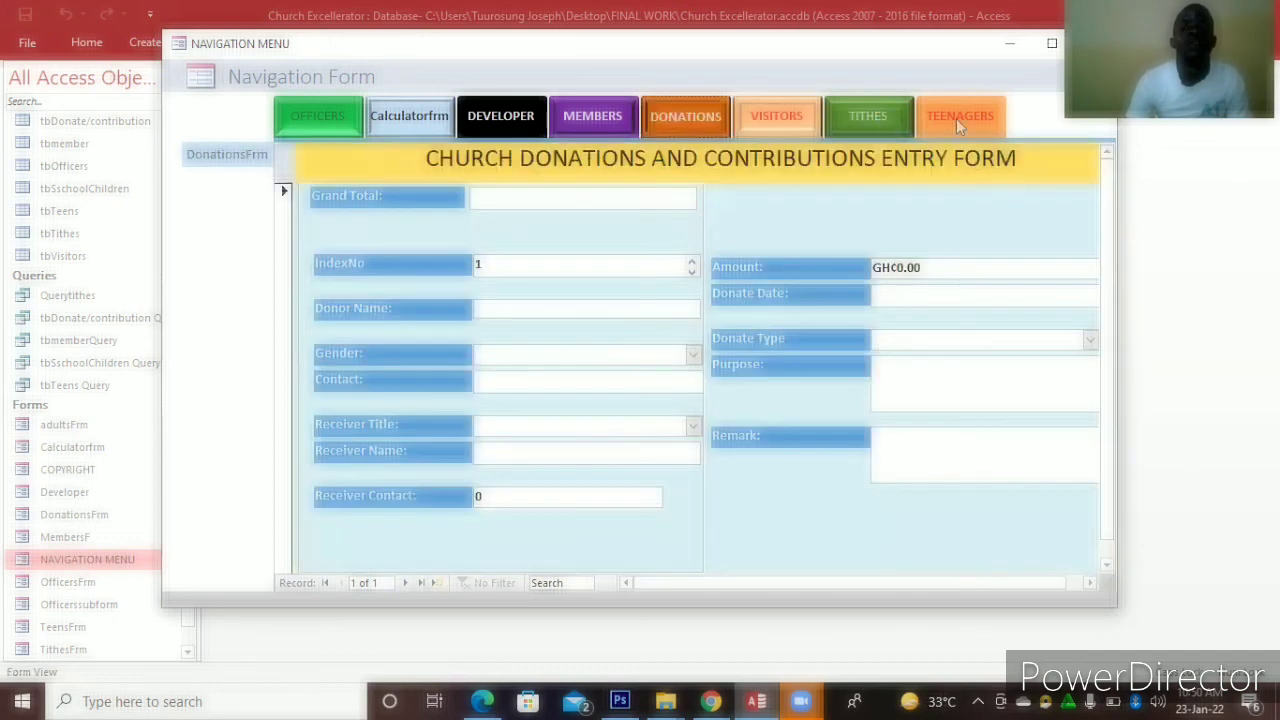
left_click(956, 117)
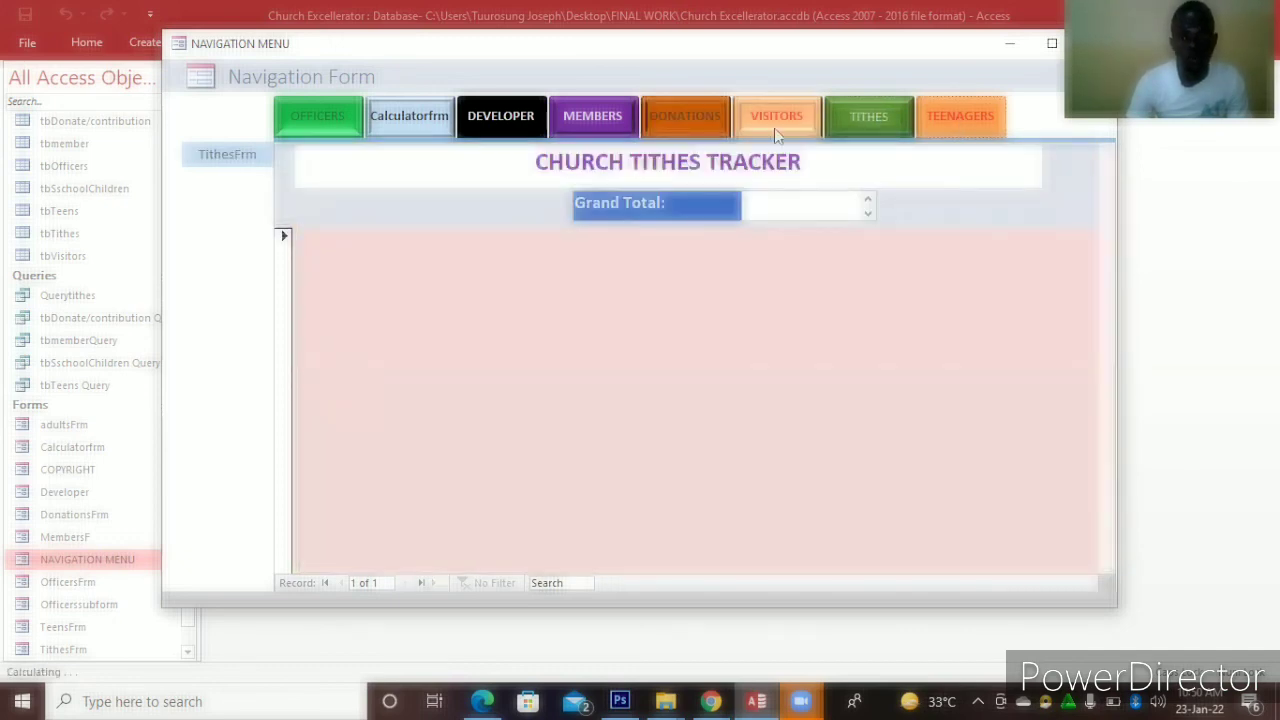
left_click(777, 120)
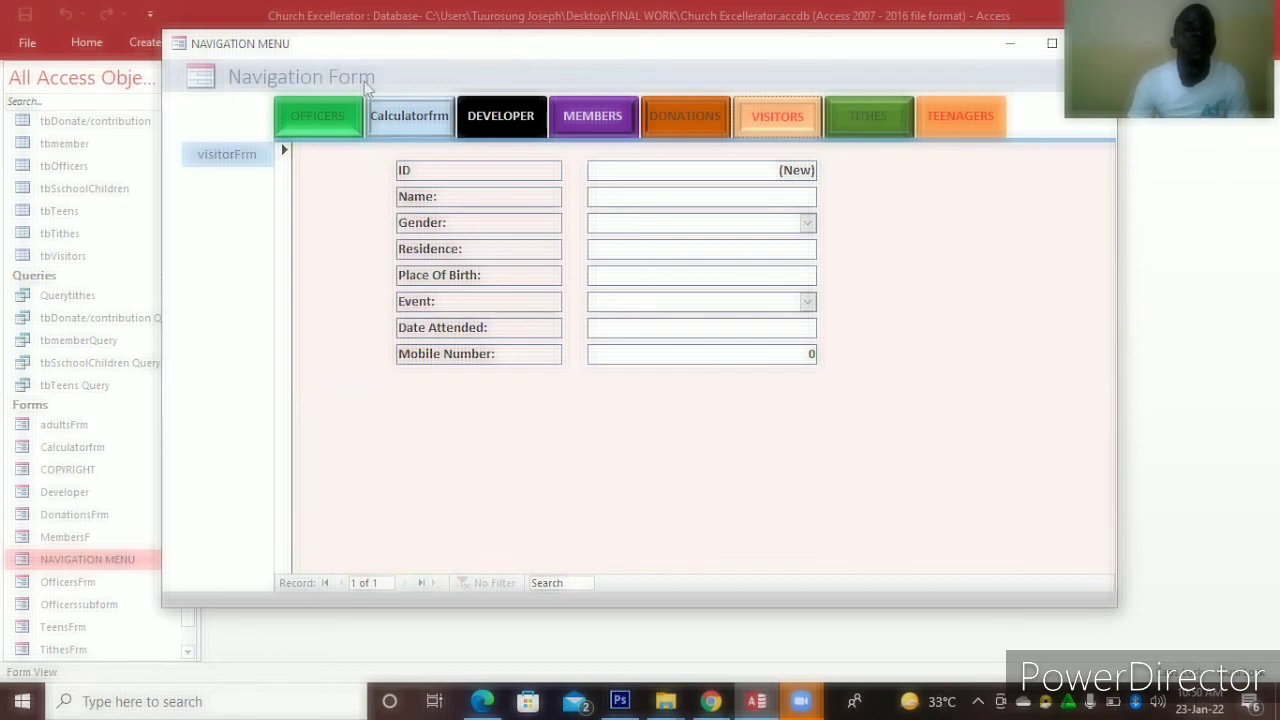
left_click_drag(534, 57, 497, 34)
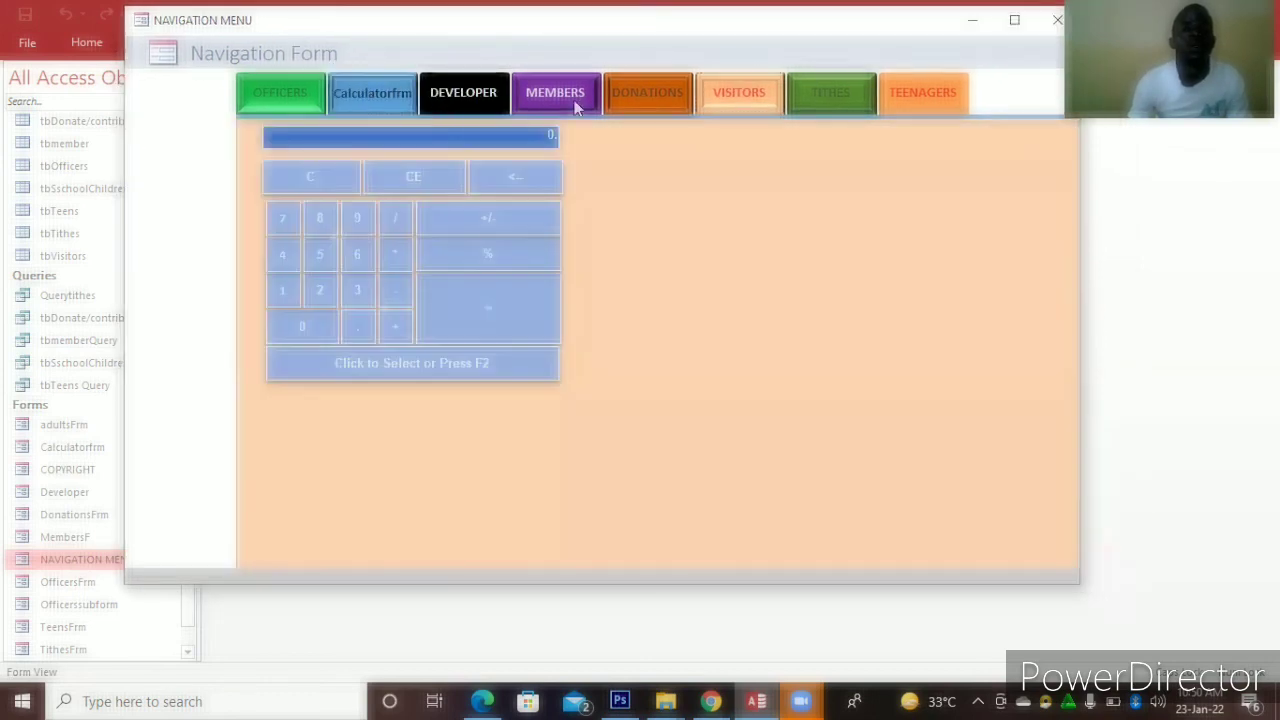
left_click(573, 97)
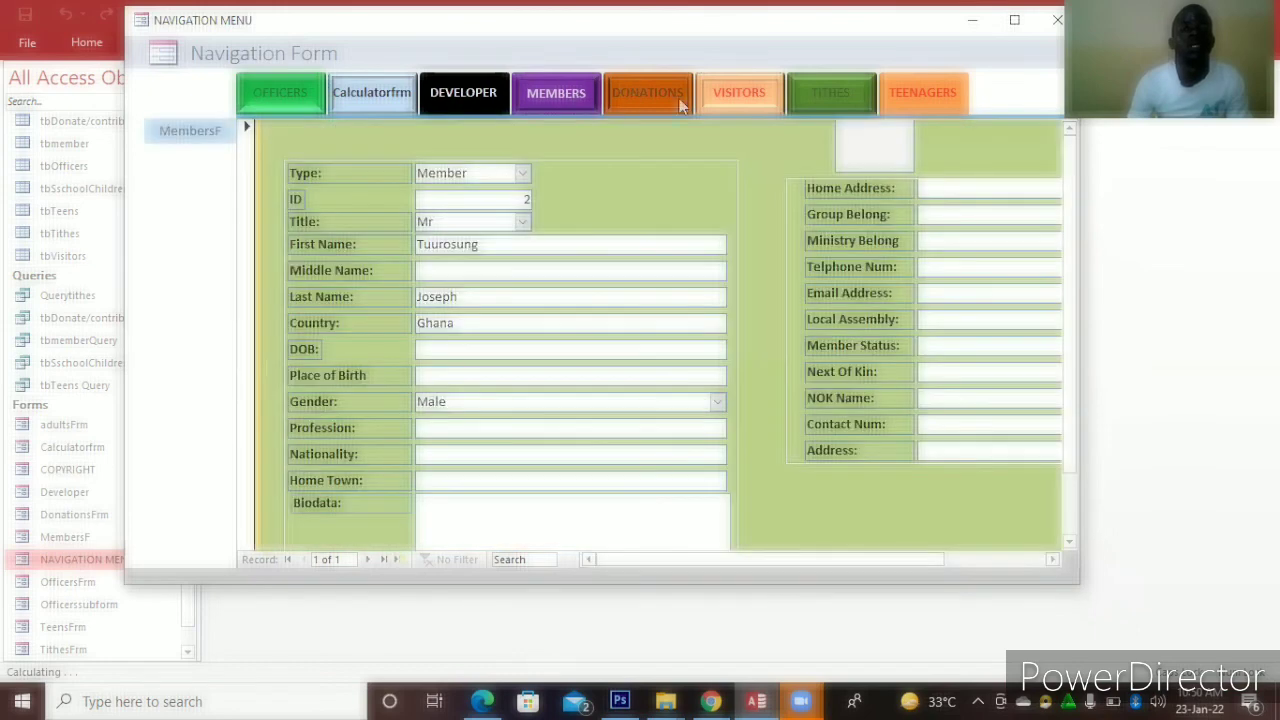
left_click(680, 100)
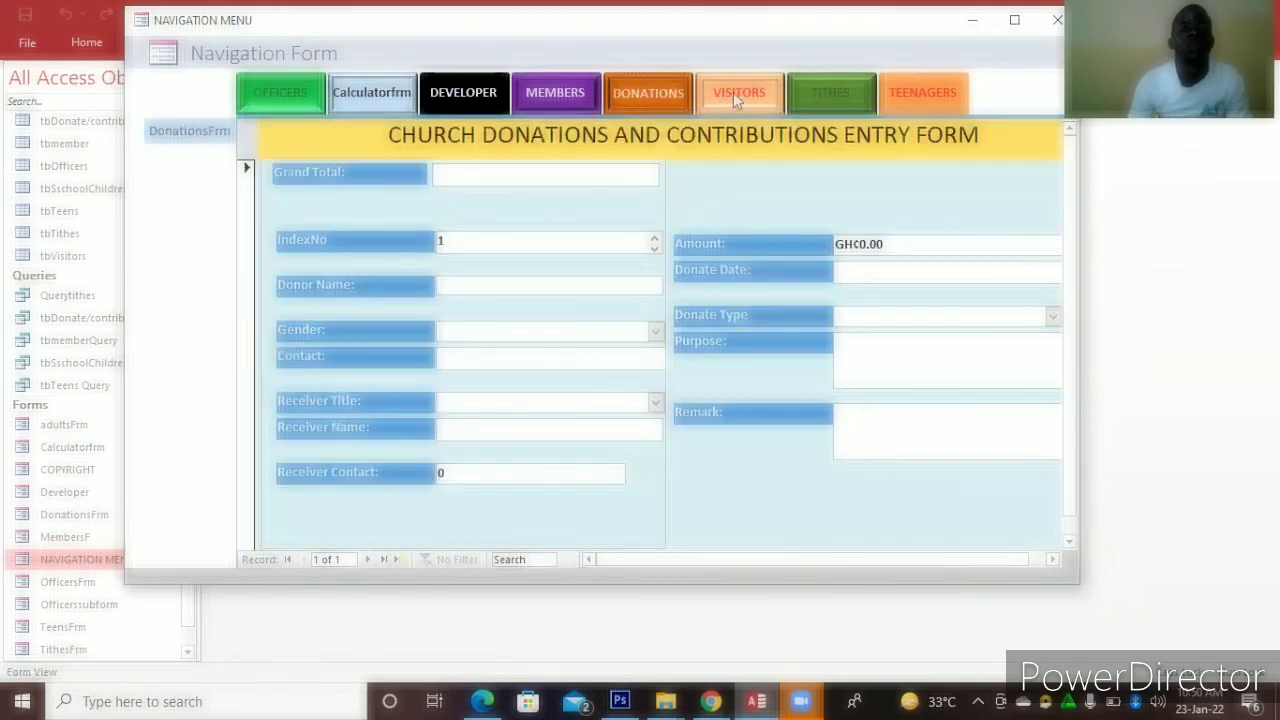
left_click(733, 93)
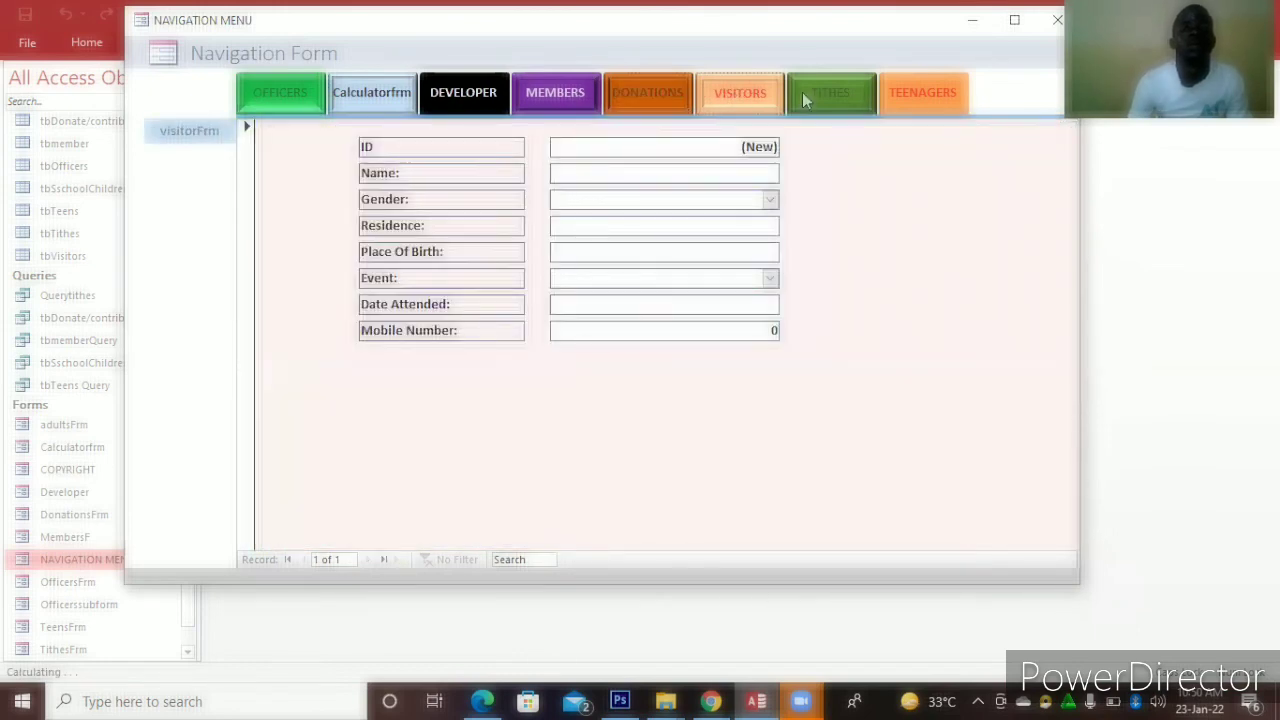
left_click(900, 92)
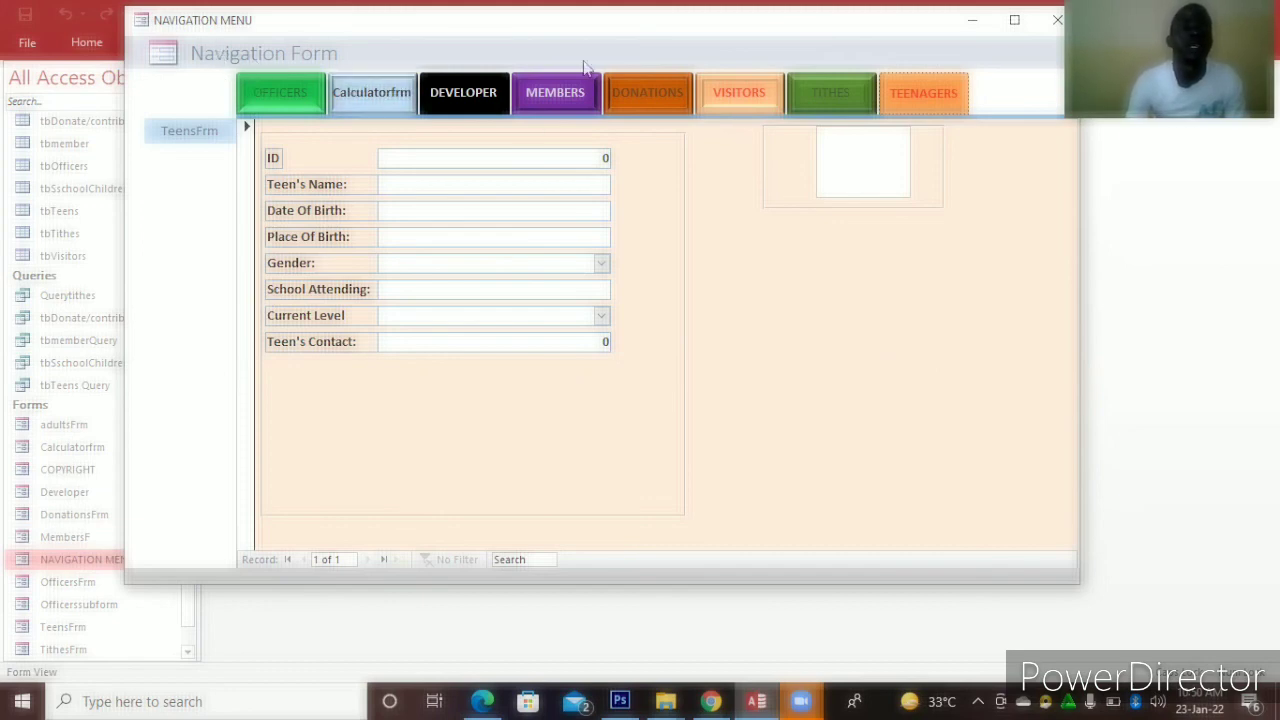
left_click(558, 92)
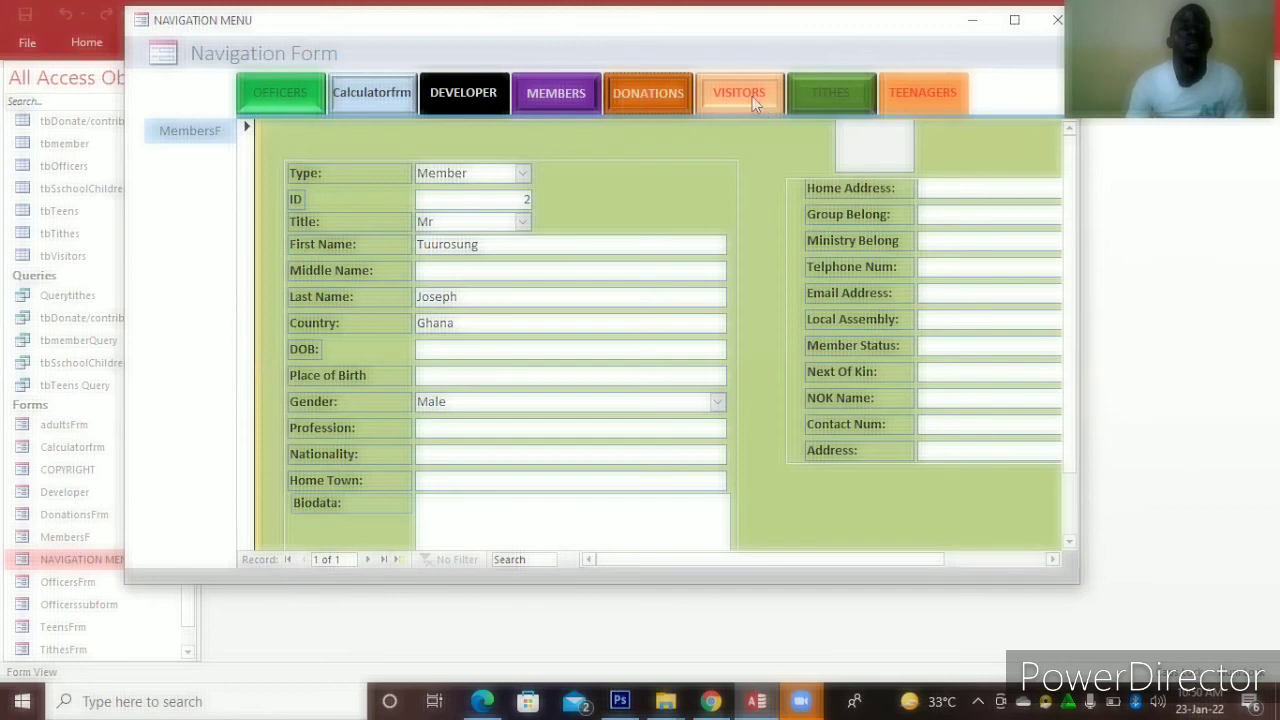
left_click(752, 96)
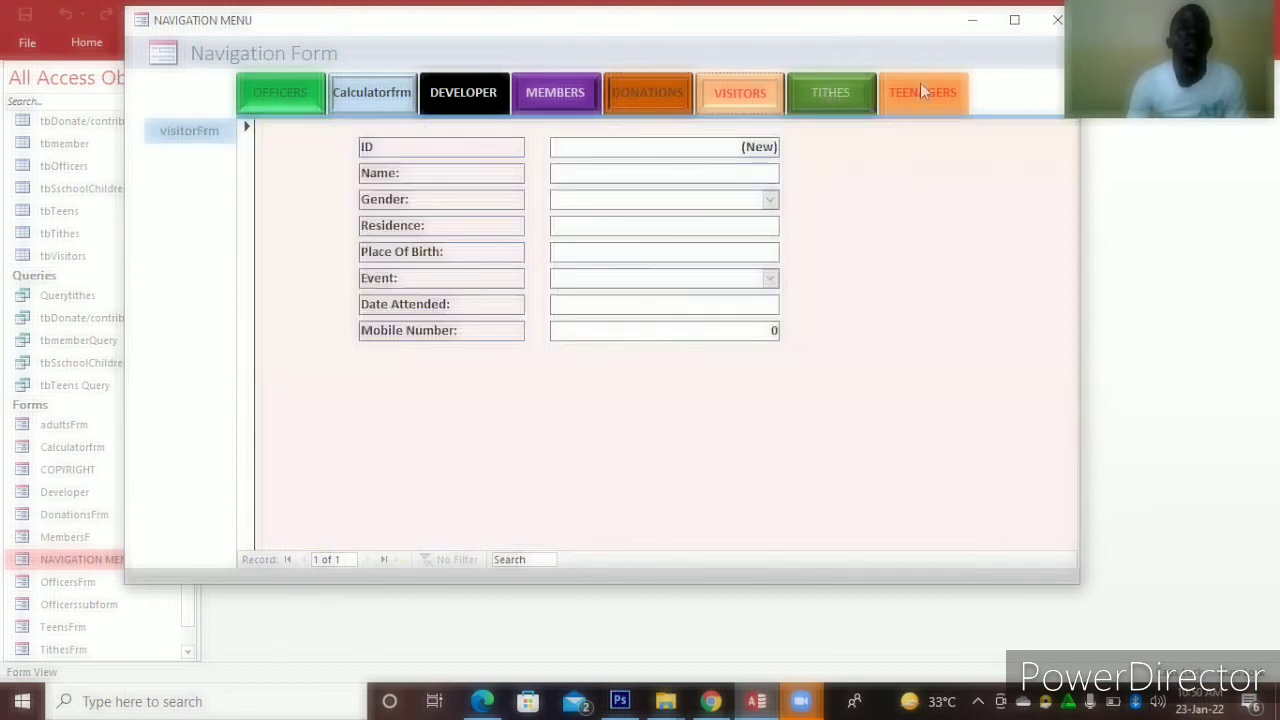
left_click(922, 91)
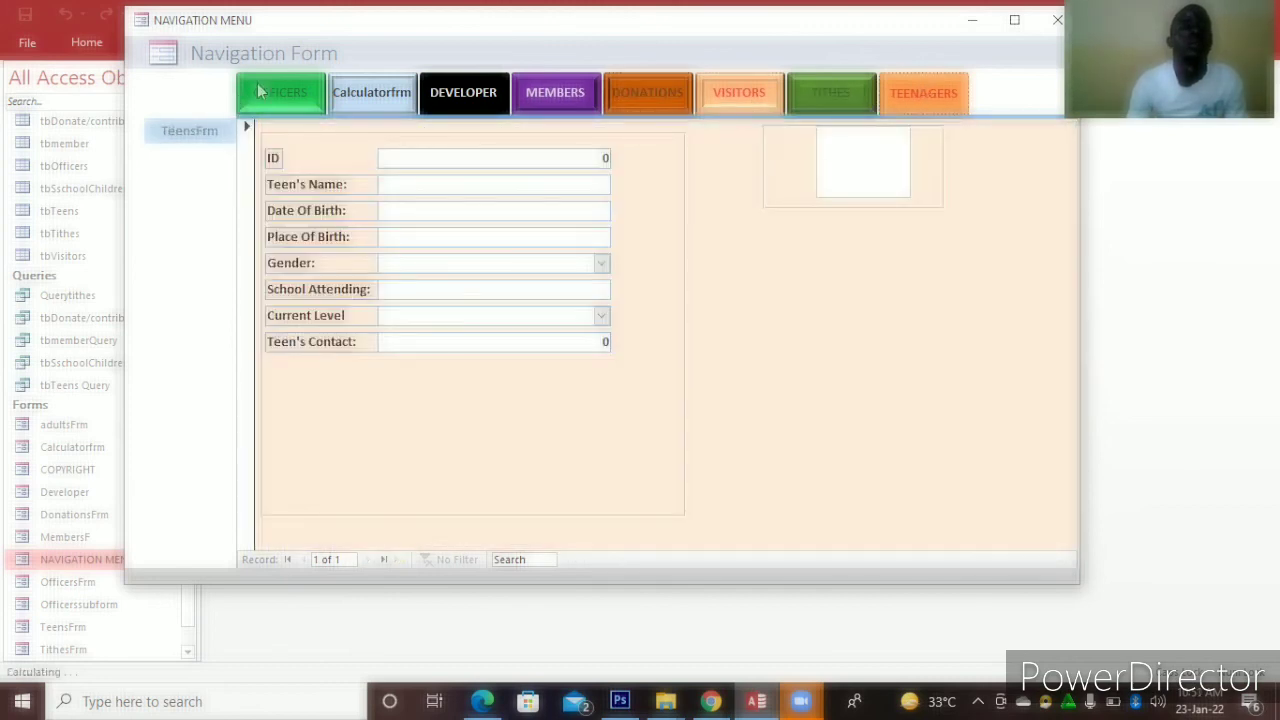
left_click(260, 92)
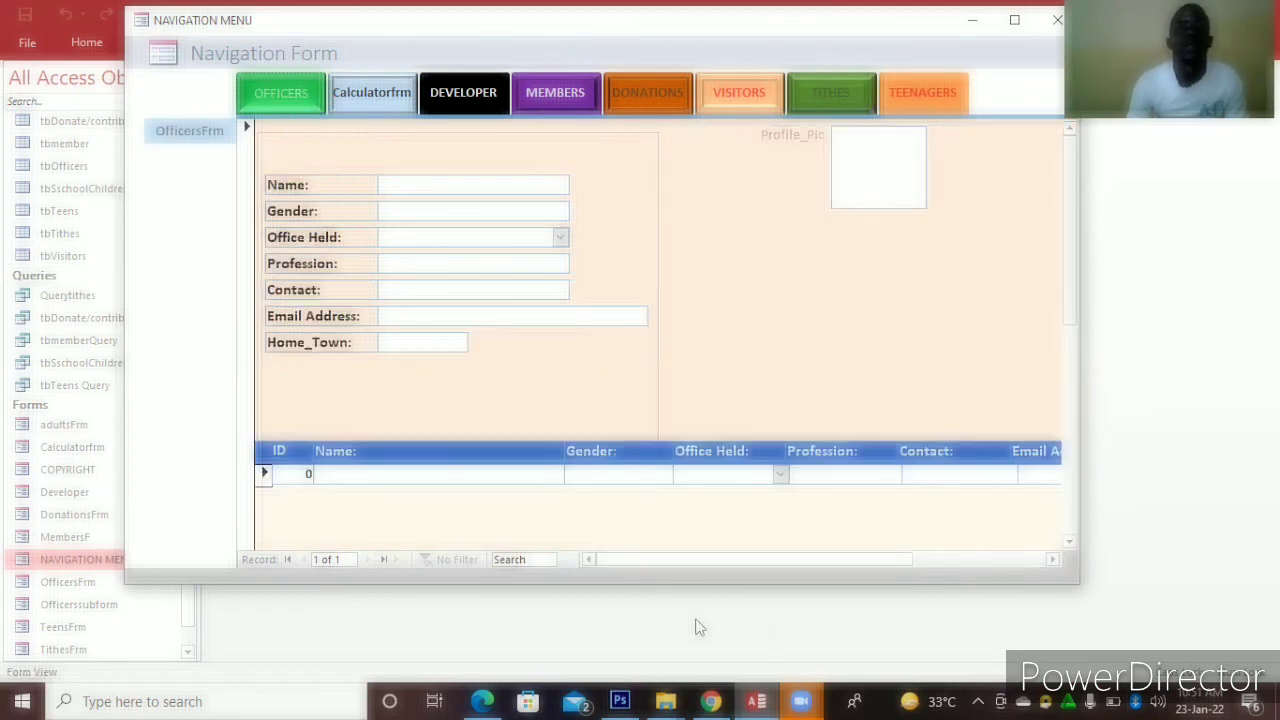
scroll(737, 580, "down", 3)
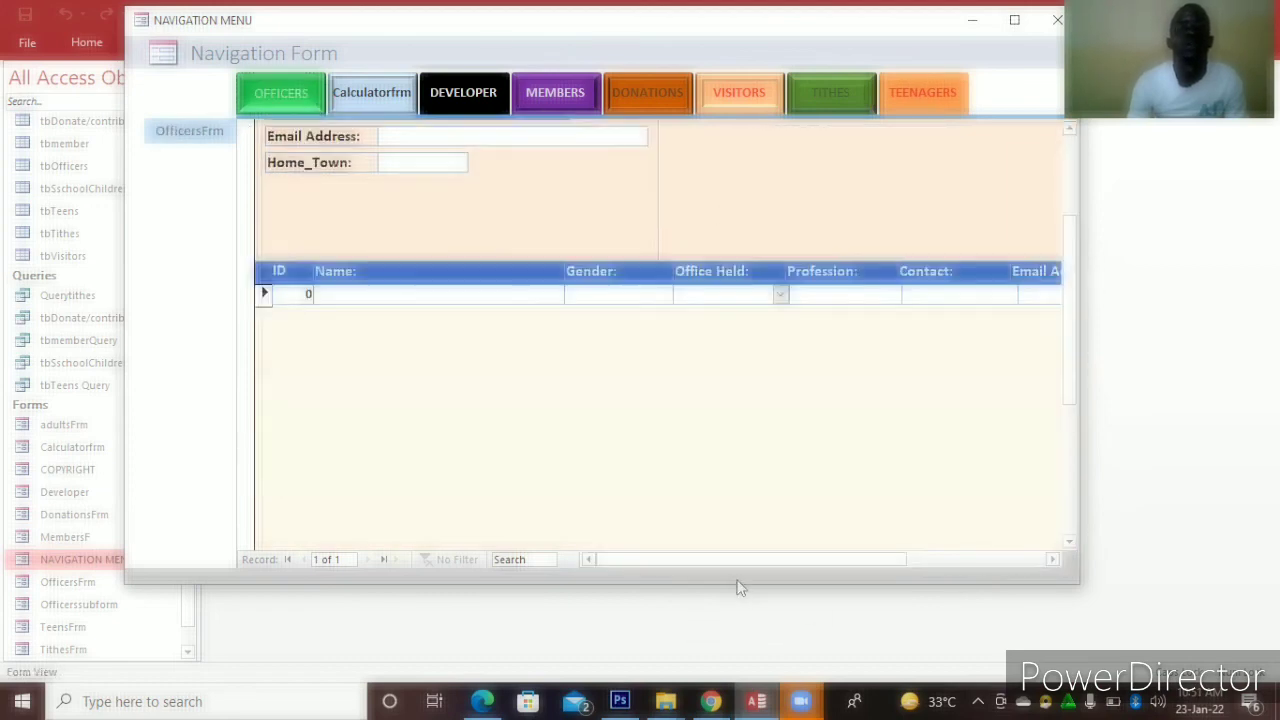
left_click(966, 557)
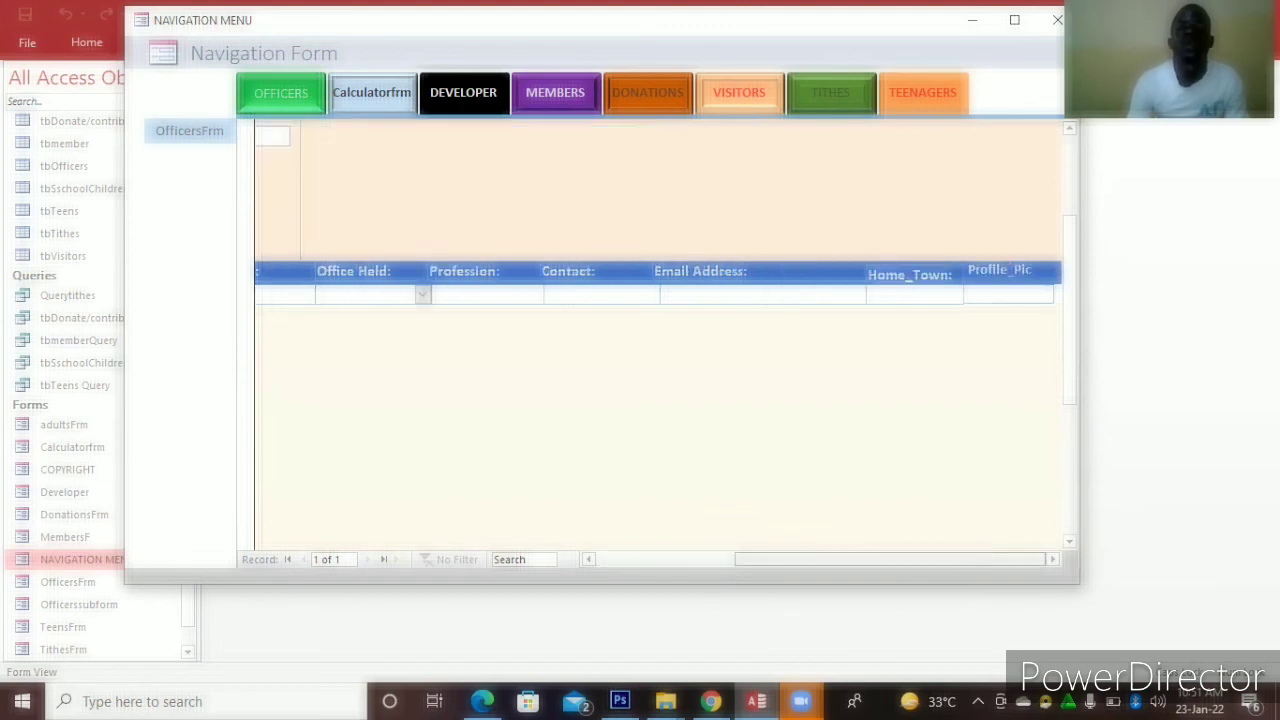
left_click(1057, 20)
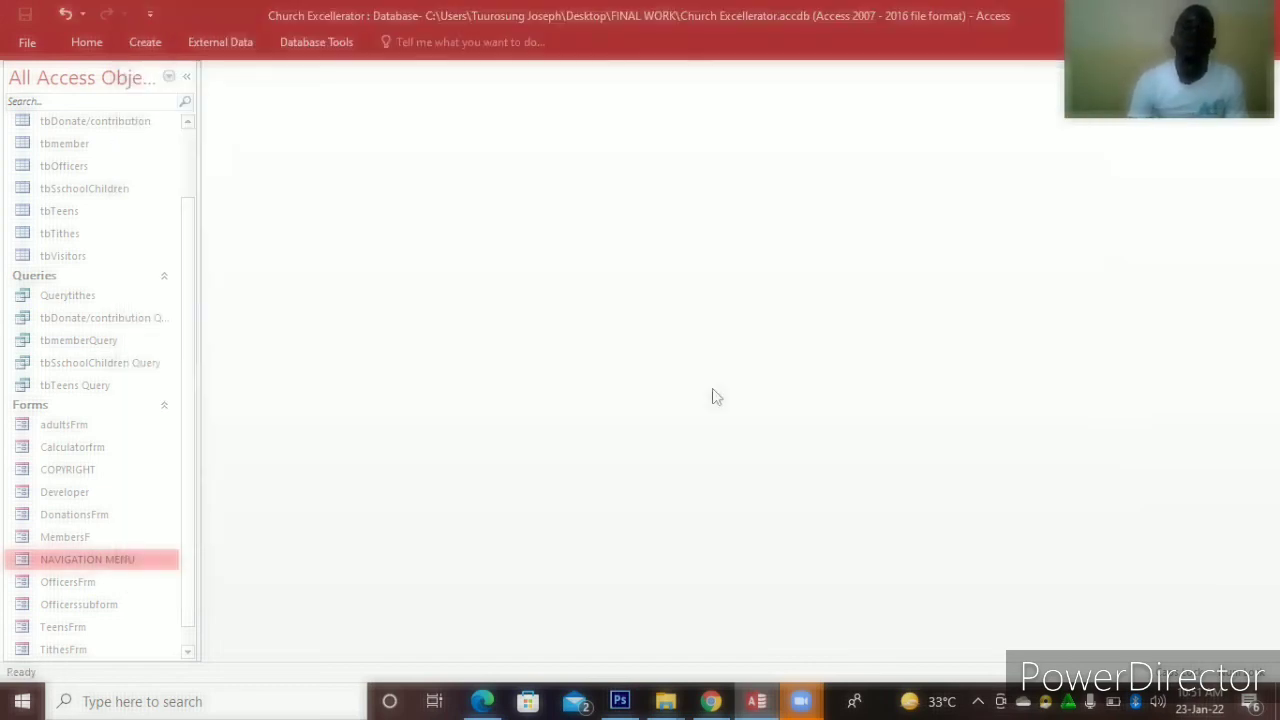